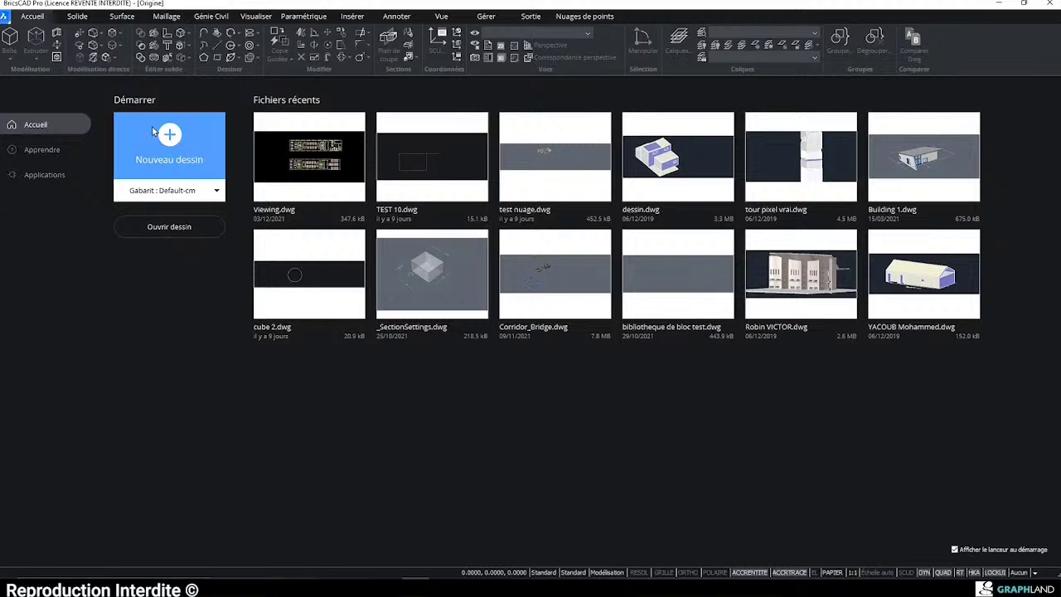
# - View the learning resources and third-party applications pages of the start screen, and return to the home page
pyautogui.click(47, 150)
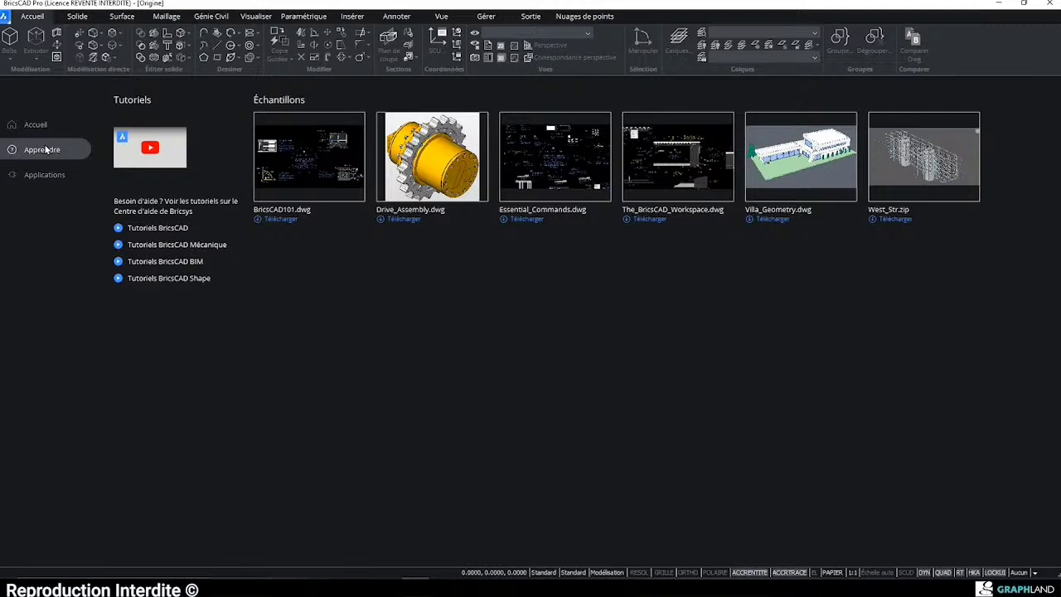
pyautogui.click(40, 180)
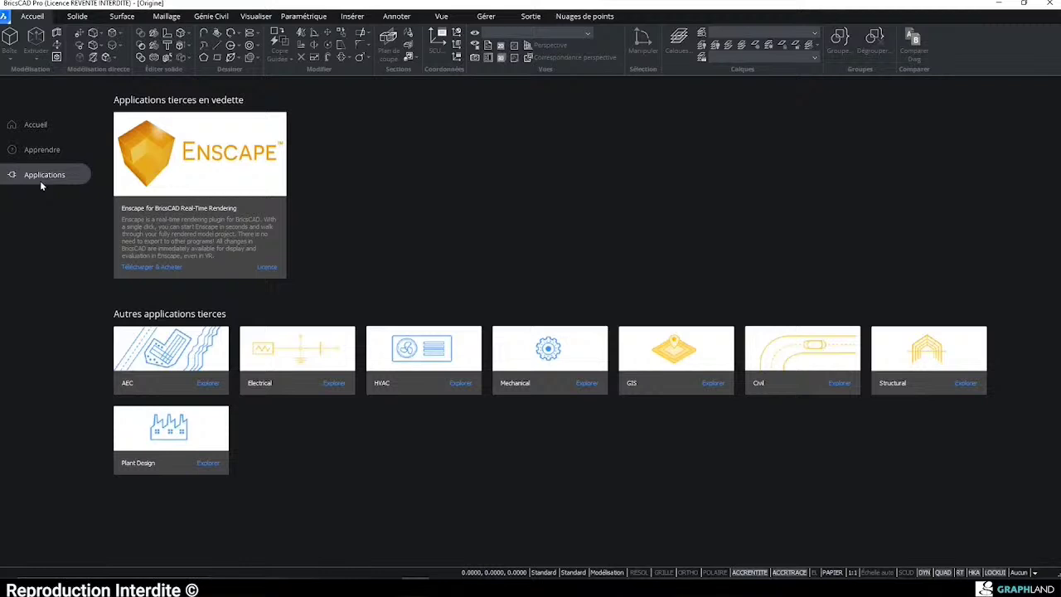
pyautogui.click(36, 124)
# - Create a new drawing from the Default-mm template
pyautogui.click(174, 194)
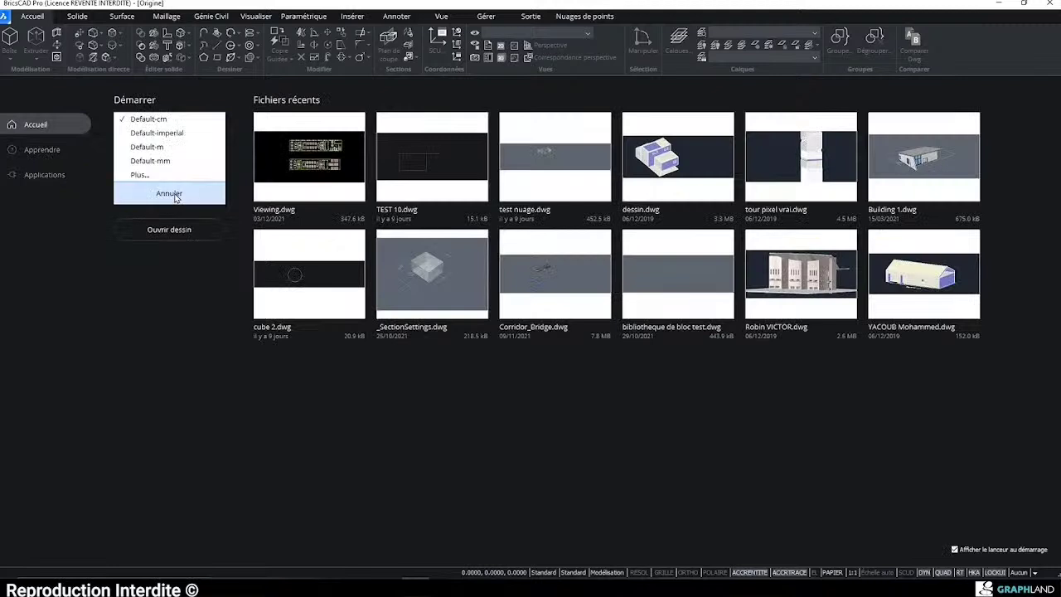
pyautogui.click(154, 175)
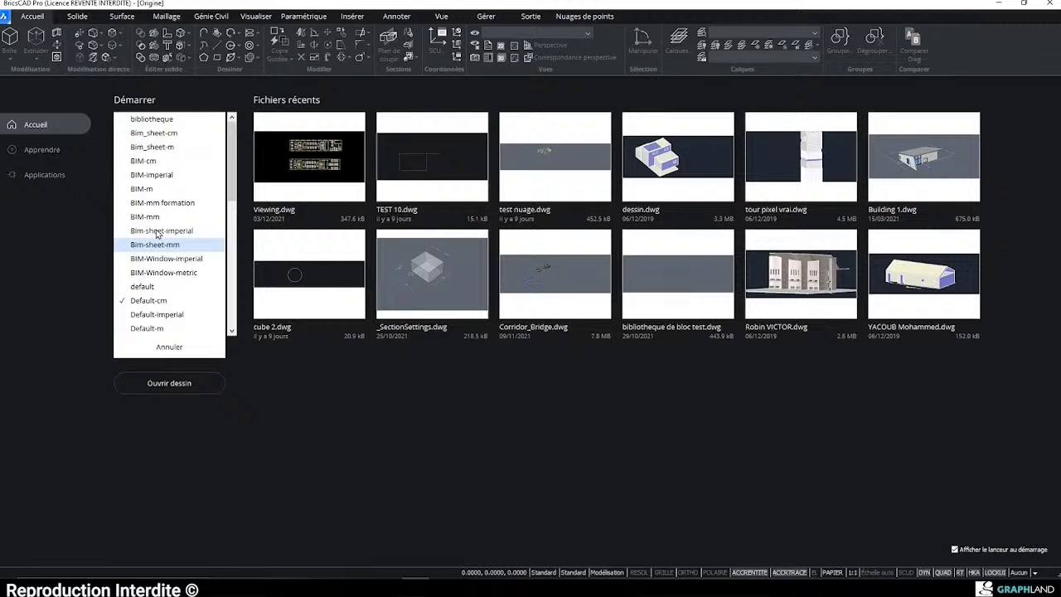
pyautogui.scroll(-5, 157, 235)
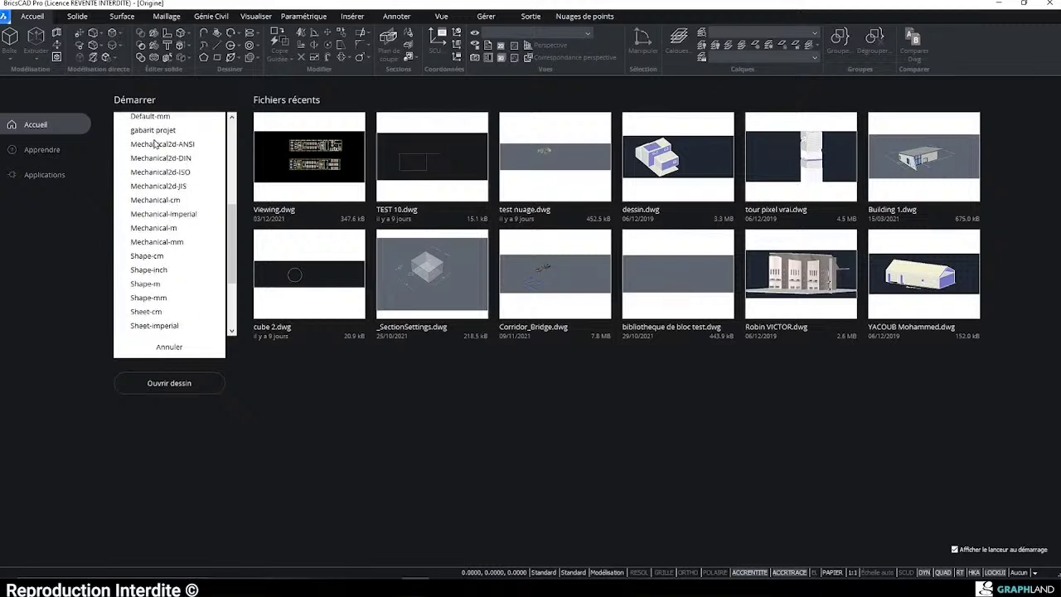
pyautogui.scroll(-1, 156, 166)
pyautogui.scroll(2, 158, 190)
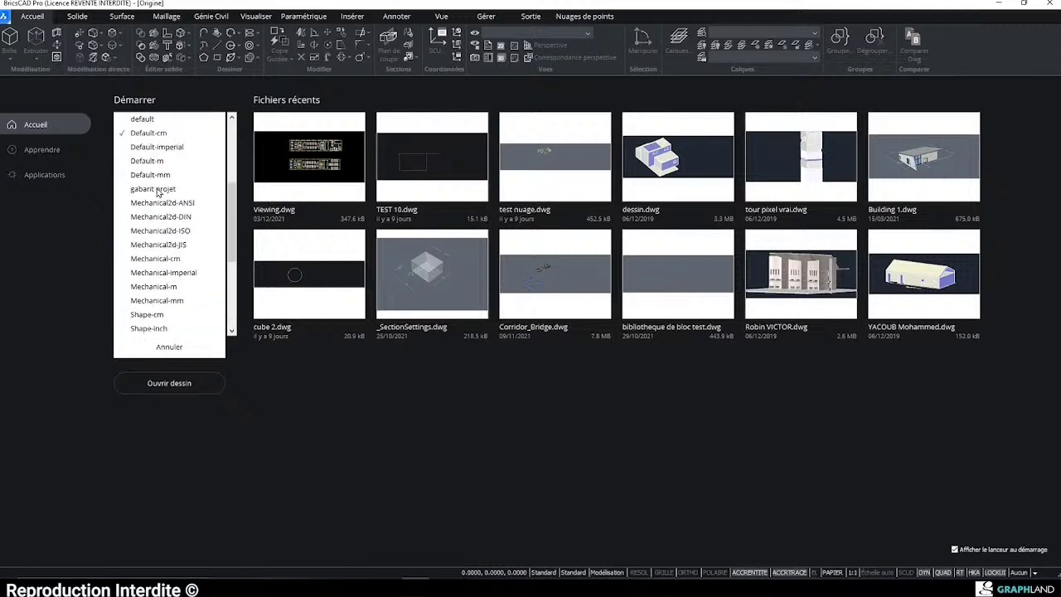
pyautogui.scroll(1, 174, 201)
pyautogui.click(158, 200)
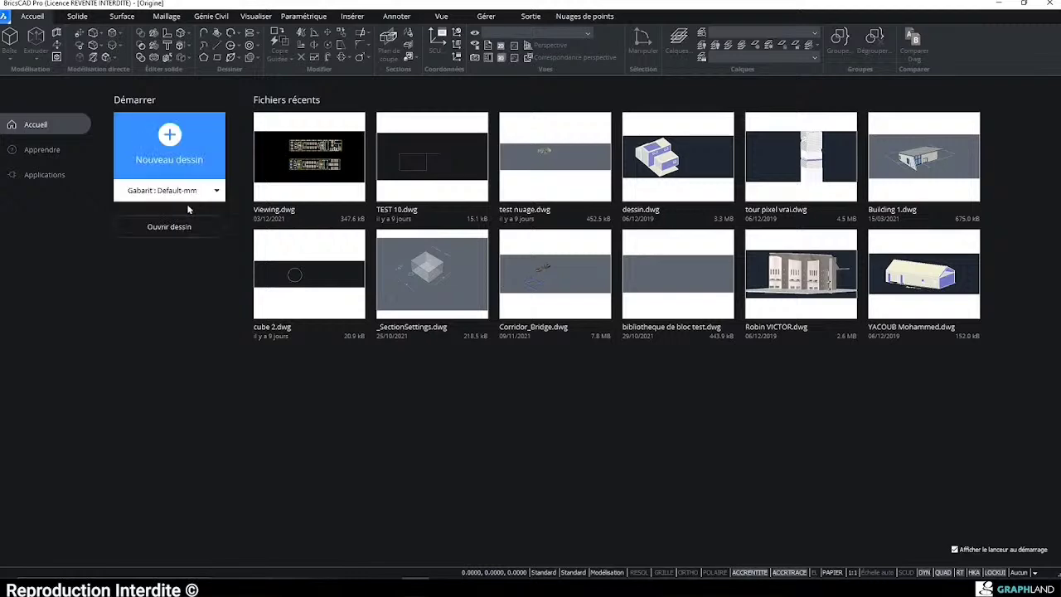
pyautogui.click(188, 171)
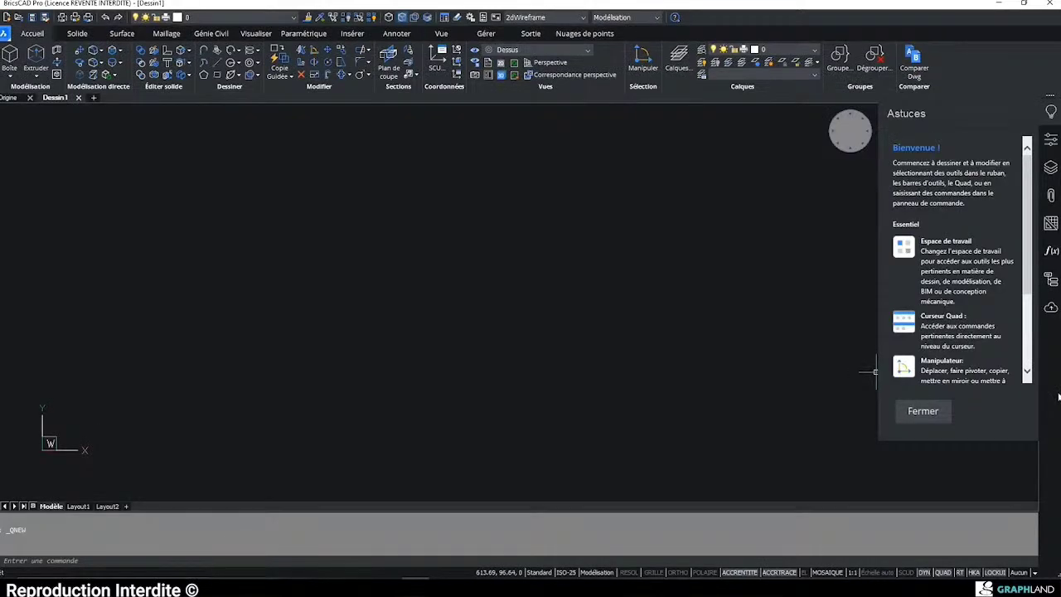
# - Look through the docked panels, including Bricsys 24/7, Structure, Attachments and Properties, and return to the Astuces panel
pyautogui.rightClick(1052, 333)
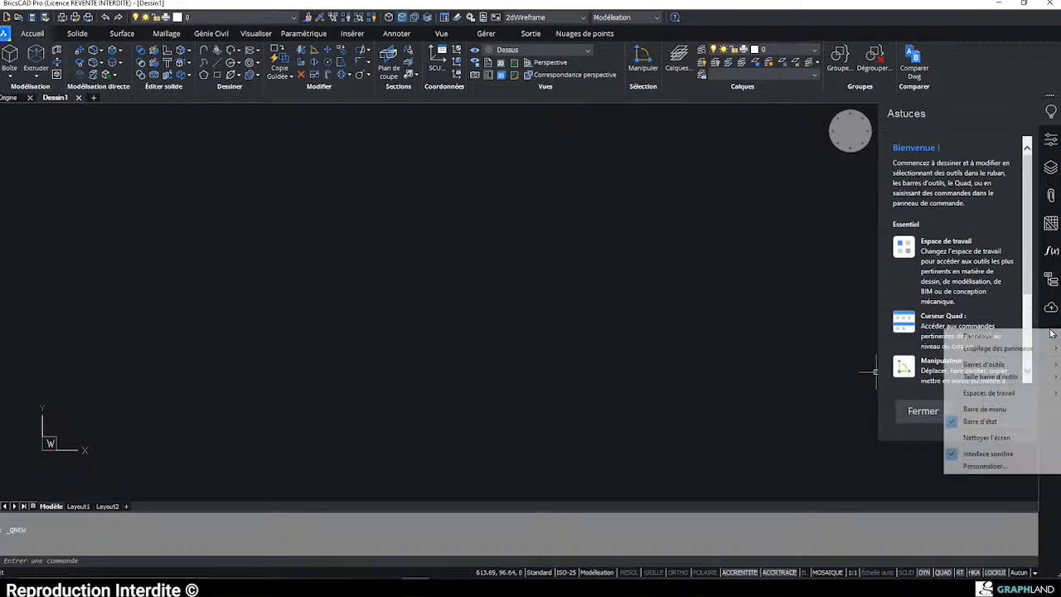
pyautogui.moveTo(1051, 334)
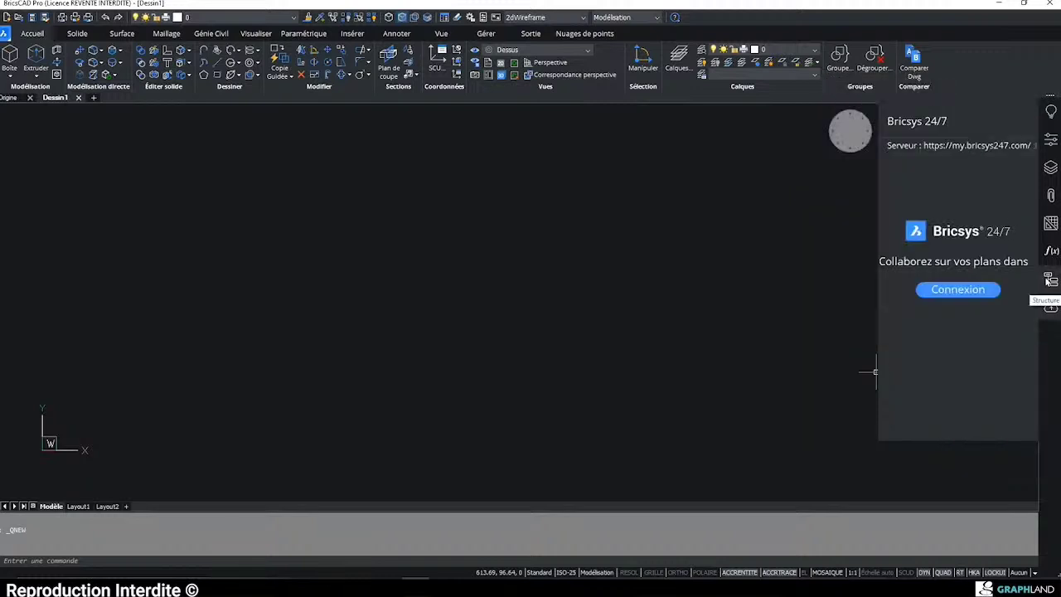
pyautogui.click(1051, 281)
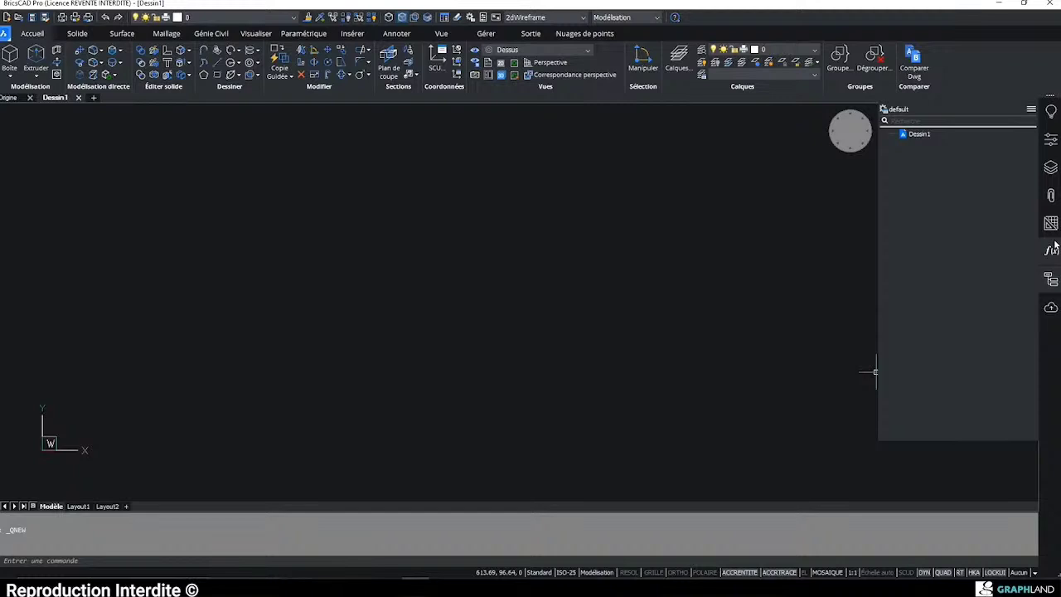
pyautogui.click(1052, 249)
pyautogui.click(1050, 196)
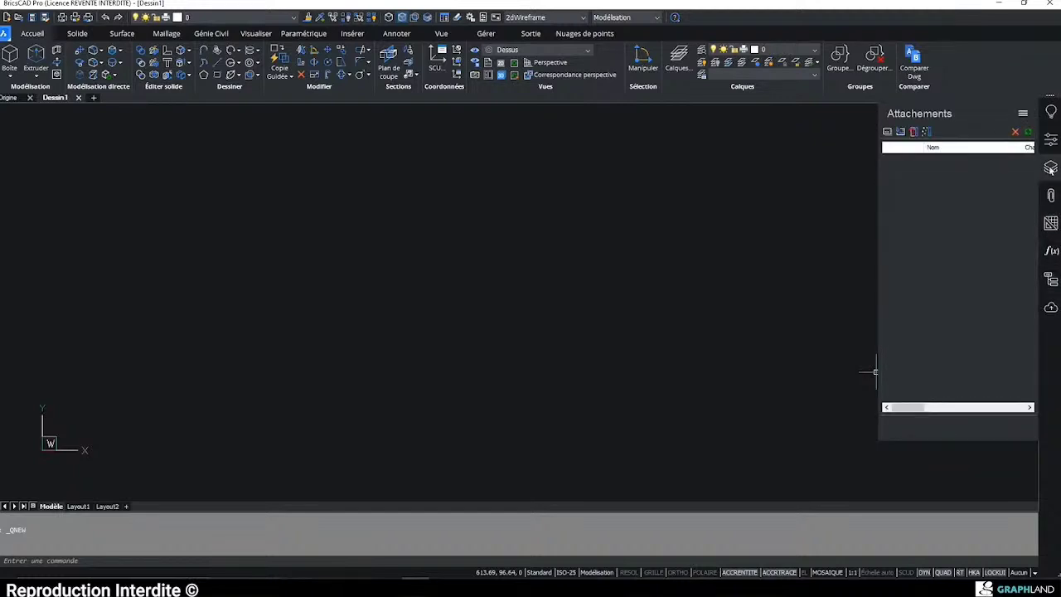
pyautogui.click(1051, 114)
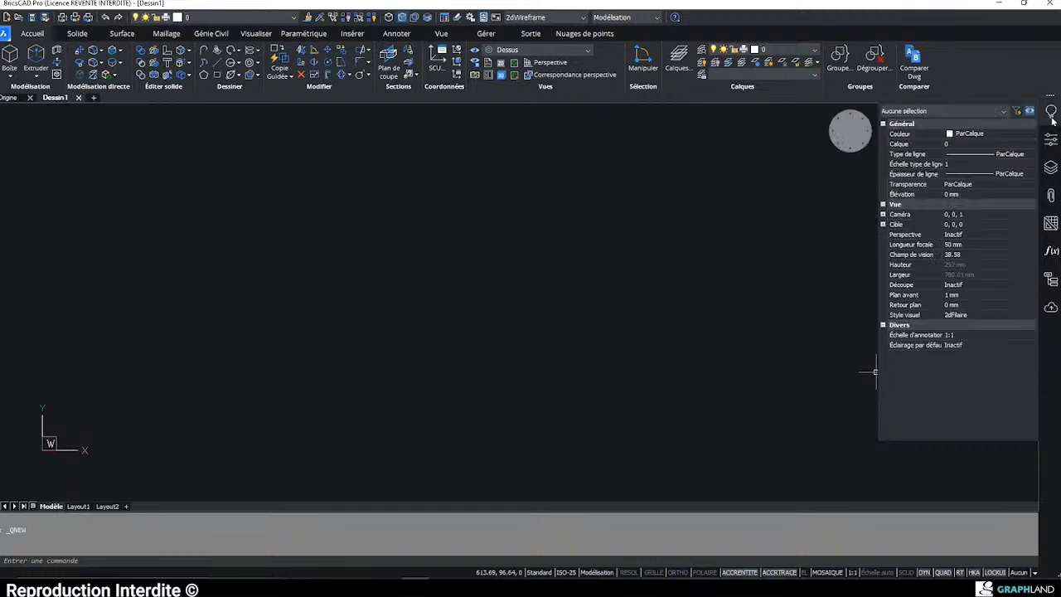
pyautogui.click(1051, 116)
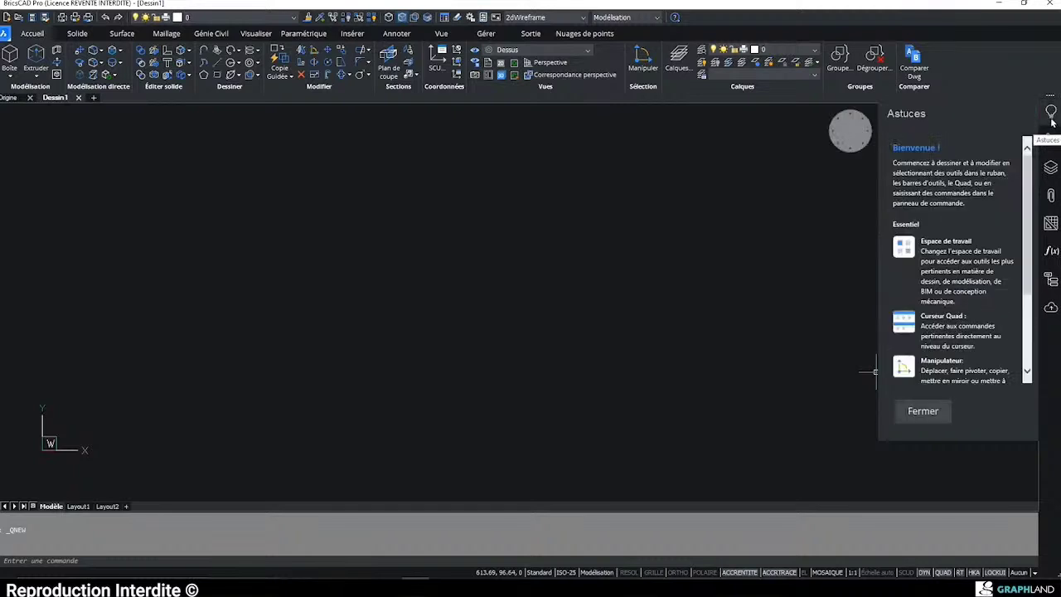
# - Start and cancel the Manipulate and guided copy commands to view their tips, and collapse the Astuces panel
pyautogui.click(645, 59)
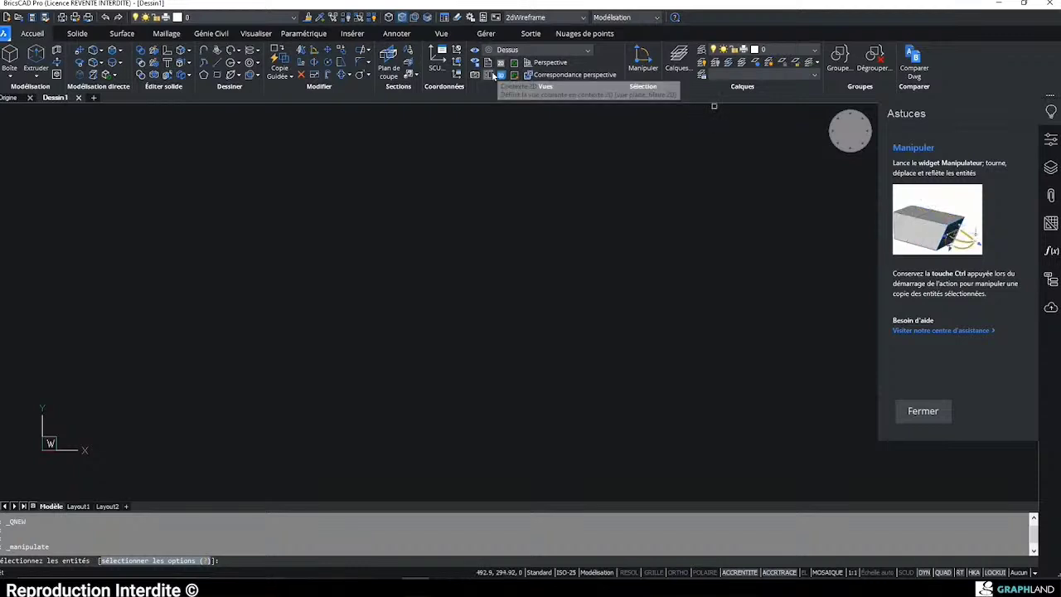
pyautogui.press('Escape')
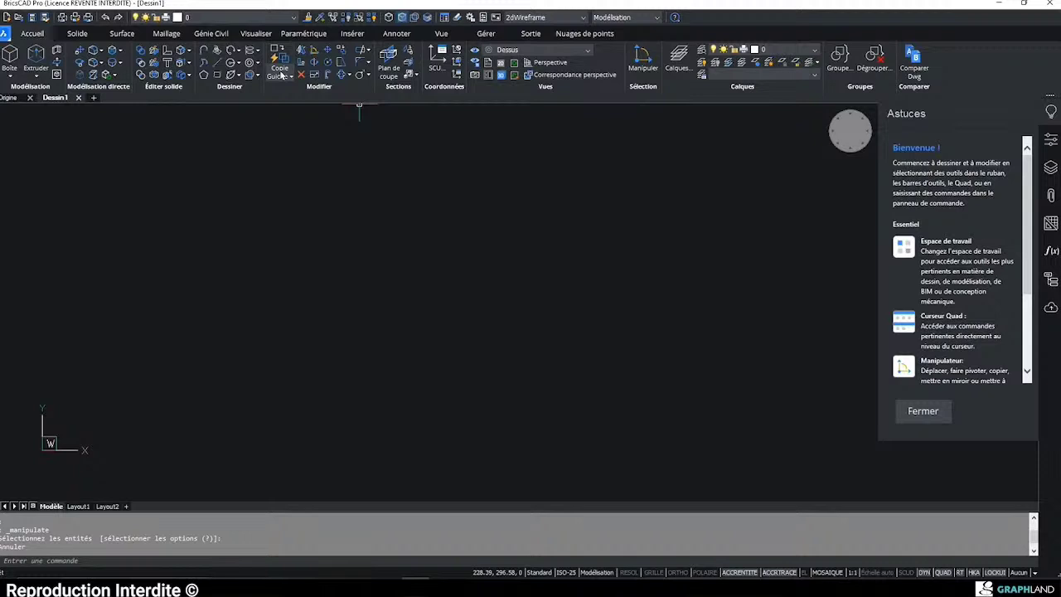
pyautogui.click(282, 73)
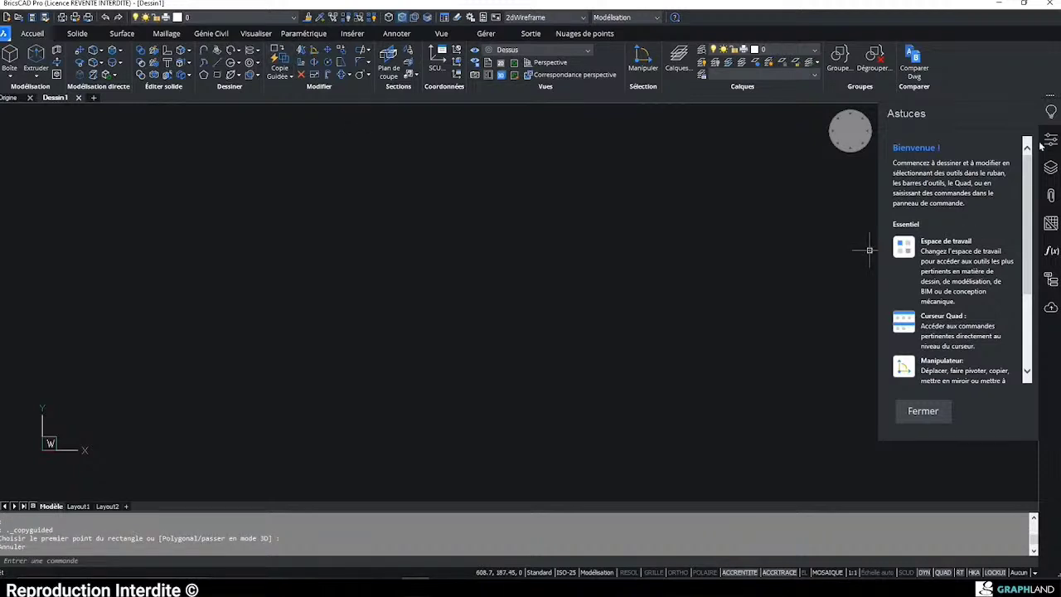
pyautogui.click(1050, 113)
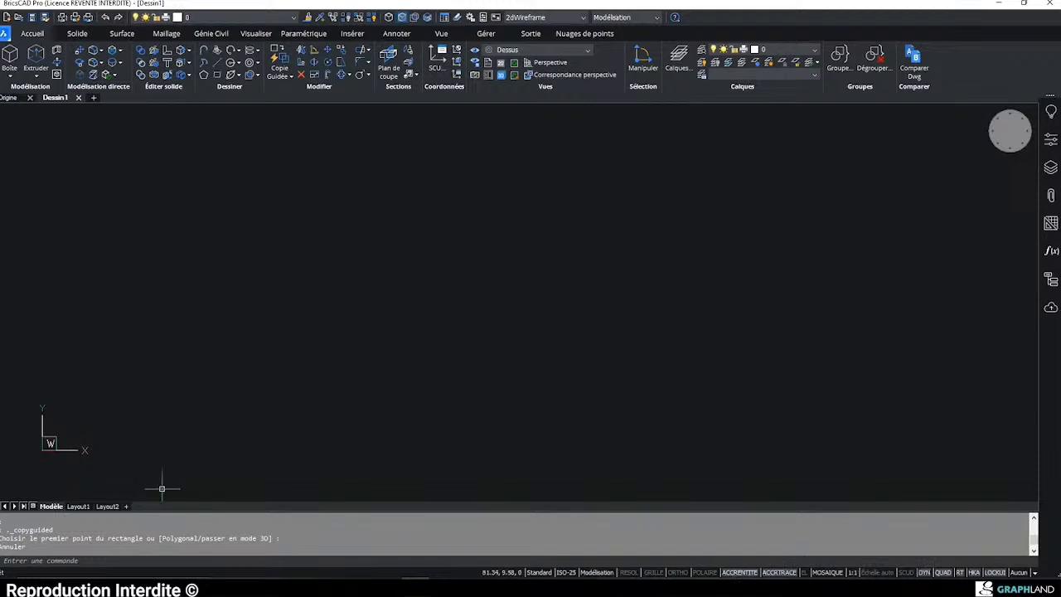
# - View Layout1 and Layout2, add two new layouts, and return to model space
pyautogui.click(78, 505)
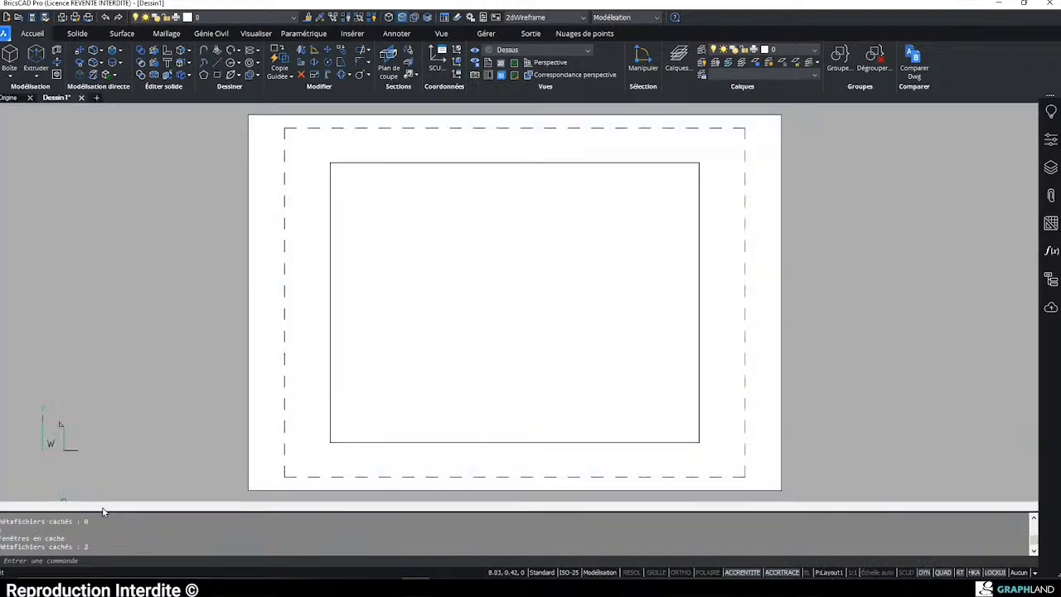
pyautogui.click(103, 509)
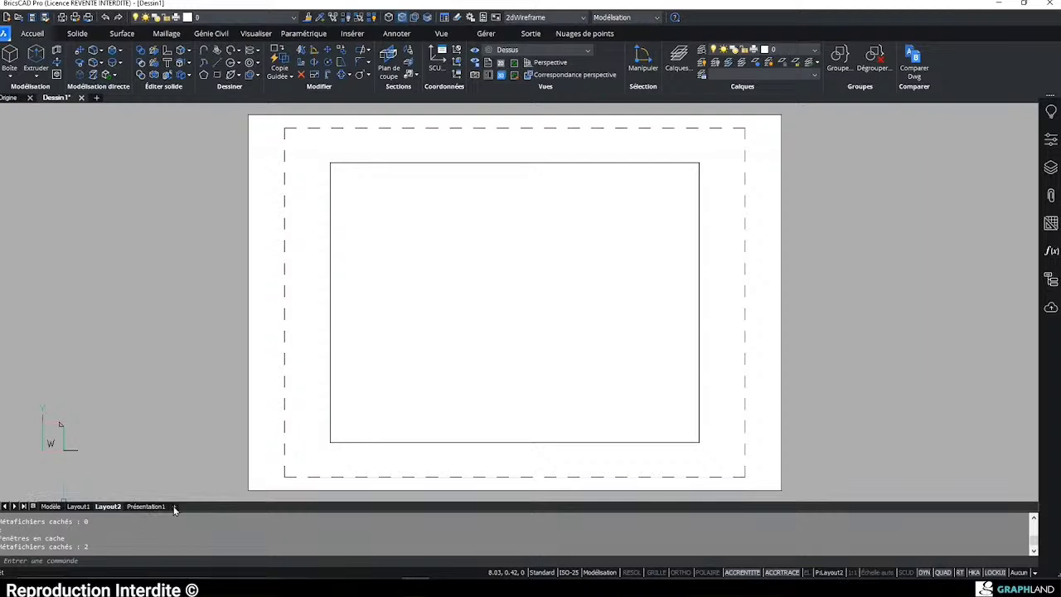
pyautogui.click(174, 507)
pyautogui.click(48, 507)
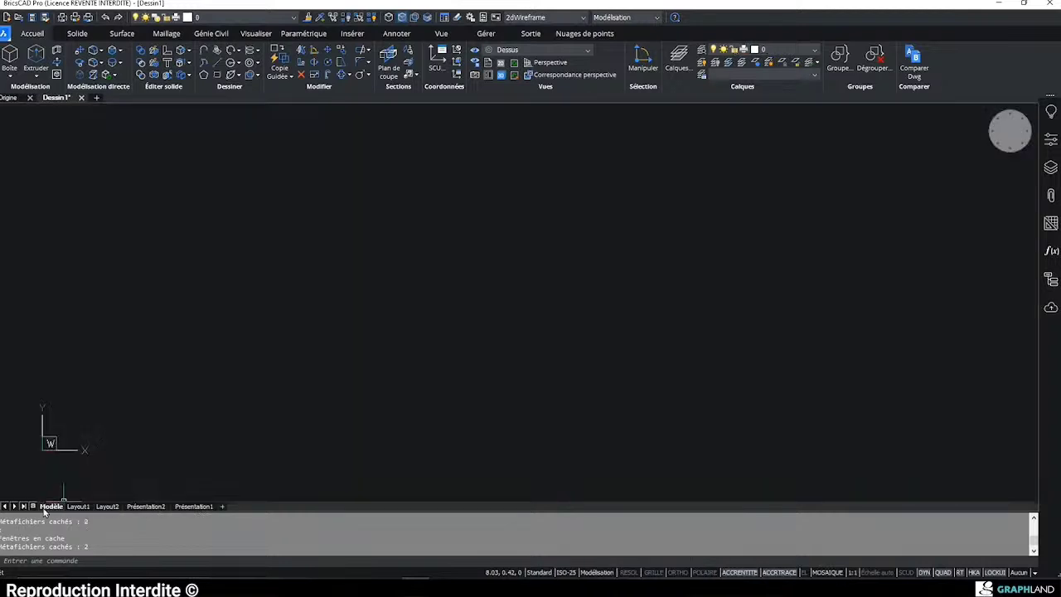
# - Try the Dessin workspace and switch back to the Modélisation workspace
pyautogui.rightClick(510, 97)
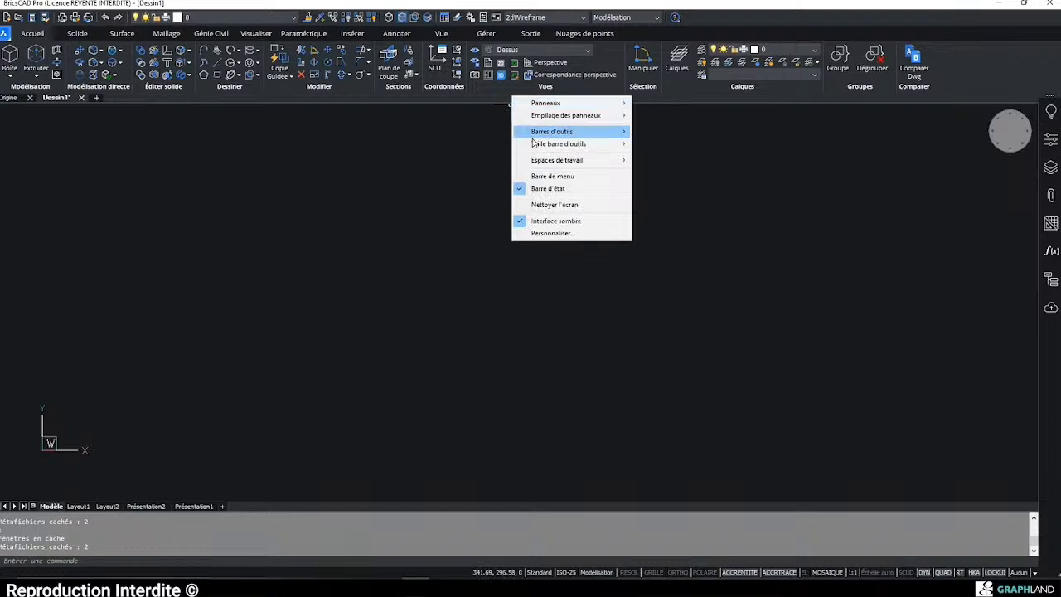
pyautogui.moveTo(580, 160)
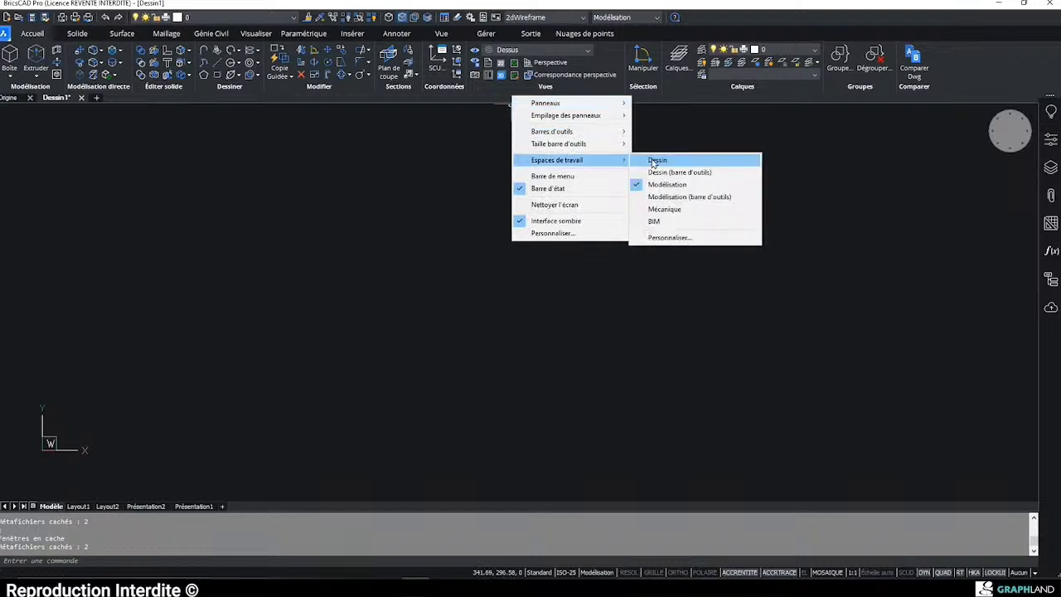
pyautogui.click(657, 161)
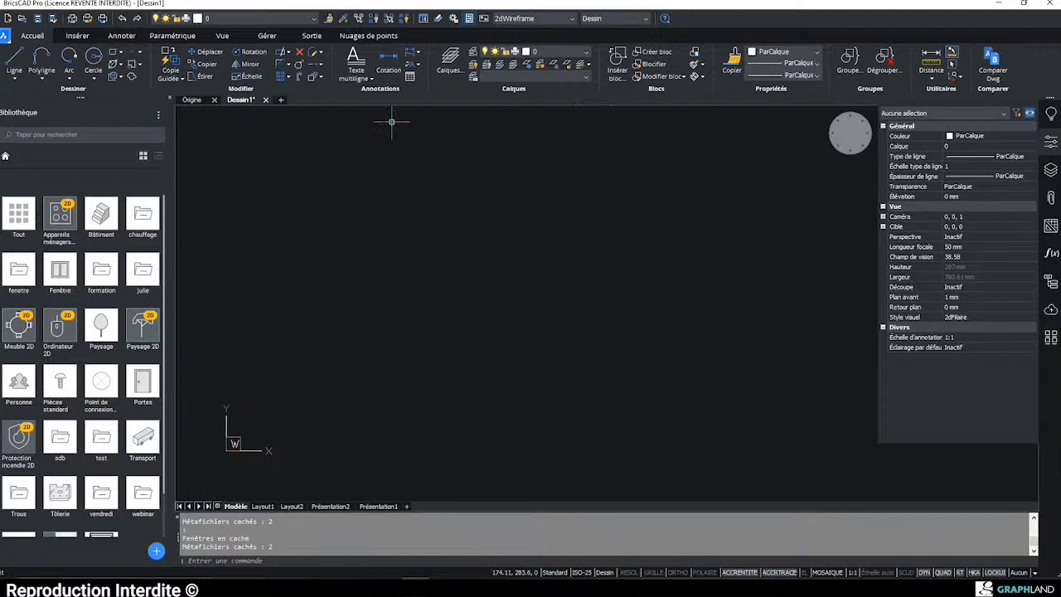
pyautogui.rightClick(457, 94)
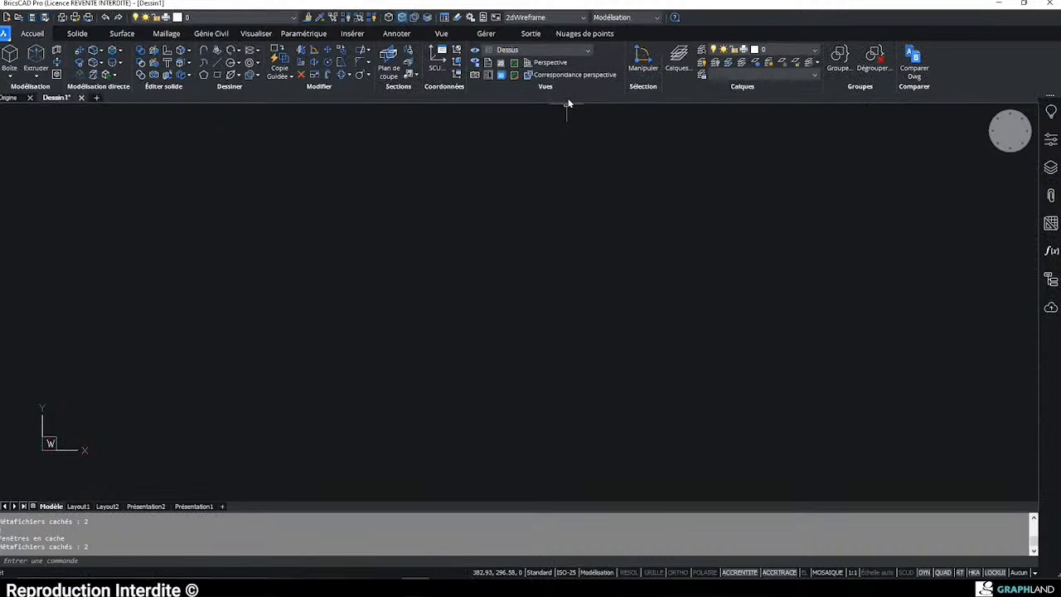
# - Try the Modélisation (barre d'outils) workspace and restore the ribbon-based Modélisation workspace
pyautogui.rightClick(574, 85)
pyautogui.moveTo(630, 150)
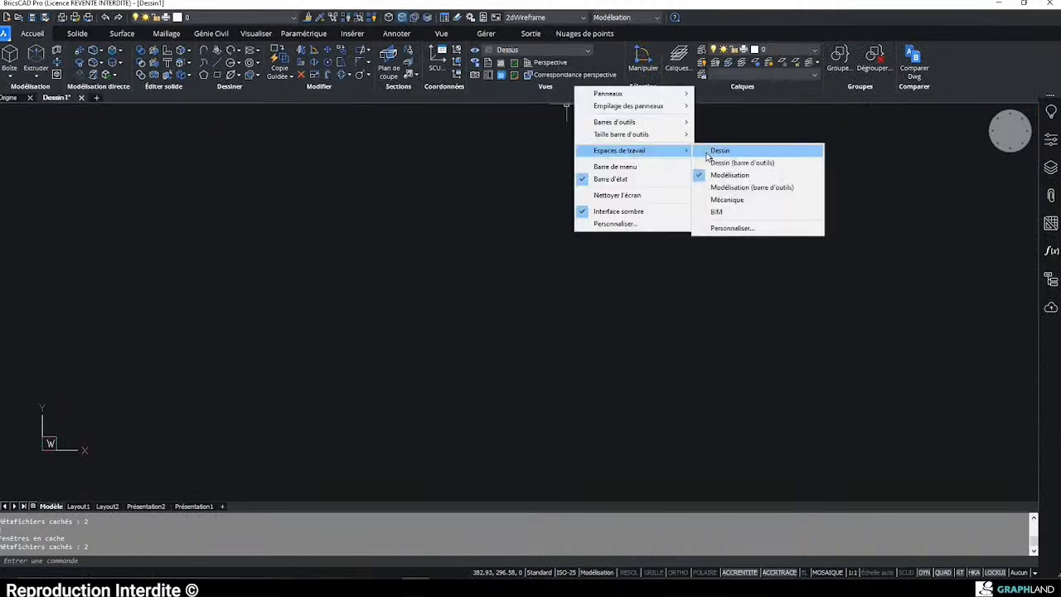
pyautogui.click(771, 190)
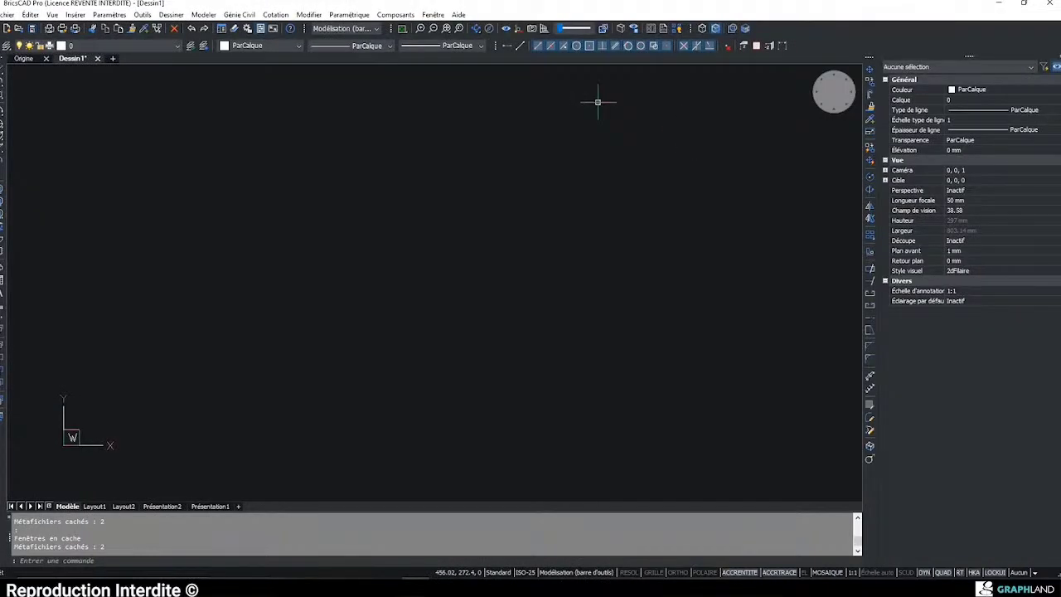
pyautogui.rightClick(585, 68)
pyautogui.moveTo(642, 116)
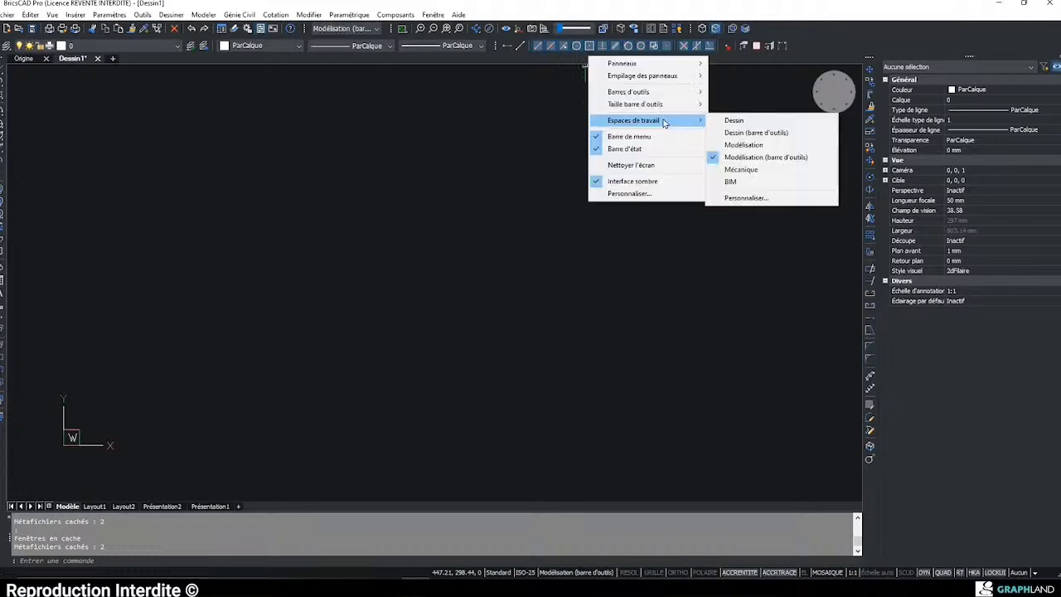
pyautogui.click(751, 142)
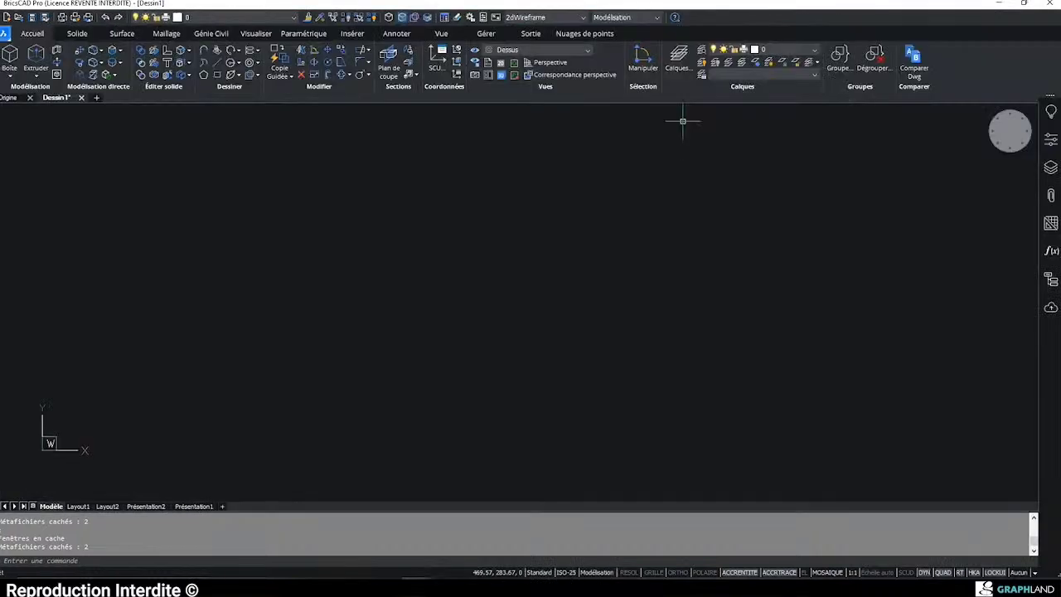
# - Turn the dark interface off and back on
pyautogui.rightClick(582, 87)
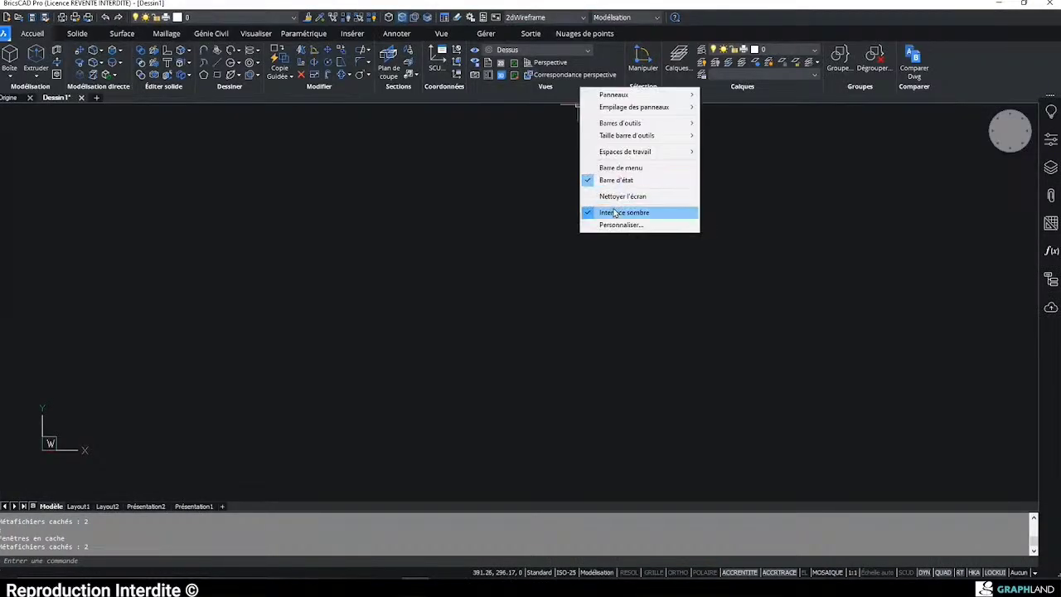
pyautogui.click(612, 207)
pyautogui.rightClick(609, 92)
pyautogui.click(642, 214)
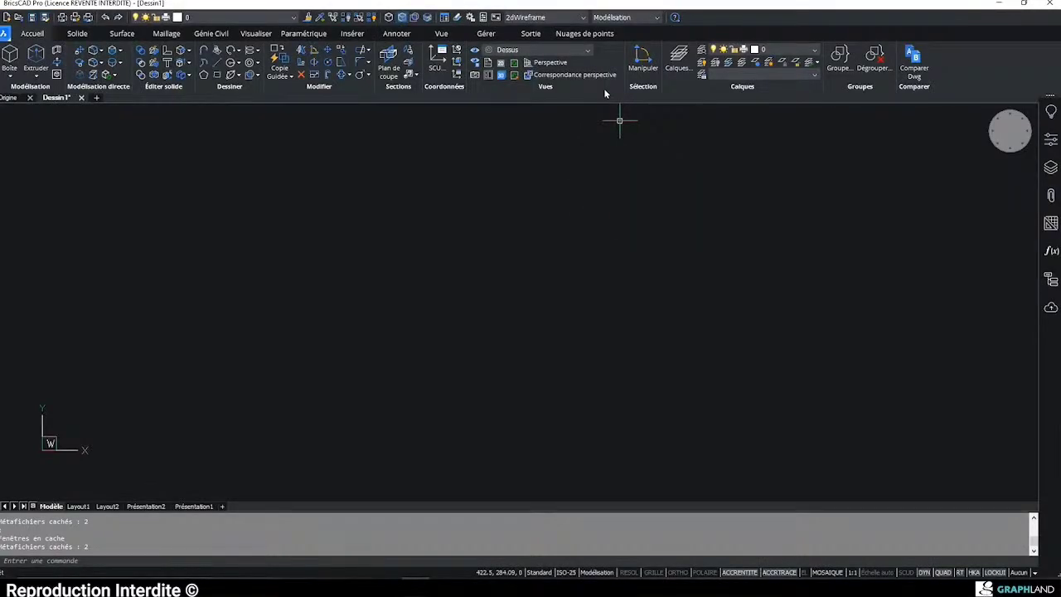
# - Open the interface customization settings, browse for a main CUI file, and close without choosing one
pyautogui.rightClick(606, 93)
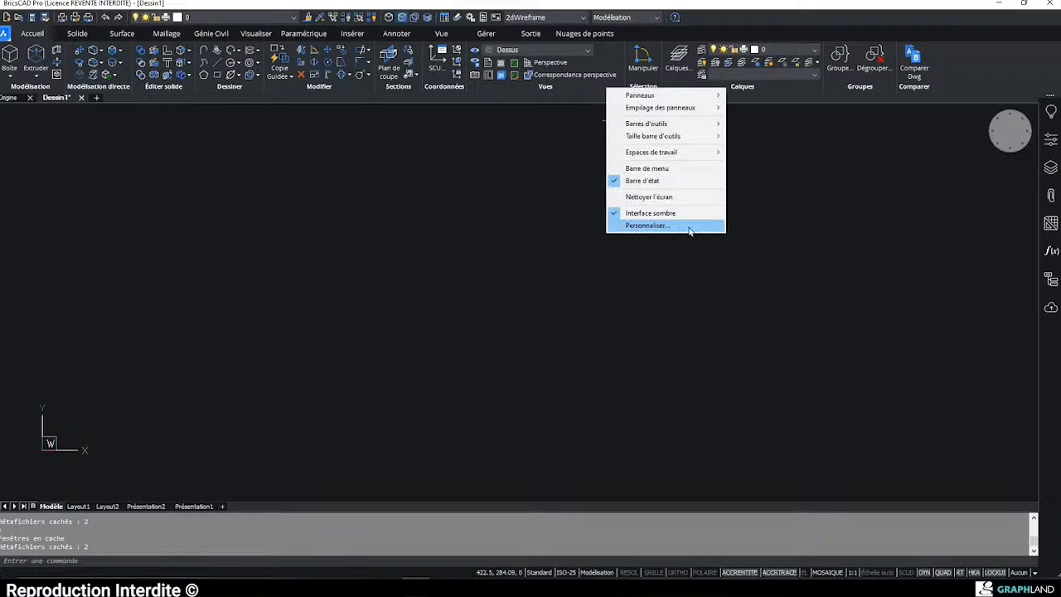
pyautogui.click(491, 35)
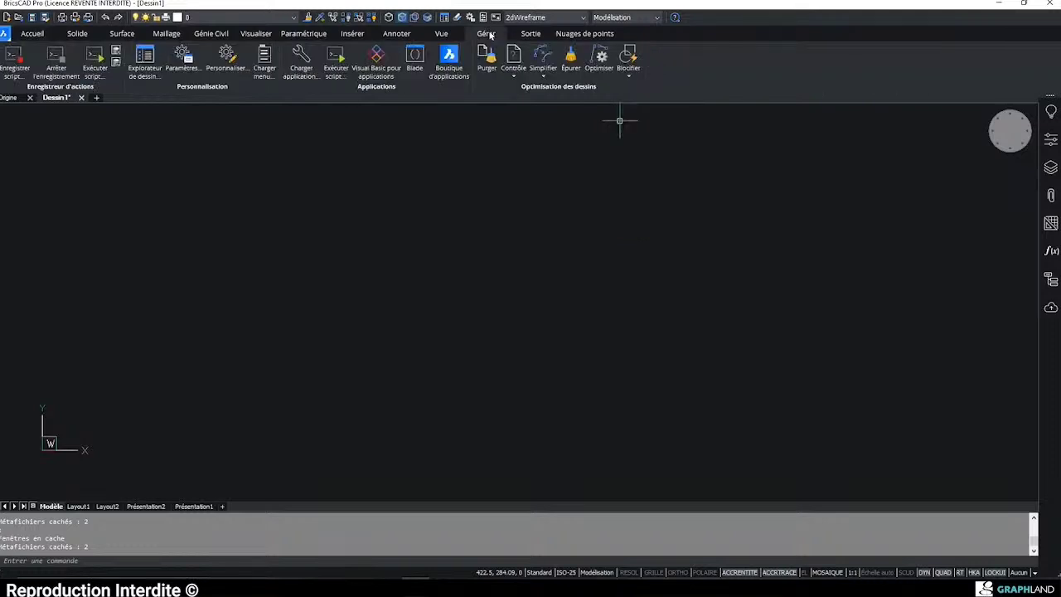
pyautogui.click(225, 81)
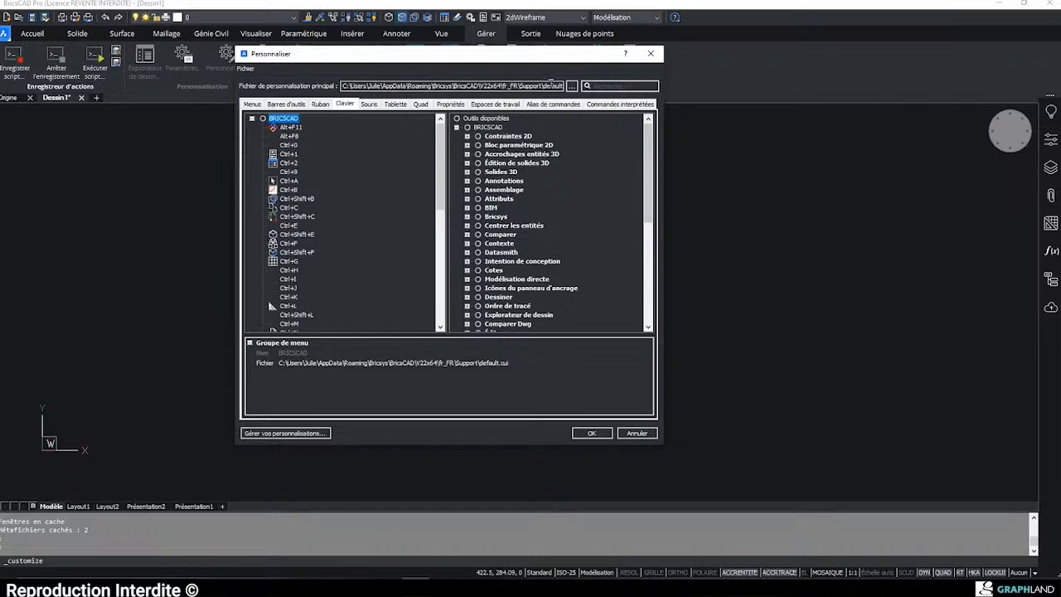
pyautogui.click(572, 85)
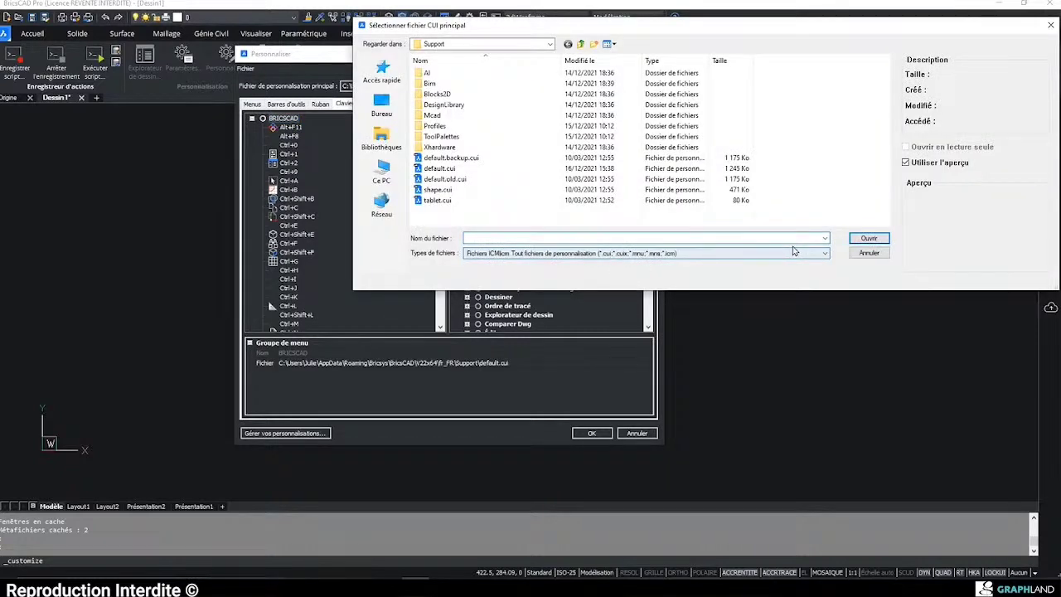
pyautogui.click(869, 253)
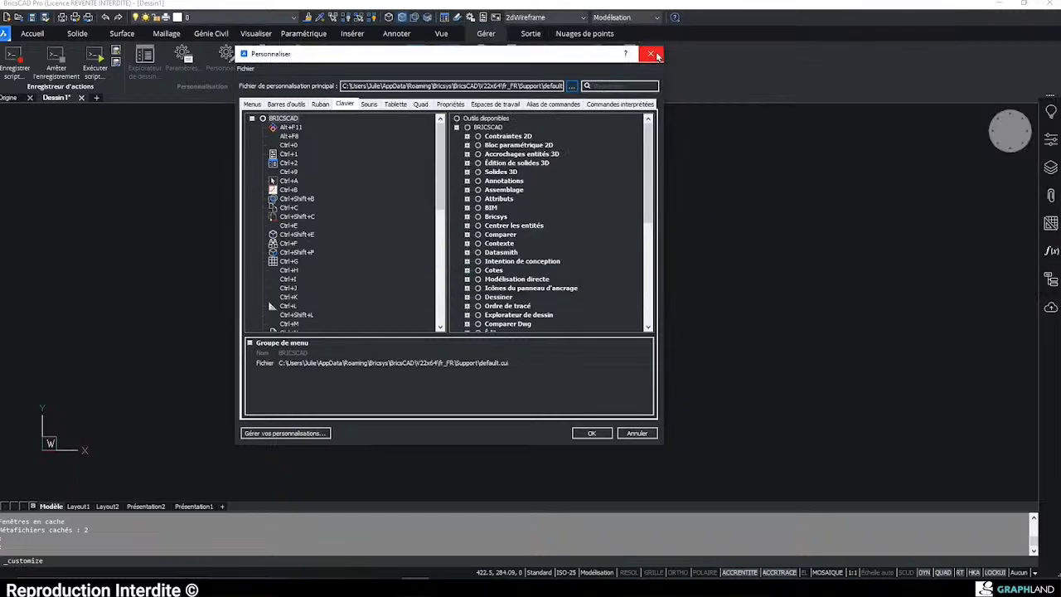
pyautogui.click(651, 54)
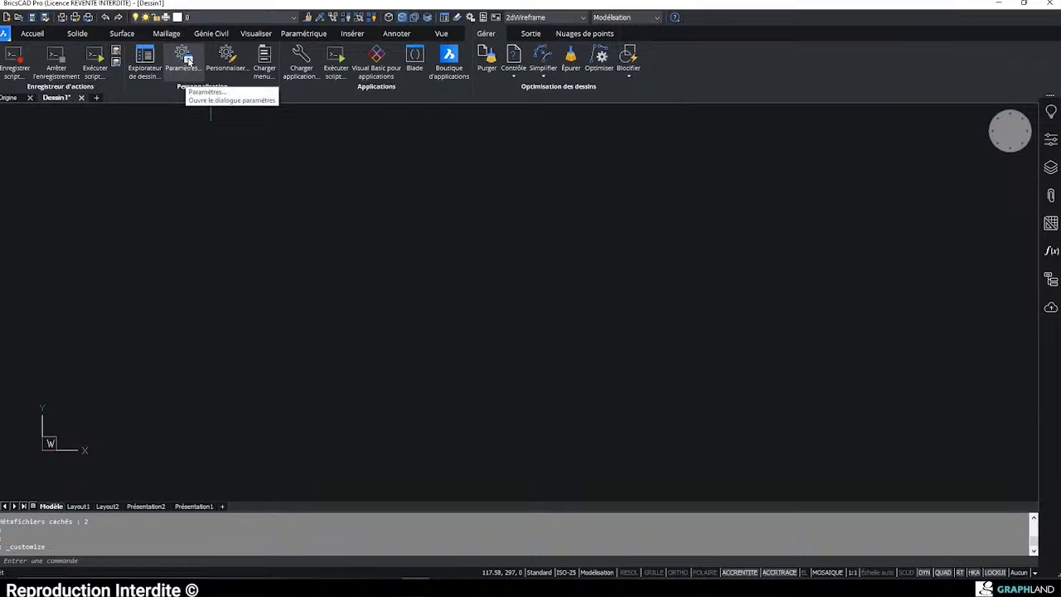
# - Review the categories in the Paramètres dialog and its search and display configuration, then close it without changes
pyautogui.click(185, 58)
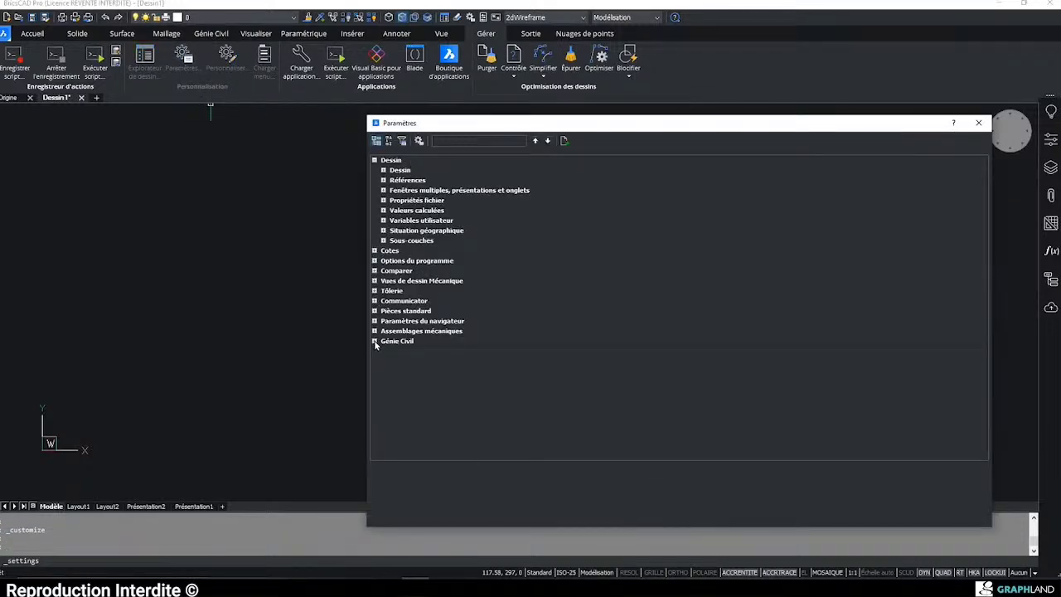
pyautogui.click(419, 141)
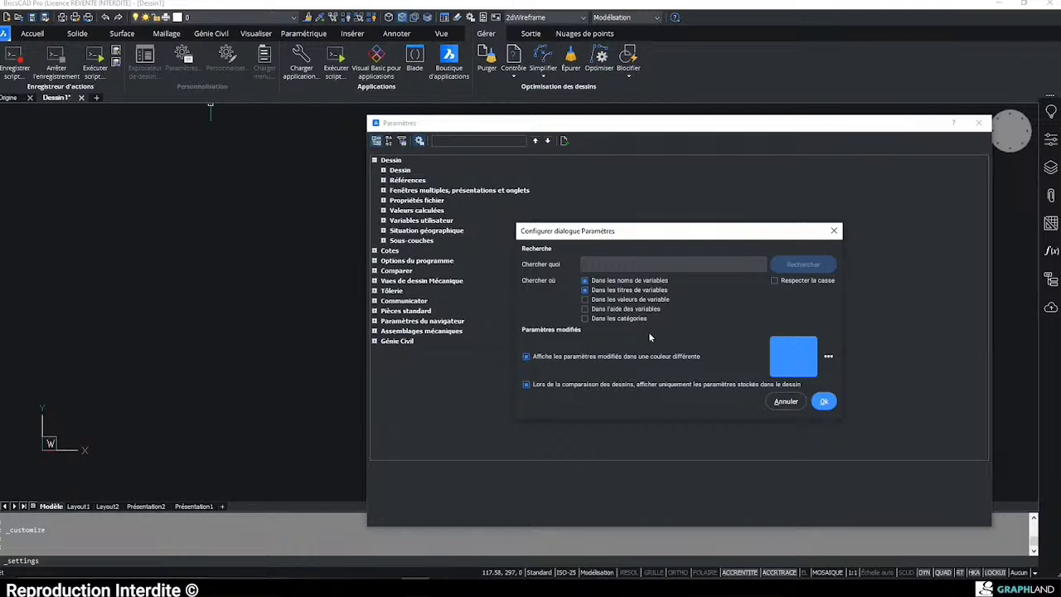
pyautogui.press('Escape')
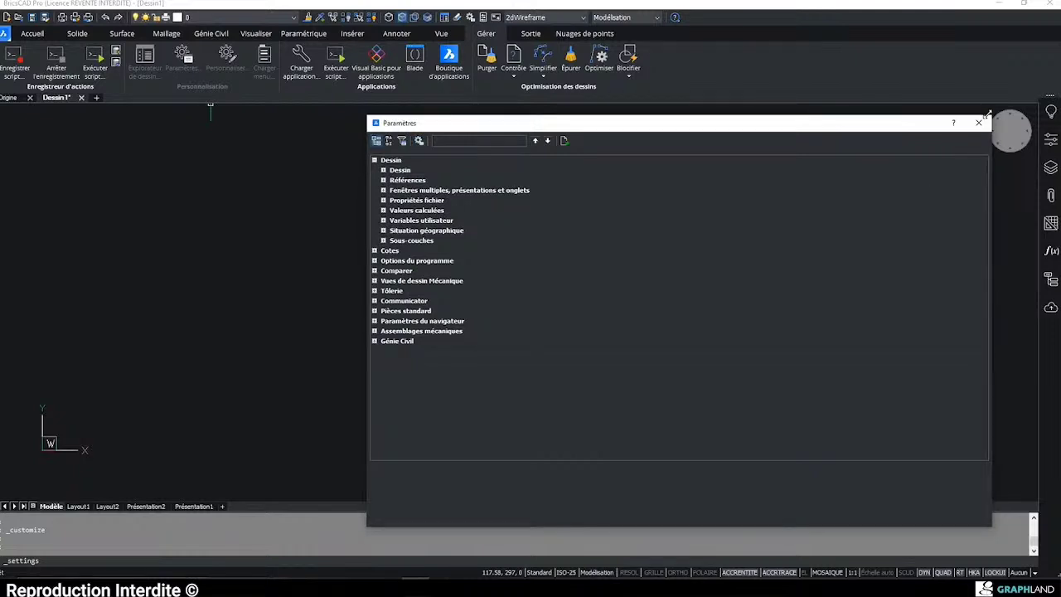
pyautogui.click(980, 122)
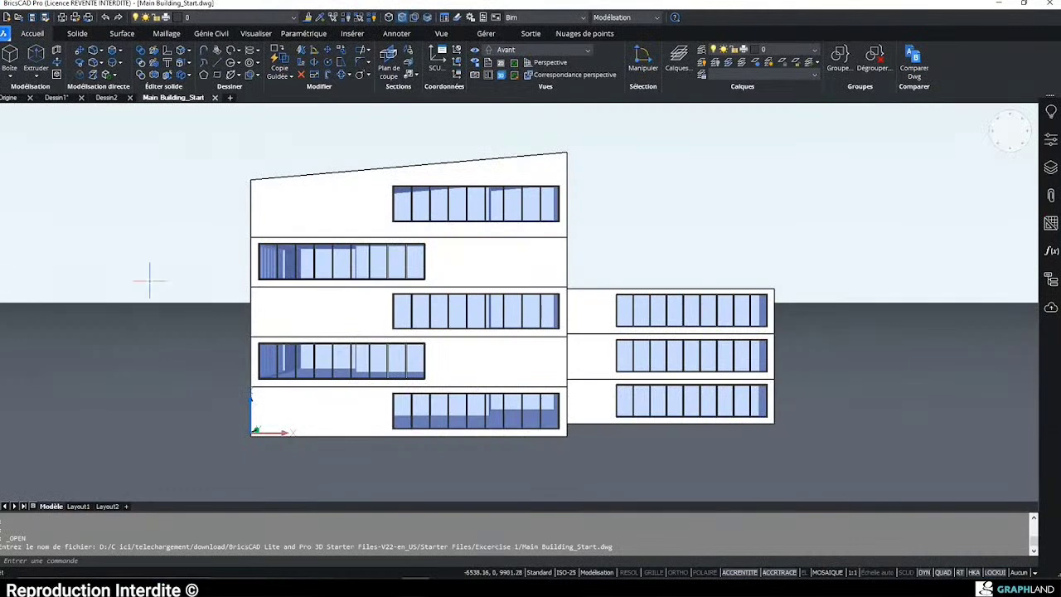
# - In the Main Building_Start model, turn the perspective projection off and back on, and review the view widget's other options
pyautogui.scroll(-5, 315, 256)
pyautogui.keyDown('shift'); pyautogui.moveTo(316, 256); pyautogui.dragTo(325, 276, button='middle'); pyautogui.keyUp('shift')
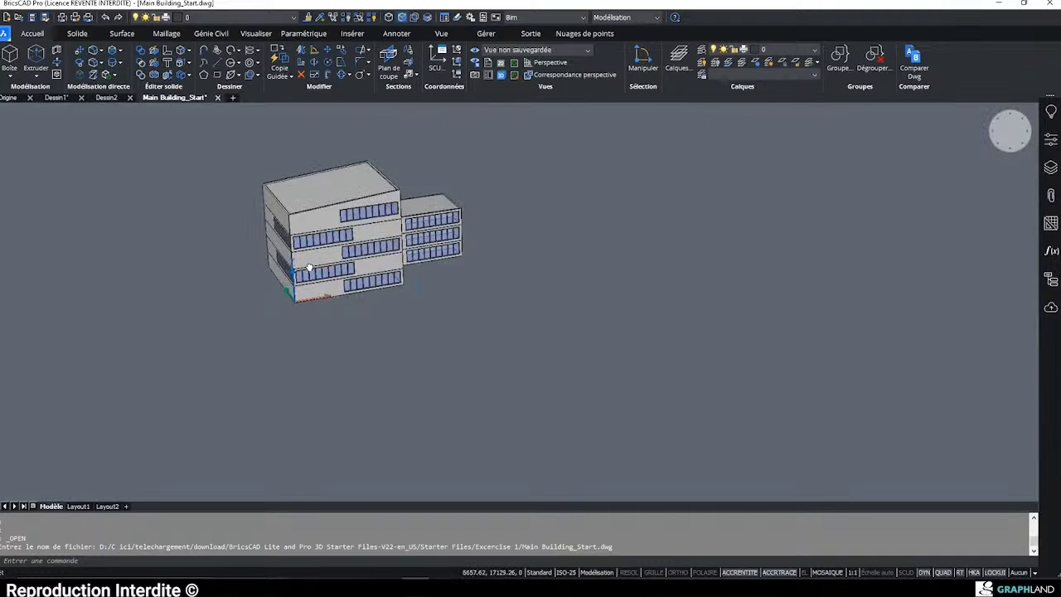
pyautogui.scroll(3, 413, 283)
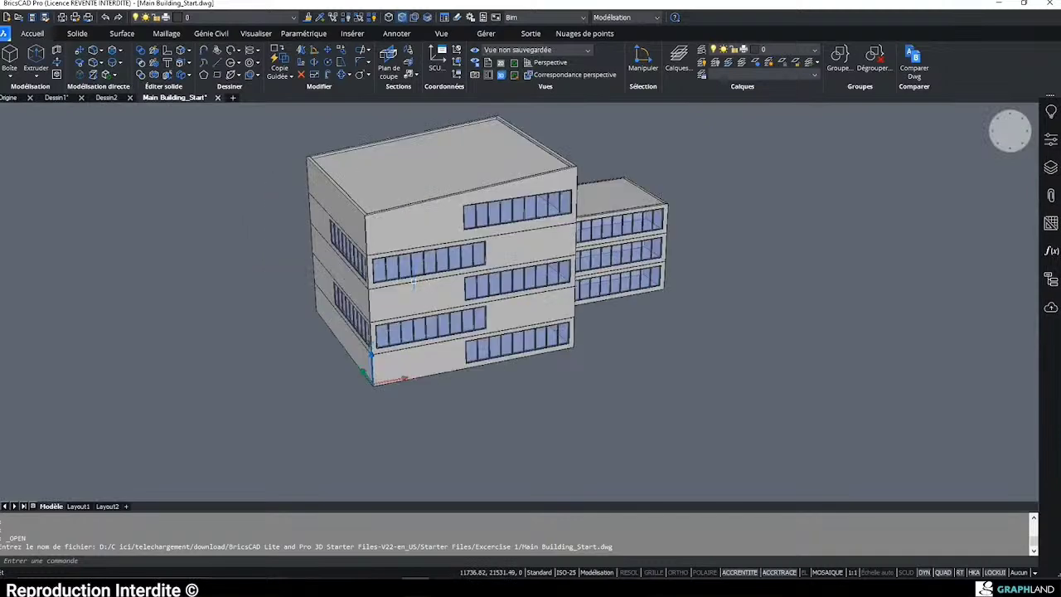
pyautogui.keyDown('shift'); pyautogui.moveTo(413, 284); pyautogui.dragTo(533, 280, button='middle'); pyautogui.keyUp('shift')
pyautogui.rightClick(1013, 138)
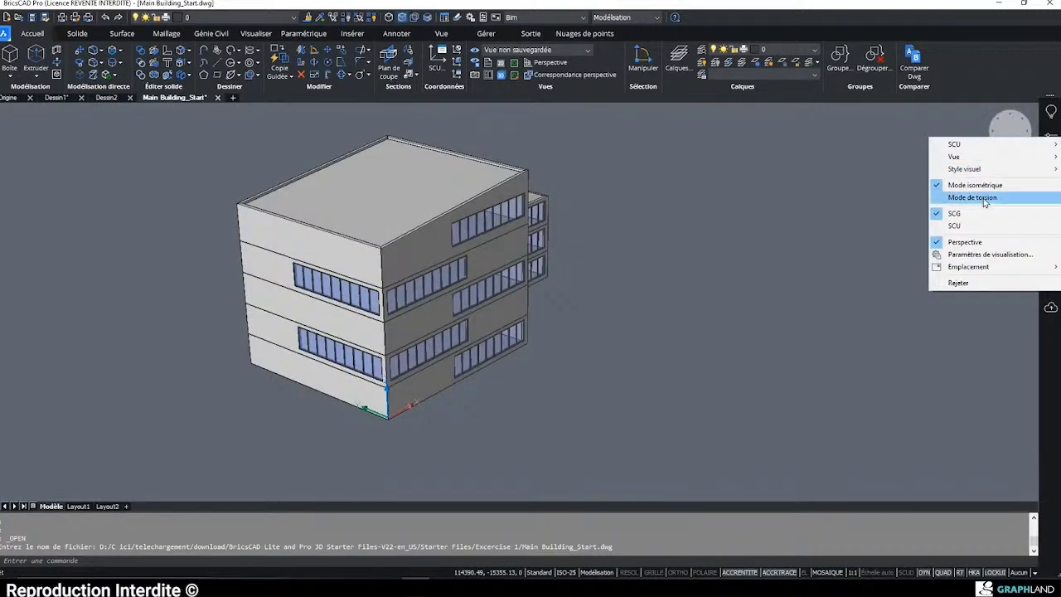
pyautogui.click(965, 242)
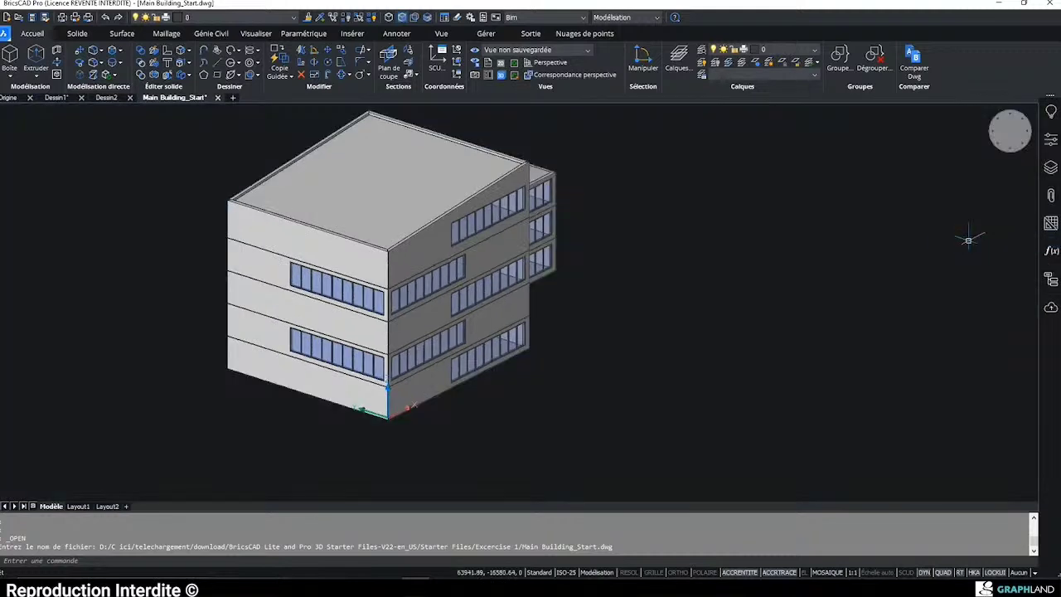
pyautogui.rightClick(1011, 130)
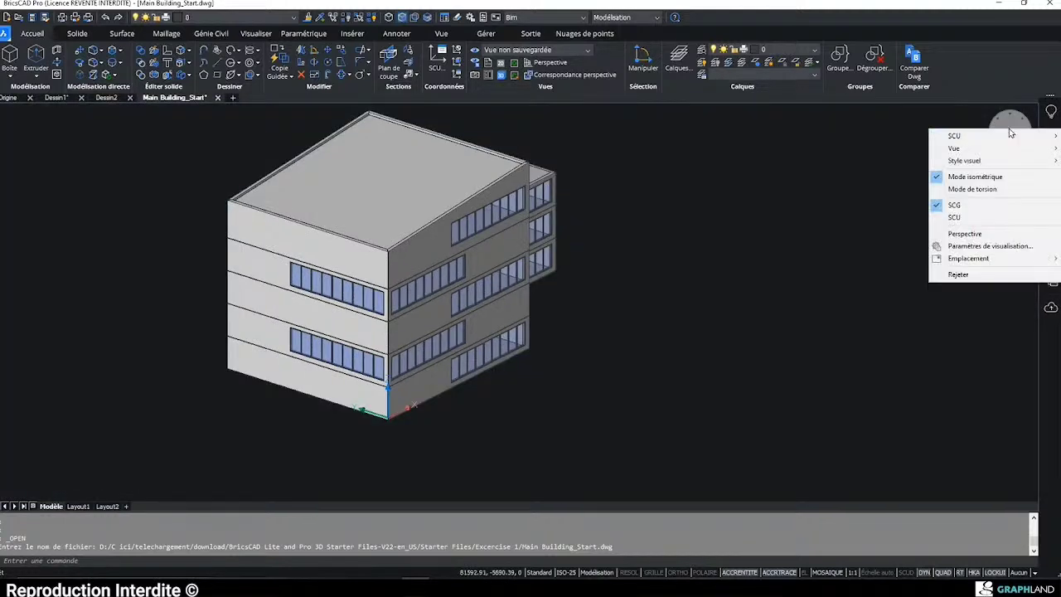
pyautogui.click(984, 235)
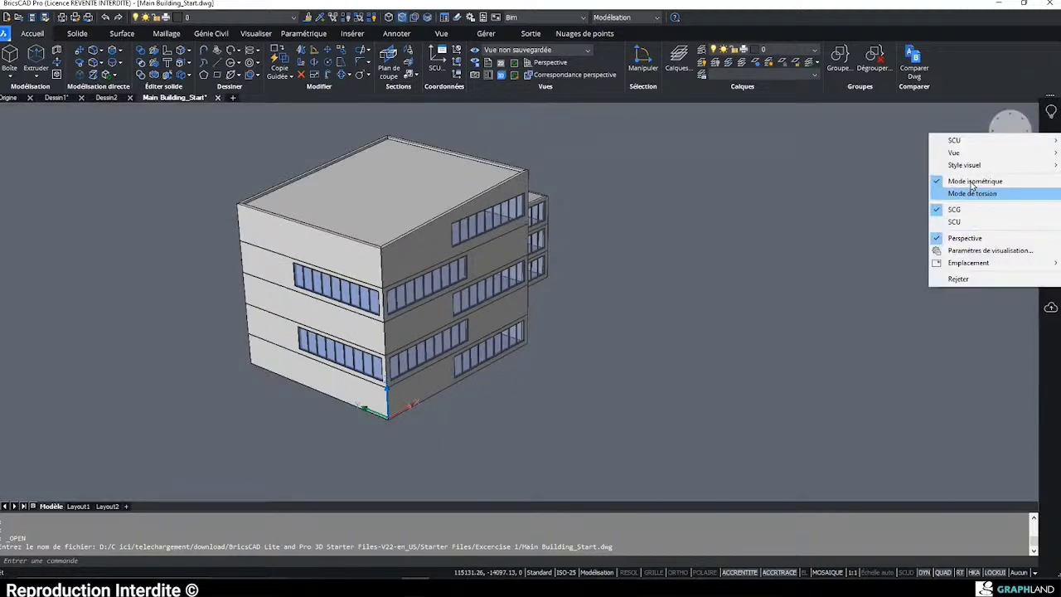
pyautogui.moveTo(965, 165)
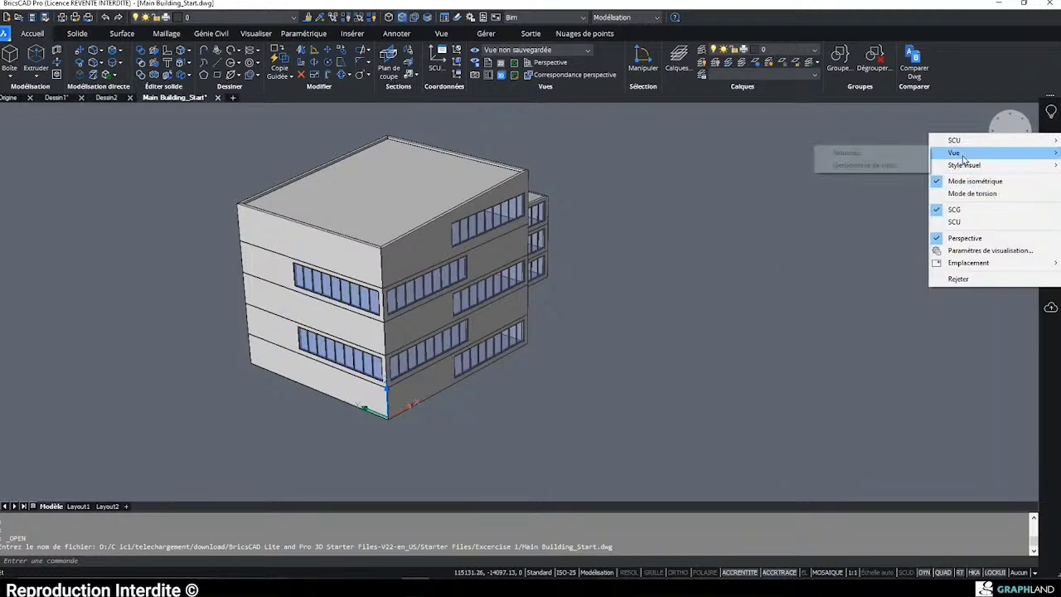
pyautogui.click(930, 122)
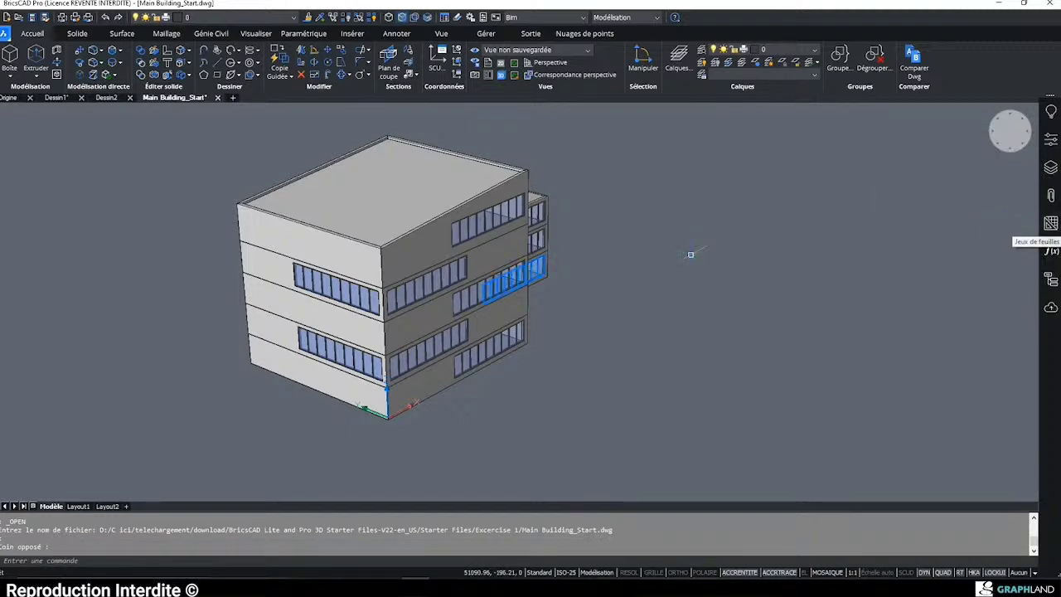
# - Expand the building's entity structure tree and highlight the Référence de bloc group and individual blocks, including 763, in the model
pyautogui.click(1052, 279)
pyautogui.click(897, 145)
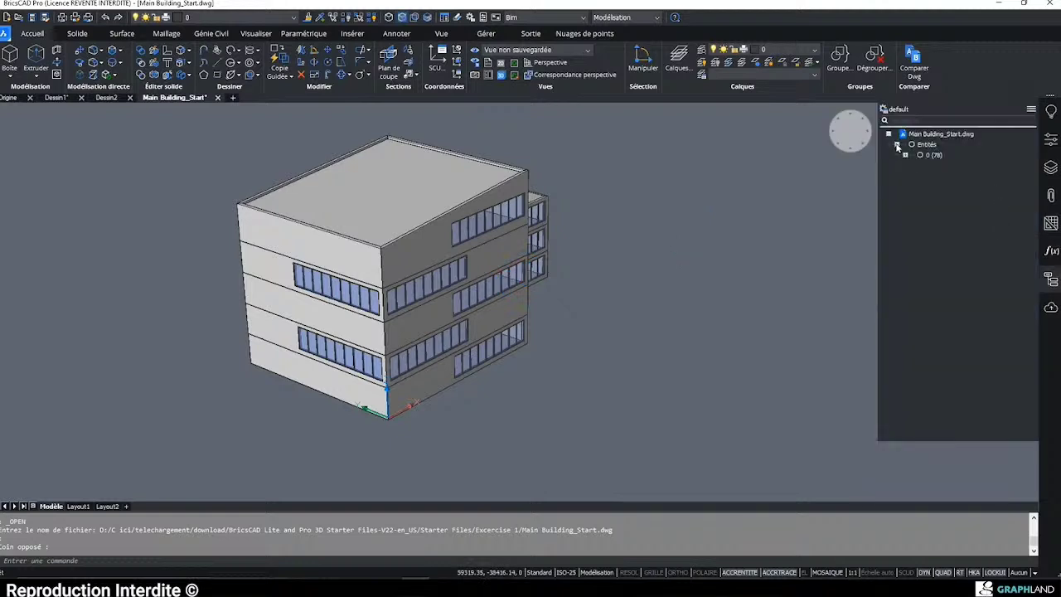
pyautogui.click(905, 156)
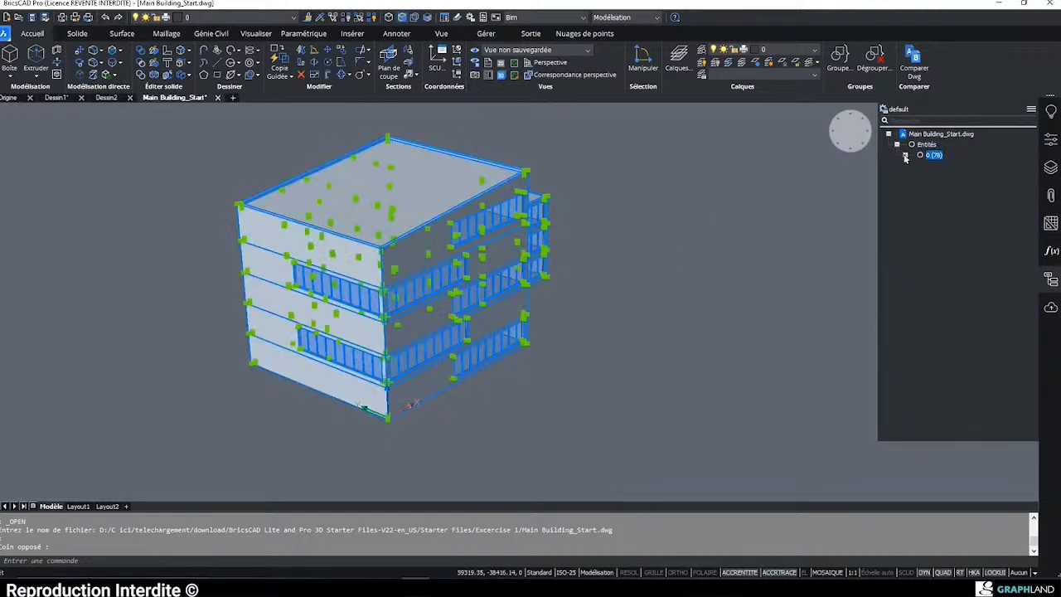
pyautogui.click(905, 156)
pyautogui.click(913, 167)
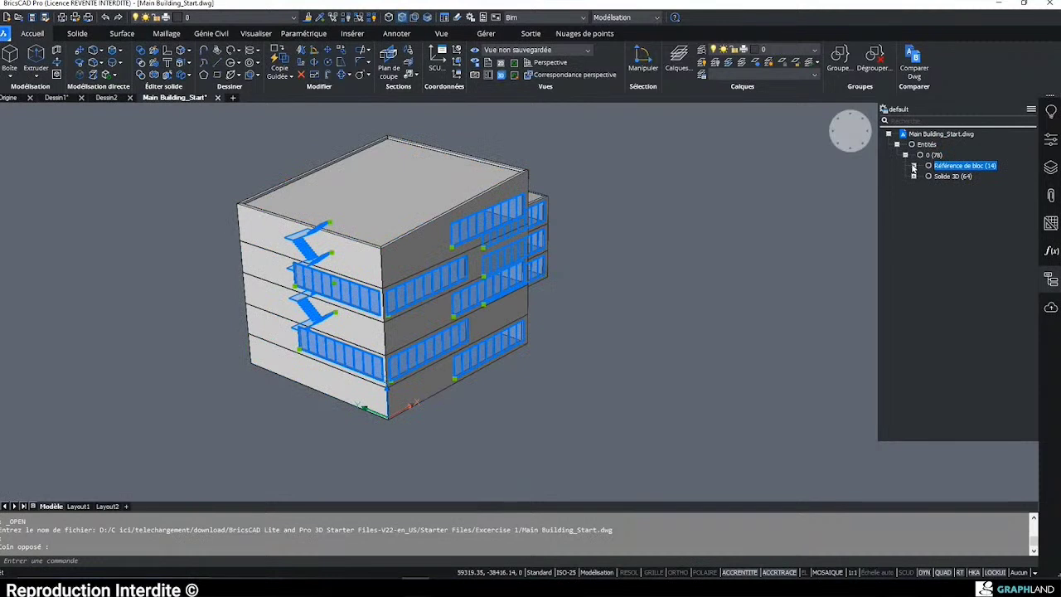
pyautogui.click(914, 167)
pyautogui.click(948, 177)
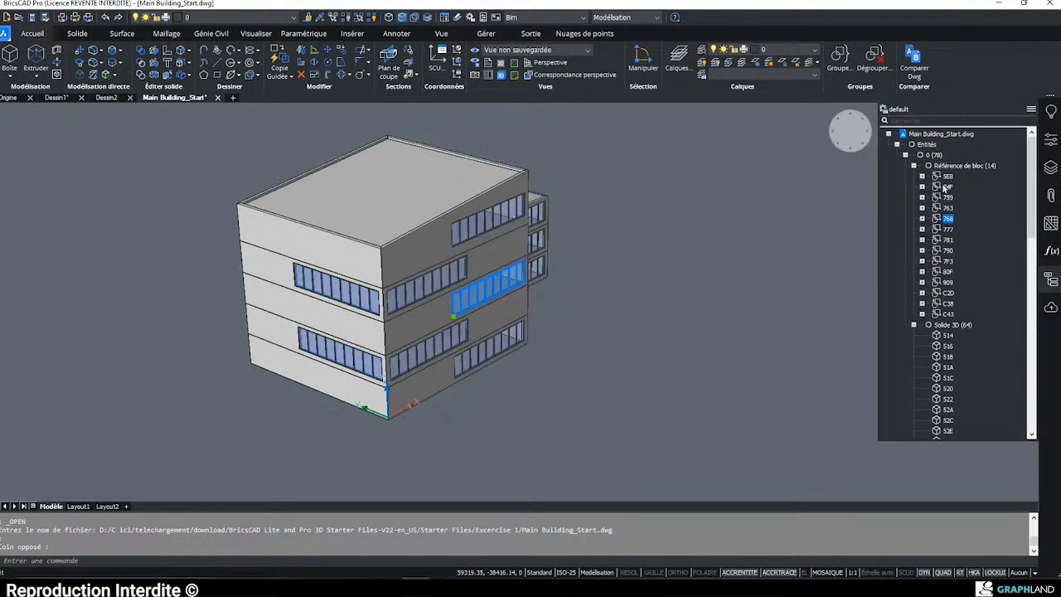
pyautogui.click(948, 208)
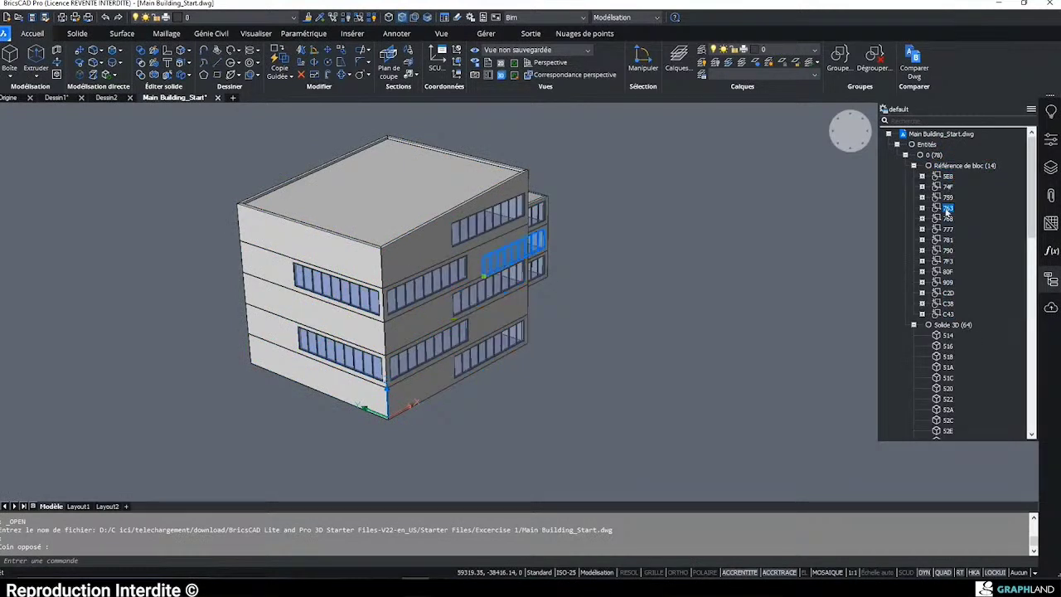
# - Isolate the Référence de bloc group from the structure tree and inspect its windows and stairs
pyautogui.click(946, 166)
pyautogui.rightClick(950, 167)
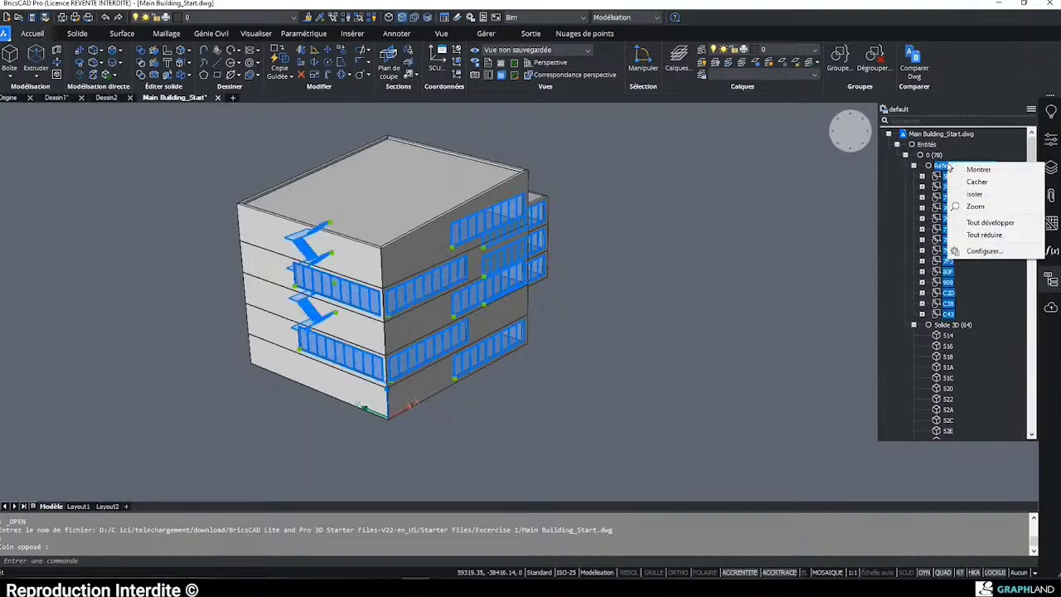
pyautogui.click(970, 194)
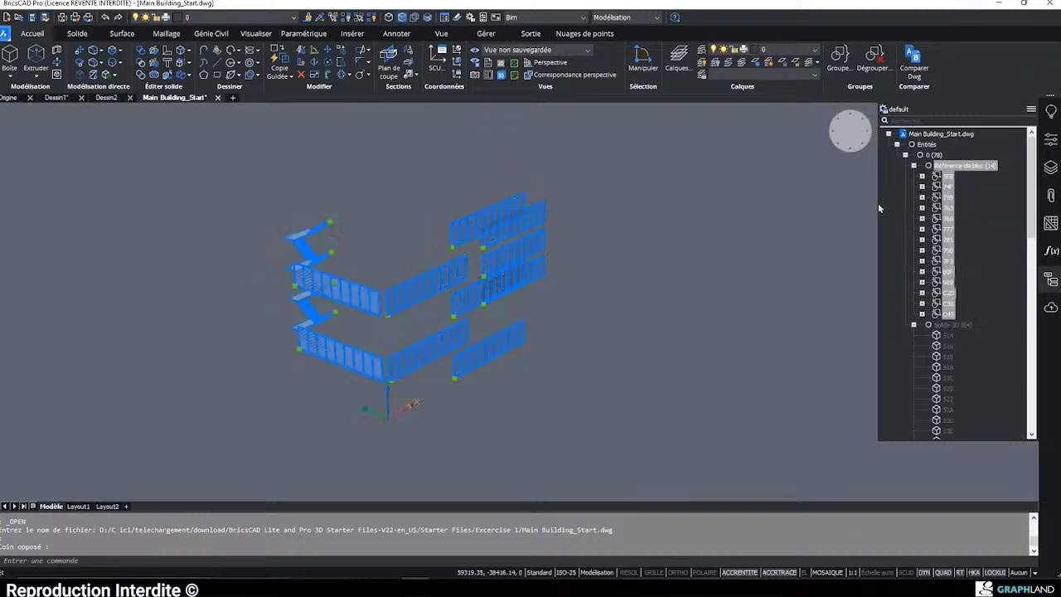
pyautogui.keyDown('shift'); pyautogui.moveTo(557, 287); pyautogui.dragTo(593, 301, button='middle'); pyautogui.keyUp('shift')
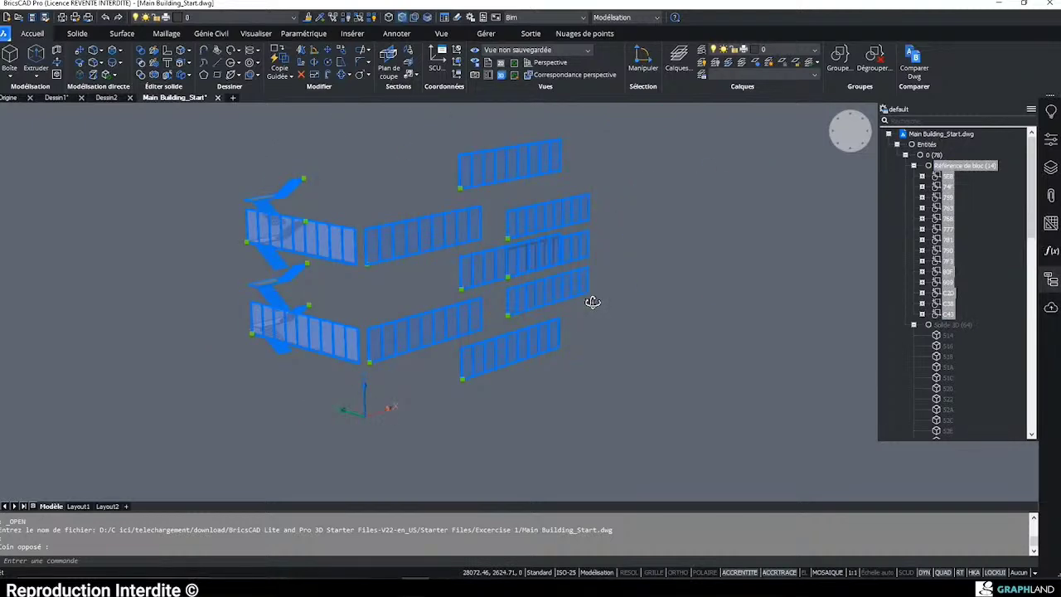
# - Isolate the Solide 3D group from the structure tree, then restore all hidden entities in the building
pyautogui.rightClick(953, 324)
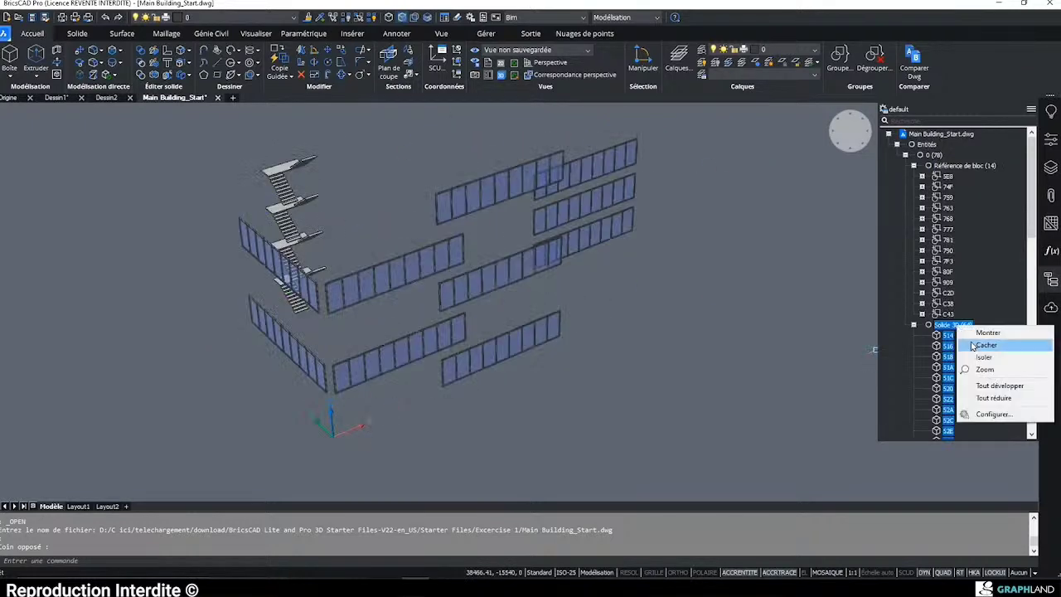
pyautogui.click(987, 333)
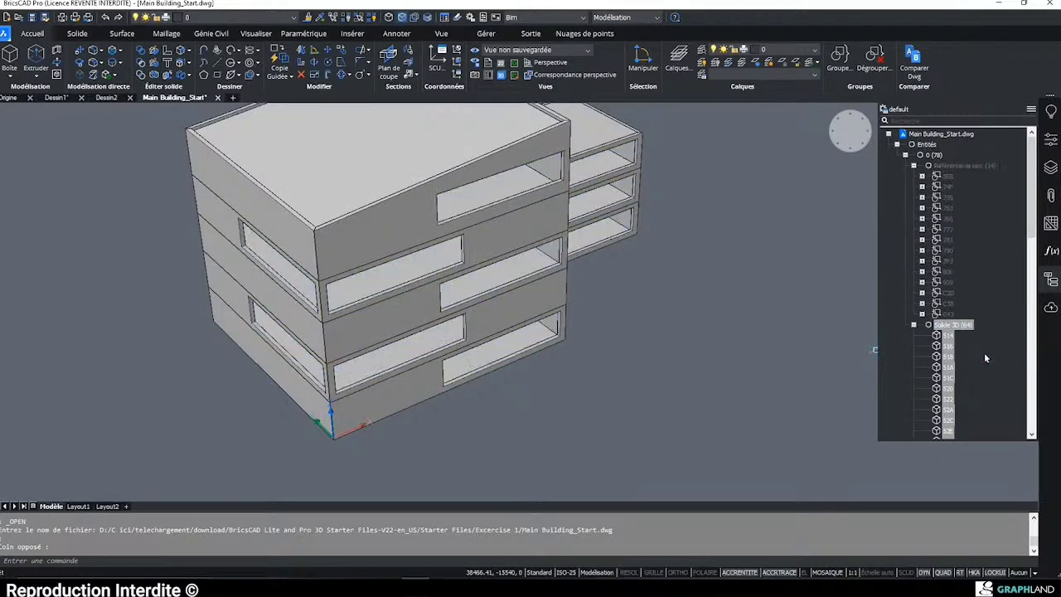
pyautogui.scroll(-3, 697, 348)
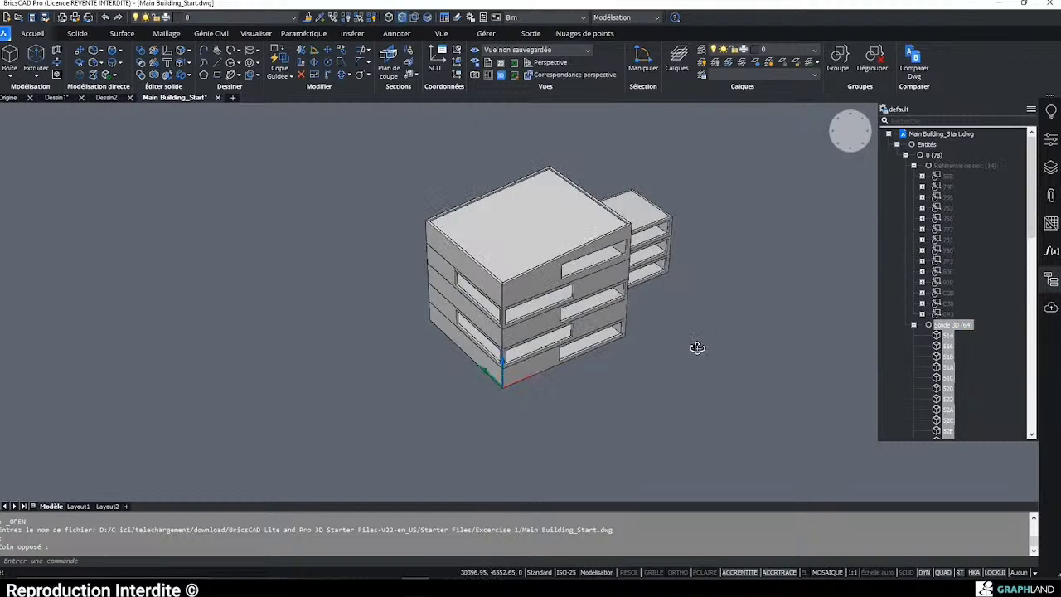
pyautogui.keyDown('shift'); pyautogui.moveTo(697, 347); pyautogui.dragTo(726, 328, button='middle'); pyautogui.keyUp('shift')
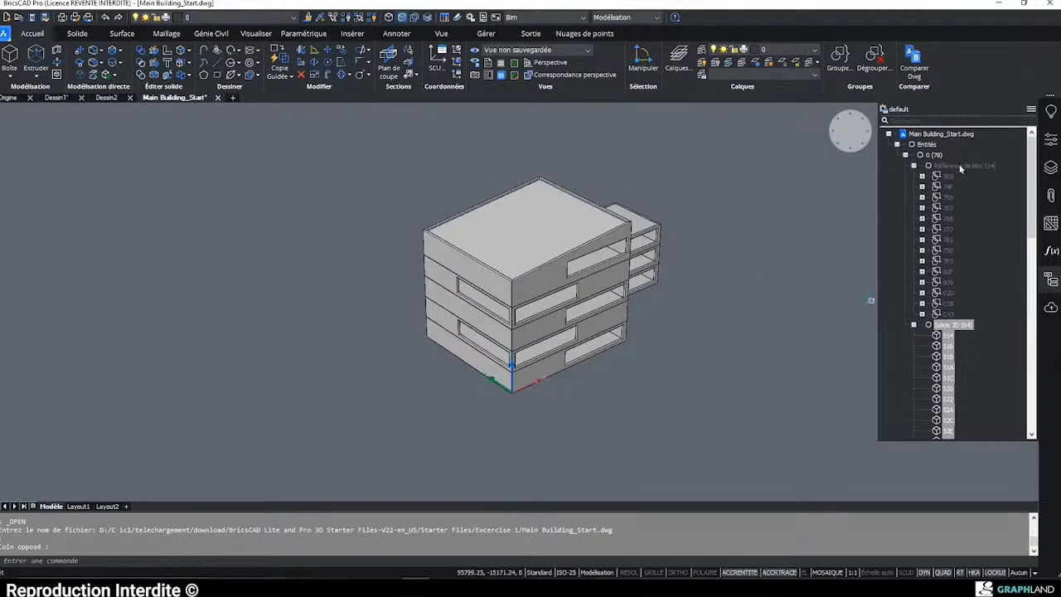
pyautogui.click(370, 17)
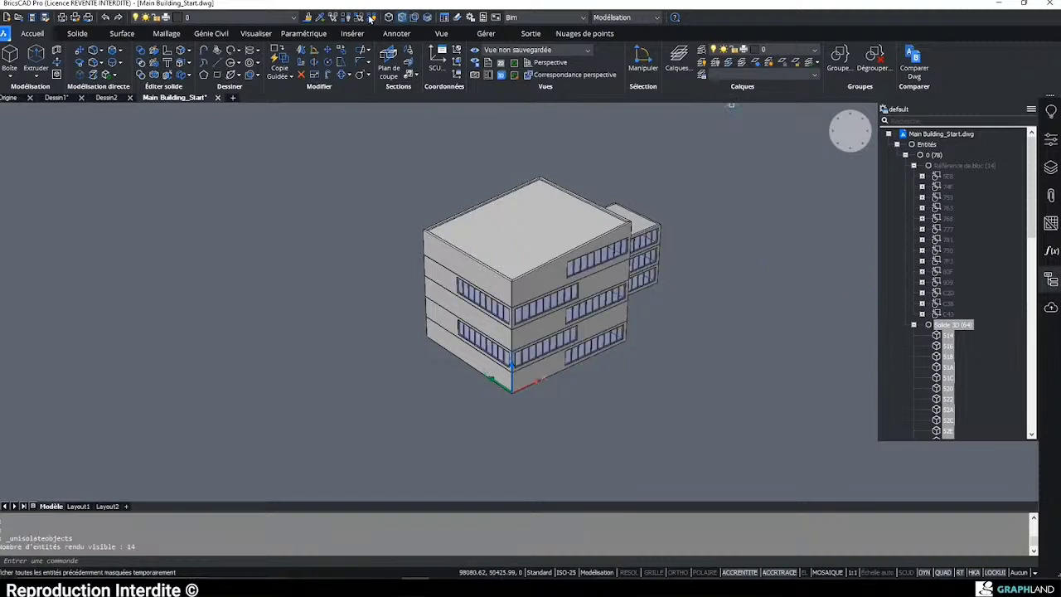
# - Hide every window similar to one on the building's top floor using Select Similar, and restore all hidden entities
pyautogui.scroll(2, 547, 228)
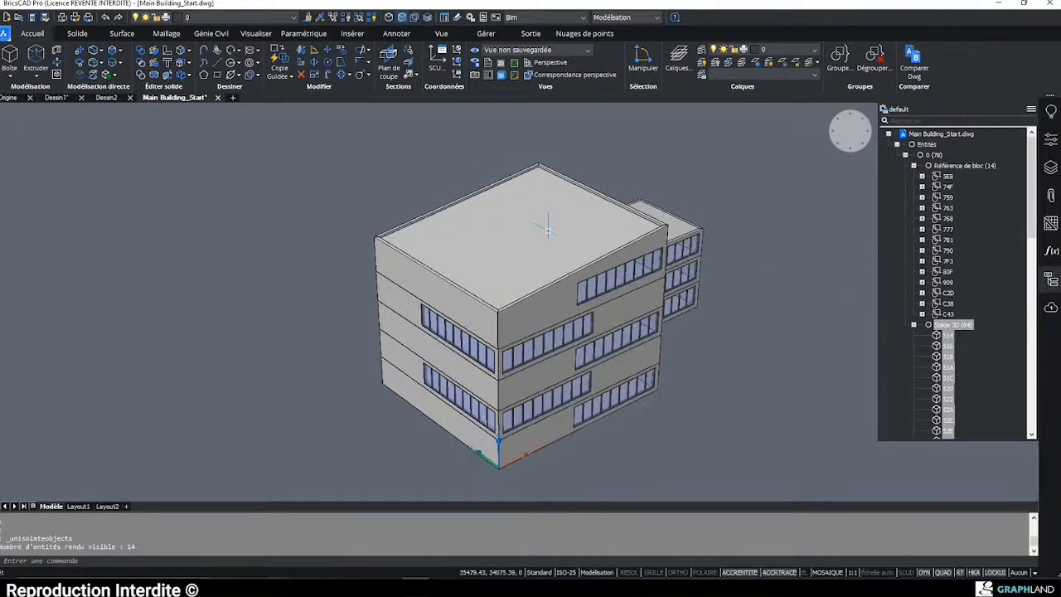
pyautogui.moveTo(548, 230); pyautogui.dragTo(469, 218, button='middle')
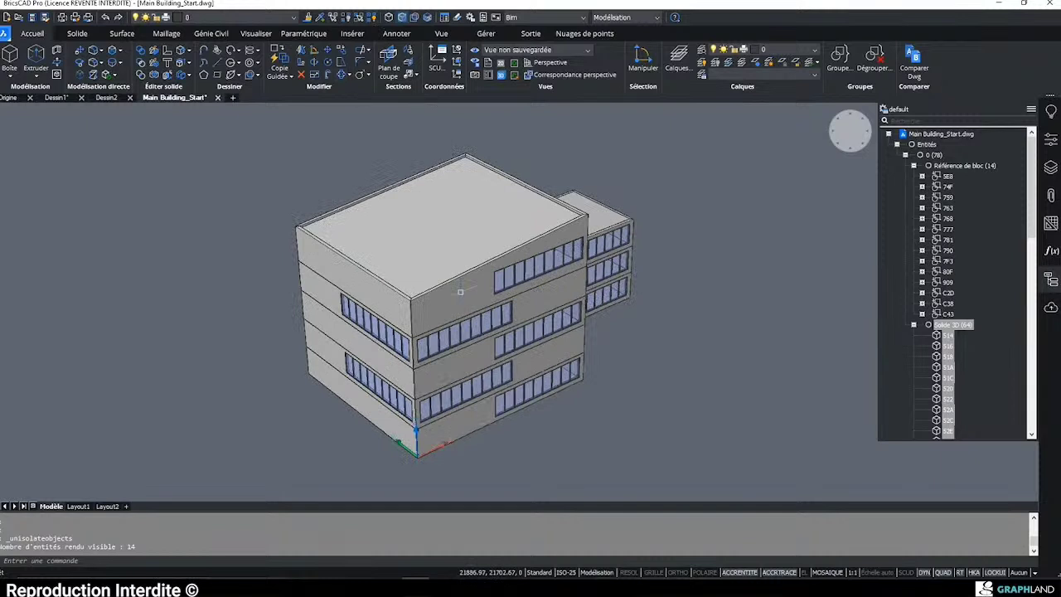
pyautogui.click(572, 270)
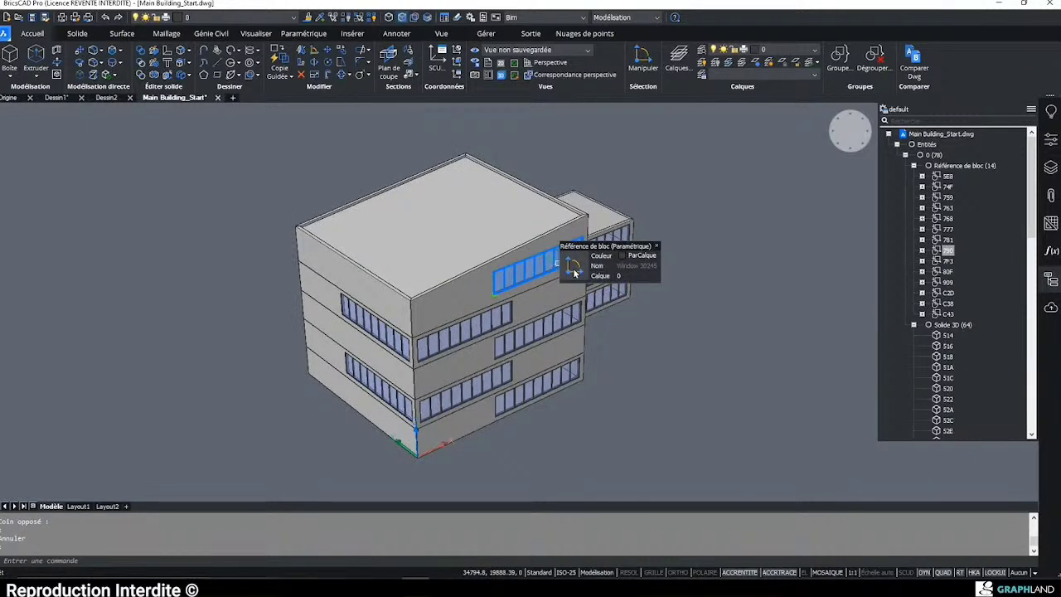
pyautogui.moveTo(574, 272)
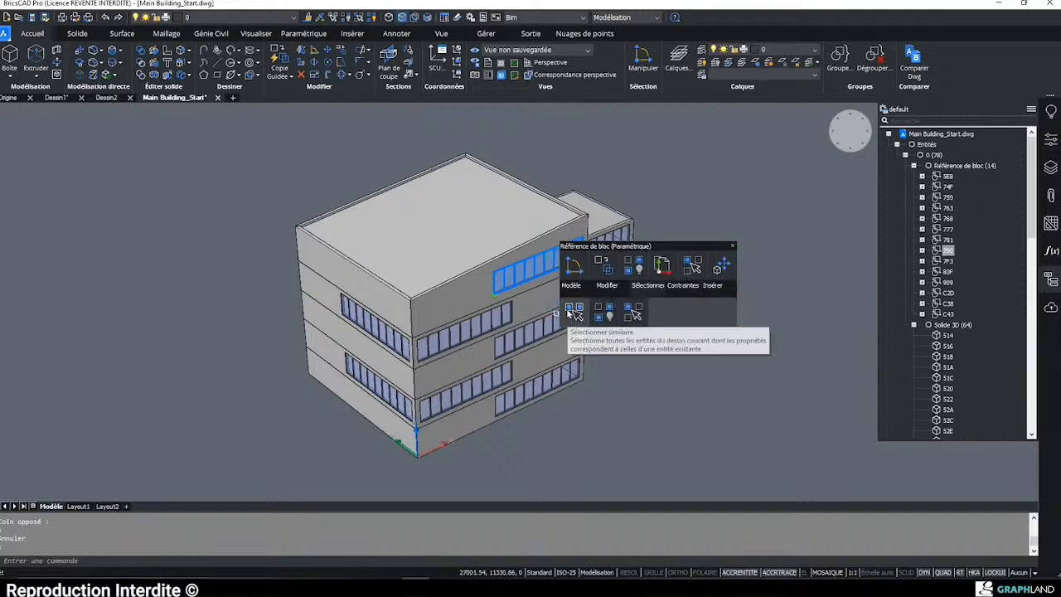
pyautogui.click(574, 313)
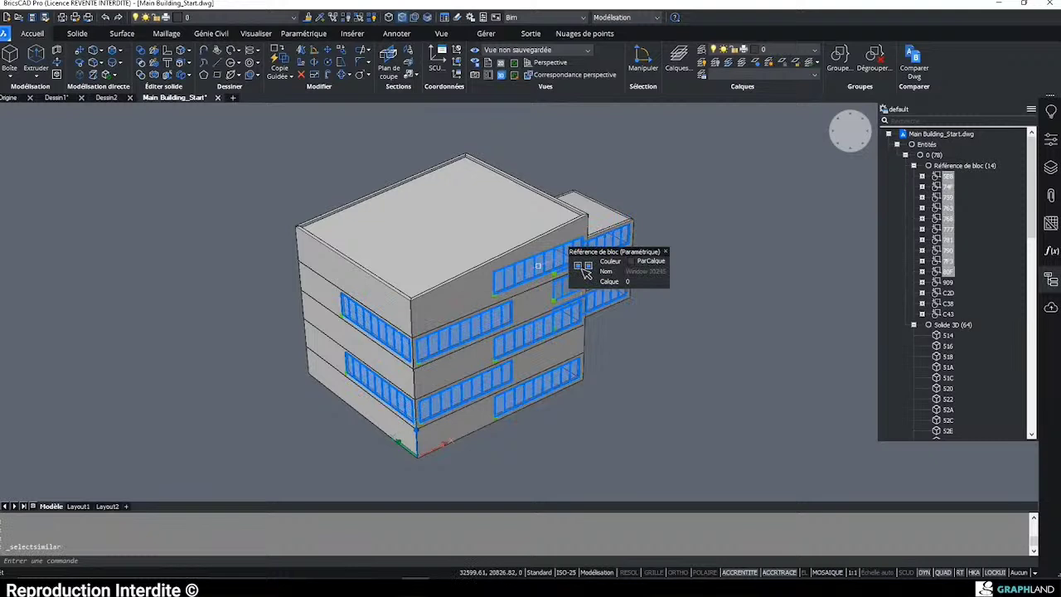
pyautogui.moveTo(584, 270)
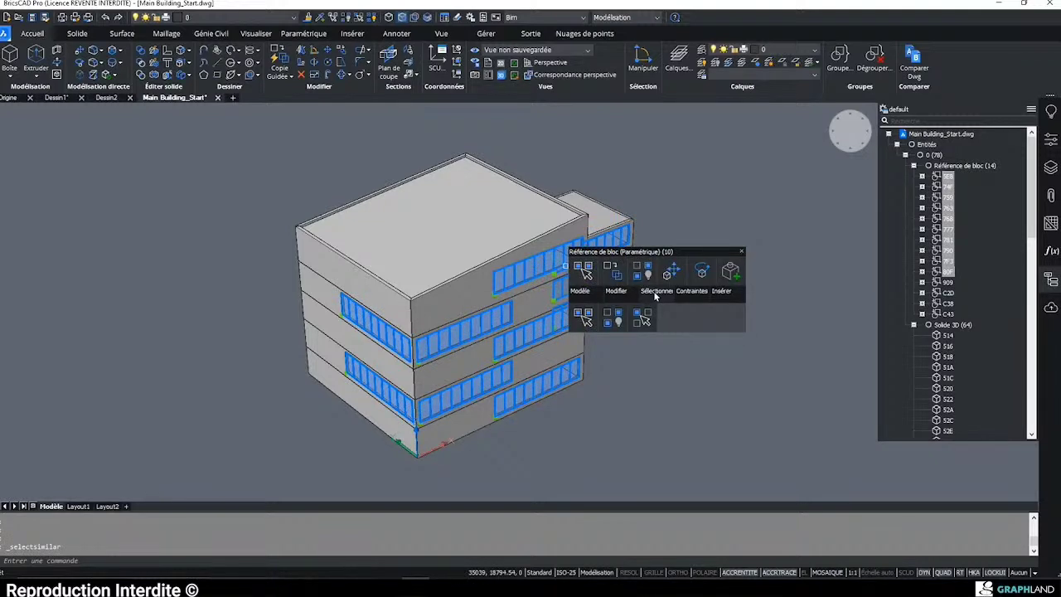
pyautogui.click(610, 322)
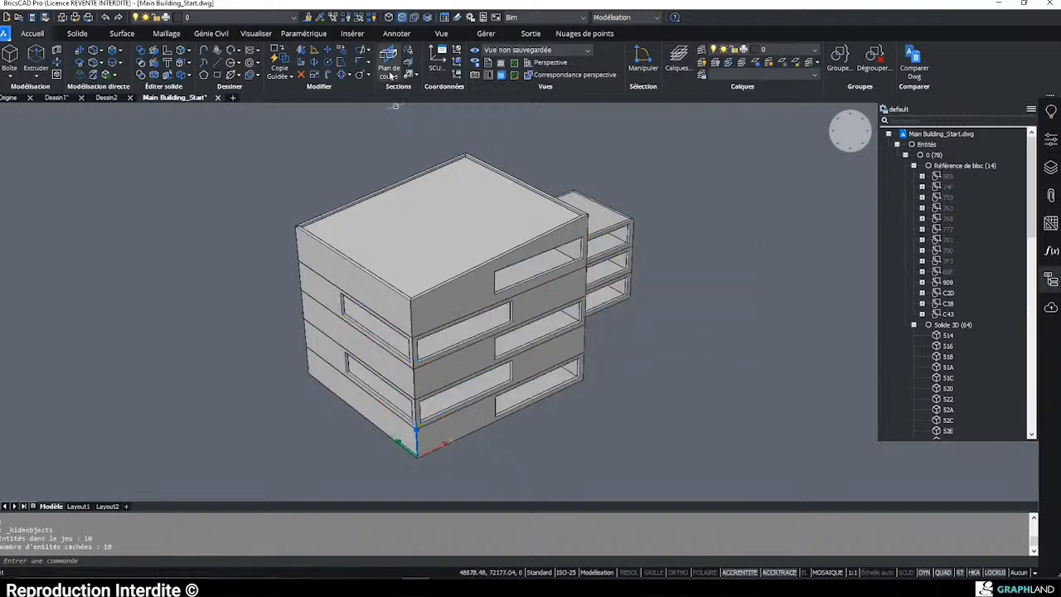
pyautogui.click(370, 17)
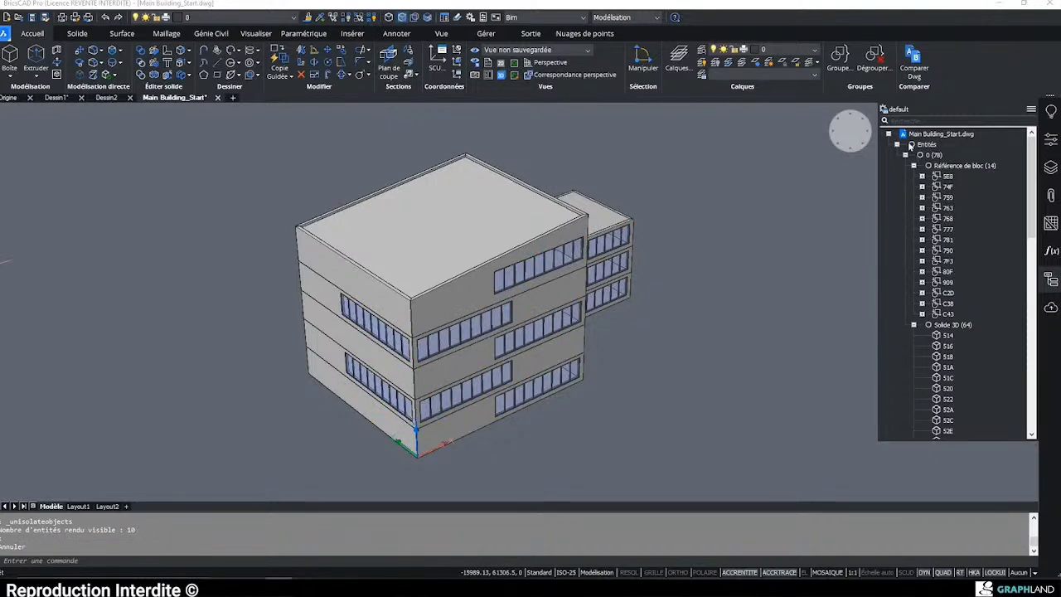
# - Open the structure tree configuration and review its Grouper/Trier, Afficher/Ignorer and Options settings
pyautogui.click(885, 110)
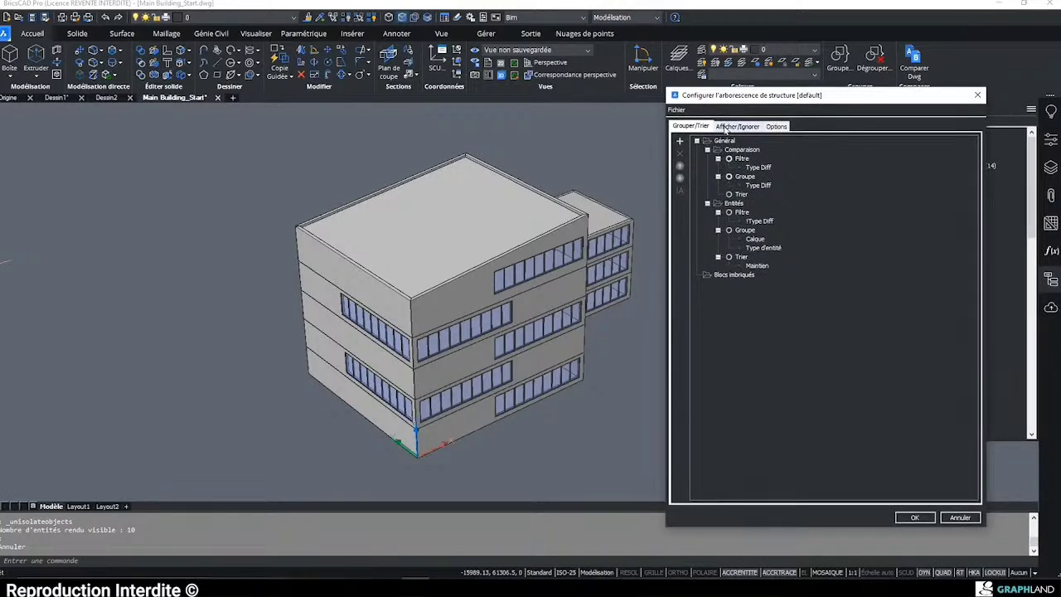
pyautogui.click(725, 126)
pyautogui.click(775, 127)
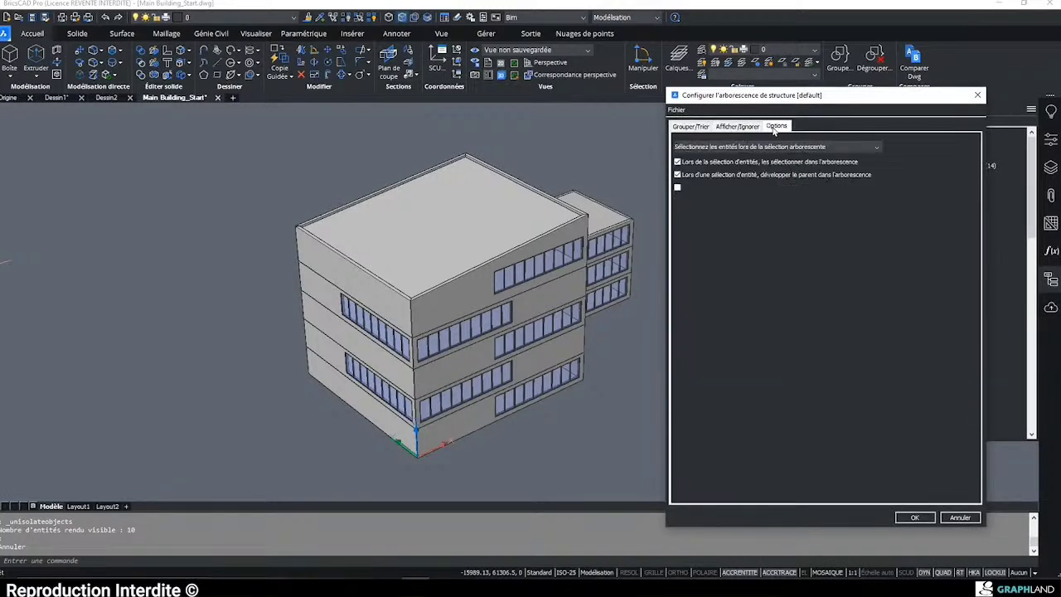
pyautogui.click(695, 128)
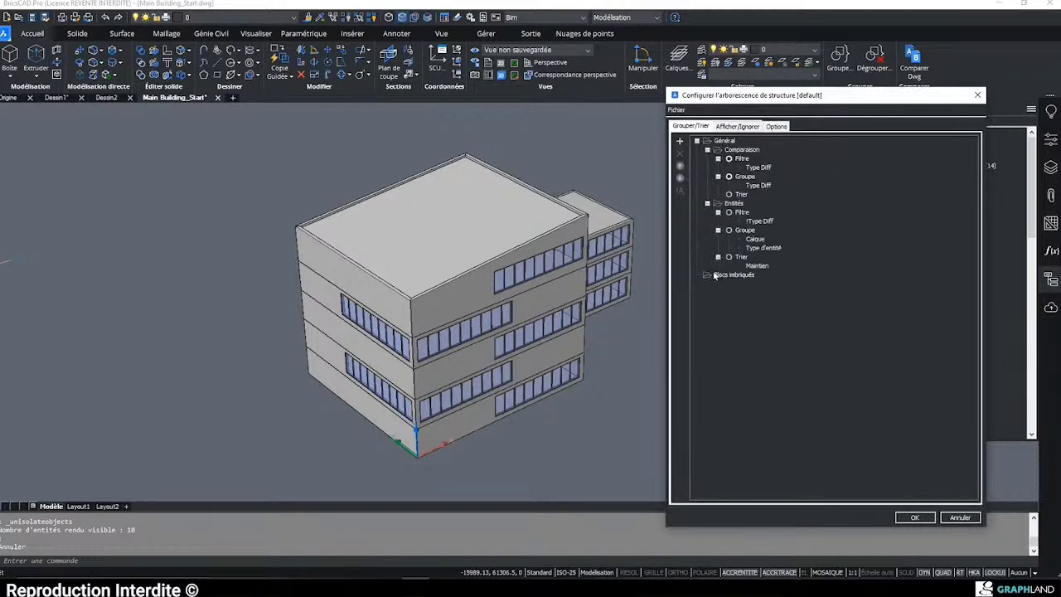
# - Add a rule to the structure tree configuration, browse the properties offered for its filter, and close without keeping the rule
pyautogui.click(680, 140)
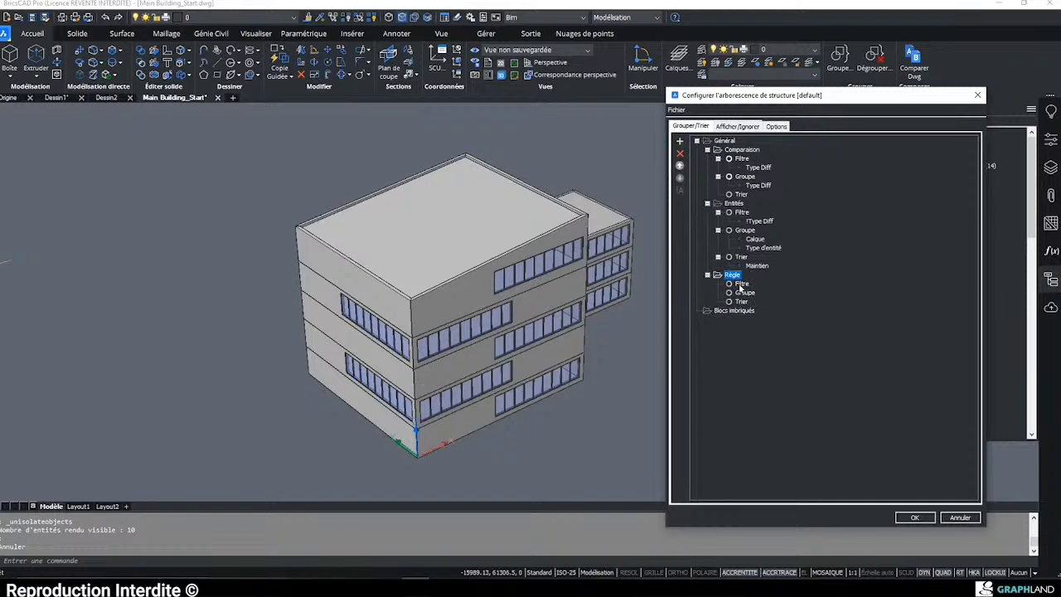
pyautogui.doubleClick(741, 285)
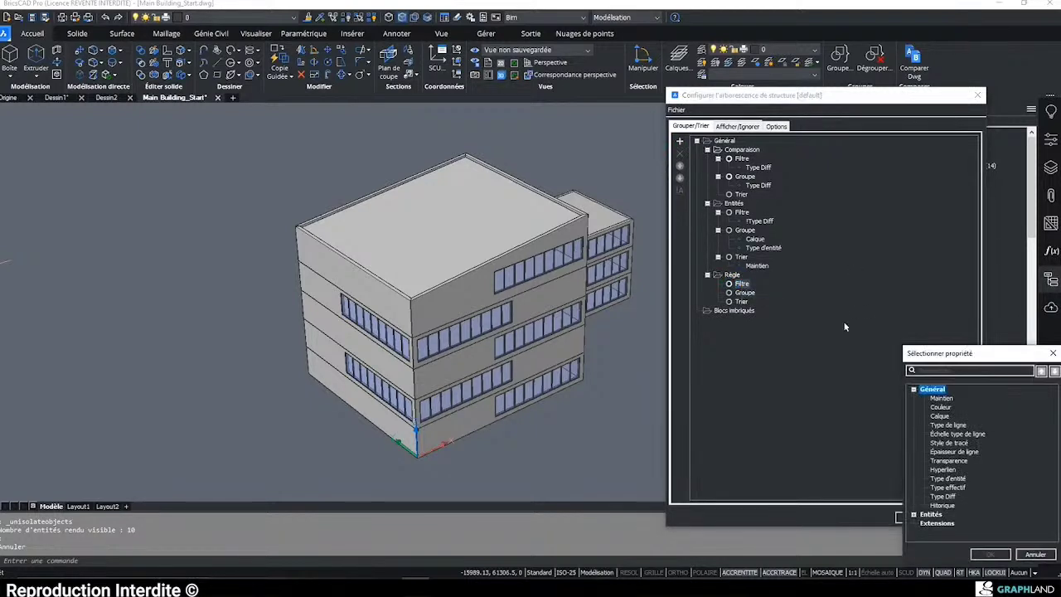
pyautogui.moveTo(906, 347); pyautogui.dragTo(811, 242)
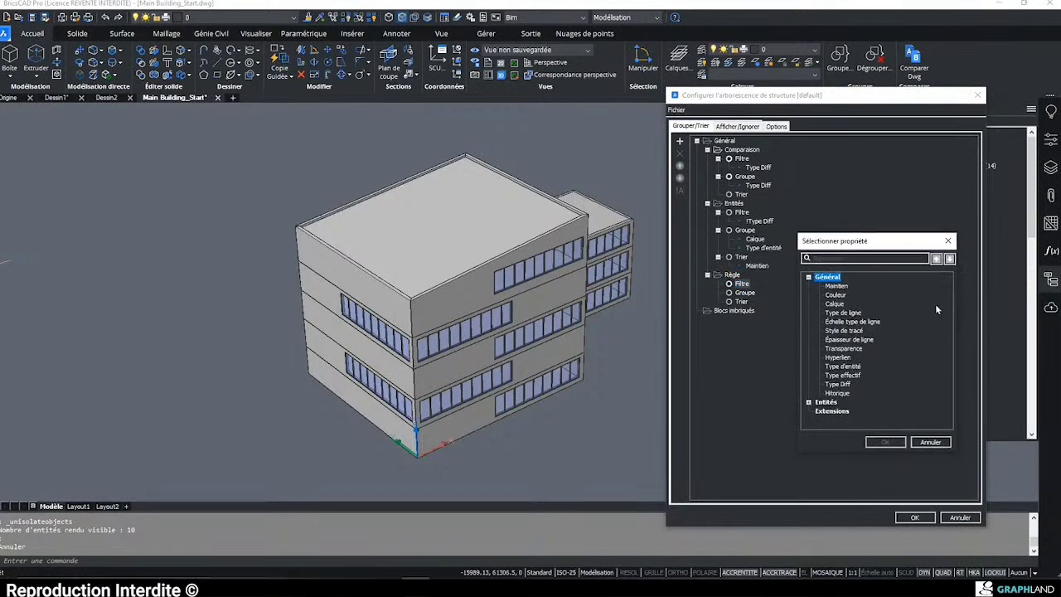
pyautogui.click(948, 243)
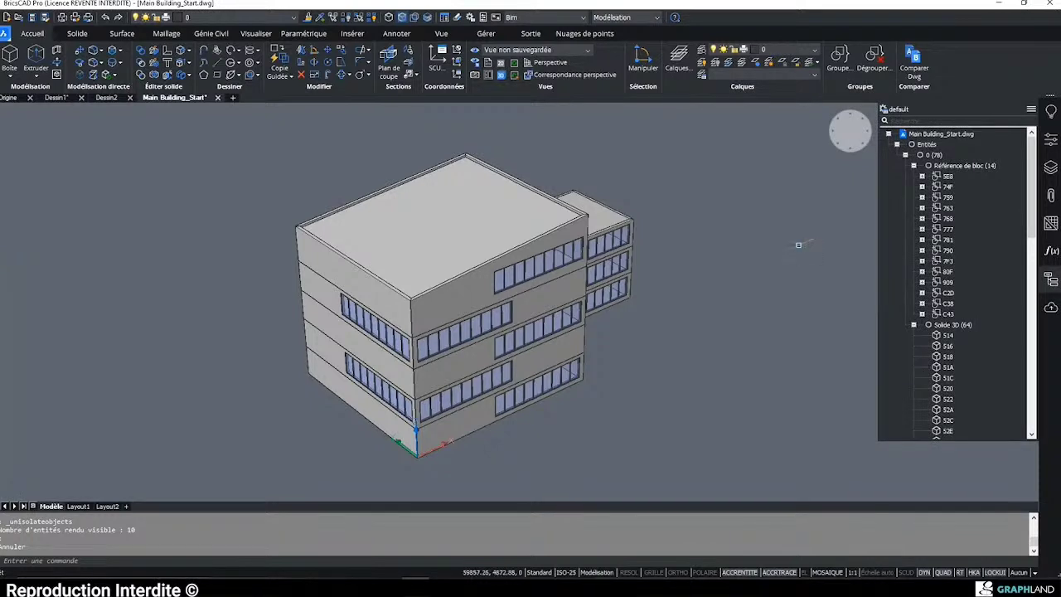
# - Rotate the building view in real time, trying the constrained orbit and the rotations about the Y and Z axes
pyautogui.click(437, 35)
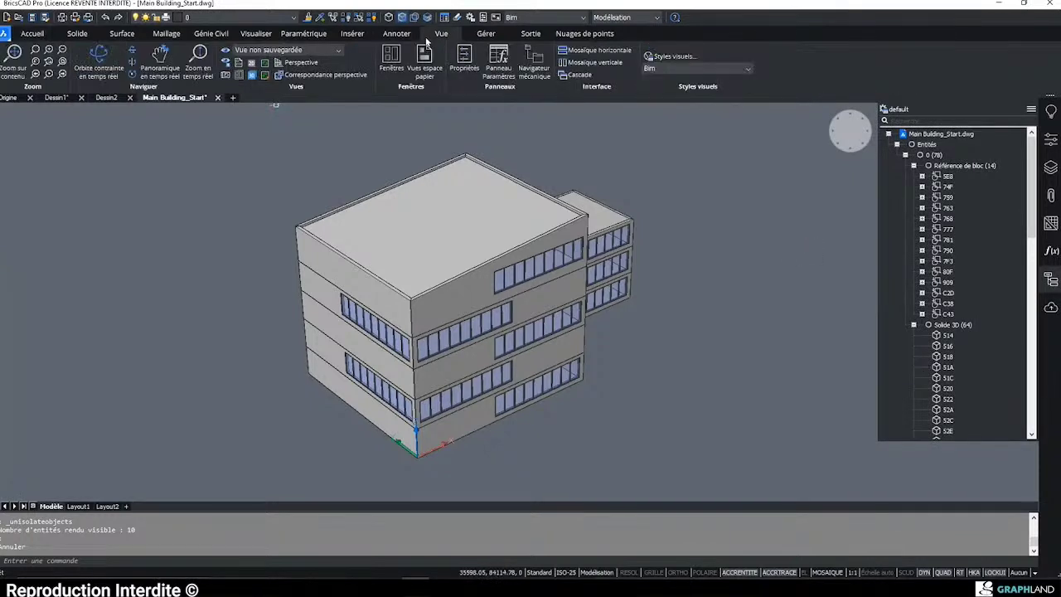
pyautogui.click(104, 69)
pyautogui.moveTo(216, 166); pyautogui.dragTo(457, 270)
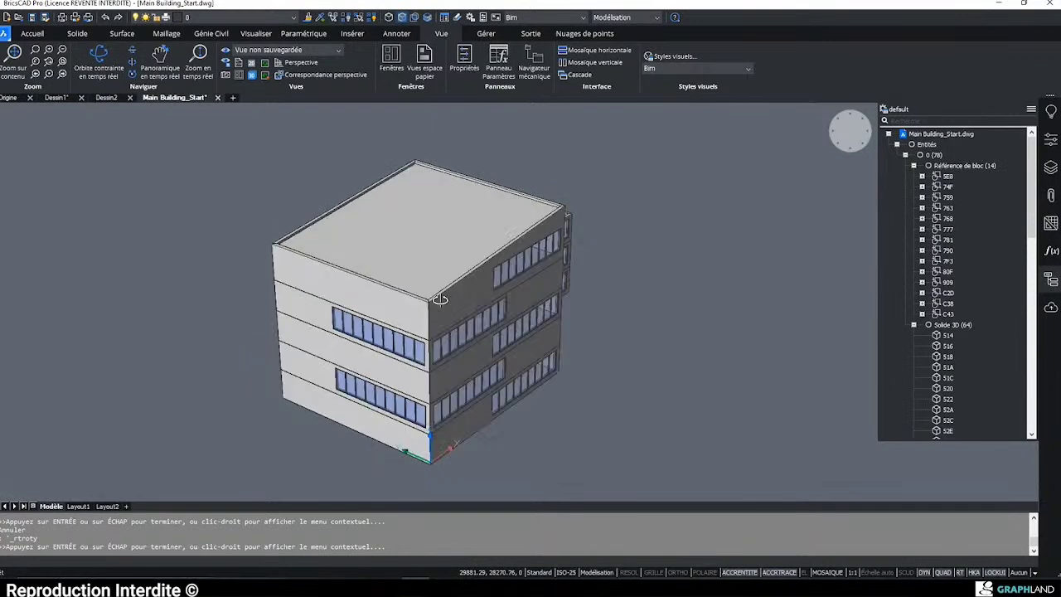
pyautogui.moveTo(440, 299); pyautogui.dragTo(373, 340)
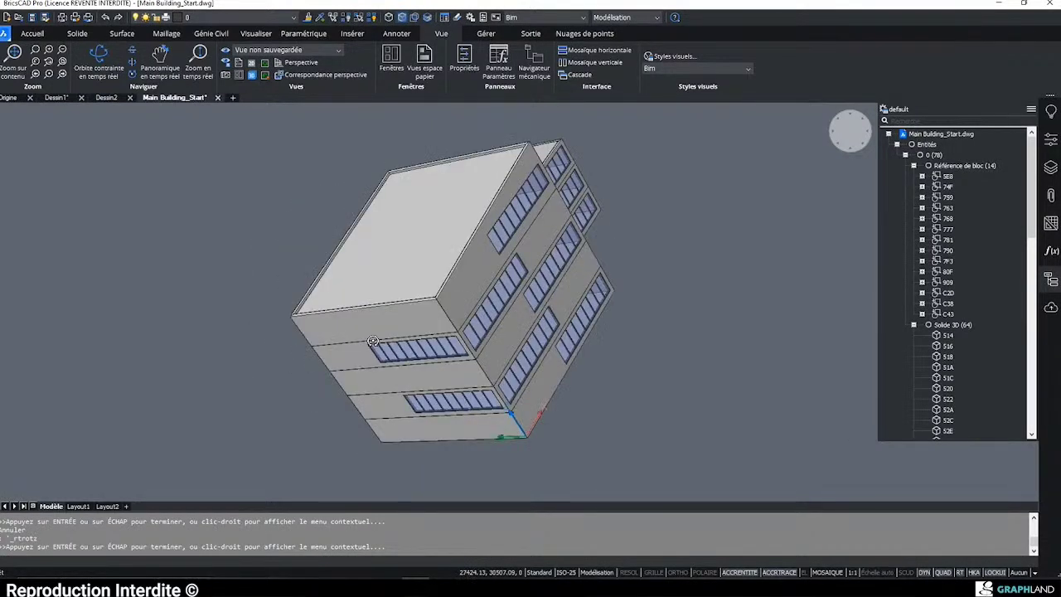
# - Try the real-time pan and real-time zoom on the building, viewing it closer and farther away
pyautogui.keyDown('ctrl'); pyautogui.moveTo(374, 341); pyautogui.dragTo(512, 272, button='middle'); pyautogui.keyUp('ctrl')
pyautogui.scroll(3, 462, 331)
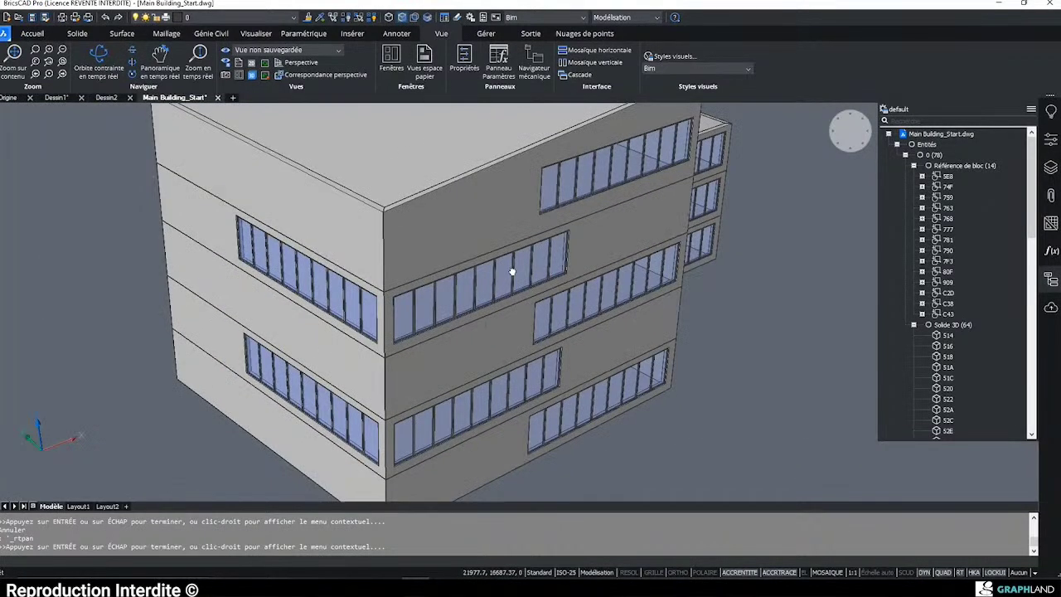
pyautogui.scroll(-3, 512, 272)
pyautogui.scroll(4, 495, 210)
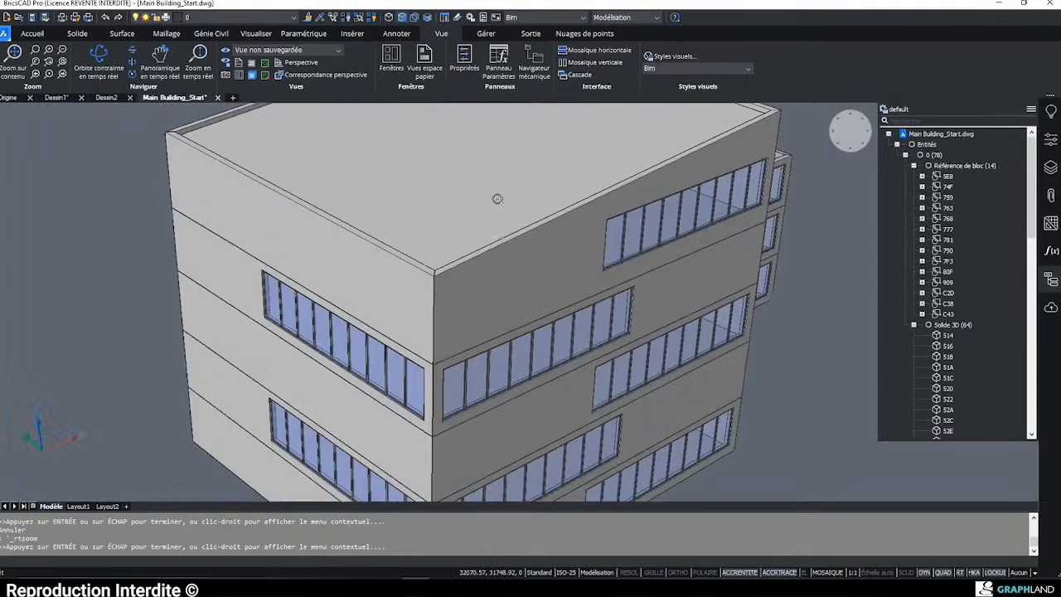
pyautogui.moveTo(497, 199); pyautogui.dragTo(745, 259)
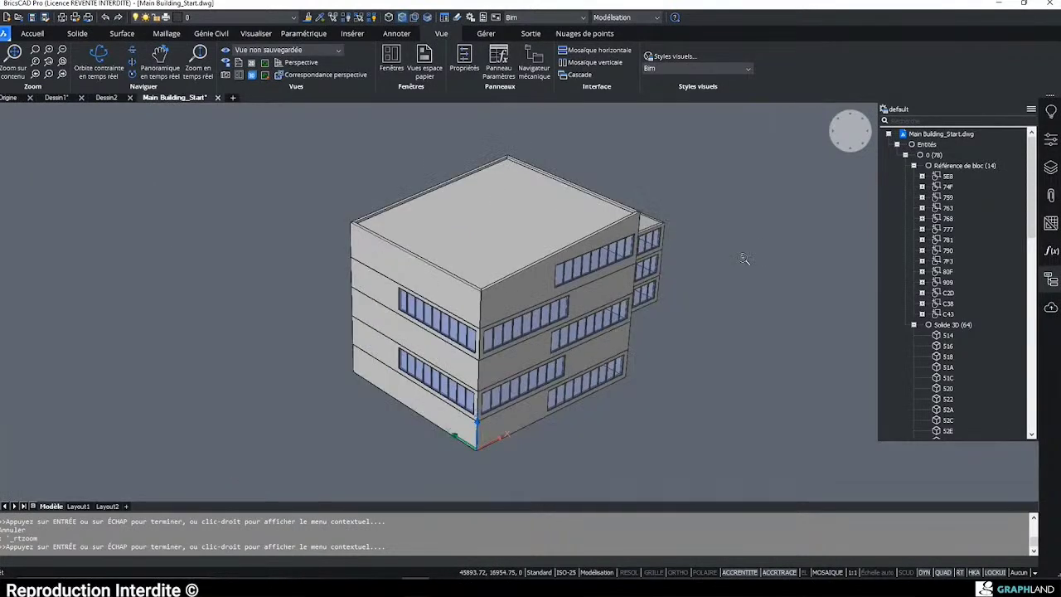
# - Switch the building between preset views such as Avant with the view widget, ending on the south-west isometric
pyautogui.click(839, 143)
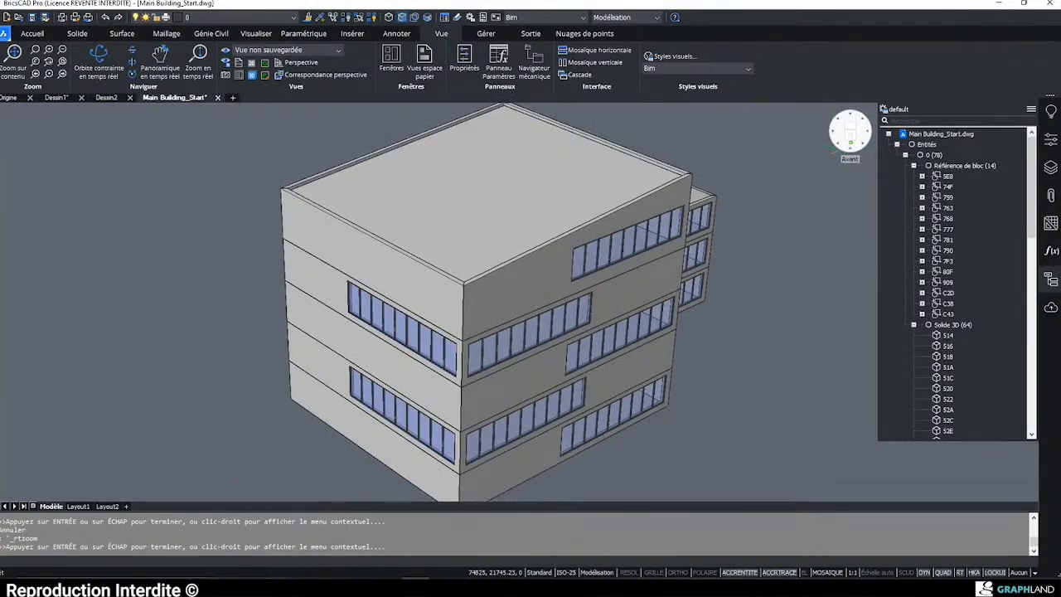
pyautogui.click(851, 142)
pyautogui.click(850, 118)
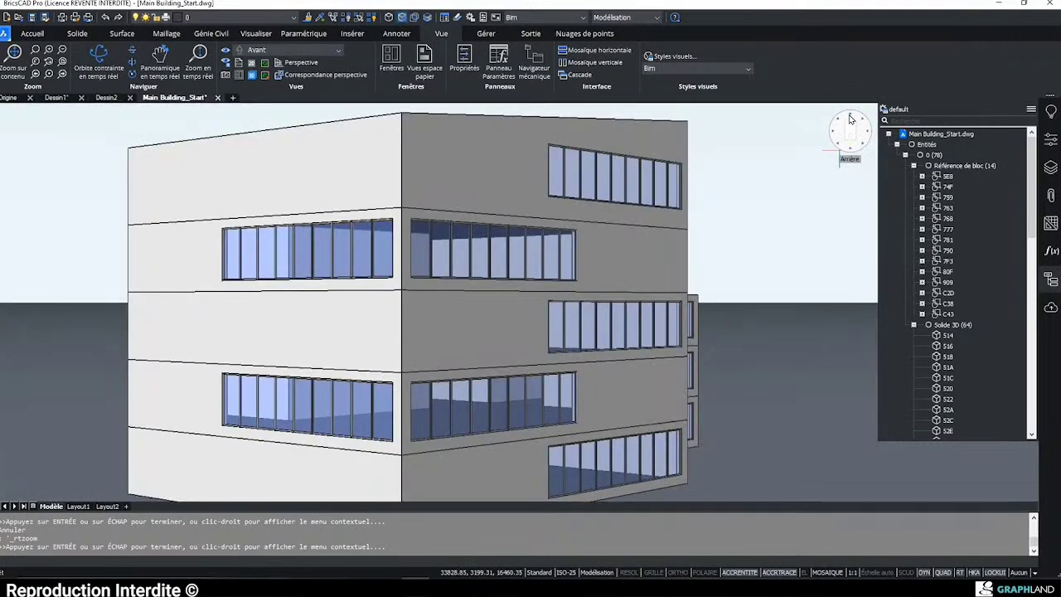
pyautogui.click(850, 131)
pyautogui.click(842, 151)
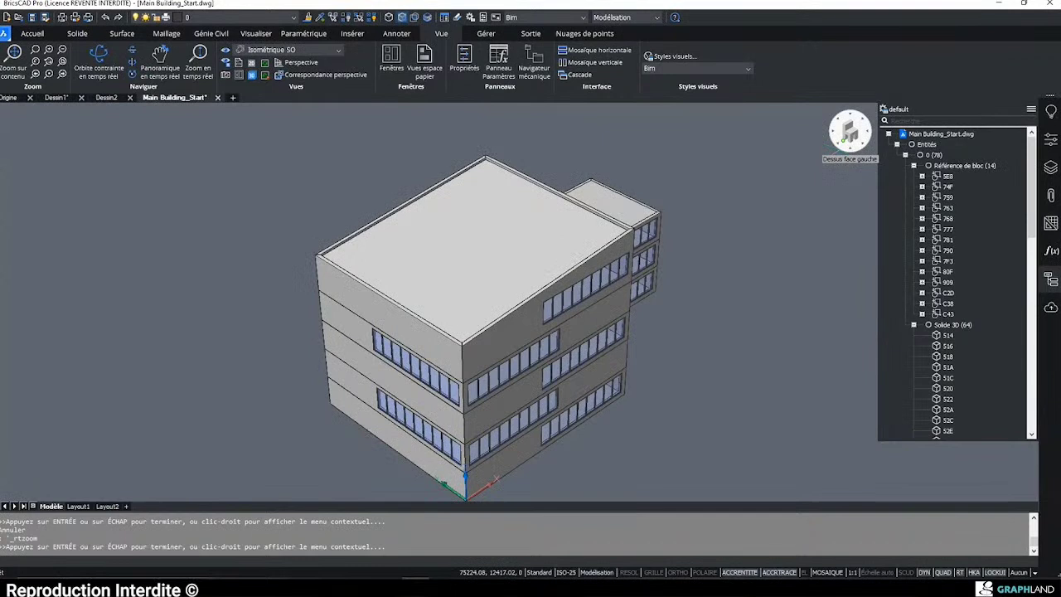
# - Try the Modélisation, Réaliste and Conceptuel visual styles in the view properties, then set the style back to Bim
pyautogui.click(1051, 139)
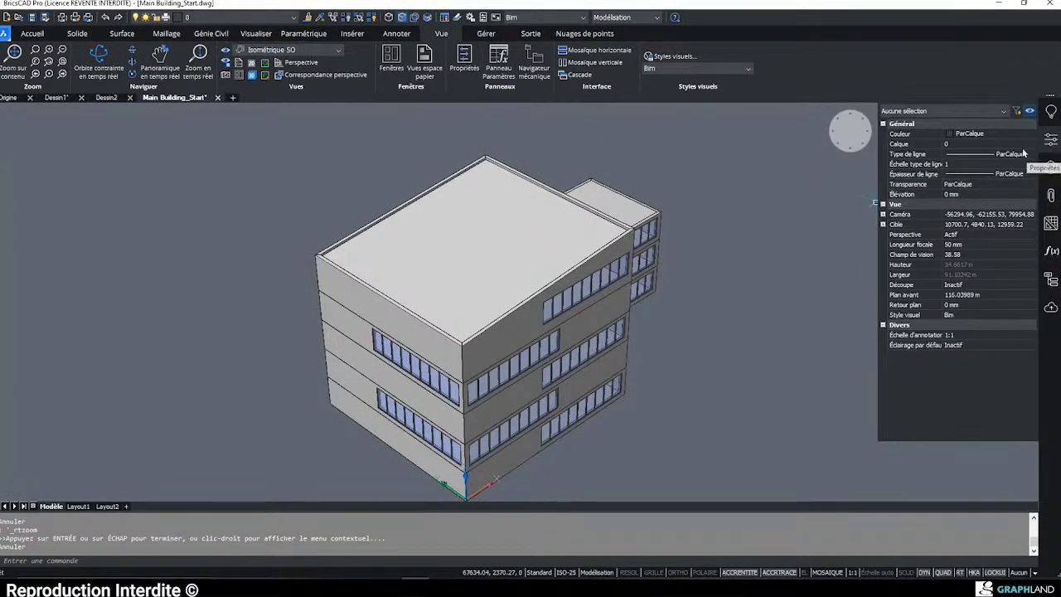
pyautogui.click(1030, 315)
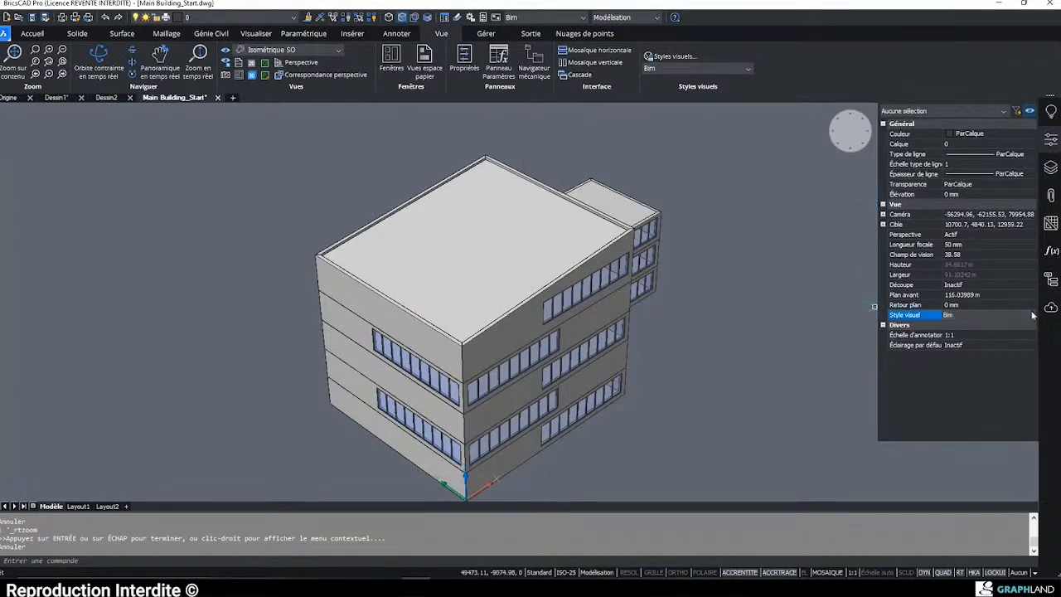
pyautogui.click(1031, 316)
pyautogui.click(962, 390)
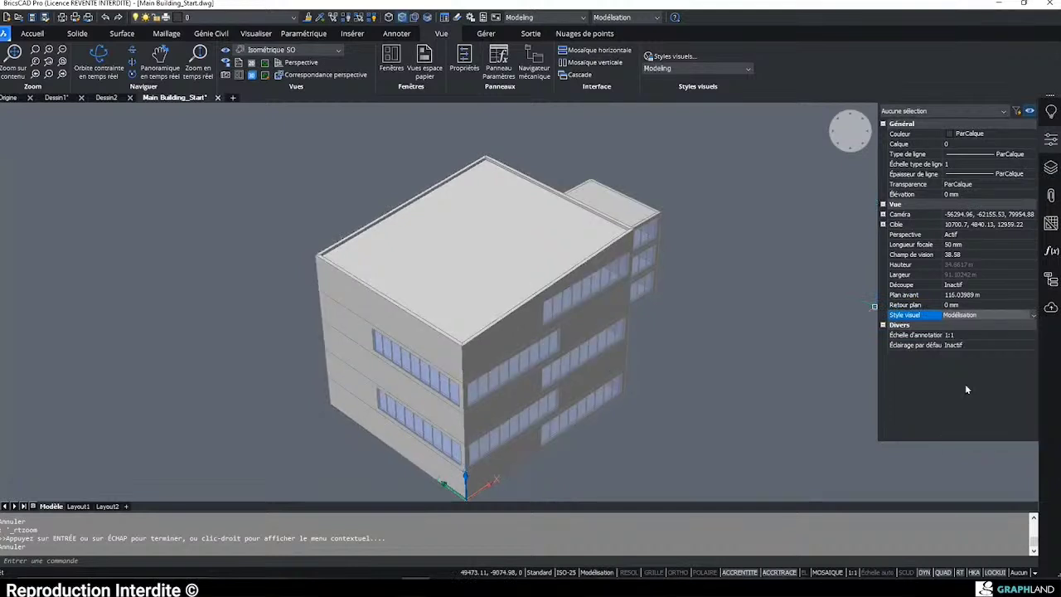
pyautogui.click(1028, 316)
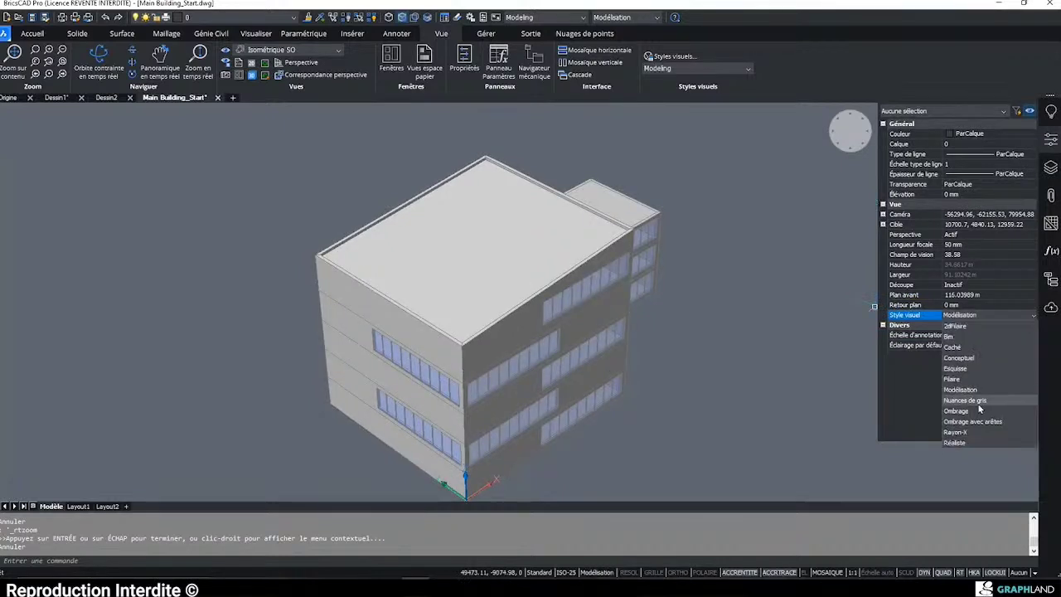
pyautogui.click(954, 442)
pyautogui.click(1030, 315)
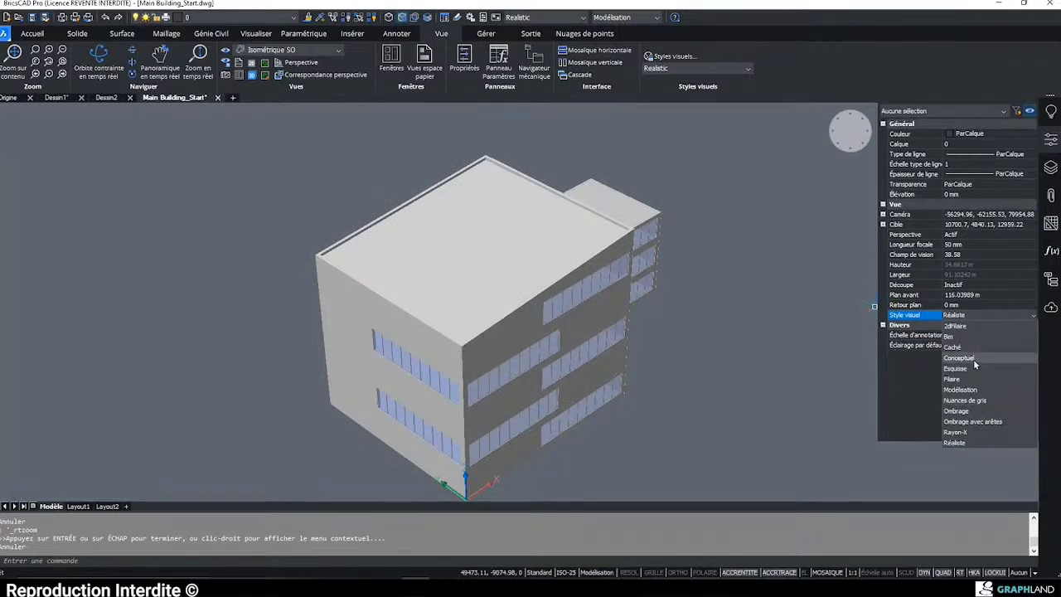
pyautogui.click(974, 359)
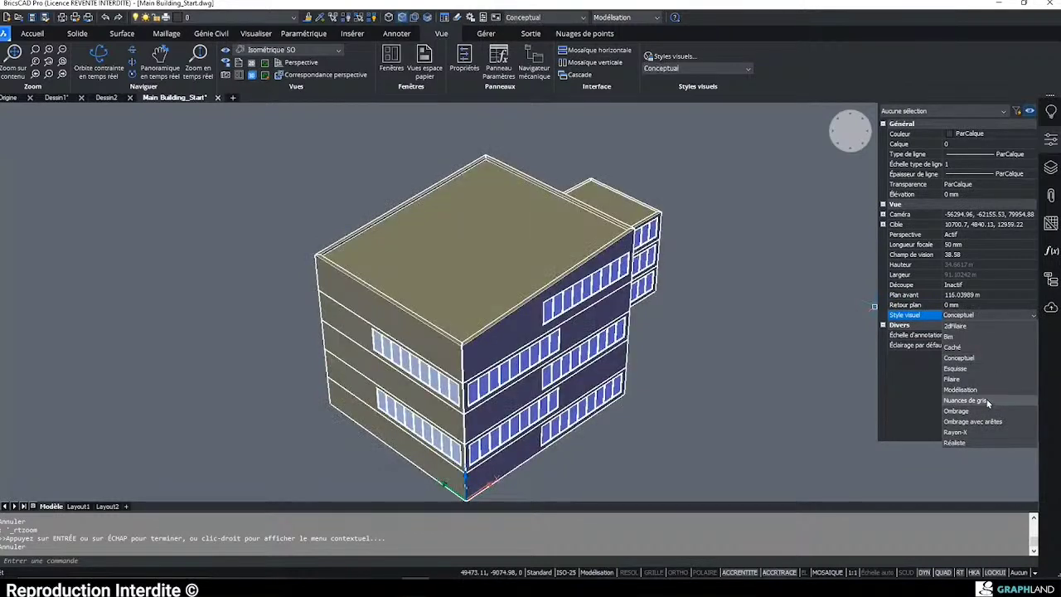
pyautogui.click(950, 336)
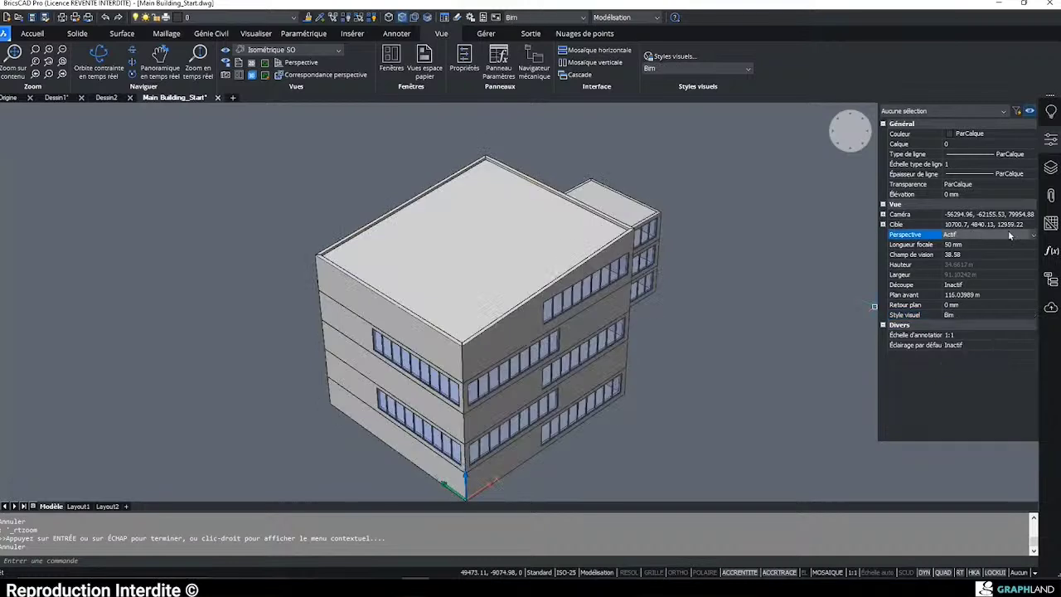
# - Toggle the Perspective property of the building view, starting with Inactif
pyautogui.doubleClick(1009, 233)
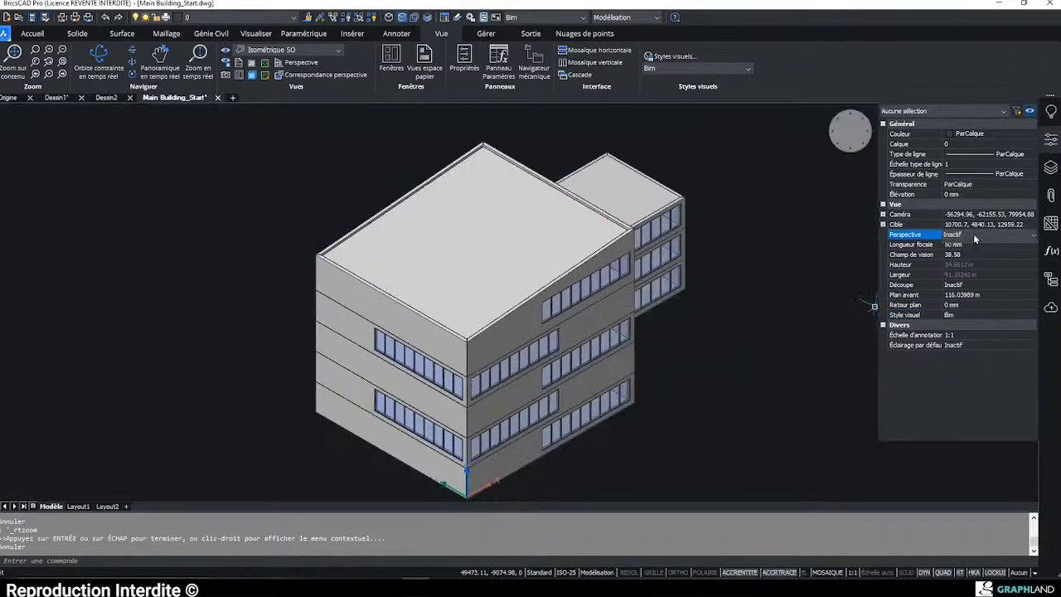
pyautogui.click(973, 237)
pyautogui.click(968, 254)
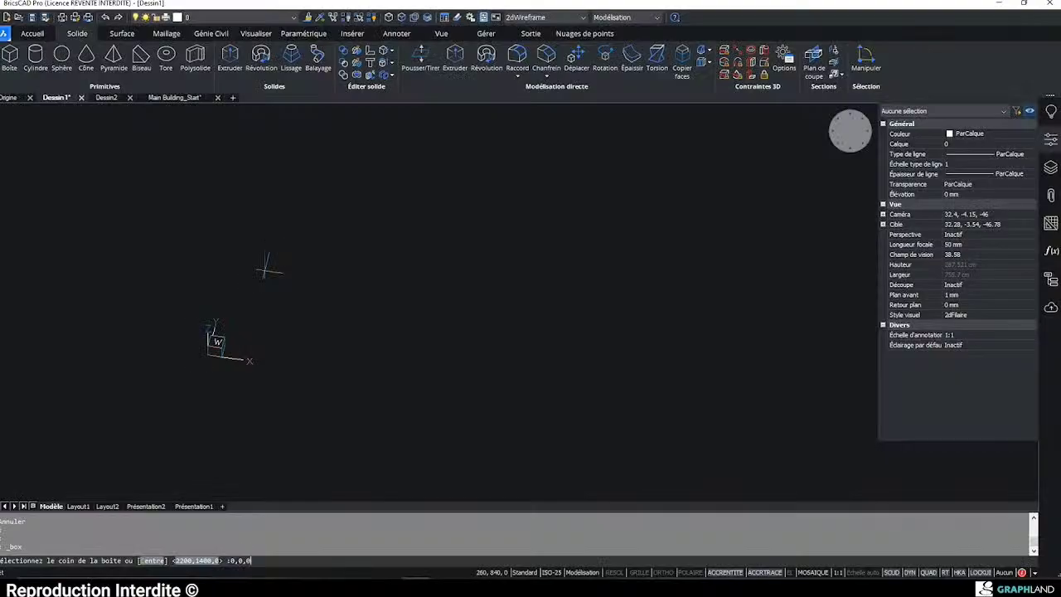
# - Create a box from corner 0,0,0 with a length of 5000, a width of 1400 and a height of 2200
pyautogui.write('0,0,0')
pyautogui.press('Return')
pyautogui.press('Tab')
pyautogui.write('50')
pyautogui.write('5000')
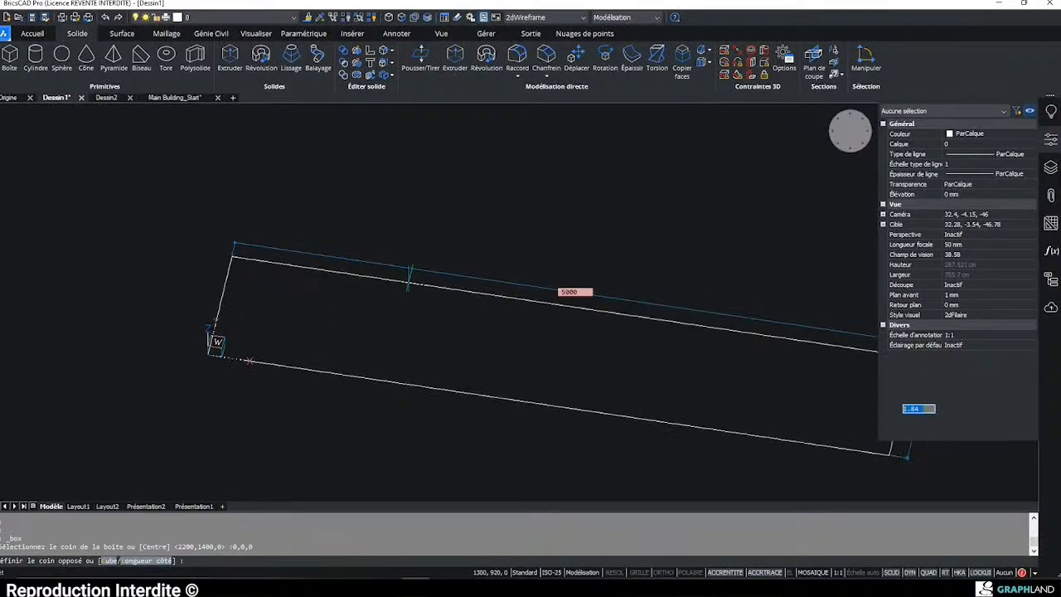
pyautogui.scroll(-3, 279, 239)
pyautogui.write('1400')
pyautogui.press('Return')
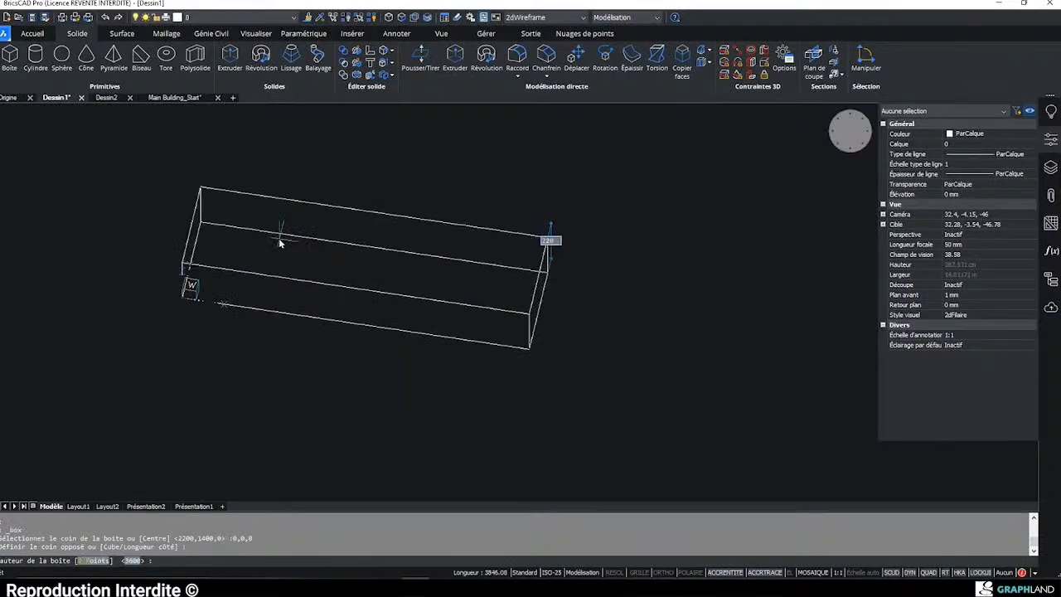
pyautogui.write('2200')
pyautogui.press('Return')
# - Display the box in the Modélisation visual style
pyautogui.click(543, 16)
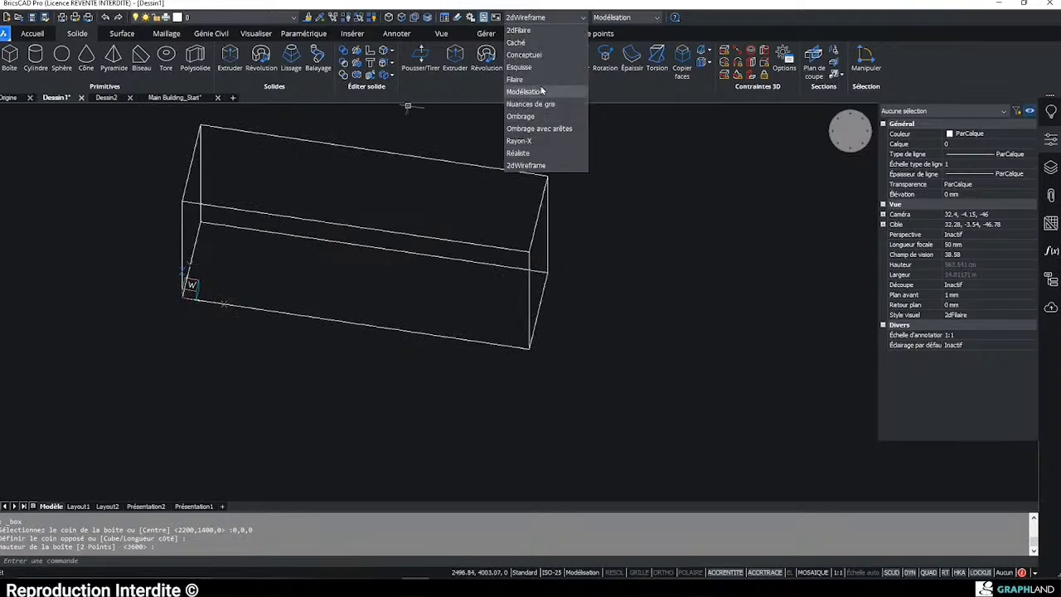
pyautogui.click(524, 91)
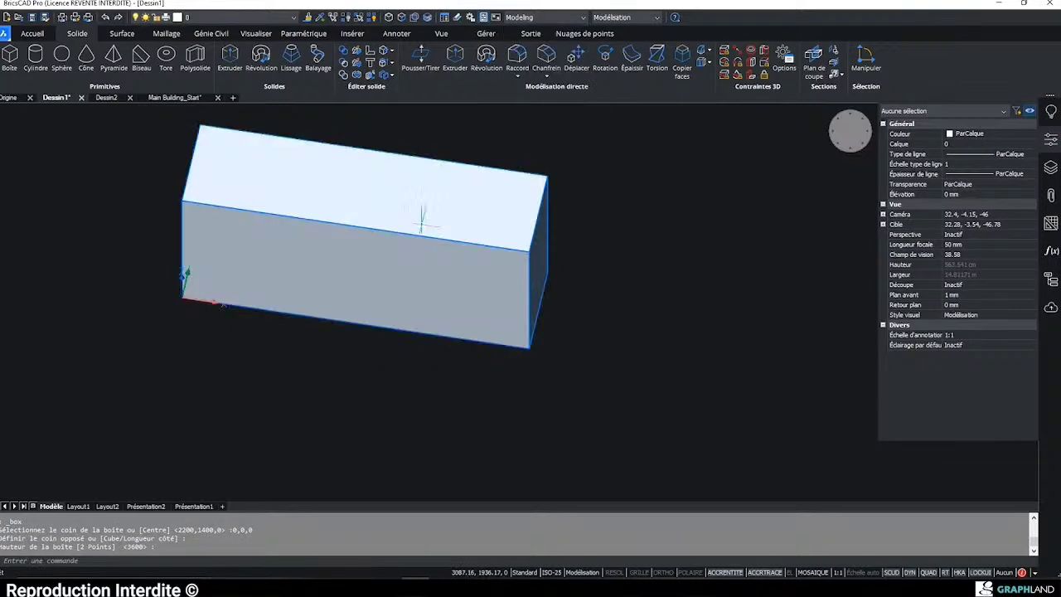
pyautogui.keyDown('shift'); pyautogui.moveTo(422, 225); pyautogui.dragTo(373, 141, button='middle'); pyautogui.keyUp('shift')
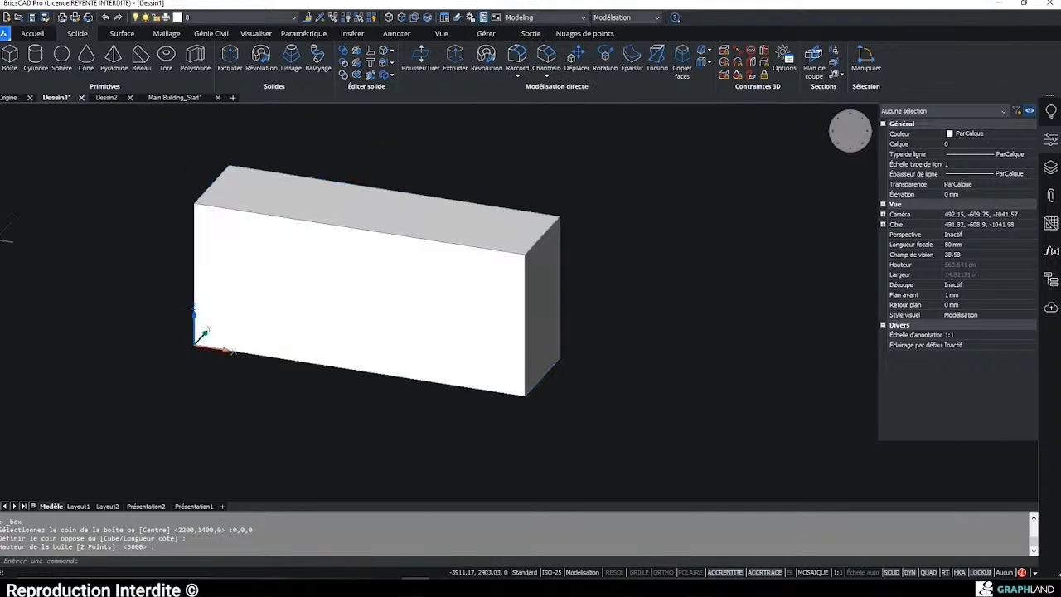
pyautogui.moveTo(405, 303); pyautogui.dragTo(293, 294, button='middle')
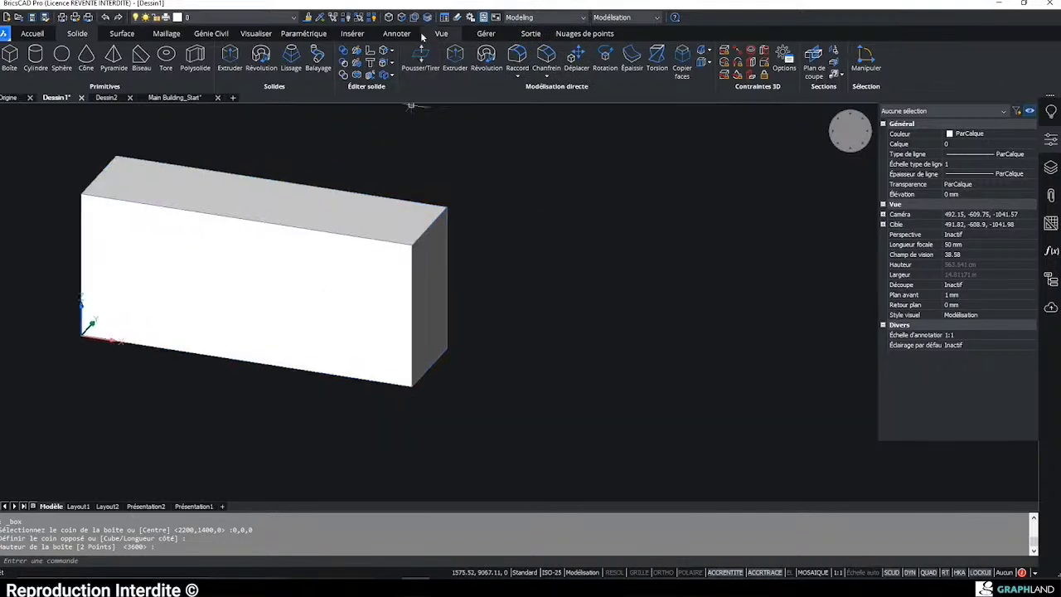
# - Enable face selection and use the manipulator to tilt the box's far end face outward about its lower edge
pyautogui.click(406, 16)
pyautogui.click(429, 309)
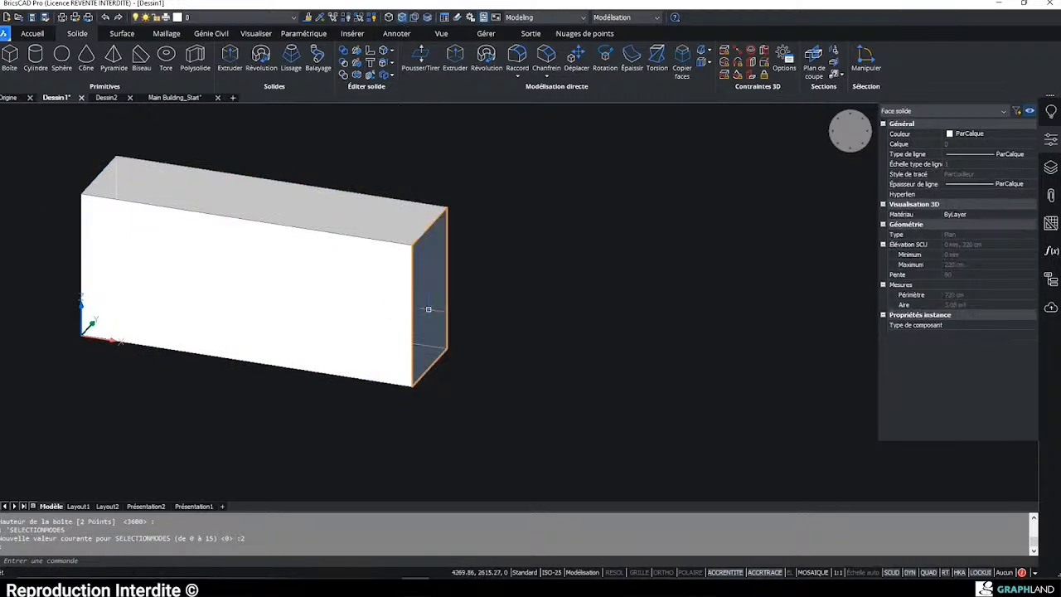
pyautogui.rightClick(429, 364)
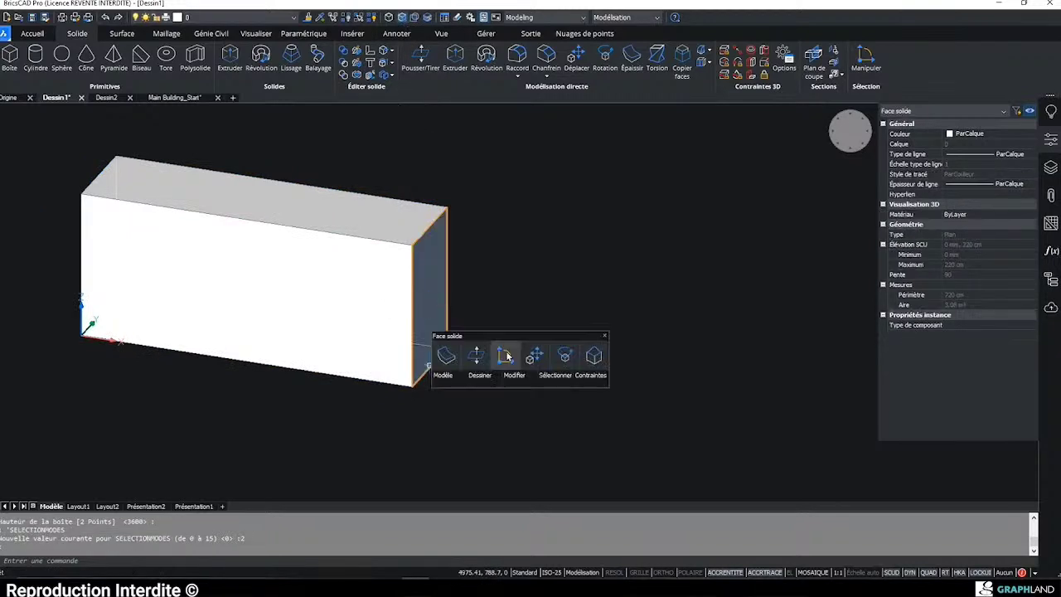
pyautogui.click(507, 356)
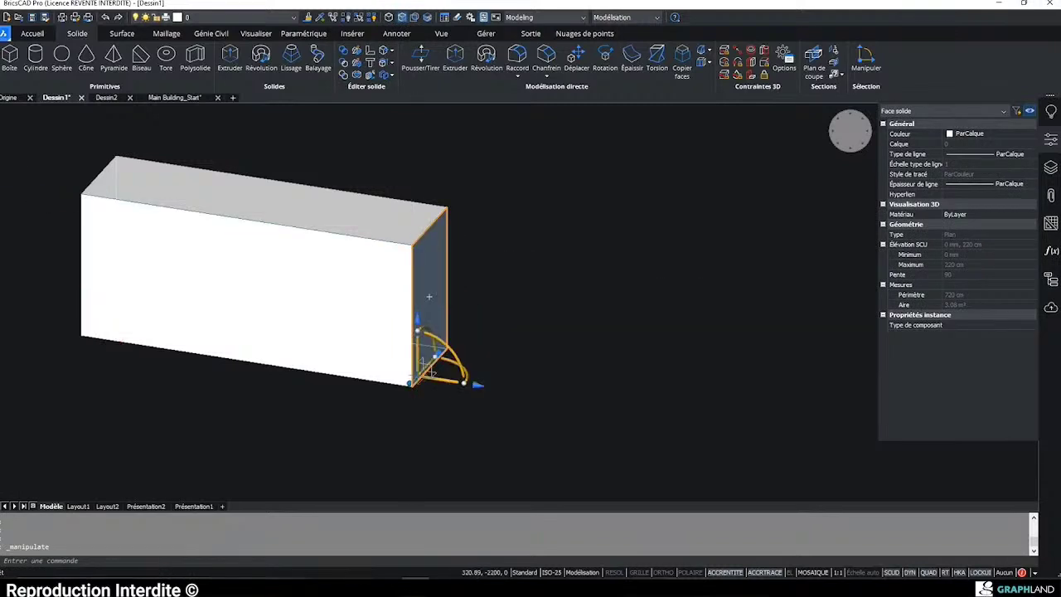
pyautogui.click(412, 386)
pyautogui.click(446, 363)
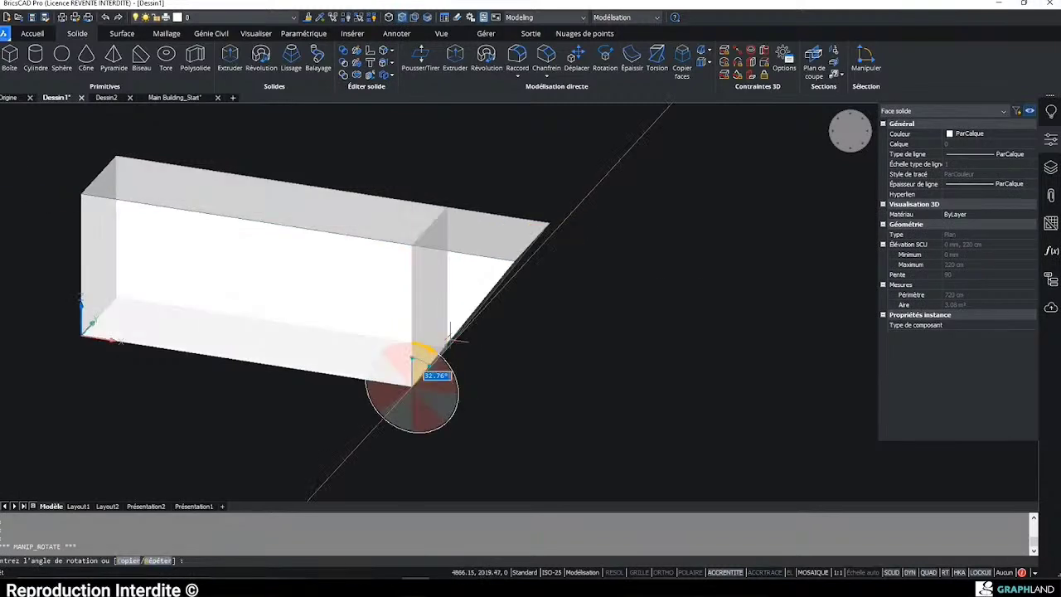
pyautogui.click(495, 198)
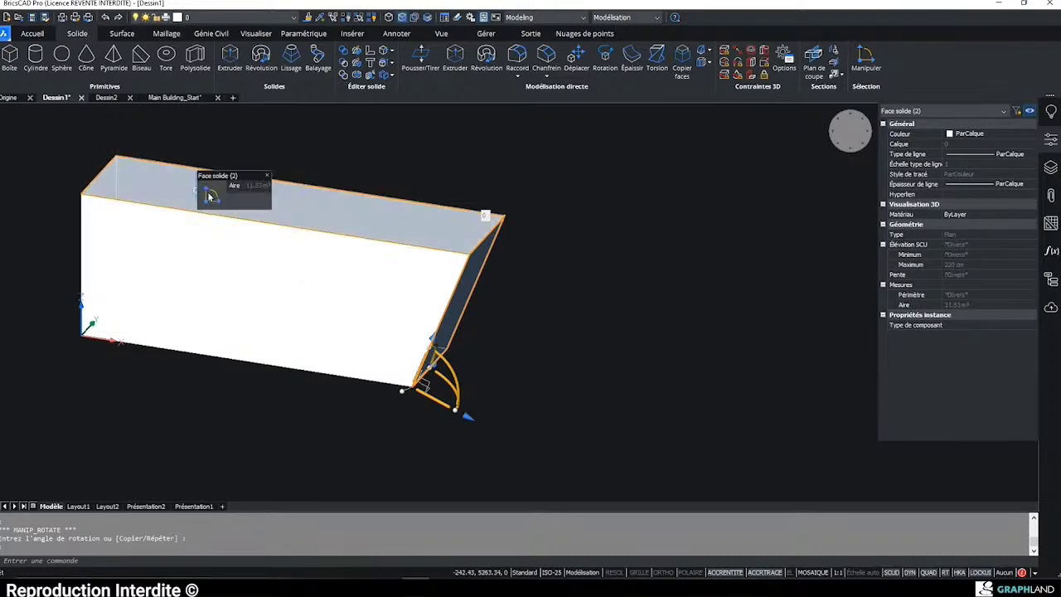
# - Rotate the top and tilted end faces together by about 14° around the short upper edge at the origin end
pyautogui.click(208, 194)
pyautogui.moveTo(208, 192); pyautogui.dragTo(81, 195)
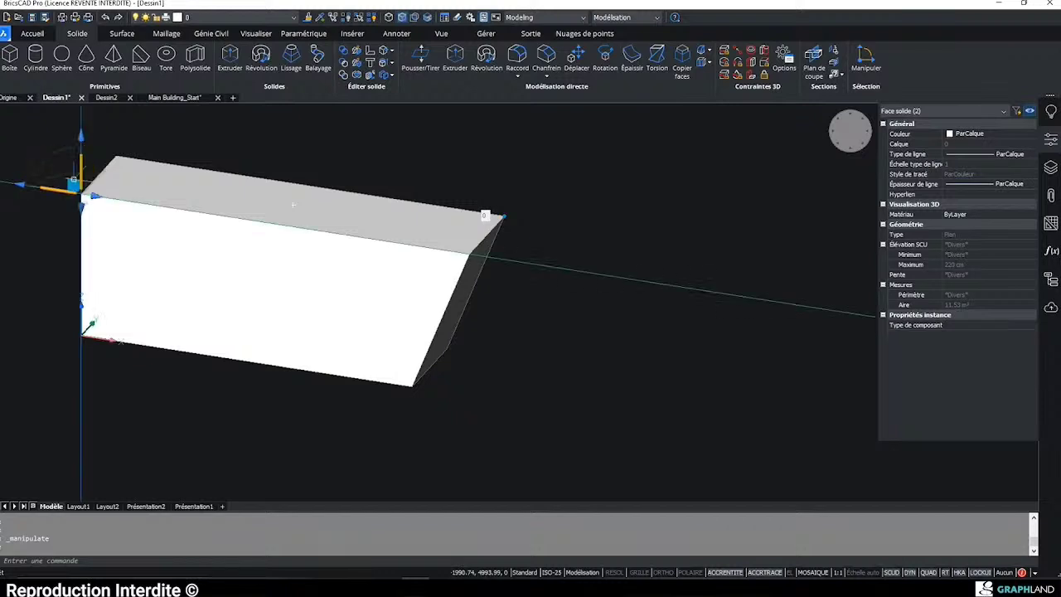
pyautogui.click(49, 163)
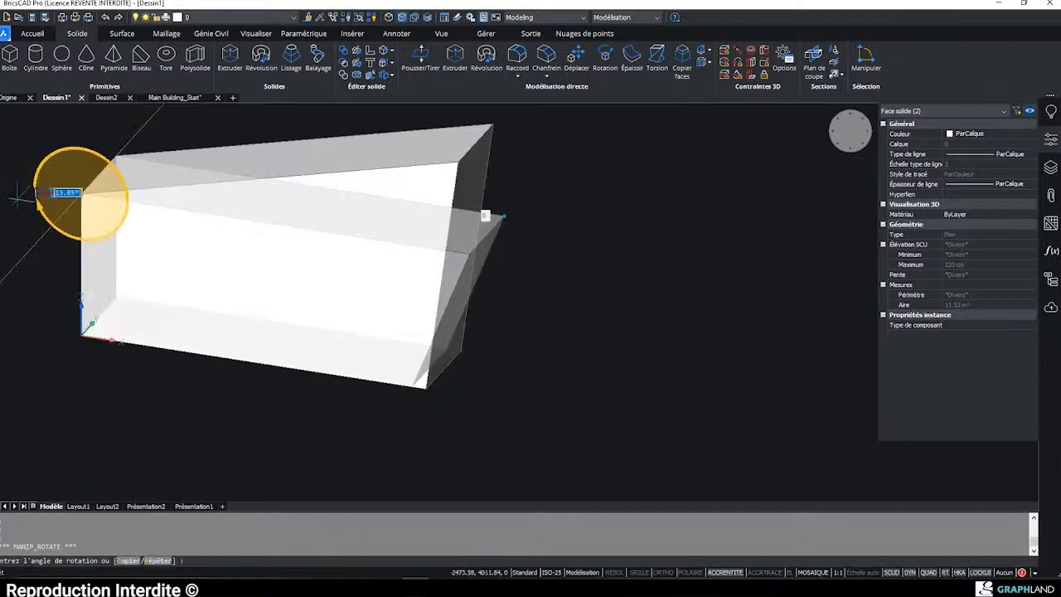
pyautogui.click(16, 198)
# - Move the short upper edge at the origin end outward along the X axis by about 900 mm with the manipulator
pyautogui.keyDown('shift'); pyautogui.moveTo(112, 254); pyautogui.dragTo(157, 256, button='middle'); pyautogui.keyUp('shift')
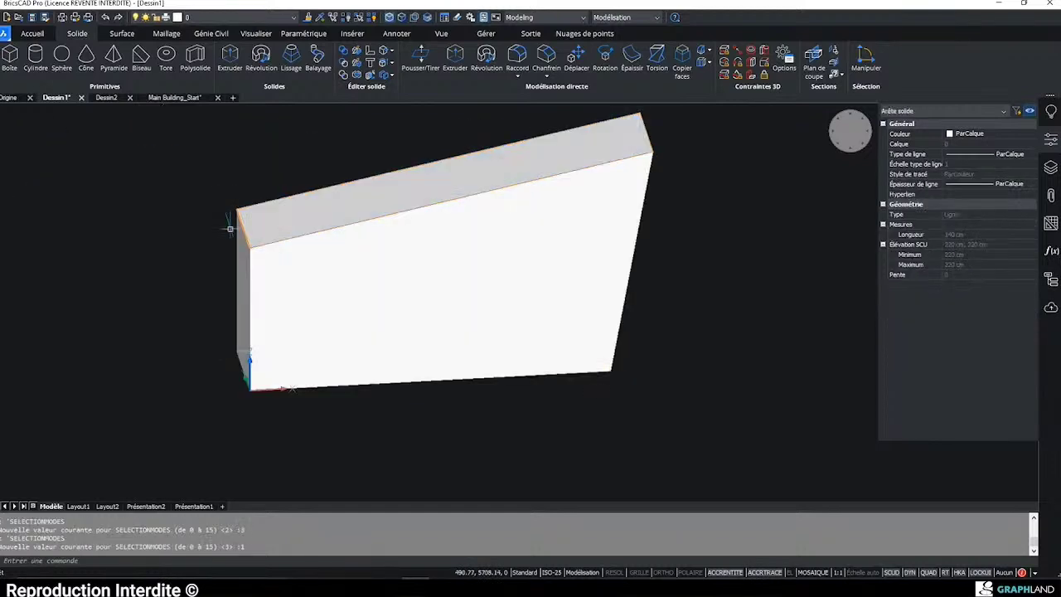
pyautogui.rightClick(192, 183)
pyautogui.click(204, 205)
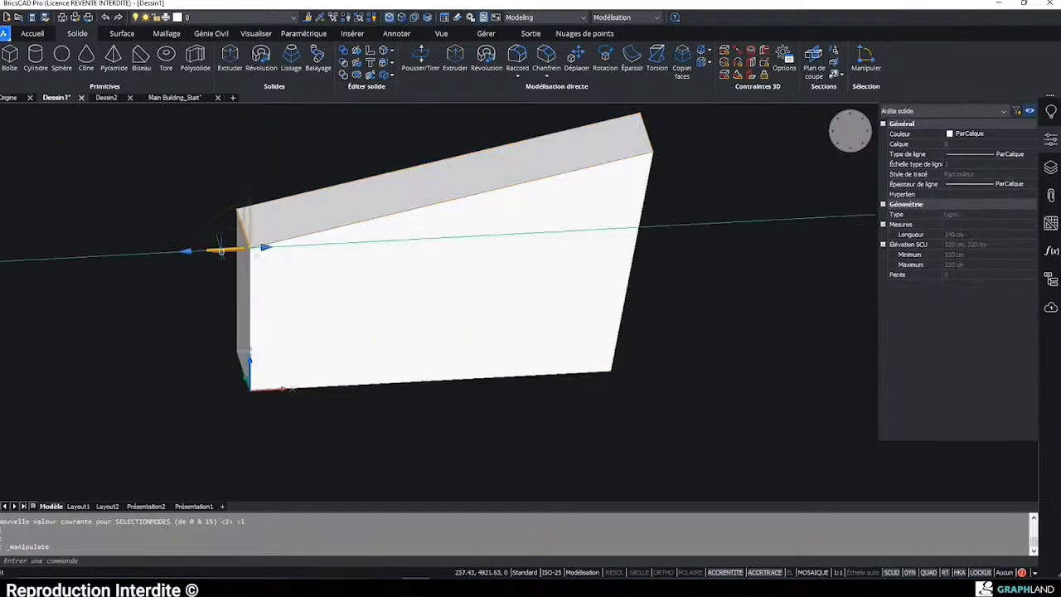
pyautogui.click(221, 251)
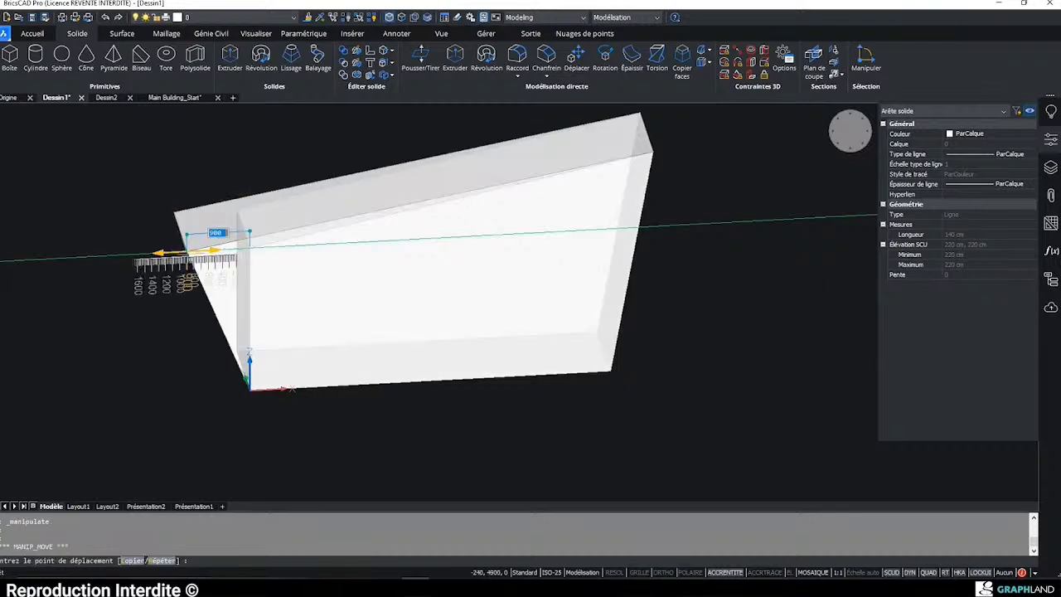
pyautogui.click(186, 252)
pyautogui.press('Escape')
# - Draw three separate crosswise polylines on the solid's underside, each running from one long edge to the other
pyautogui.scroll(-2, 264, 269)
pyautogui.keyDown('shift'); pyautogui.moveTo(263, 264); pyautogui.dragTo(259, 217, button='middle'); pyautogui.keyUp('shift')
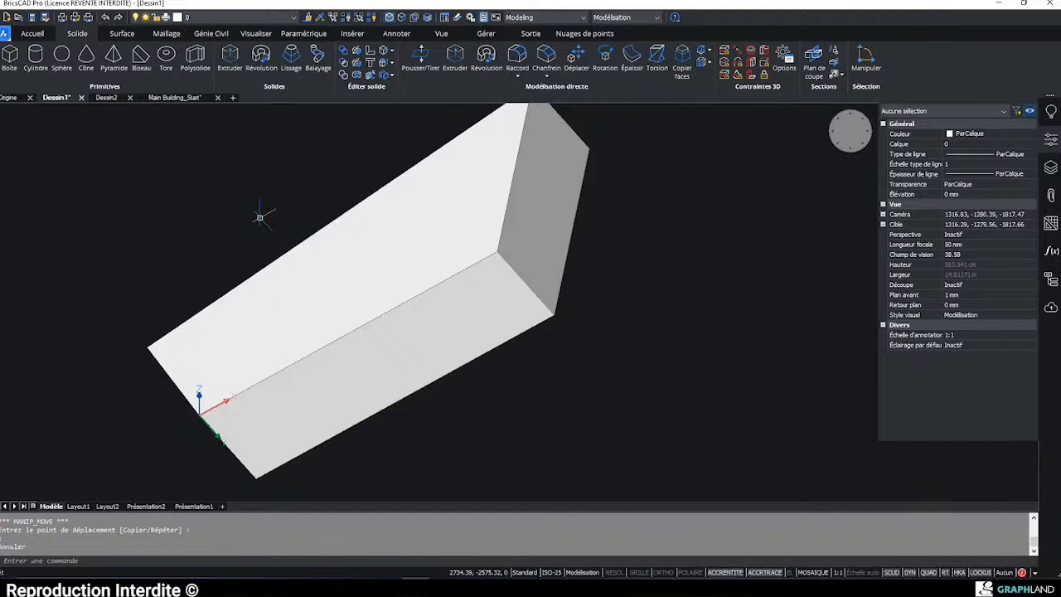
pyautogui.click(33, 33)
pyautogui.click(204, 50)
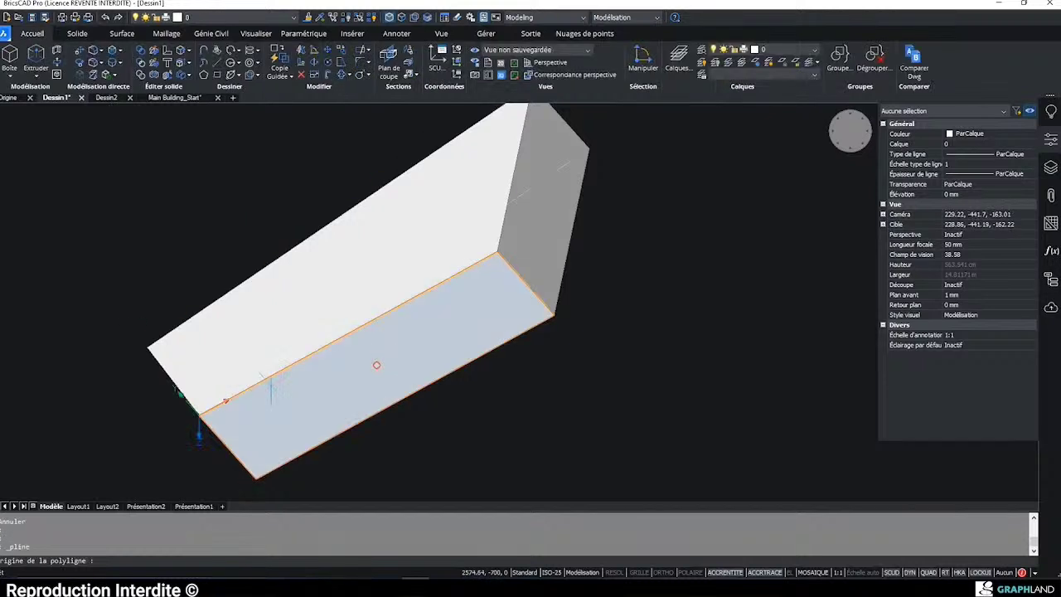
pyautogui.click(272, 375)
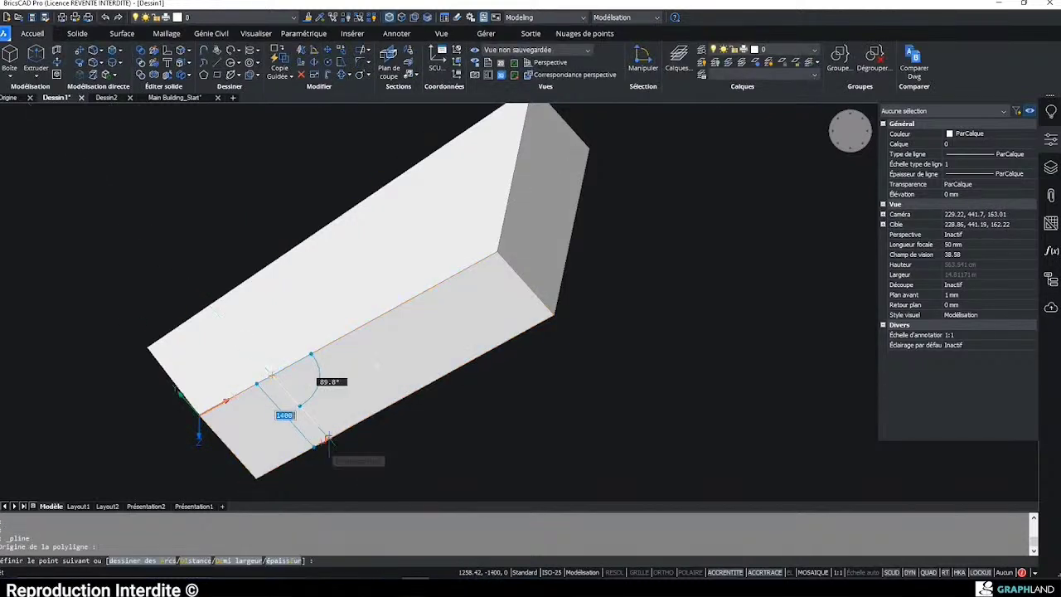
pyautogui.press('Escape')
pyautogui.press('Return')
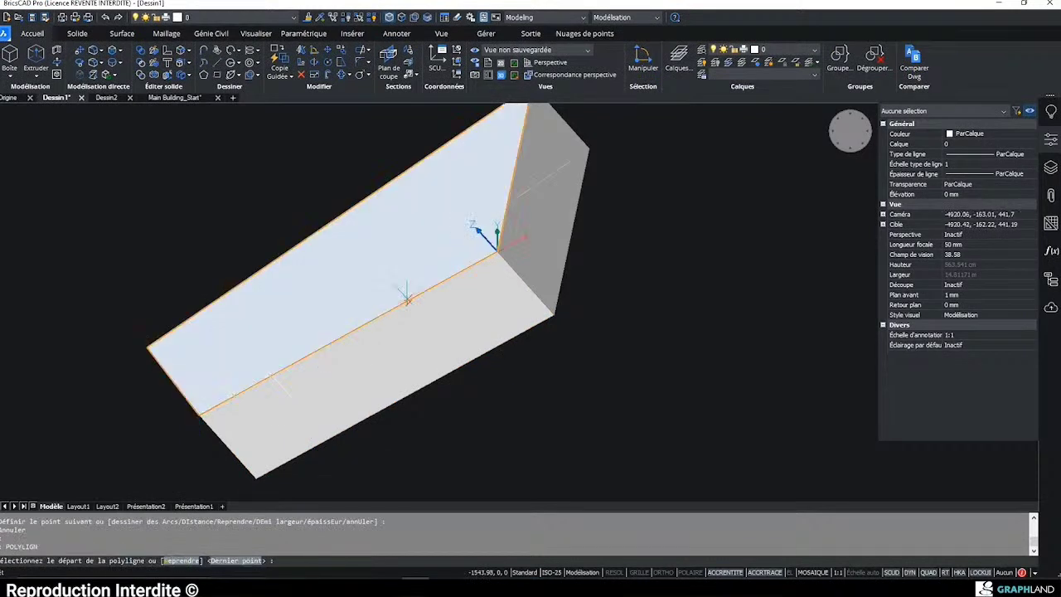
pyautogui.click(320, 349)
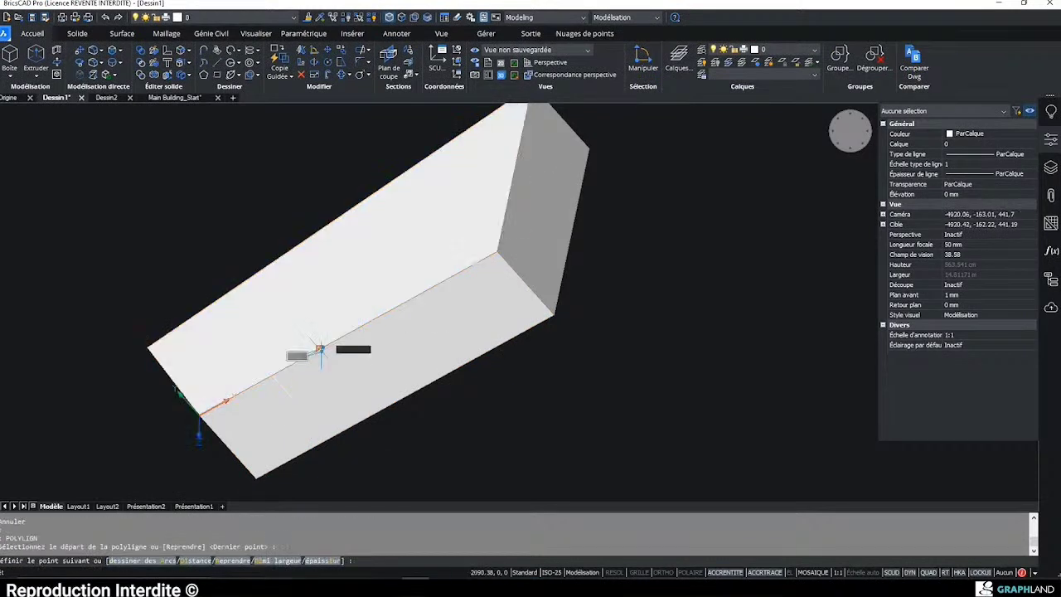
pyautogui.click(378, 411)
pyautogui.press('Escape')
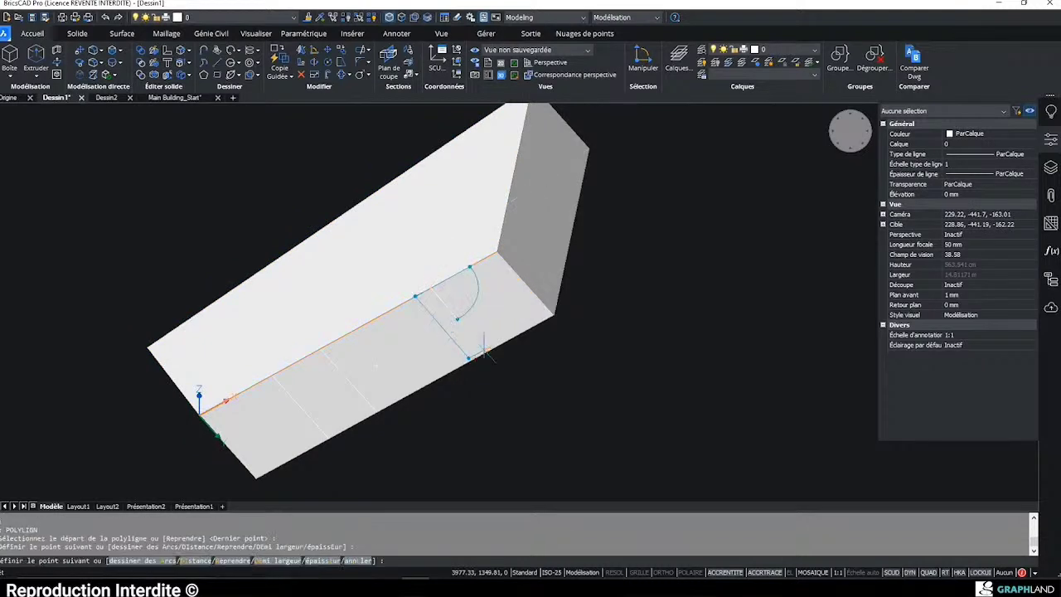
pyautogui.press('Escape')
pyautogui.press('Escape')
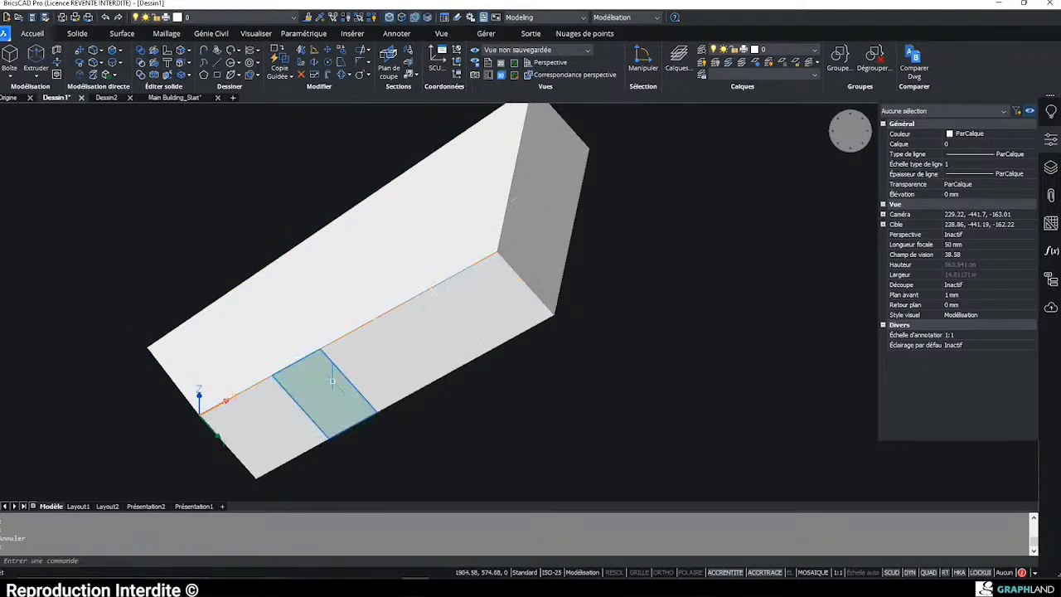
# - Push the underside regions between the first two polylines and beyond the third one into the solid
pyautogui.moveTo(331, 382); pyautogui.dragTo(497, 267)
pyautogui.press('Return')
pyautogui.press('Escape')
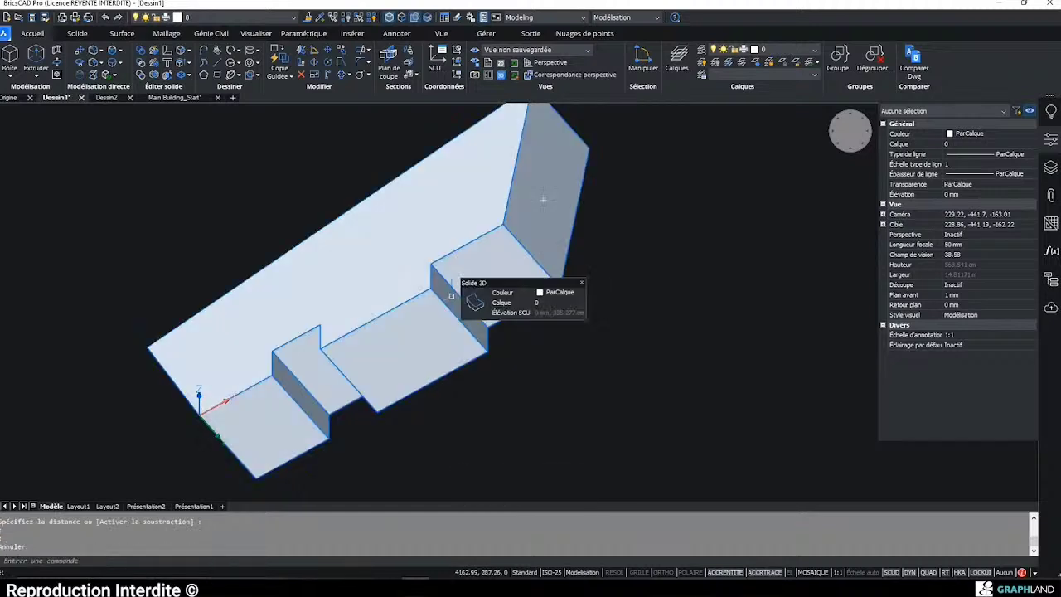
pyautogui.click(471, 301)
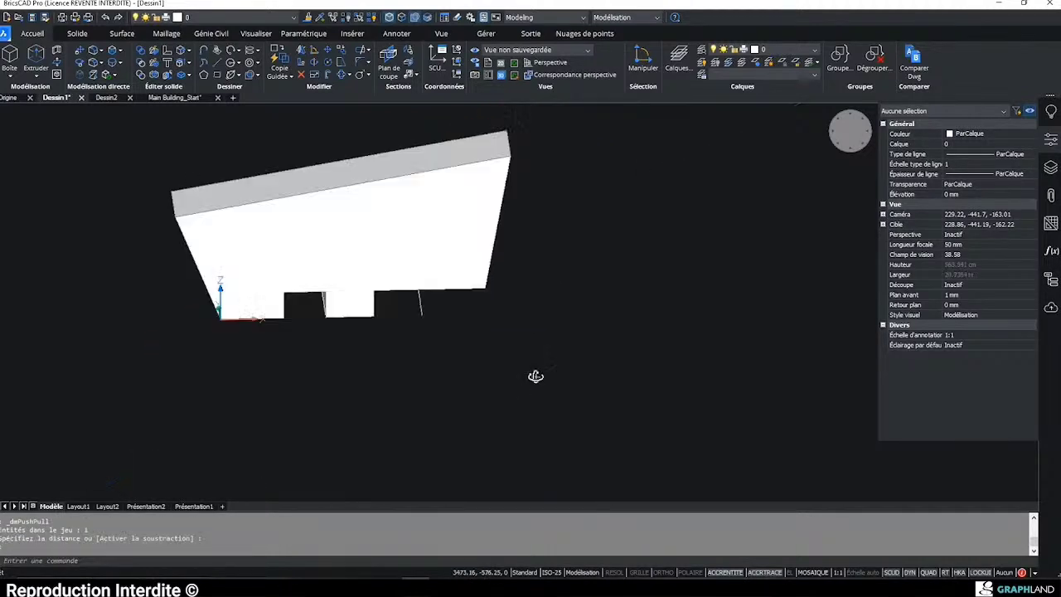
# - Erase the leftover polyline under the solid and cut the solid lengthwise with a section plane
pyautogui.keyDown('shift'); pyautogui.moveTo(536, 377); pyautogui.dragTo(554, 369, button='middle'); pyautogui.keyUp('shift')
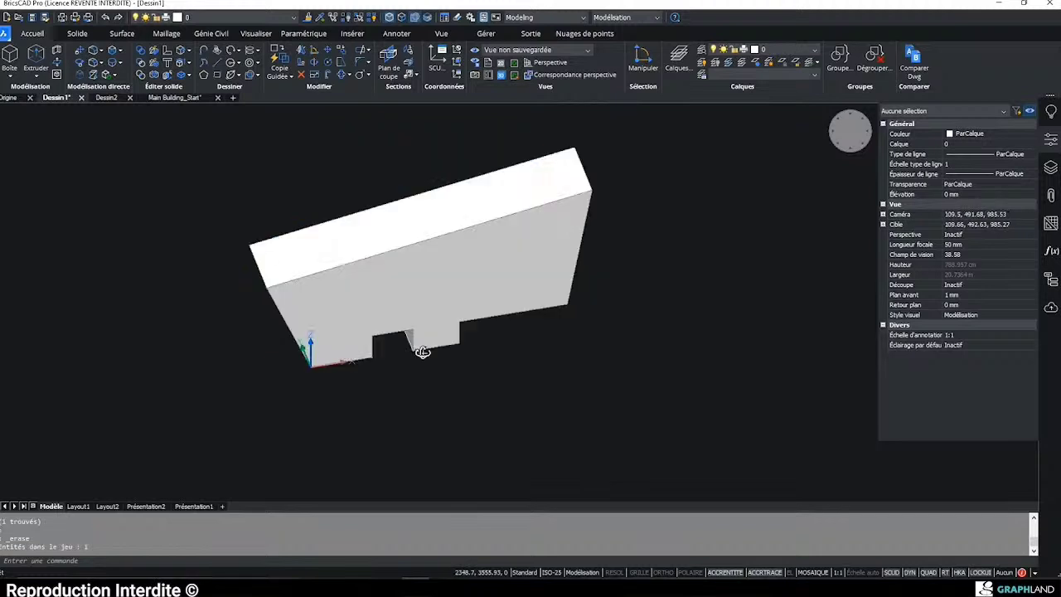
pyautogui.moveTo(422, 351)
pyautogui.keyDown('shift'); pyautogui.mouseDown(button='middle')
pyautogui.moveTo(473, 336)
pyautogui.moveTo(434, 323)
pyautogui.mouseUp(button='middle'); pyautogui.keyUp('shift')
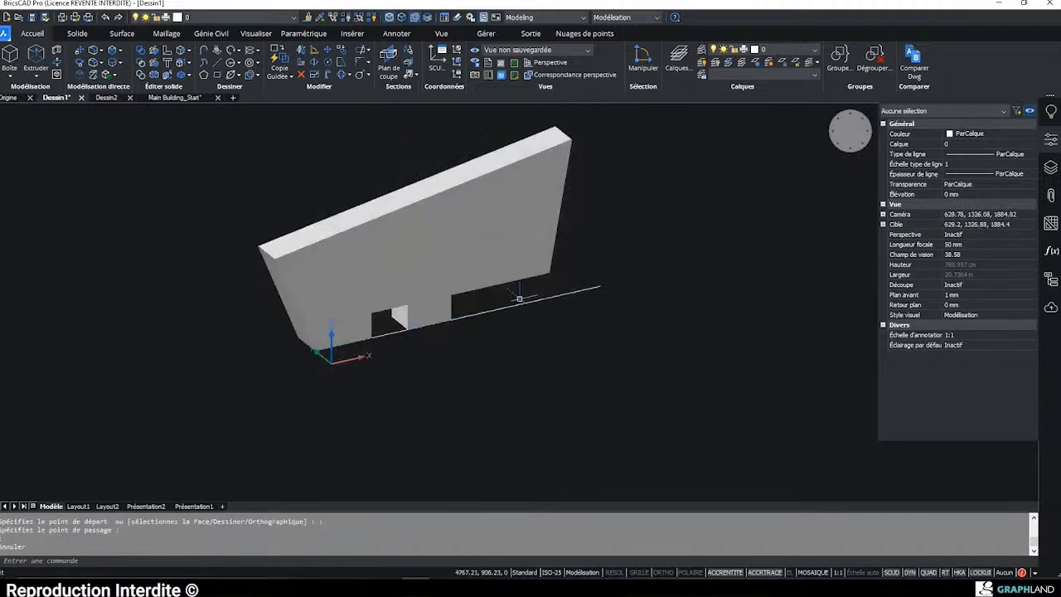
pyautogui.scroll(2, 428, 277)
pyautogui.keyDown('shift'); pyautogui.moveTo(479, 290); pyautogui.dragTo(419, 277, button='middle'); pyautogui.keyUp('shift')
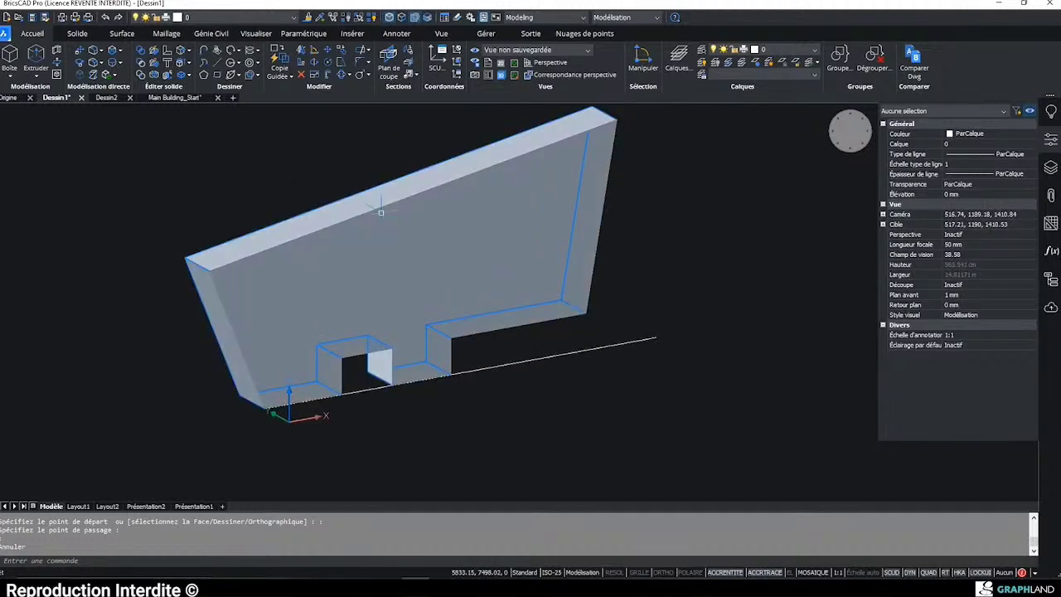
# - Hollow out the notched solid with the Coque command, using a wall thickness of 30
pyautogui.press('Escape')
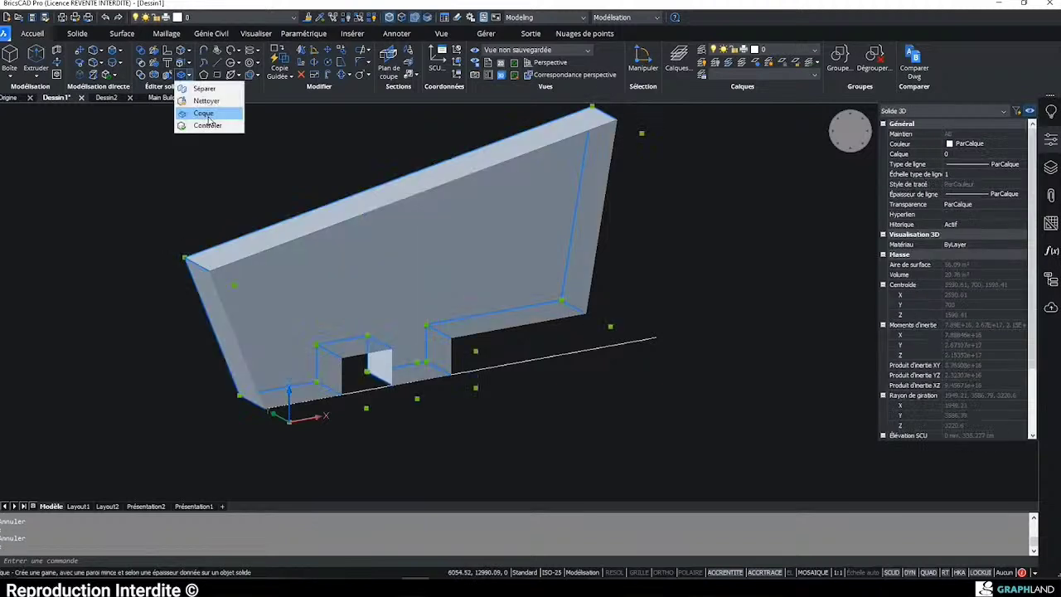
pyautogui.click(222, 118)
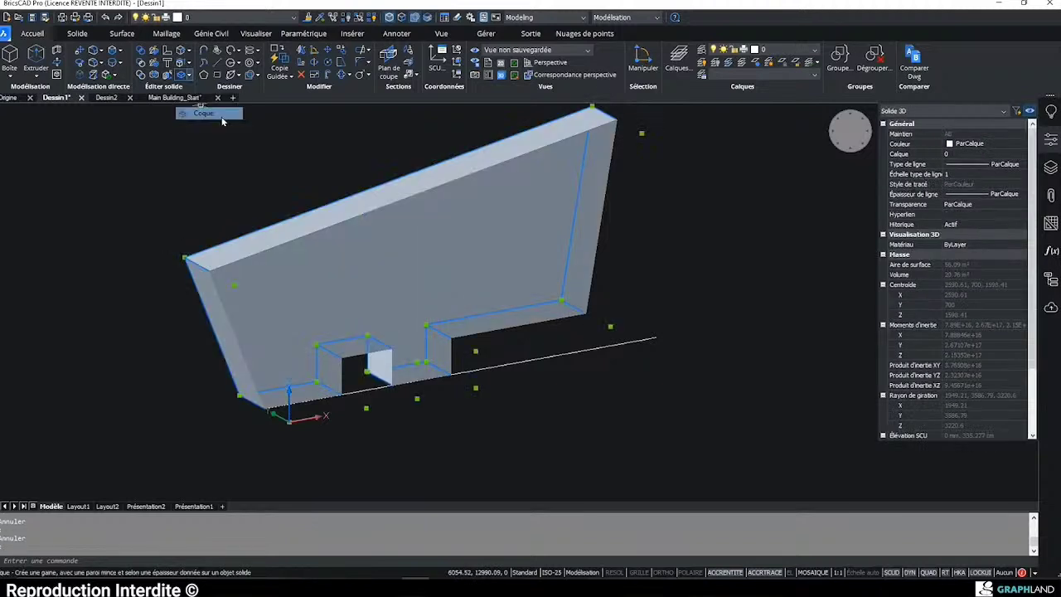
pyautogui.click(214, 261)
pyautogui.press('Return')
pyautogui.press('Return')
pyautogui.press('Return')
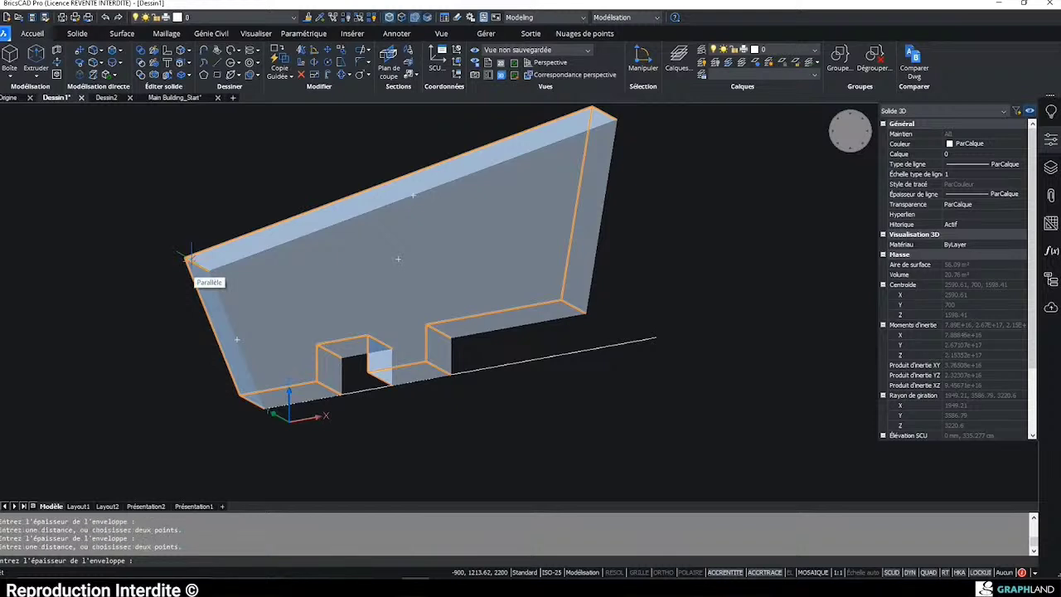
pyautogui.write('30')
pyautogui.press('Return')
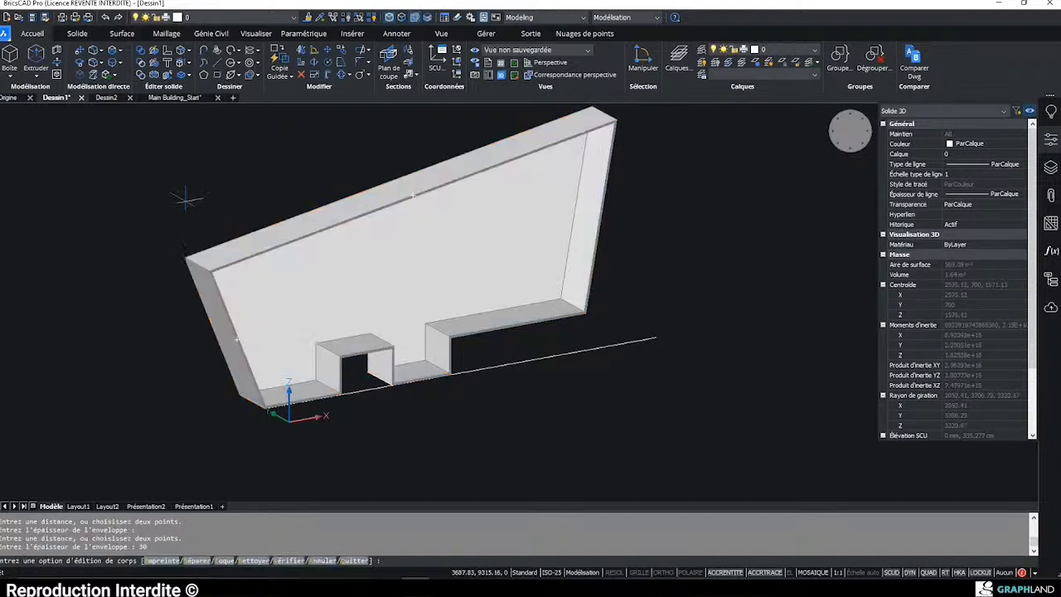
pyautogui.press('Return')
pyautogui.press('Return')
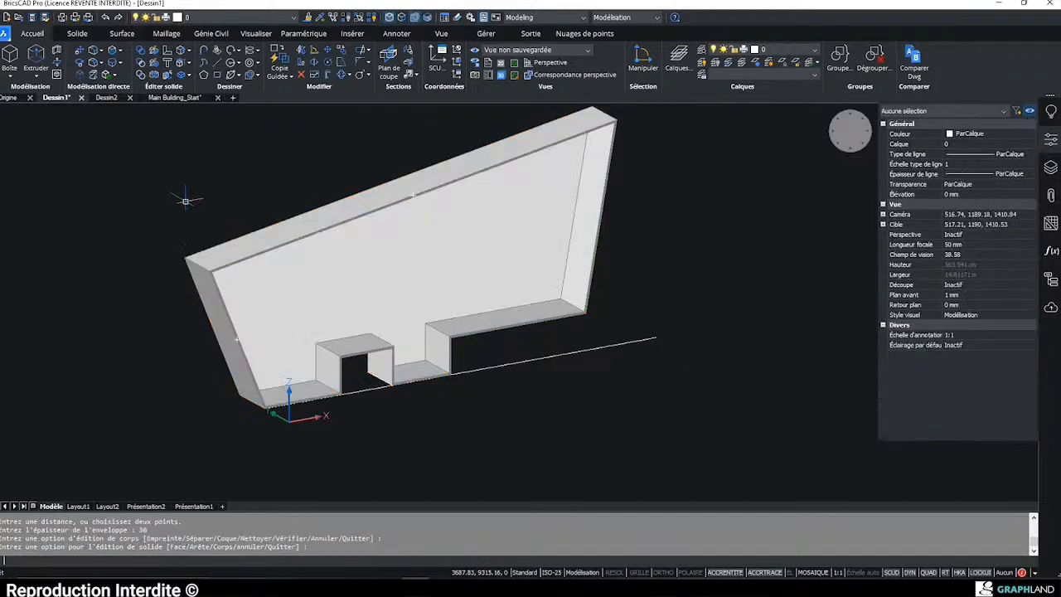
# - Slice the hollow solid parallel to its large front face to separate the front wall
pyautogui.scroll(3, 274, 248)
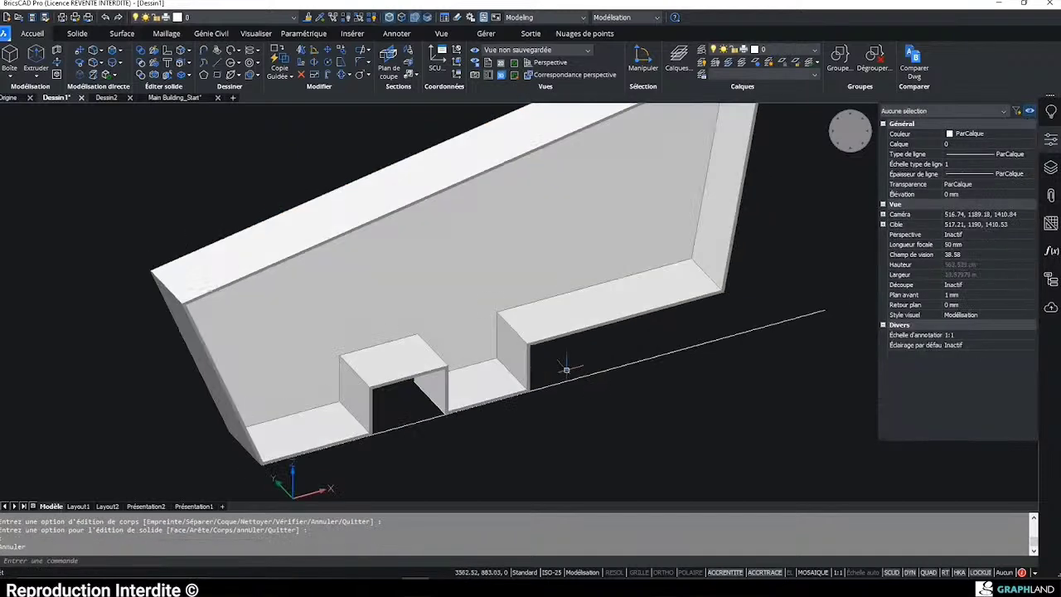
pyautogui.click(568, 380)
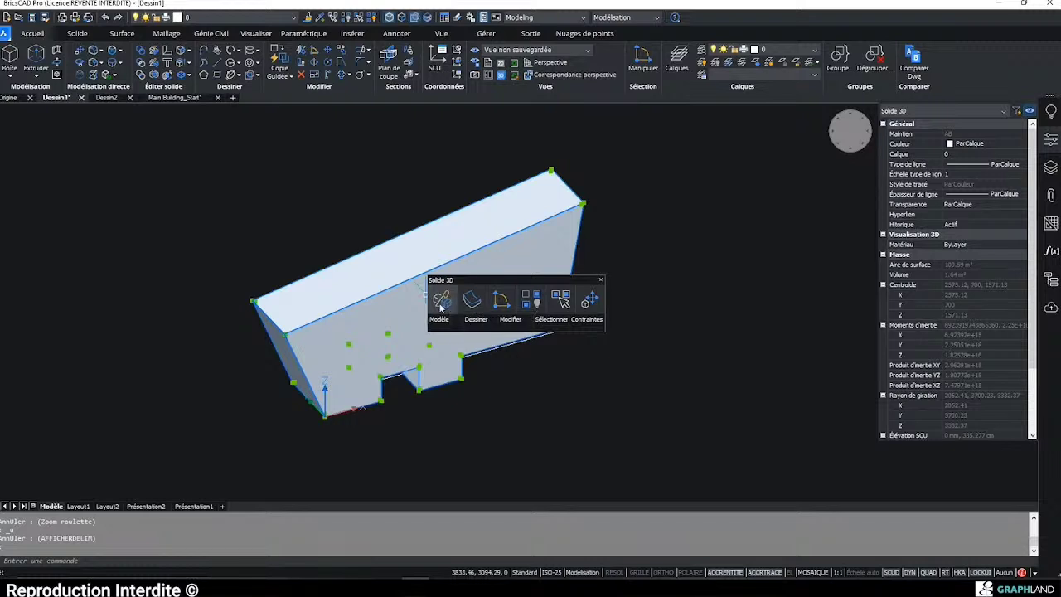
pyautogui.click(440, 305)
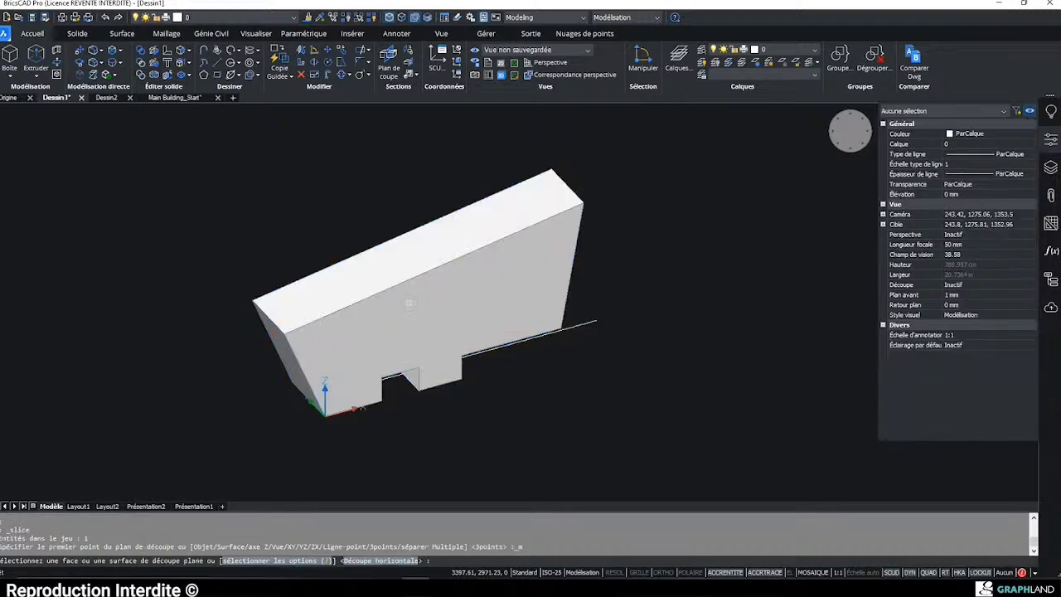
pyautogui.click(408, 304)
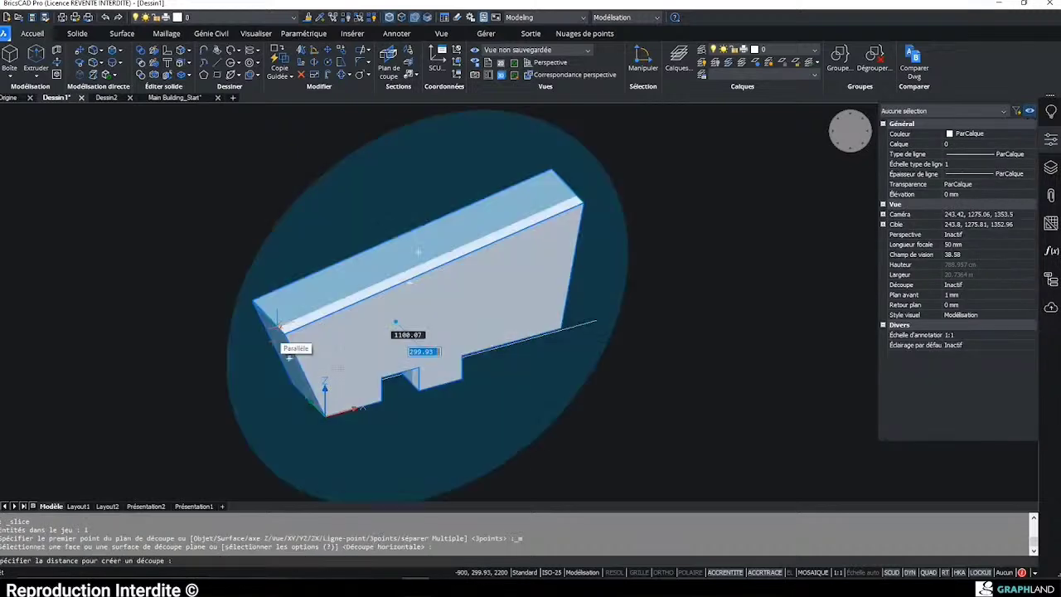
pyautogui.click(277, 325)
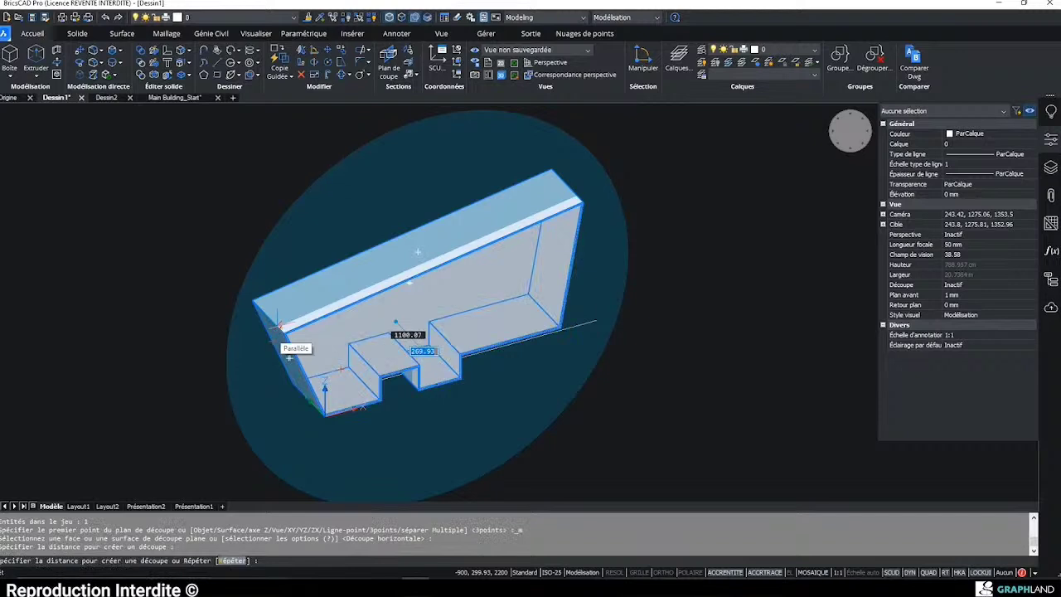
pyautogui.press('Return')
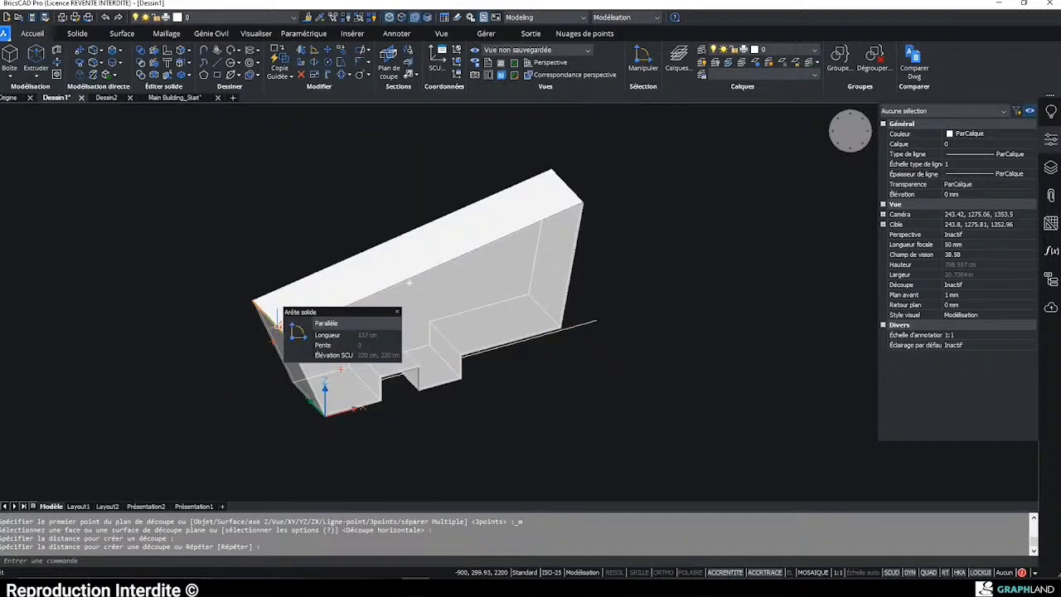
pyautogui.press('Escape')
# - Slice off the slanted end wall nearest the origin, using its outer face at a distance of 30
pyautogui.click(261, 305)
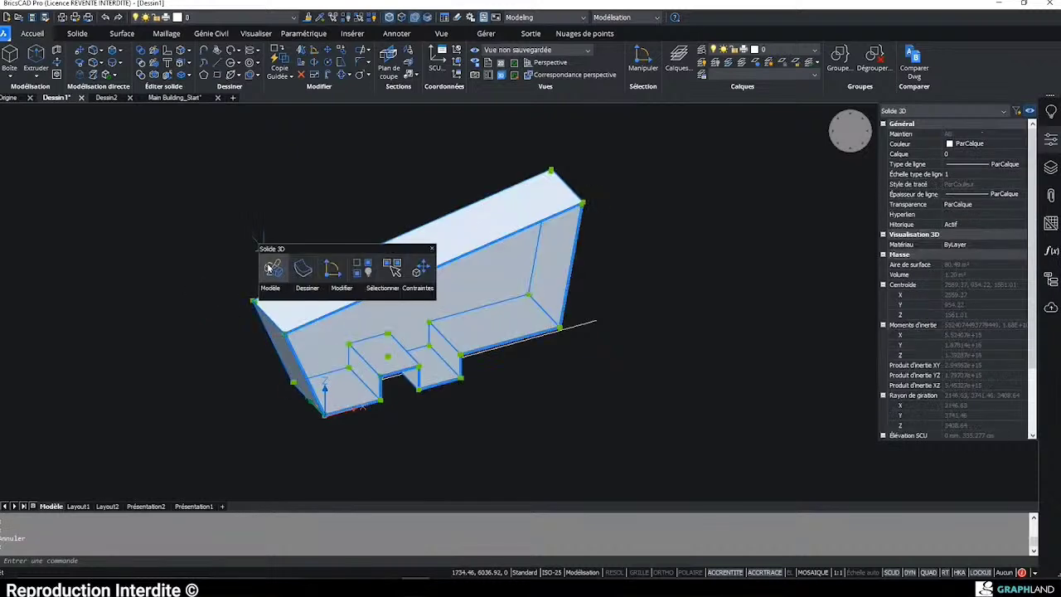
pyautogui.click(269, 269)
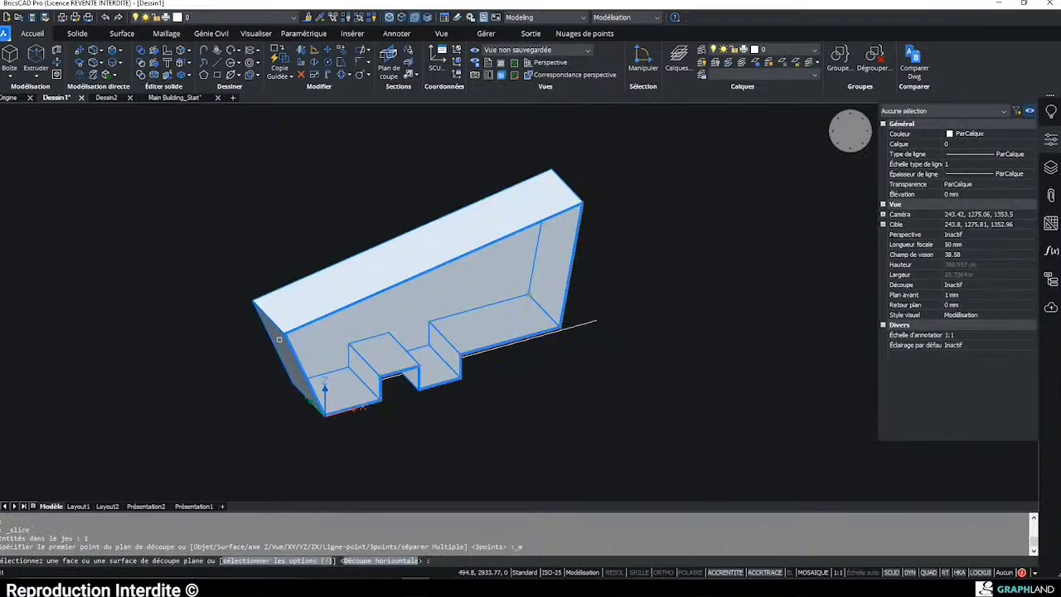
pyautogui.click(280, 340)
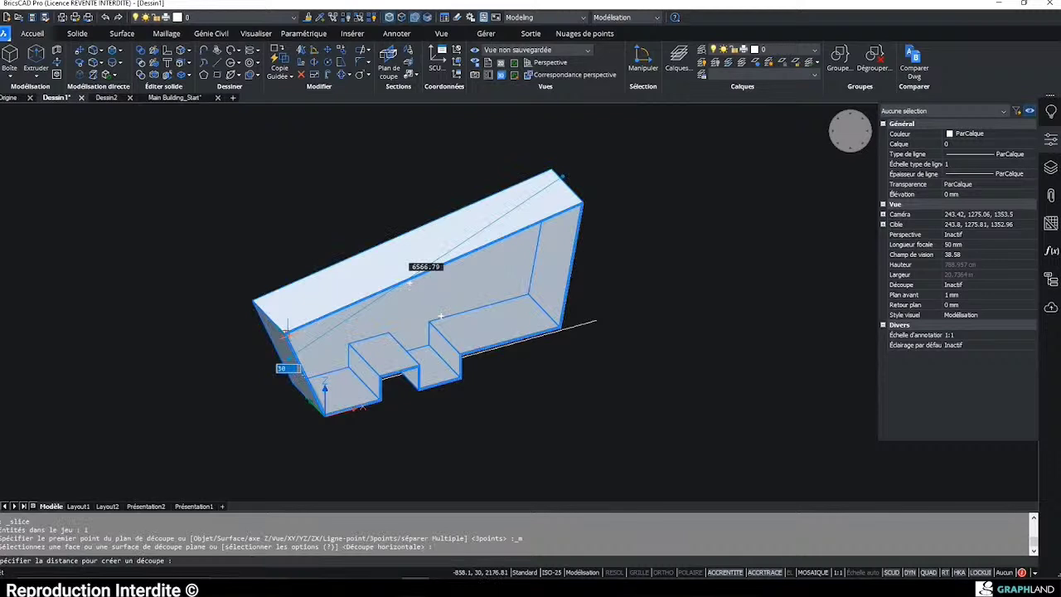
pyautogui.click(284, 332)
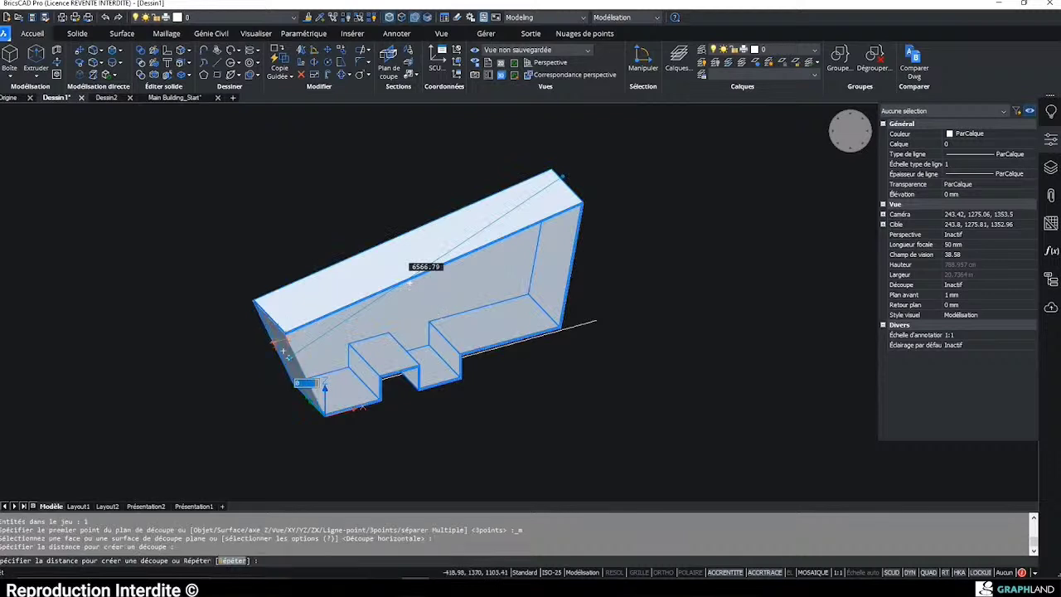
pyautogui.press('Return')
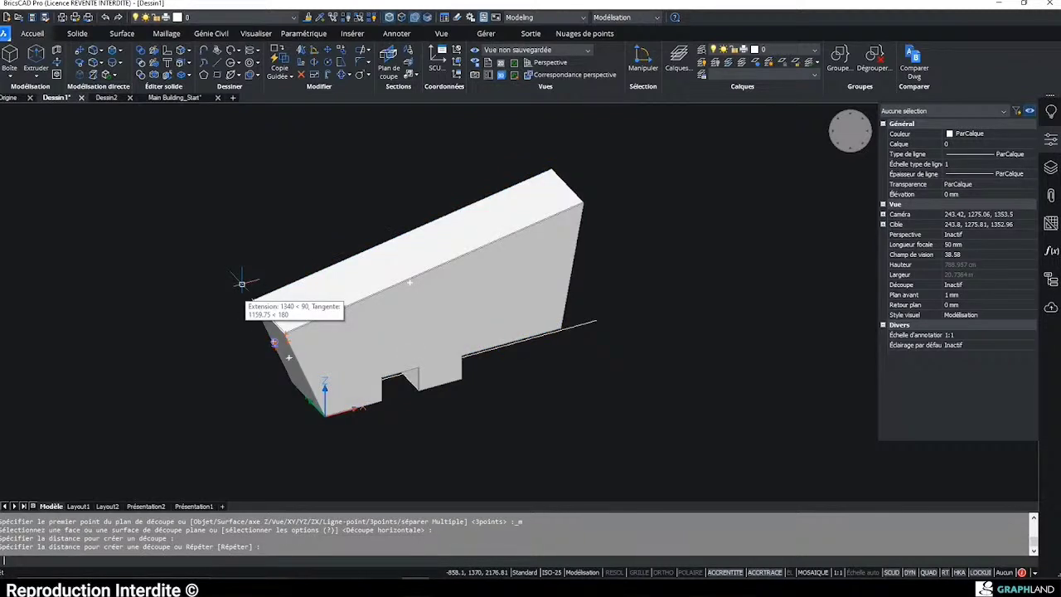
pyautogui.press('Escape')
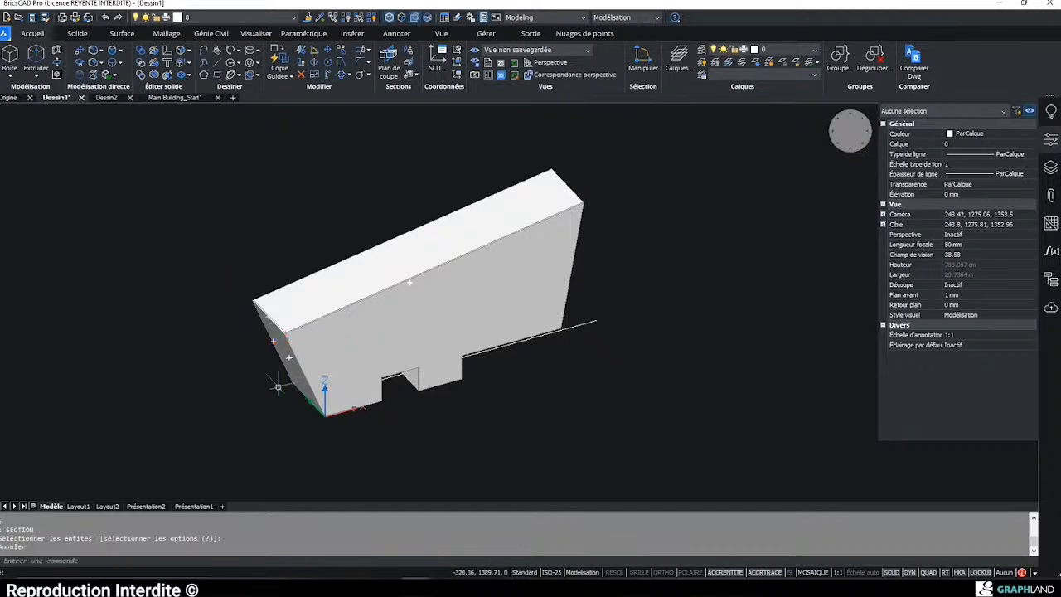
# - Slice the notched floor parallel to its raised horizontal faces to separate the shelves from the uprights
pyautogui.scroll(3, 277, 385)
pyautogui.scroll(2, 307, 320)
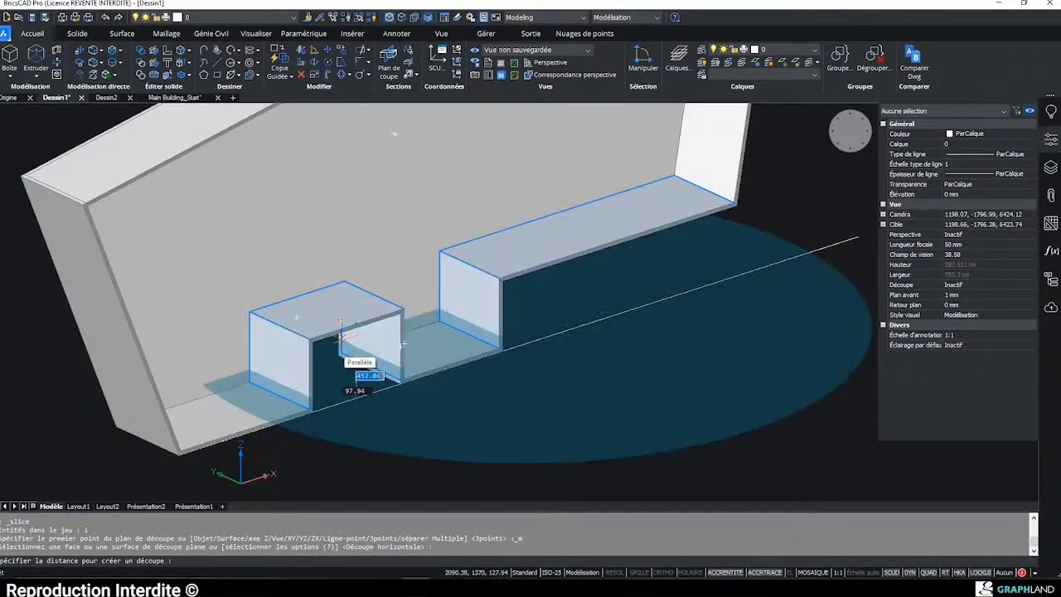
pyautogui.click(341, 337)
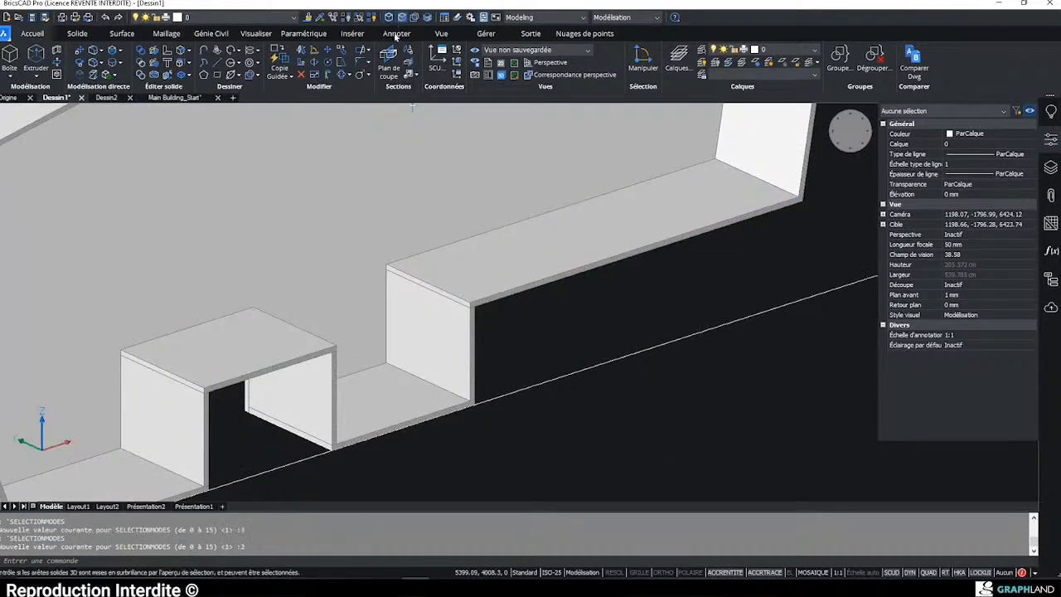
# - Extend the long shelf from its end face across the gap with TConnect, connecting to the nearest solid
pyautogui.moveTo(437, 284)
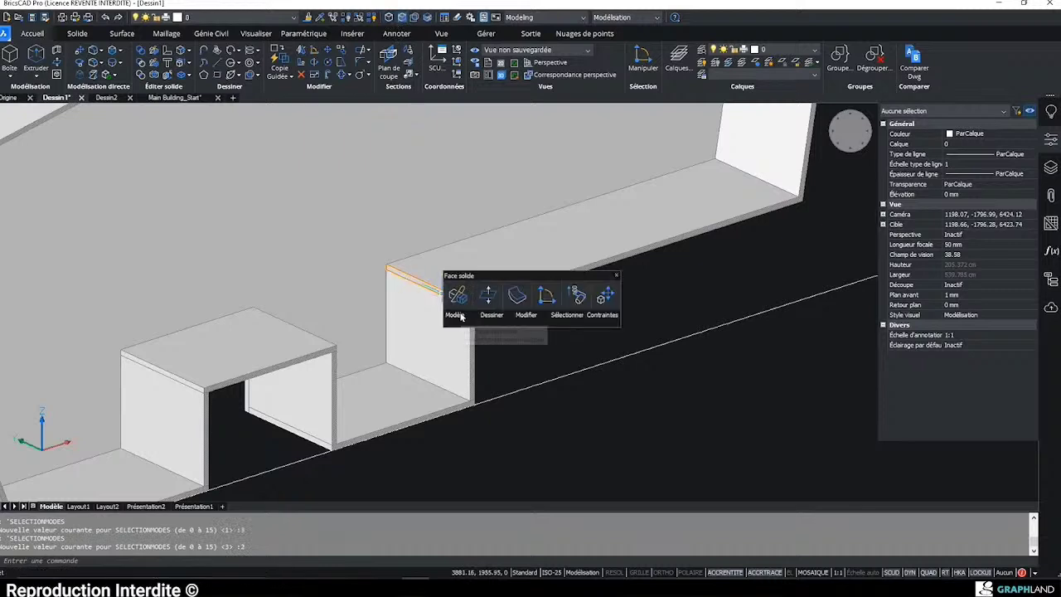
pyautogui.moveTo(461, 315)
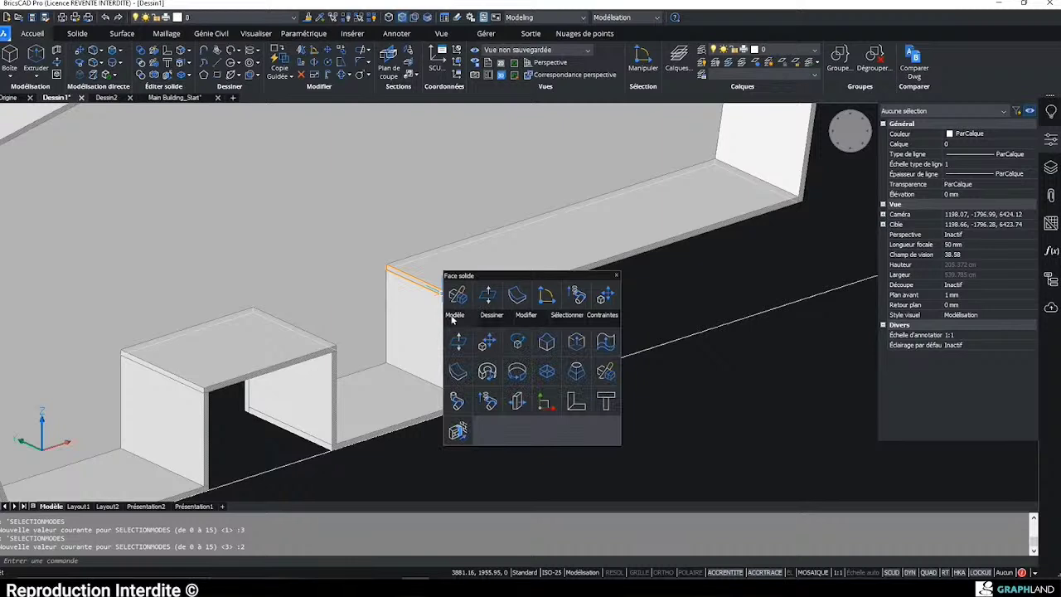
pyautogui.click(458, 431)
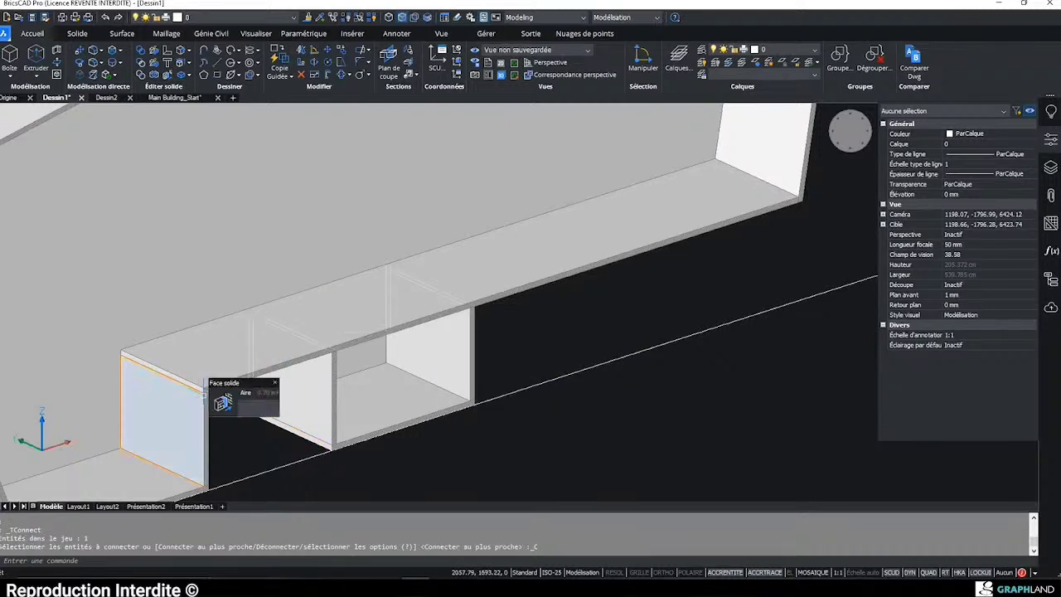
pyautogui.hotkey('ctrl', 'z')
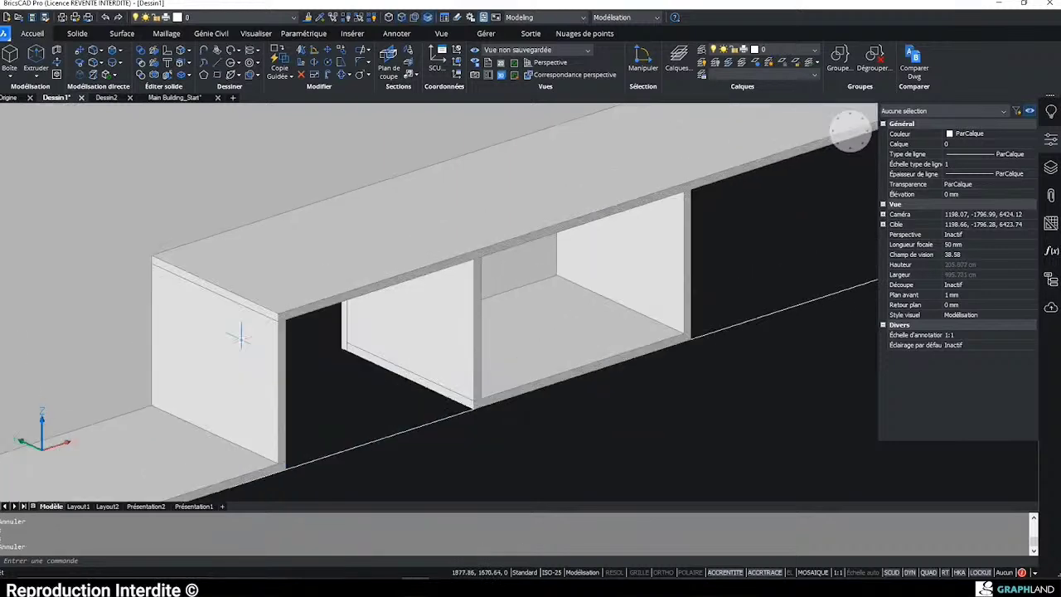
# - Join the extended shelf and the outer upright with LConnect, choosing the corner type where the upright covers the shelf's end
pyautogui.click(241, 335)
pyautogui.moveTo(313, 355)
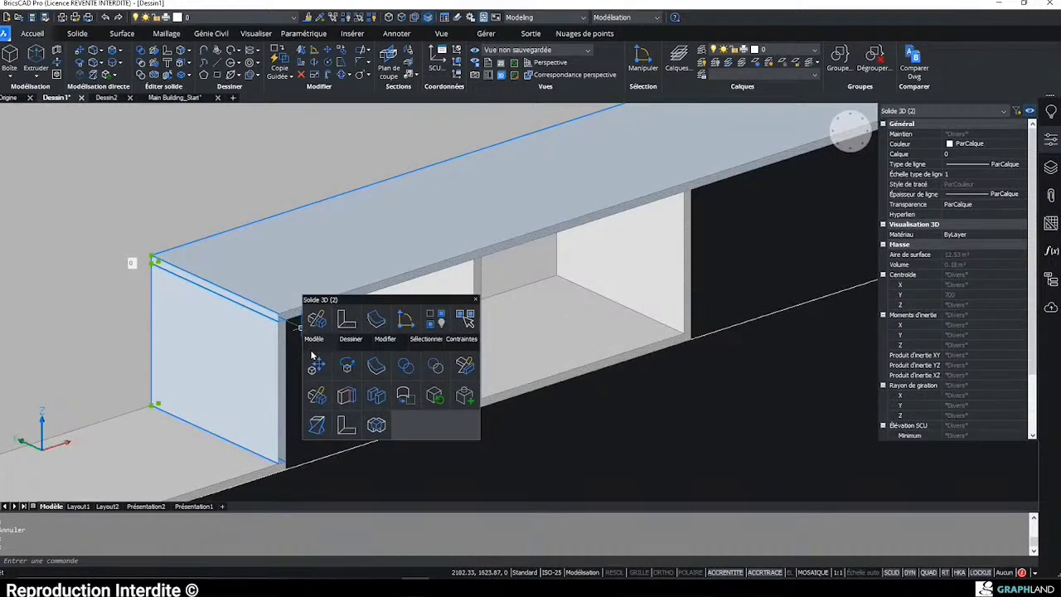
pyautogui.click(347, 324)
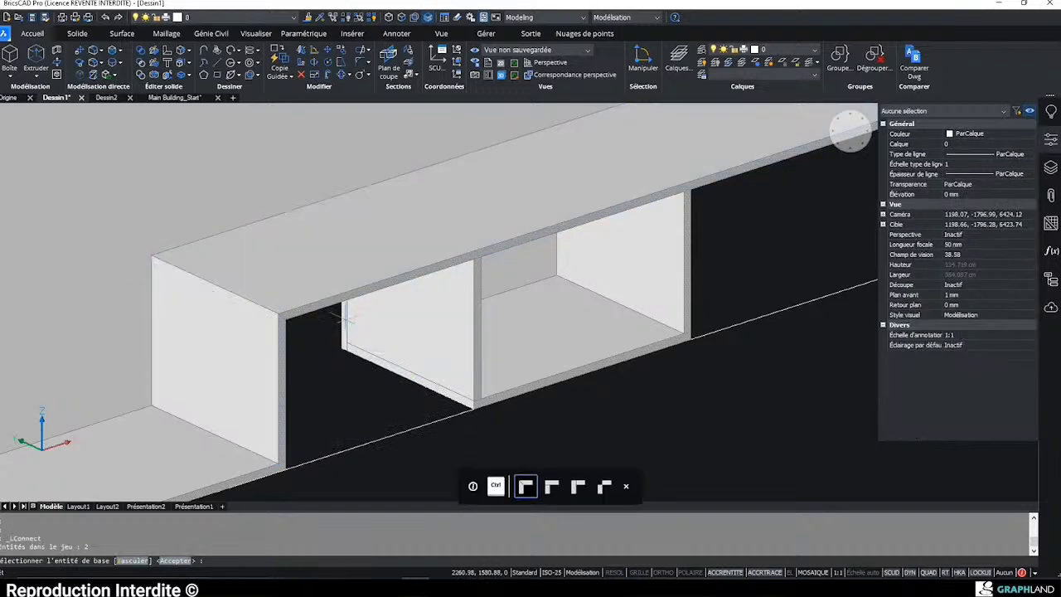
pyautogui.scroll(5, 344, 319)
pyautogui.press('ctrl')
pyautogui.press('ctrl')
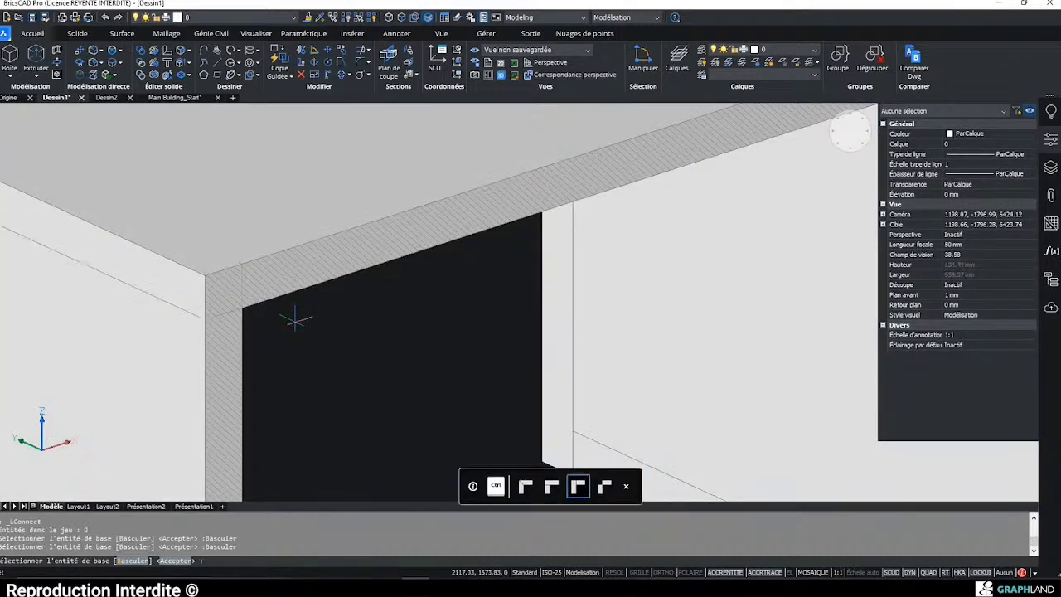
pyautogui.press('ctrl')
pyautogui.press('ctrl')
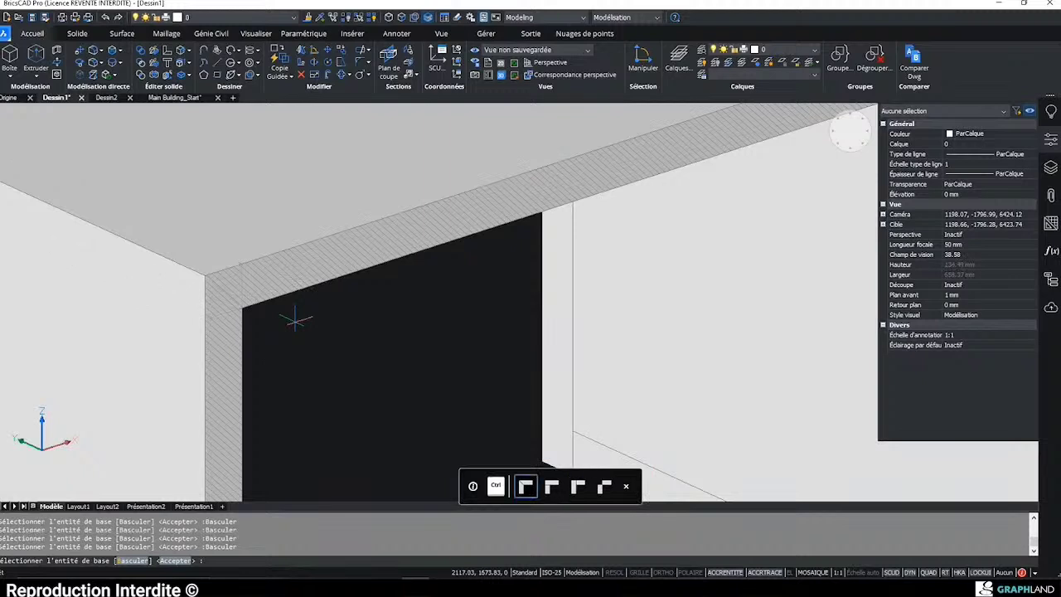
pyautogui.press('Return')
pyautogui.scroll(-5, 295, 319)
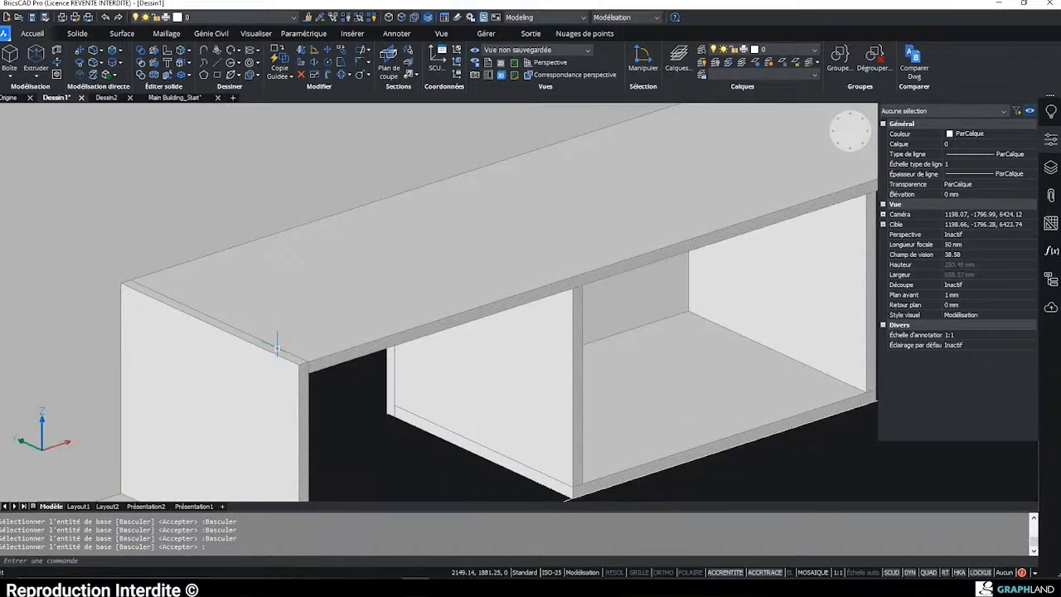
# - Extend the outer upright from its upper end face up to the sloping top panel
pyautogui.press('ctrl')
pyautogui.press('ctrl')
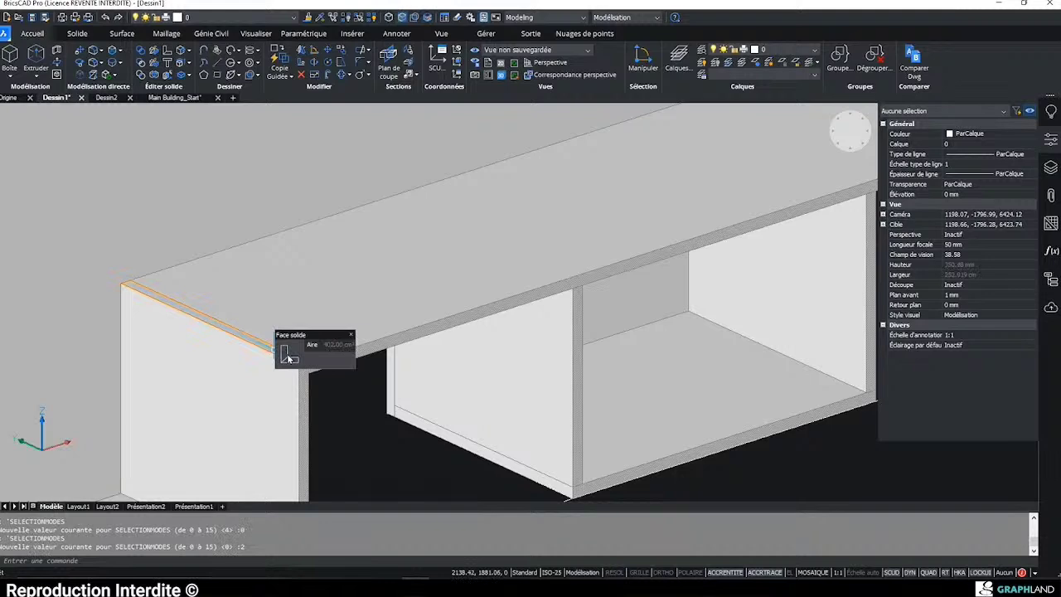
pyautogui.moveTo(289, 355)
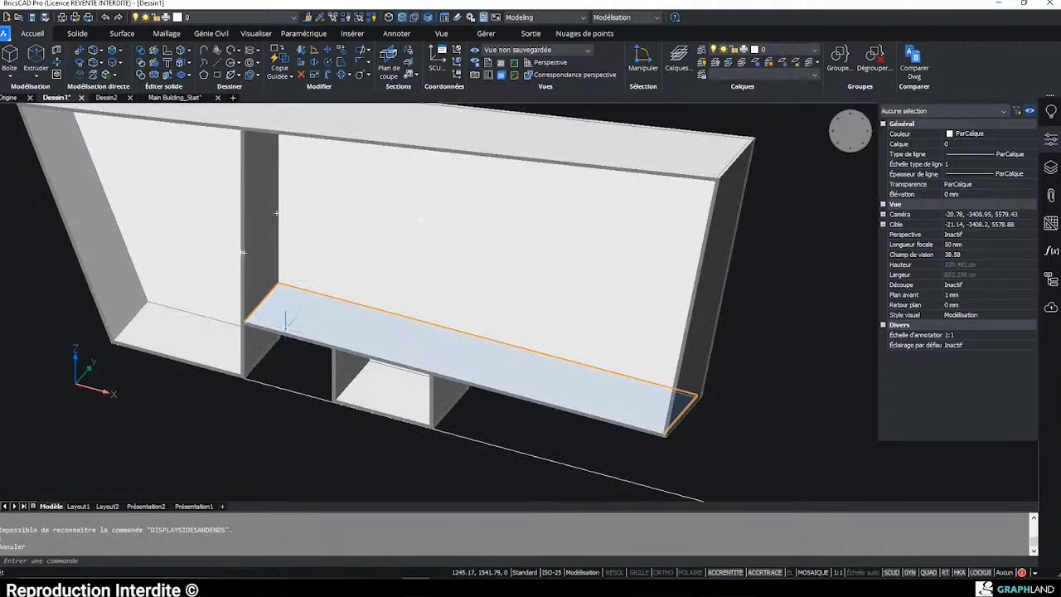
# - Copy the long shelf upward with the manipulator in repeated copy mode, making four evenly spaced copies
pyautogui.hotkey('ctrl', 'e')
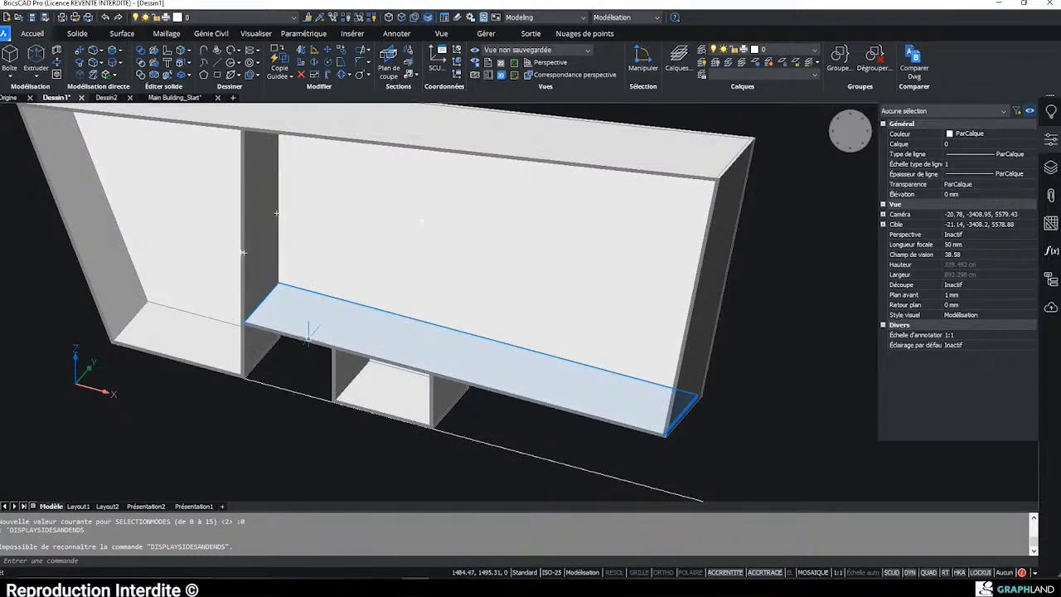
pyautogui.click(308, 331)
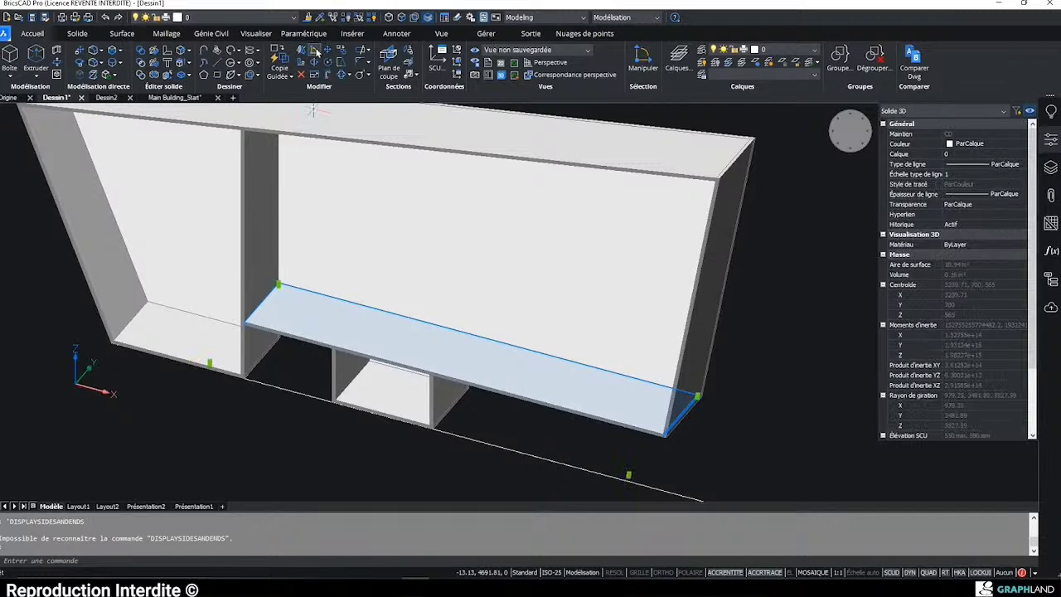
pyautogui.click(277, 266)
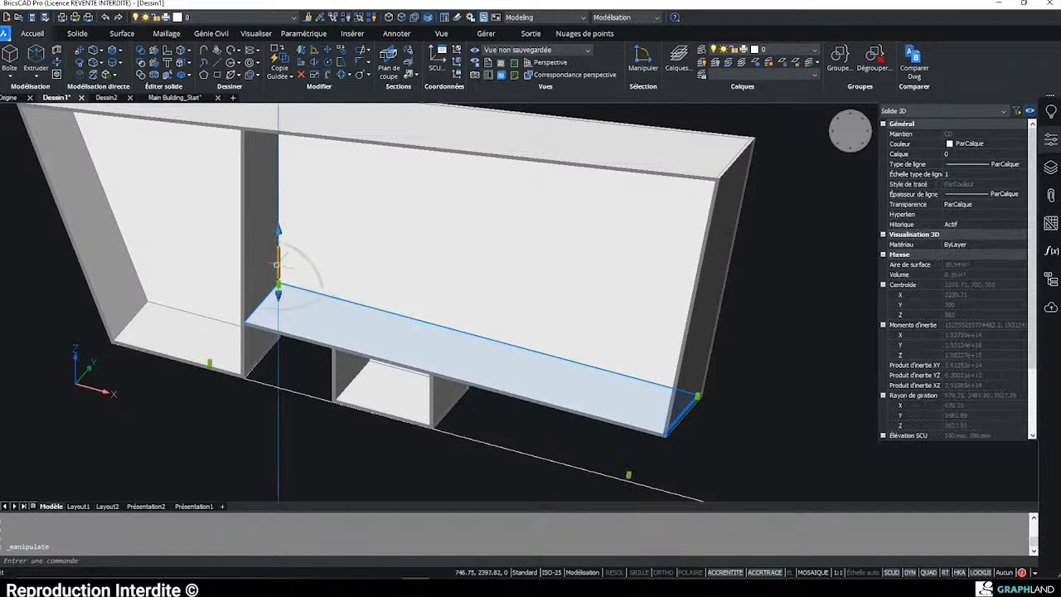
pyautogui.click(278, 253)
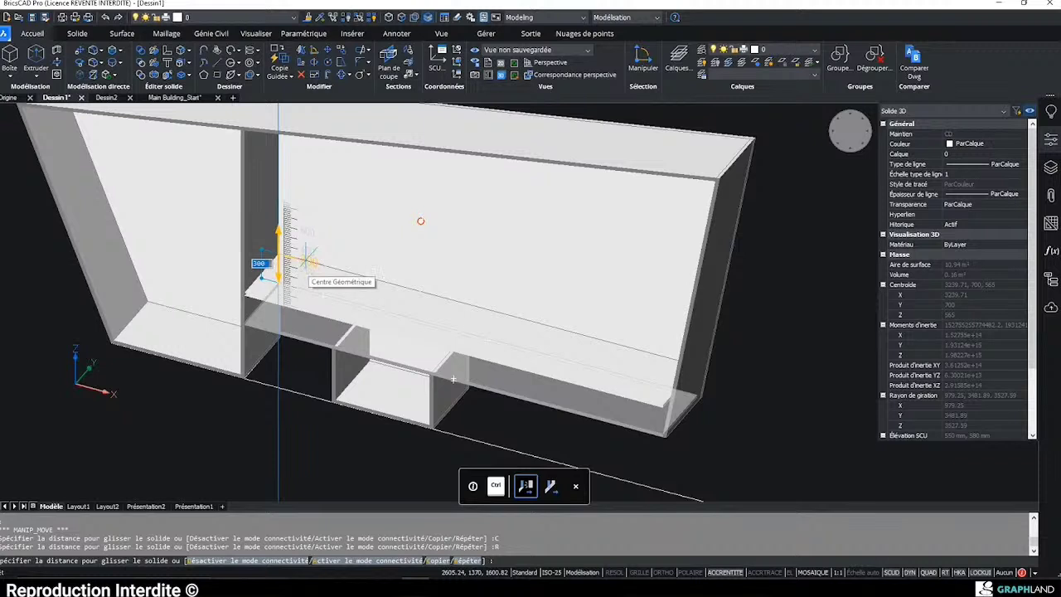
pyautogui.click(305, 261)
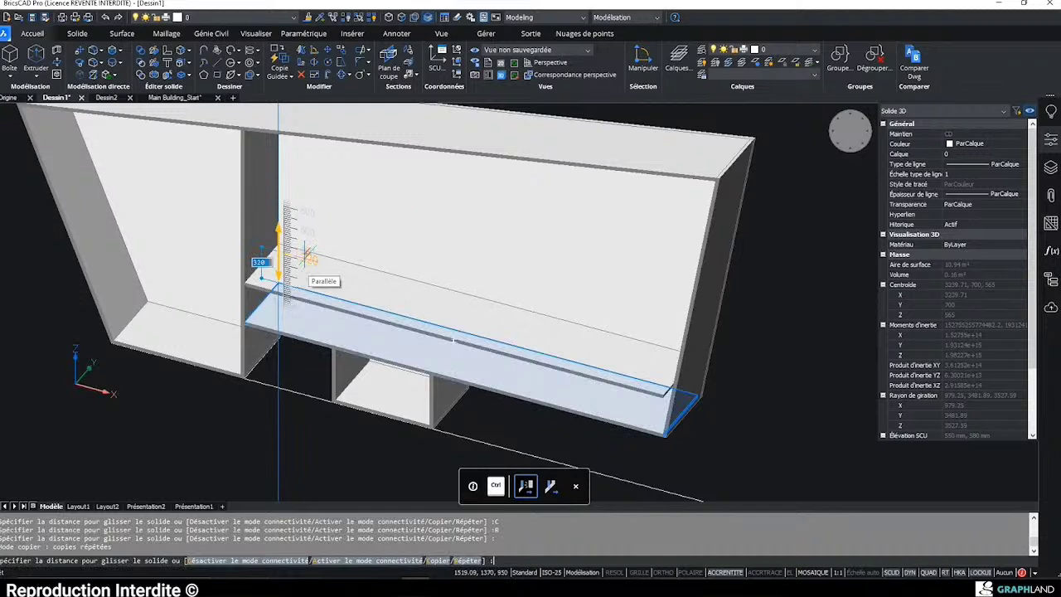
pyautogui.scroll(-4, 306, 257)
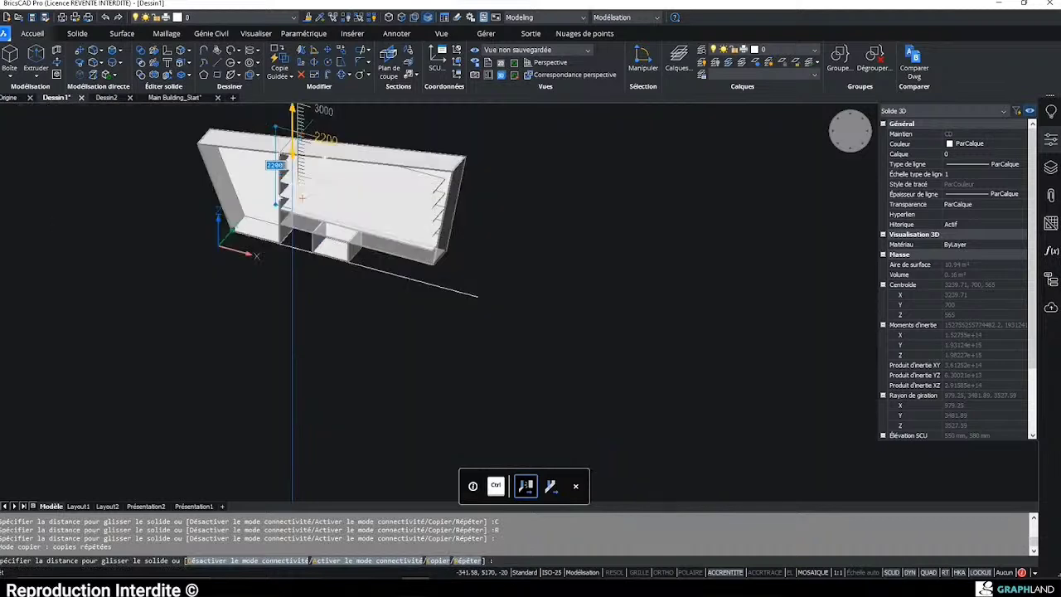
pyautogui.press('ctrl')
pyautogui.press('ctrl')
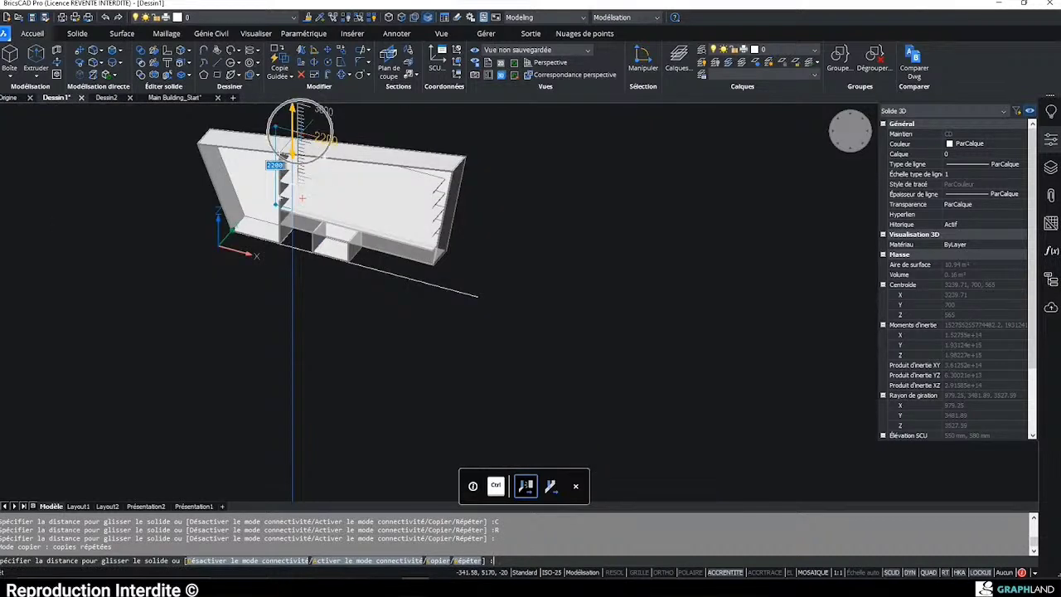
pyautogui.click(298, 132)
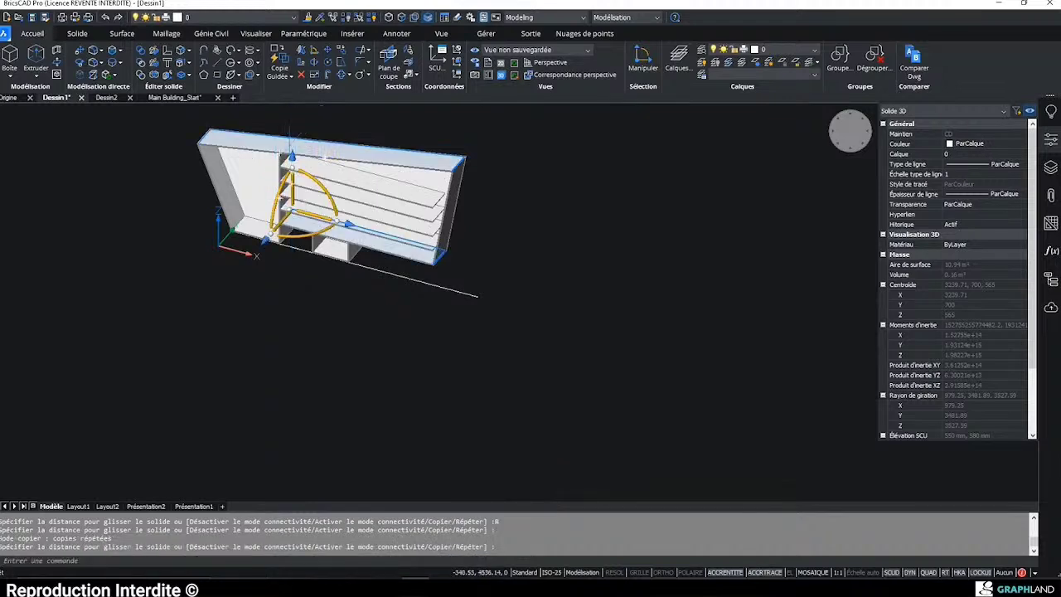
pyautogui.press('Escape')
# - Select the end faces of the four copied shelves as faces and extend them to the outer upright by connecting to the nearest solid
pyautogui.scroll(4, 290, 144)
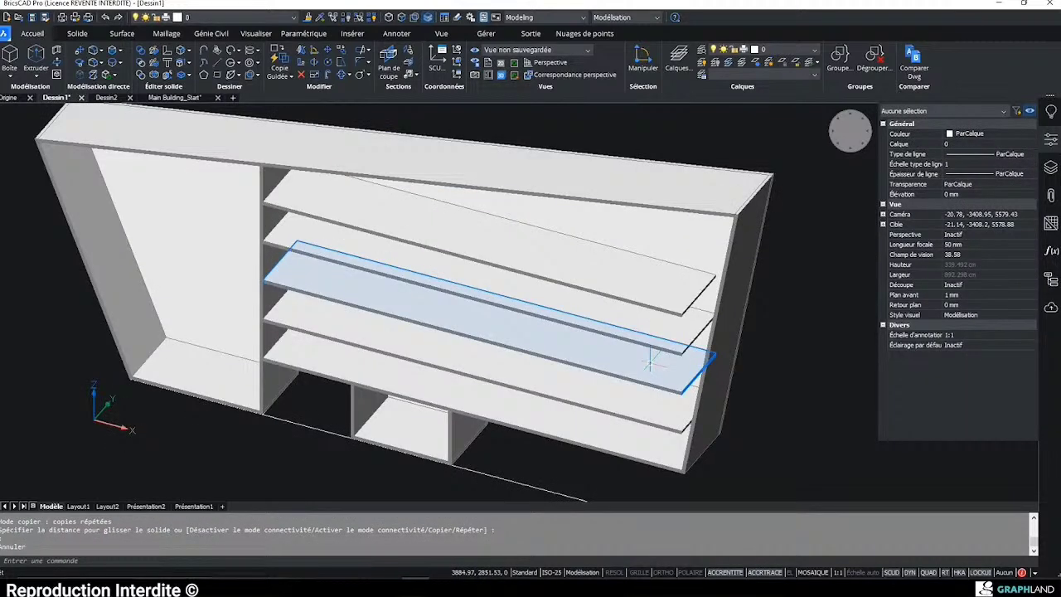
pyautogui.scroll(5, 651, 362)
pyautogui.click(402, 17)
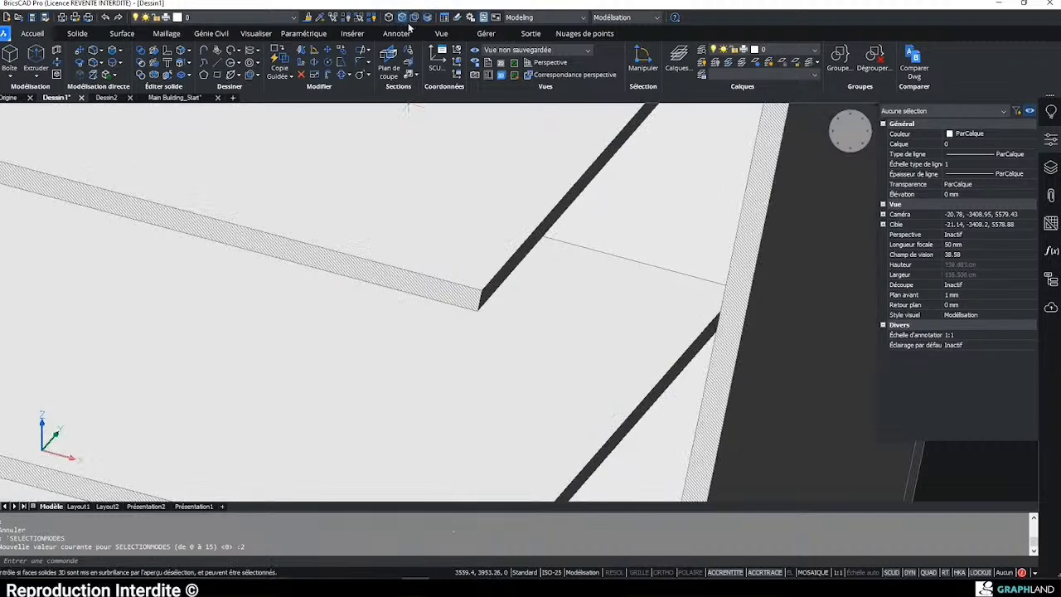
pyautogui.click(518, 266)
pyautogui.moveTo(527, 427); pyautogui.dragTo(458, 251, button='middle')
pyautogui.click(448, 381)
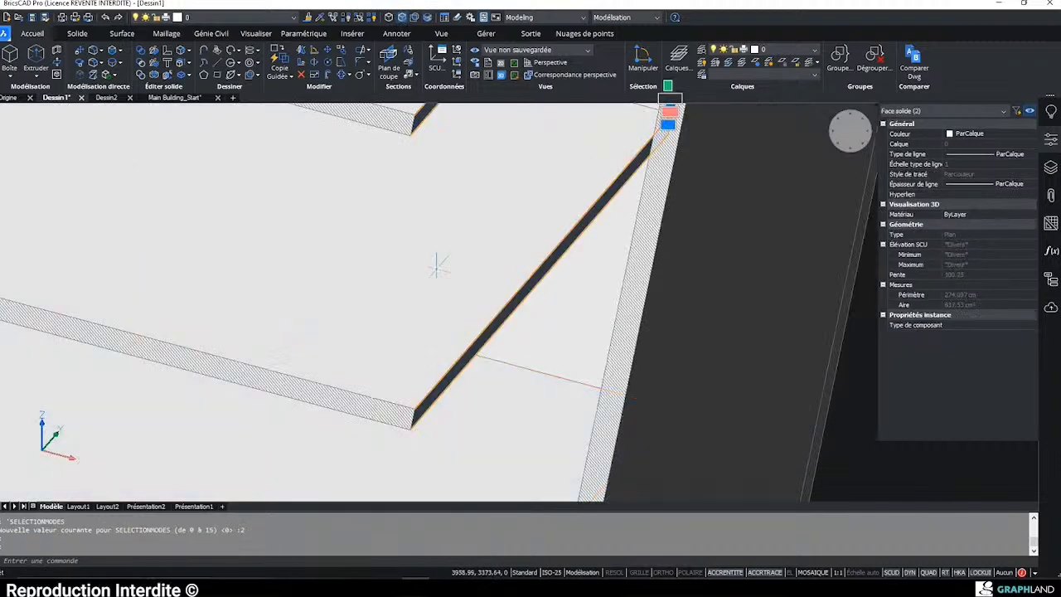
pyautogui.scroll(-1, 437, 266)
pyautogui.moveTo(445, 489); pyautogui.dragTo(423, 309, button='middle')
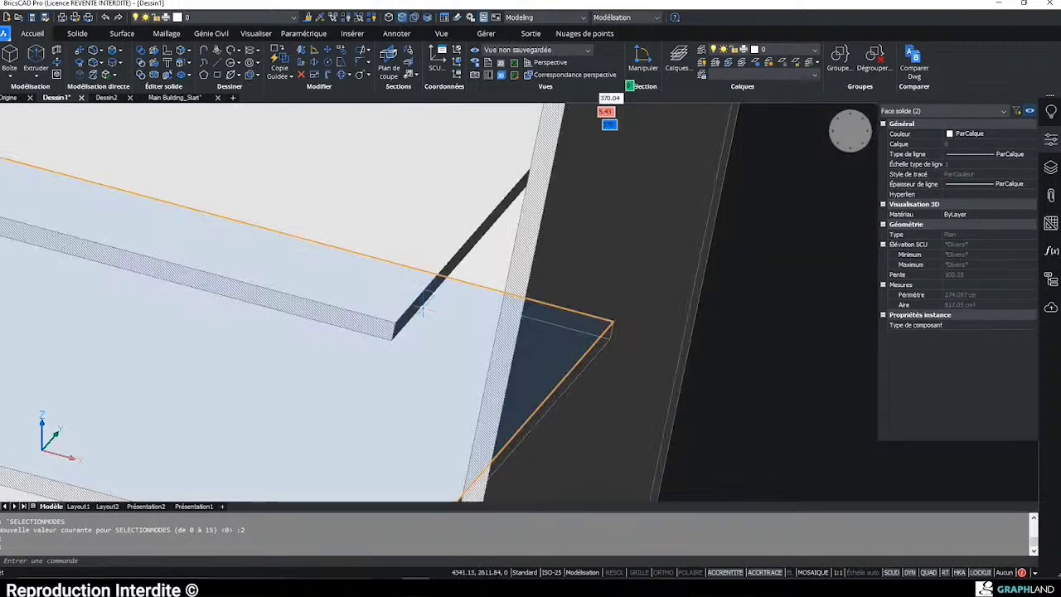
pyautogui.click(424, 299)
pyautogui.moveTo(419, 485); pyautogui.dragTo(429, 319, button='middle')
pyautogui.click(423, 396)
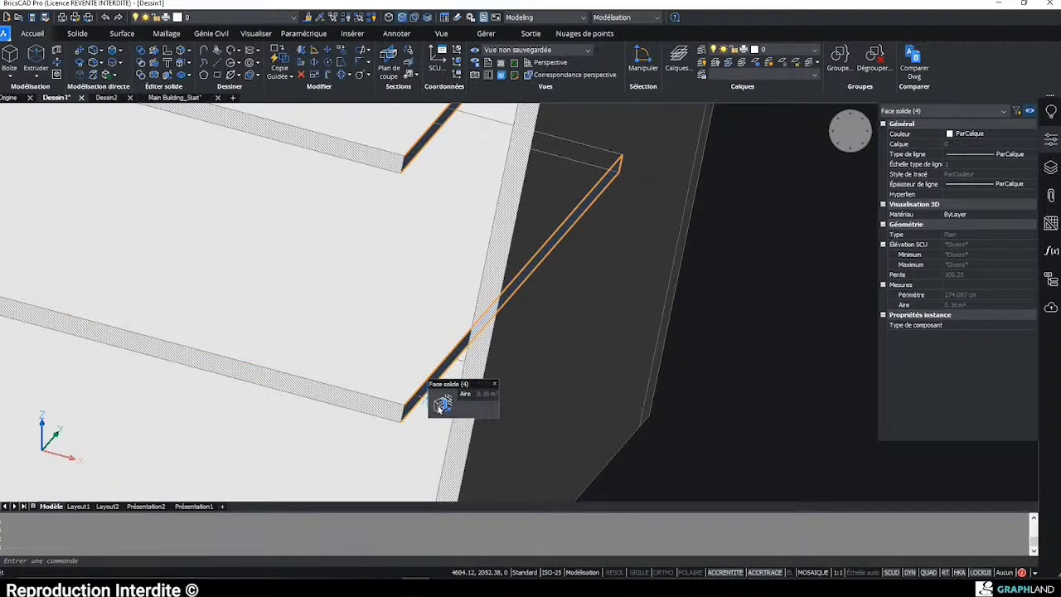
pyautogui.click(440, 409)
# - Move the low compartment's side panel away from it with connectivity mode deactivated and undo that move
pyautogui.scroll(-8, 440, 407)
pyautogui.moveTo(440, 406); pyautogui.dragTo(481, 386, button='middle')
pyautogui.keyDown('shift'); pyautogui.moveTo(345, 372); pyautogui.dragTo(298, 378, button='middle'); pyautogui.keyUp('shift')
pyautogui.scroll(3, 299, 379)
pyautogui.scroll(2, 392, 377)
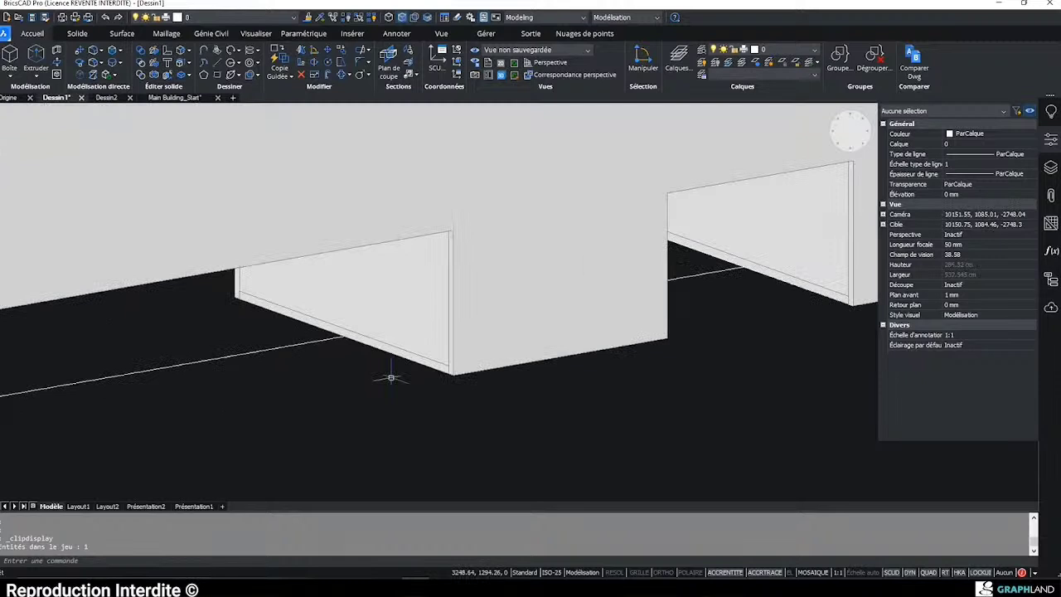
pyautogui.click(406, 258)
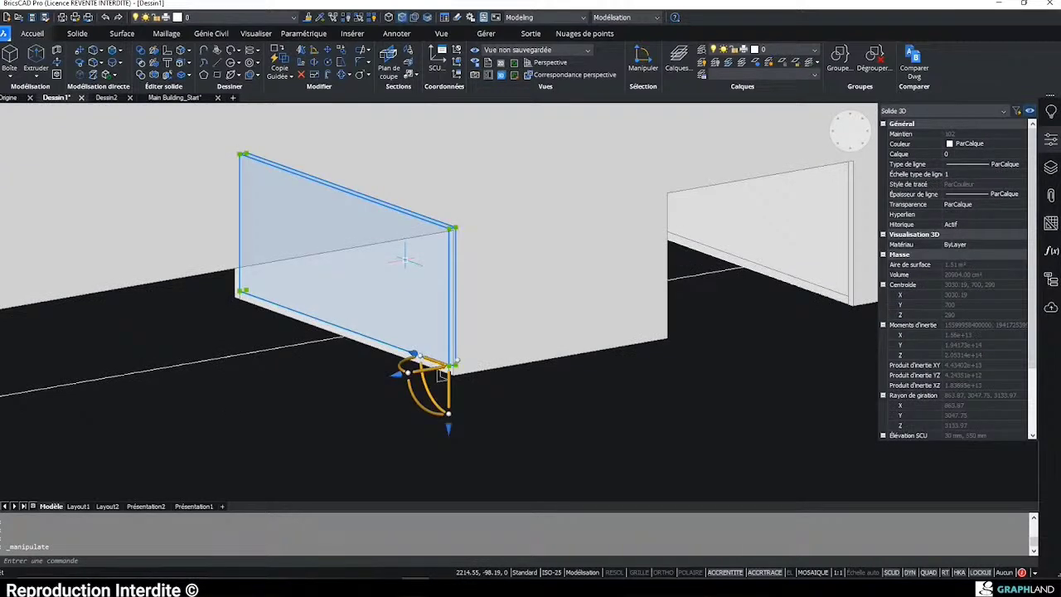
pyautogui.click(398, 374)
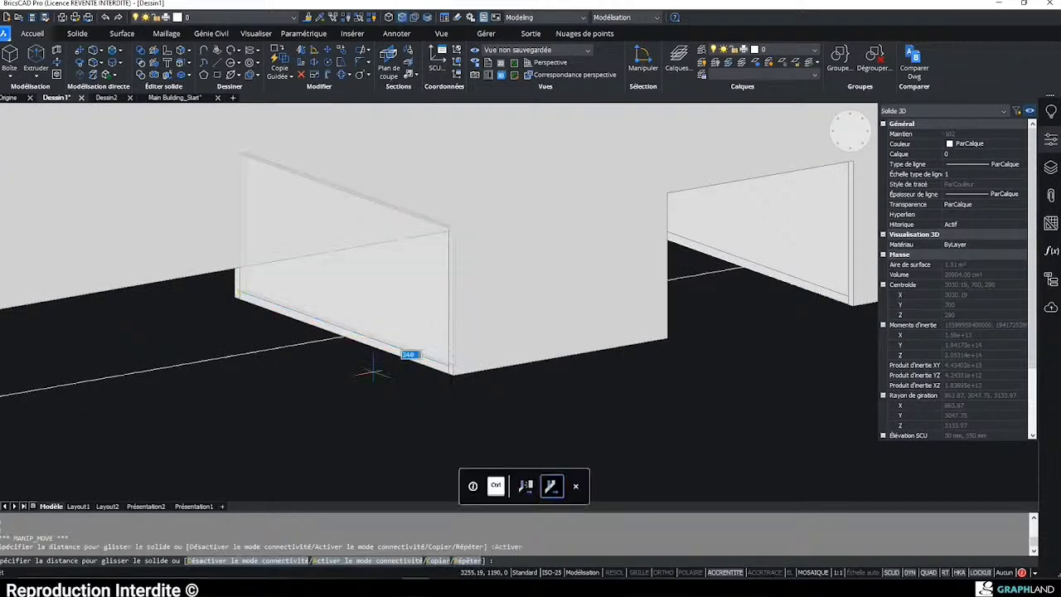
pyautogui.press('ctrl')
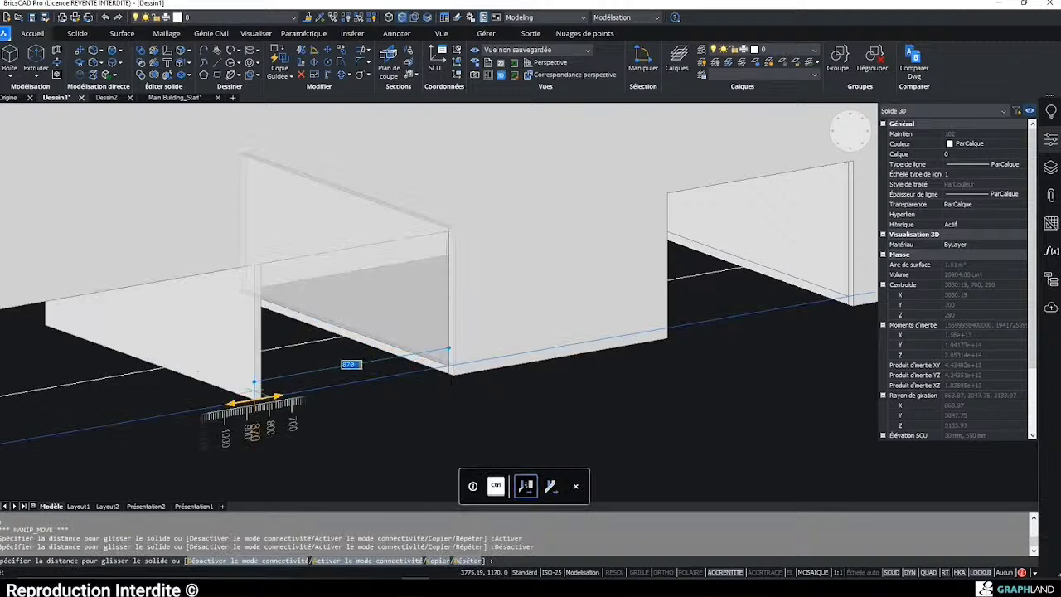
pyautogui.press('Escape')
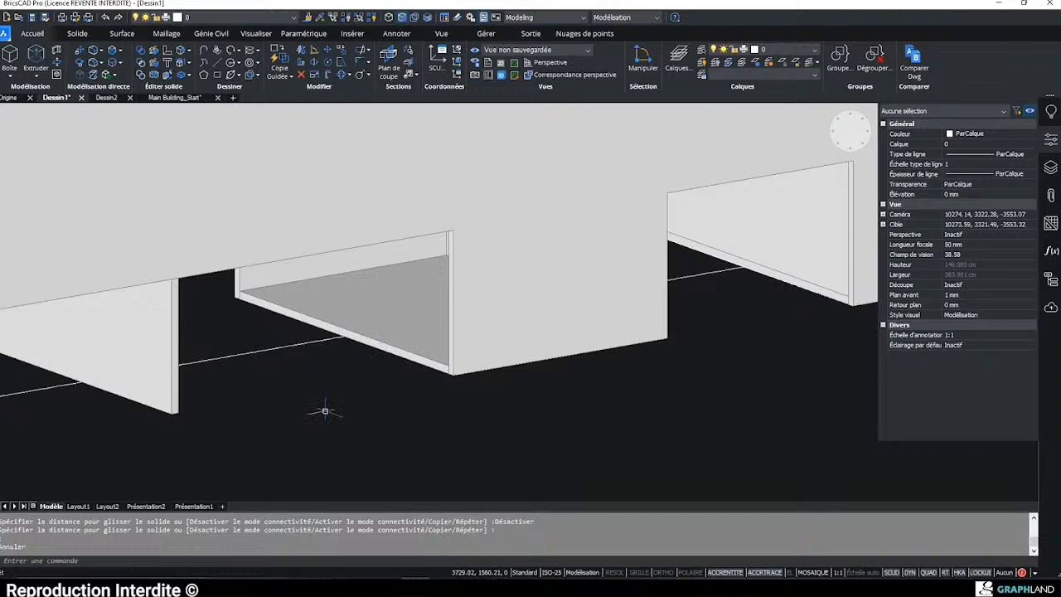
pyautogui.hotkey('ctrl', 'z')
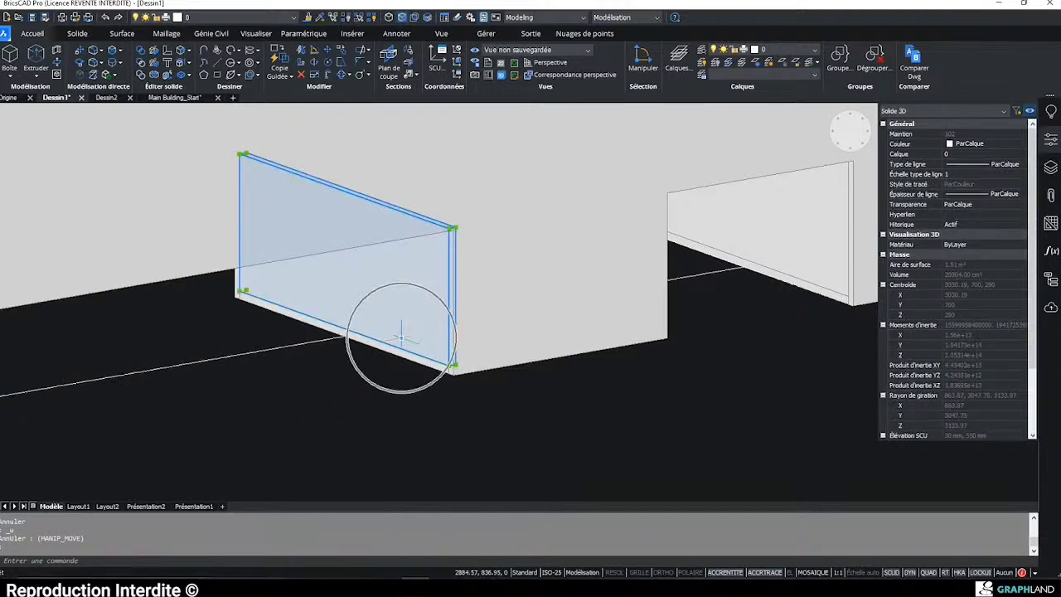
# - Move the low compartment's side panel outward with connectivity mode activated, widening the compartment together with its connected panels
pyautogui.click(402, 335)
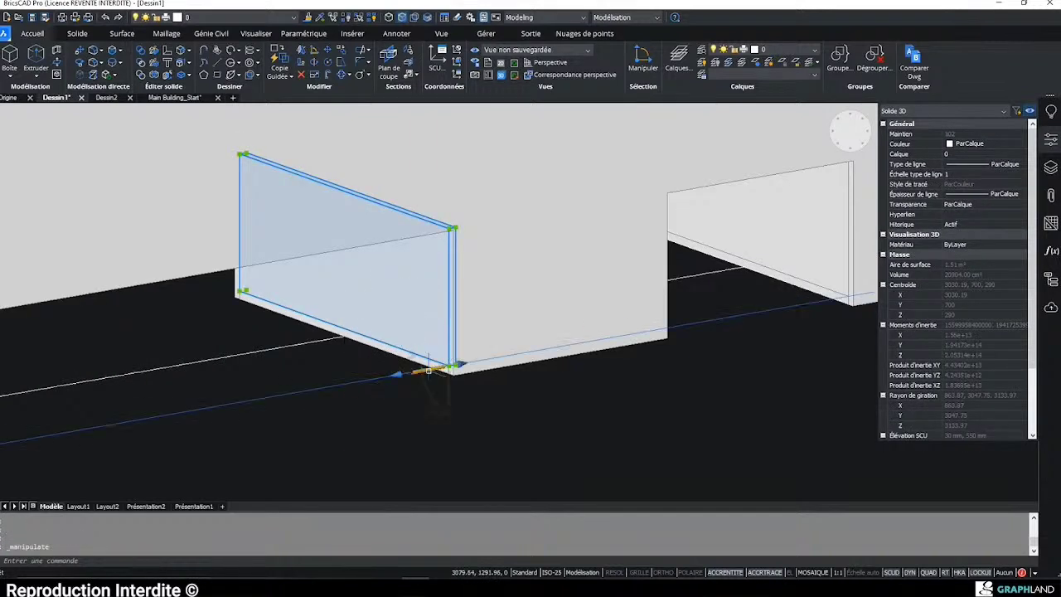
pyautogui.click(428, 371)
pyautogui.click(551, 486)
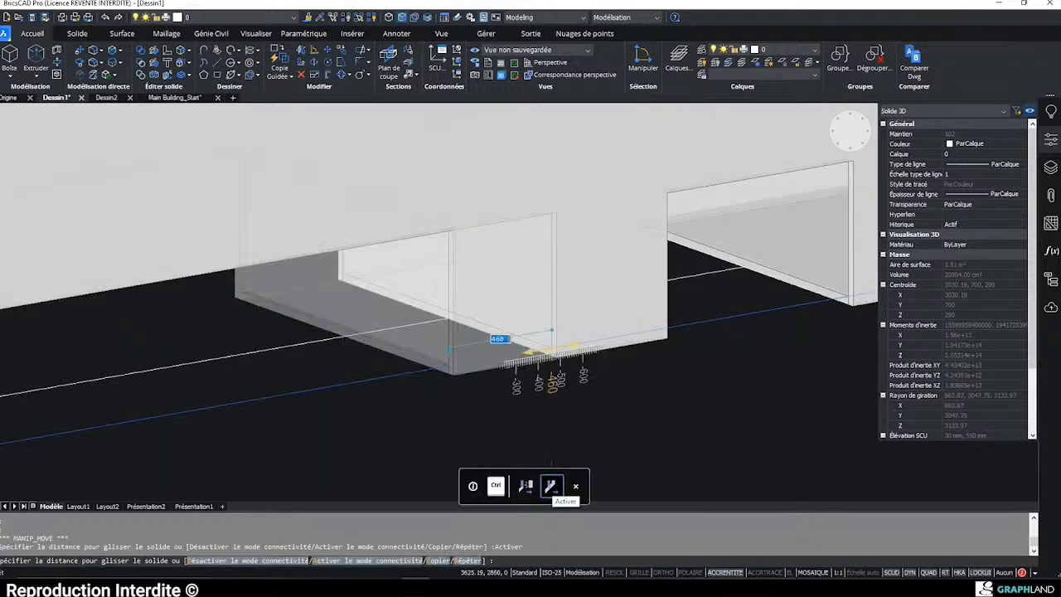
pyautogui.click(423, 399)
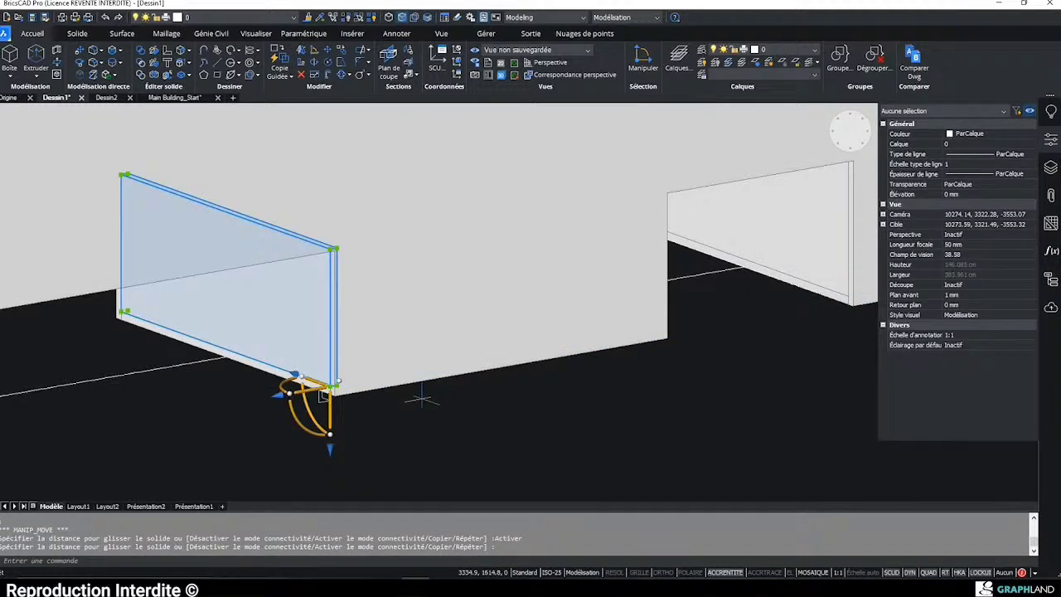
# - Rotate the low compartment's side panel about its vertical edge with connectivity mode activated
pyautogui.scroll(2, 280, 394)
pyautogui.click(330, 387)
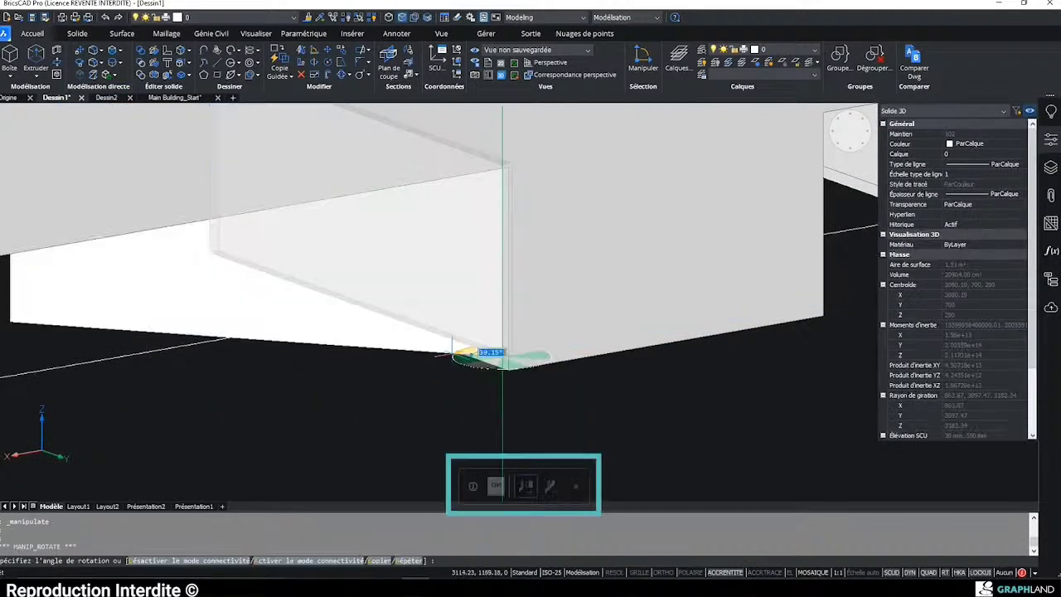
pyautogui.scroll(-2, 407, 352)
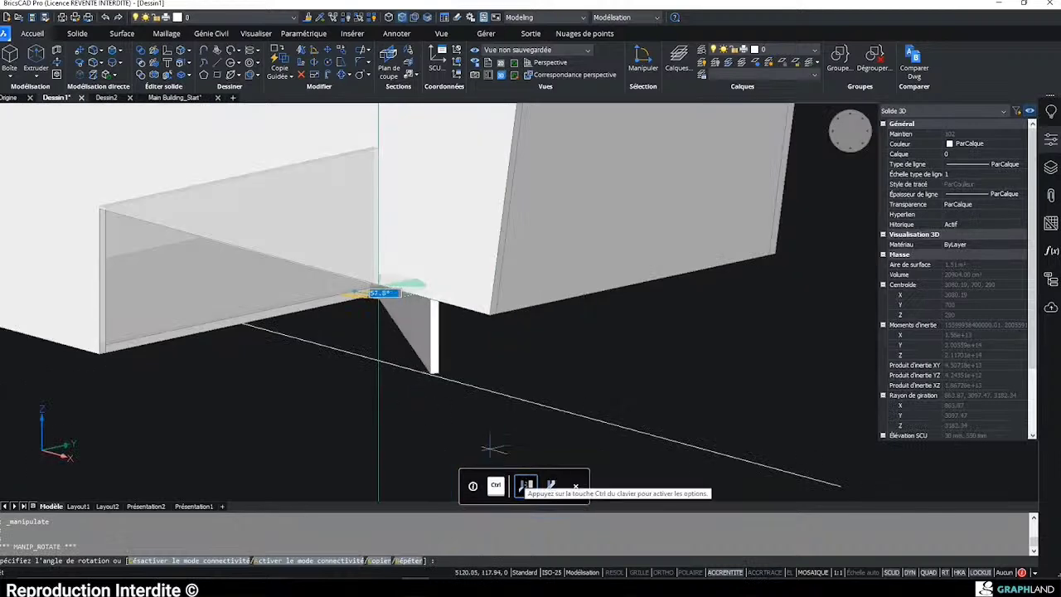
pyautogui.press('ctrl')
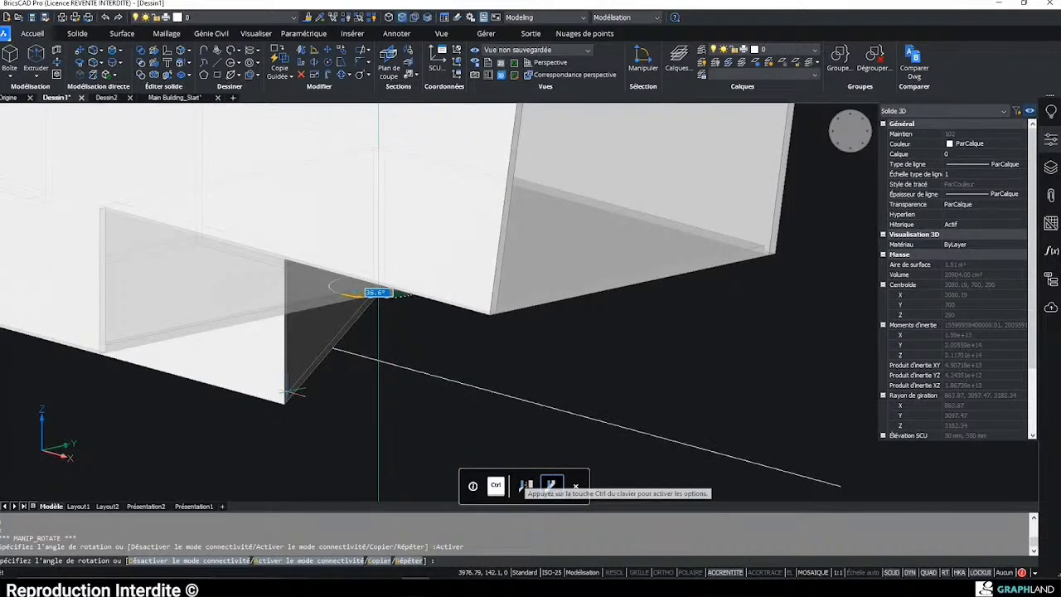
pyautogui.press('Escape')
# - Turn the section plane's clipping back on to reveal the inside of the shelving unit from the front
pyautogui.keyDown('shift'); pyautogui.moveTo(307, 368); pyautogui.dragTo(221, 339, button='middle'); pyautogui.keyUp('shift')
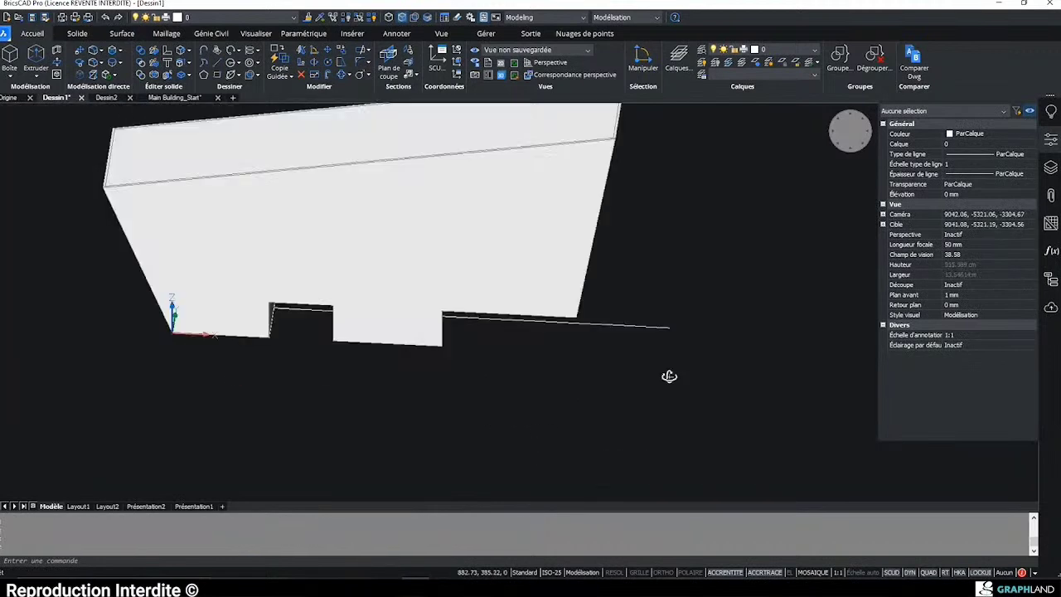
pyautogui.keyDown('shift'); pyautogui.moveTo(668, 376); pyautogui.dragTo(653, 331, button='middle'); pyautogui.keyUp('shift')
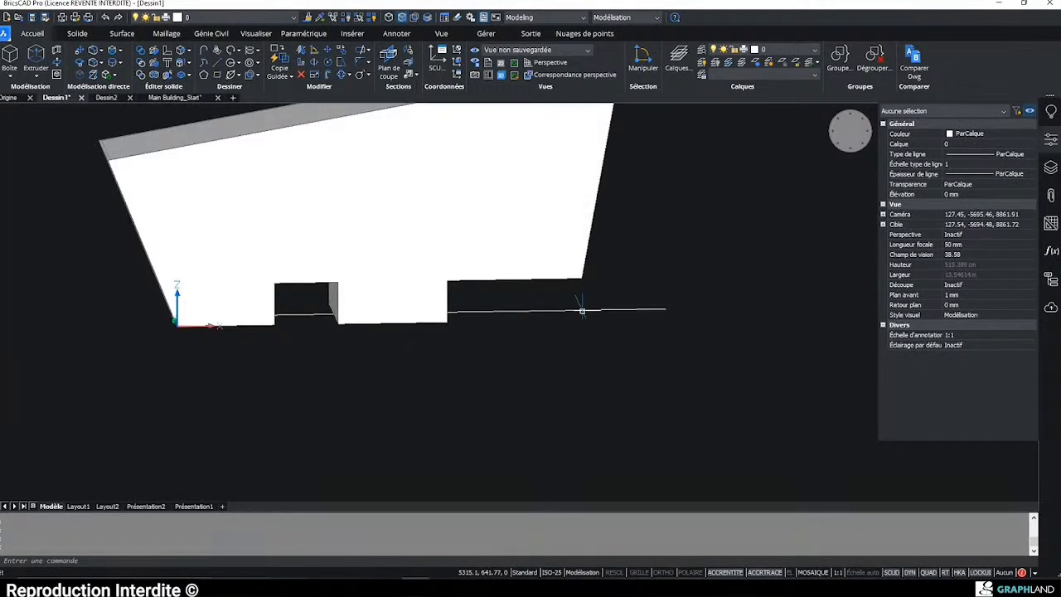
pyautogui.doubleClick(582, 311)
pyautogui.scroll(-2, 413, 346)
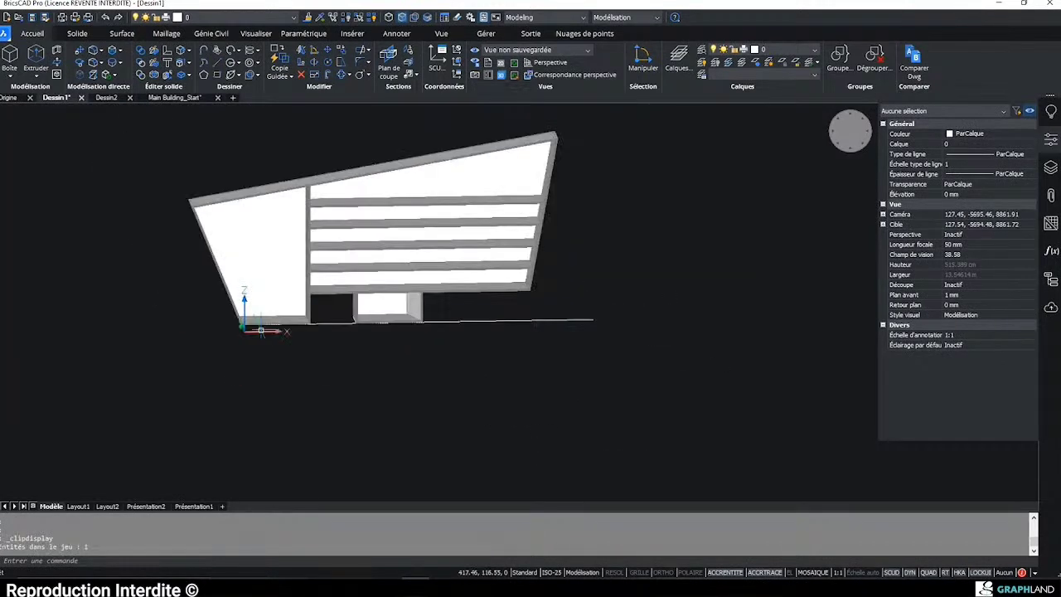
pyautogui.scroll(2, 261, 330)
pyautogui.keyDown('shift'); pyautogui.moveTo(261, 330); pyautogui.dragTo(404, 372, button='middle'); pyautogui.keyUp('shift')
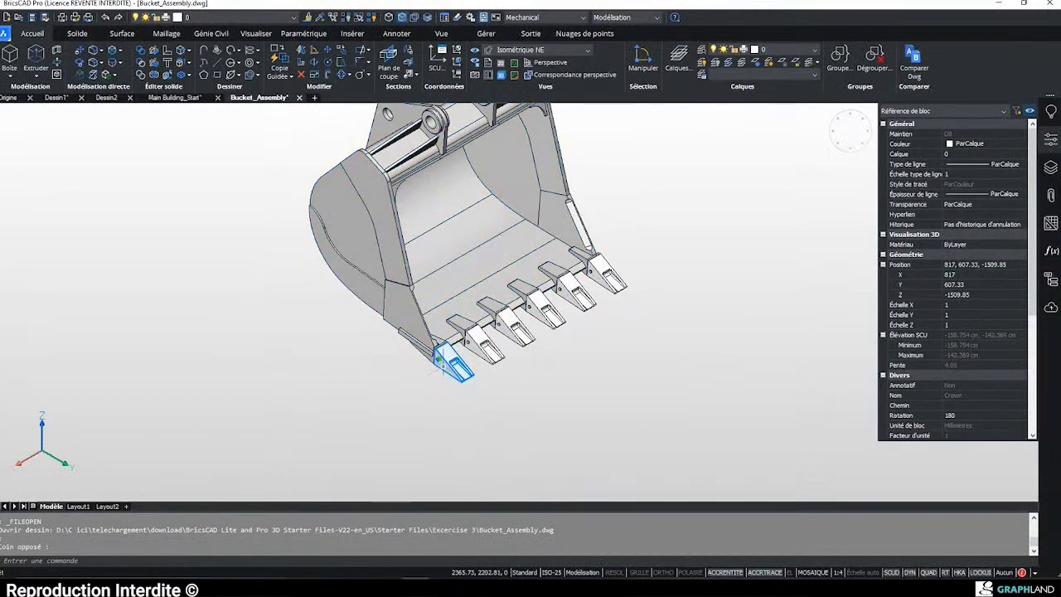
# - Open a copy of the outermost Crown tooth block of Bucket_Assembly.dwg as a separate drawing
pyautogui.moveTo(464, 377)
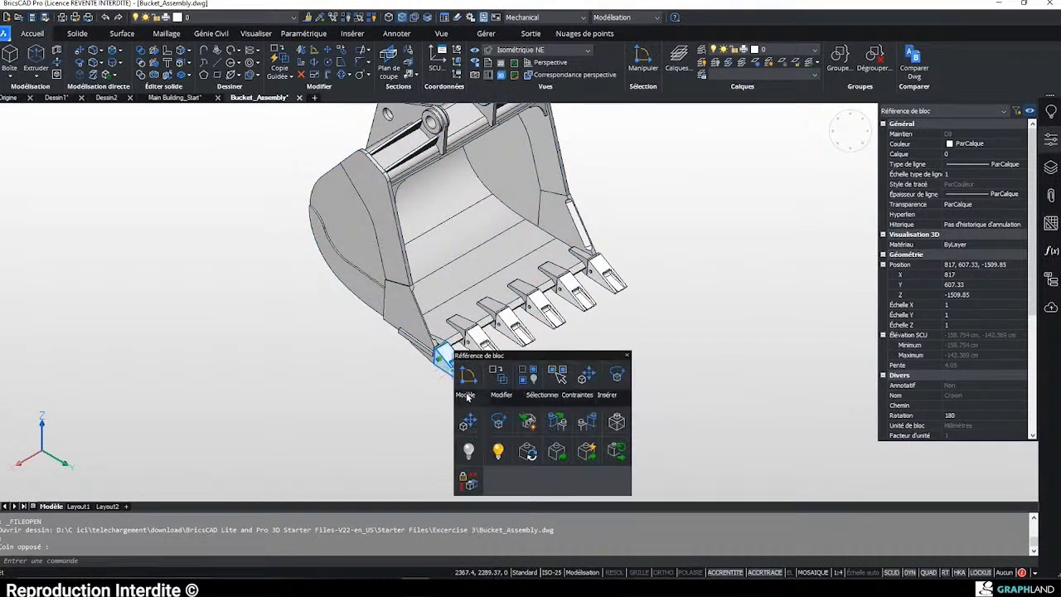
pyautogui.click(529, 422)
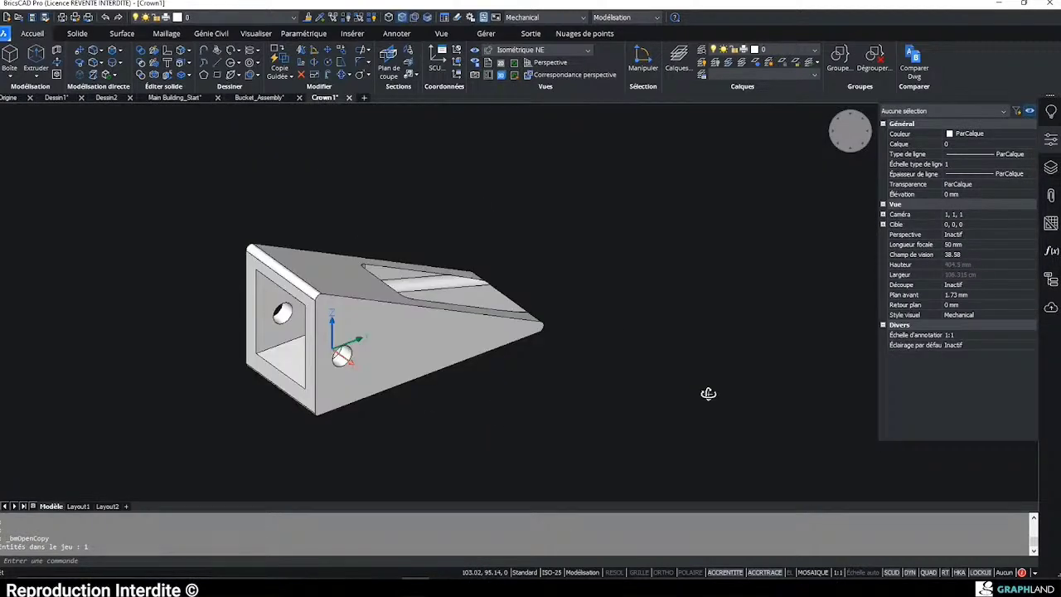
pyautogui.scroll(4, 412, 385)
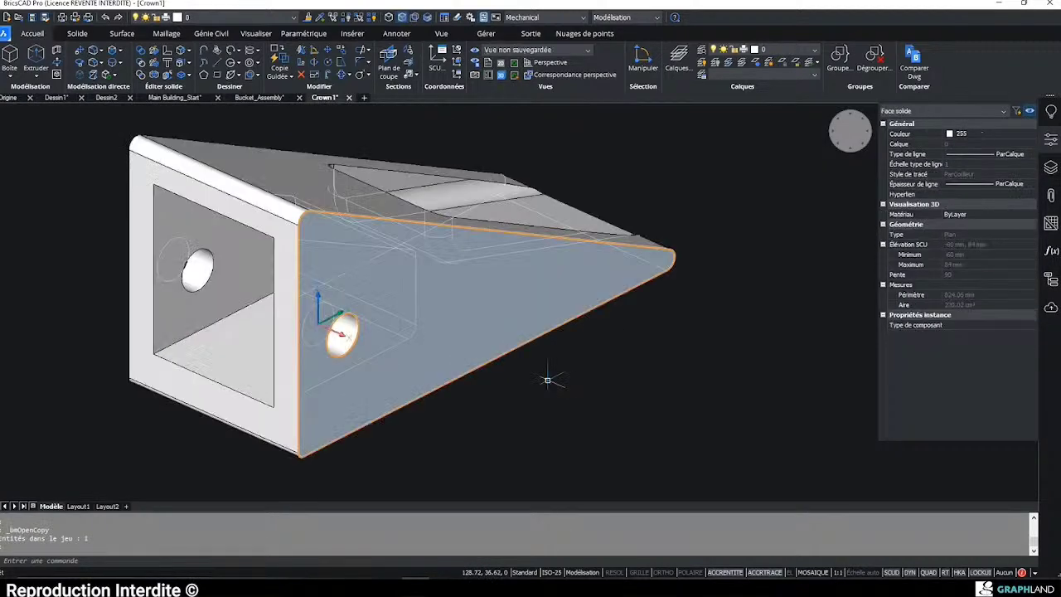
# - Generate contour polylines from the tooth's side face with GENERERCONTOUR and from its hollow rectangular end face
pyautogui.write('GENERERCONTOUR')
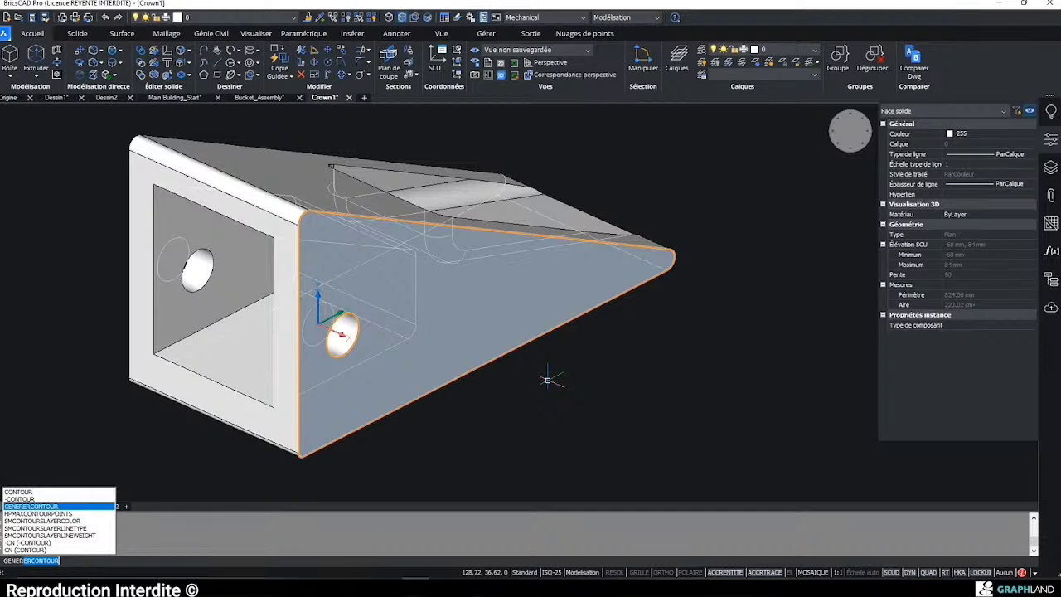
pyautogui.press('Return')
pyautogui.press('Escape')
pyautogui.press('Escape')
pyautogui.moveTo(299, 246)
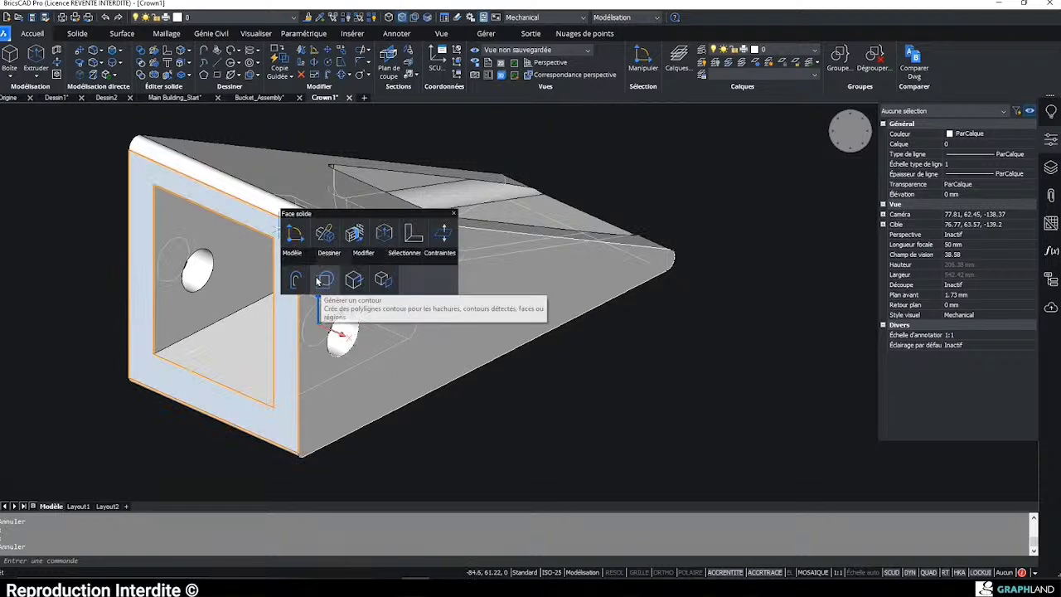
pyautogui.click(325, 280)
pyautogui.press('Escape')
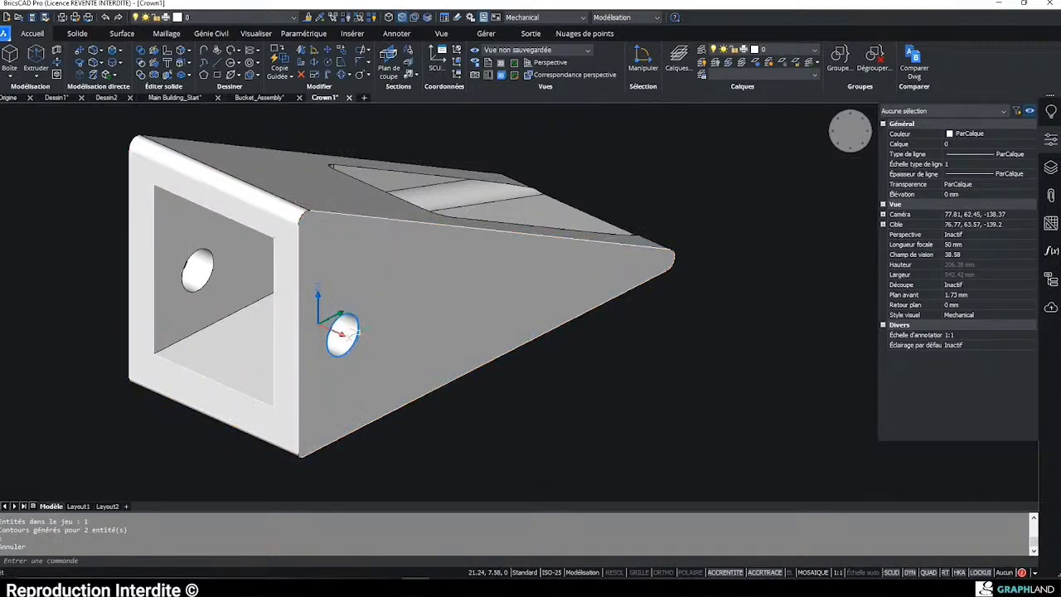
# - Undo the trial move of the tooth and move the solid aside, leaving its generated contours in place
pyautogui.hotkey('ctrl', 'z')
pyautogui.hotkey('ctrl', 'z')
pyautogui.hotkey('ctrl', 'z')
pyautogui.moveTo(278, 226)
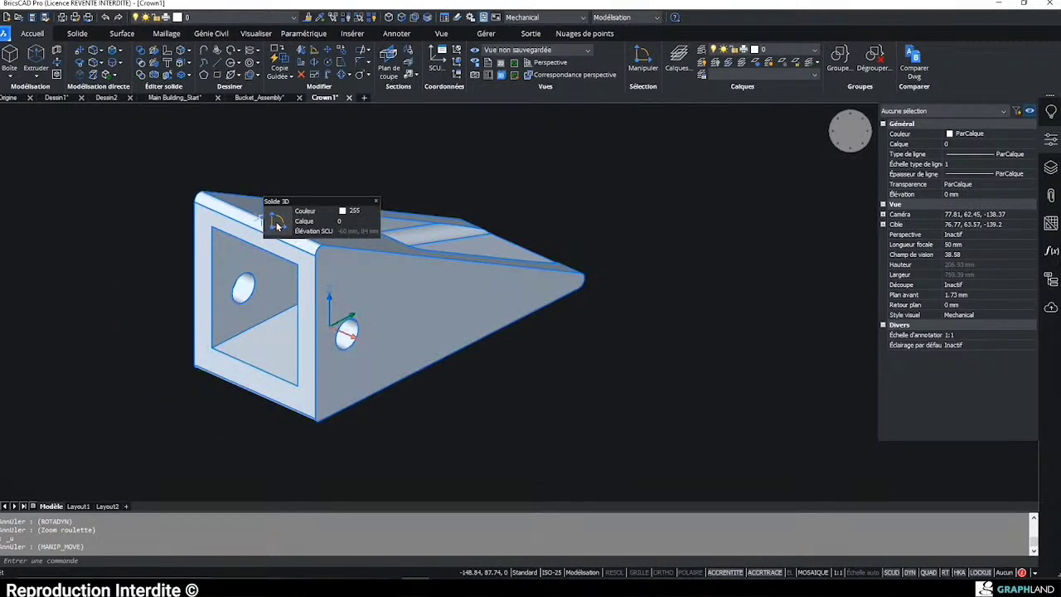
pyautogui.hotkey('ctrl', 'z')
pyautogui.hotkey('ctrl', 'z')
# - Extrude the tooth's side-profile polyline into a solid across the width of the rectangular end contour
pyautogui.click(417, 296)
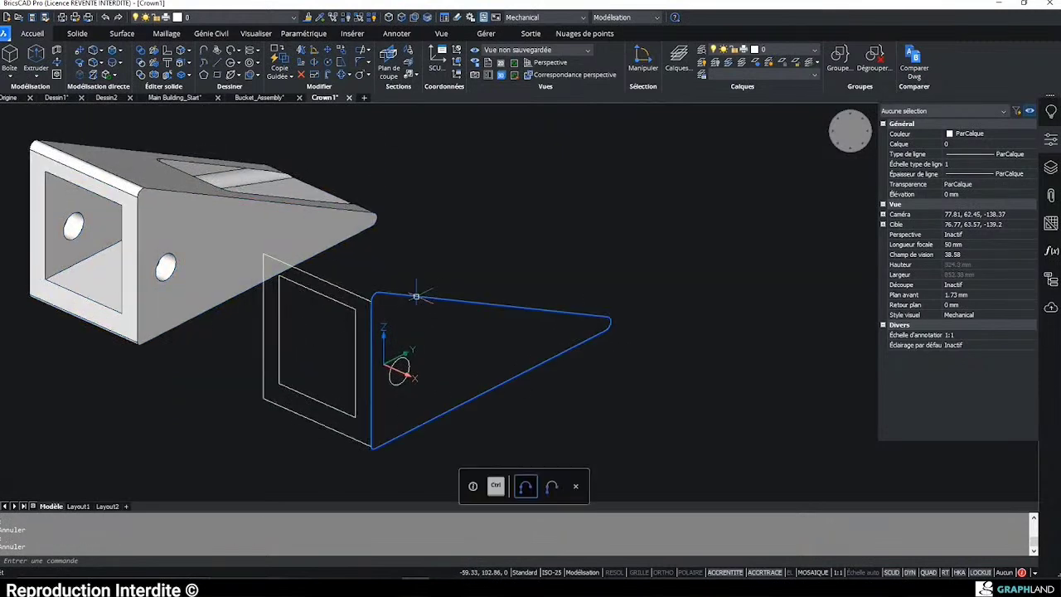
pyautogui.moveTo(416, 296)
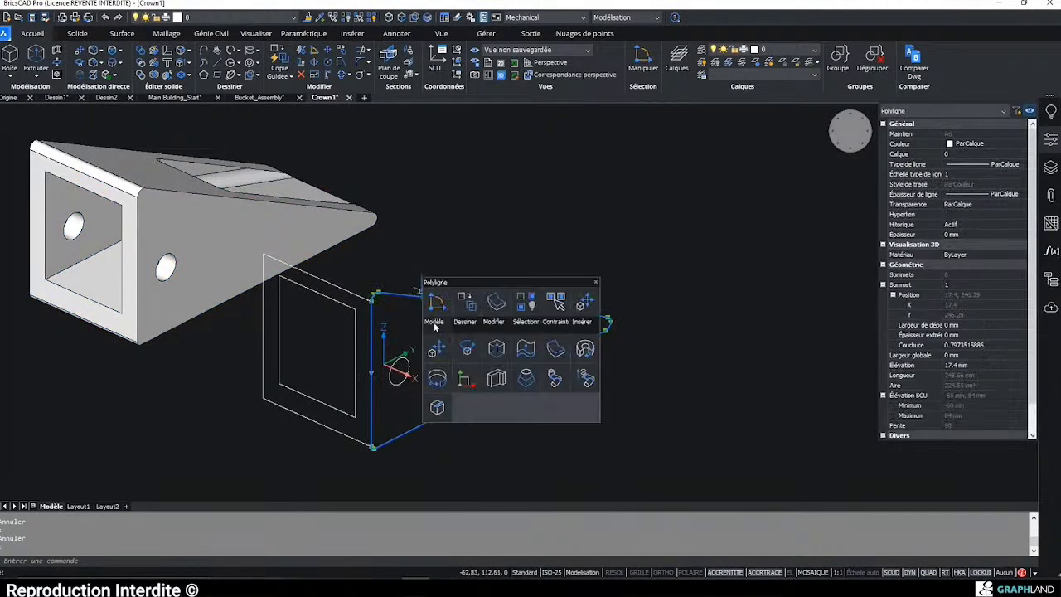
pyautogui.click(437, 349)
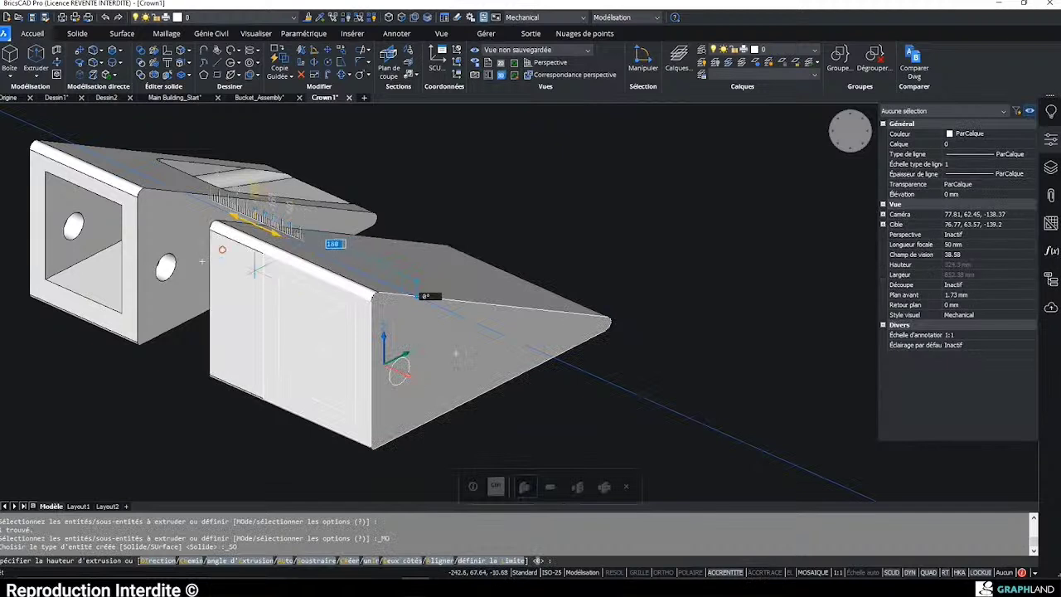
pyautogui.press('Escape')
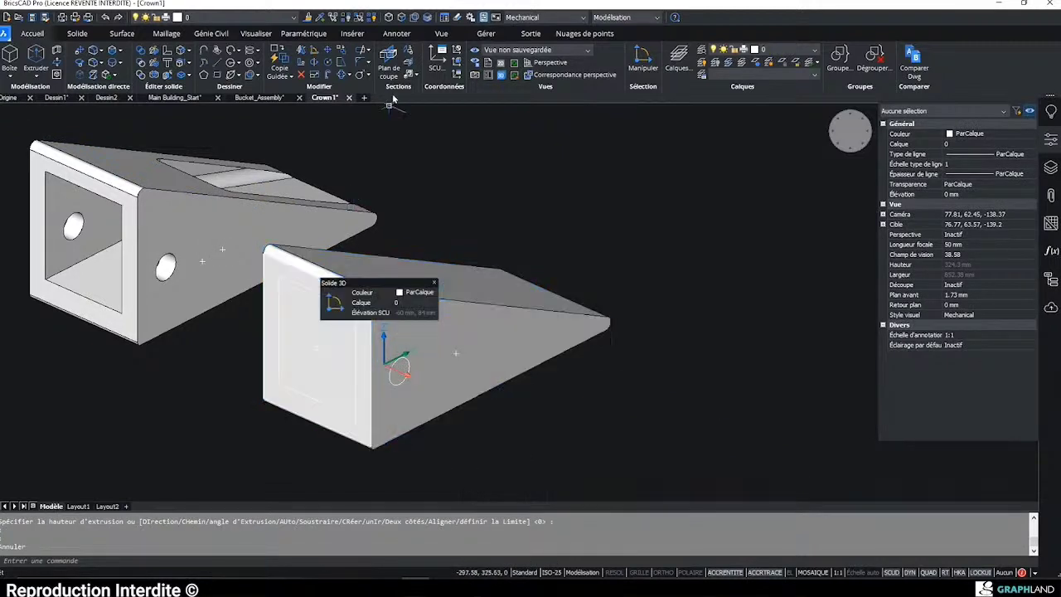
# - Extrude the rectangular end contour through the tooth solid in Subtract mode to cut an opening
pyautogui.hotkey('ctrl', 'z')
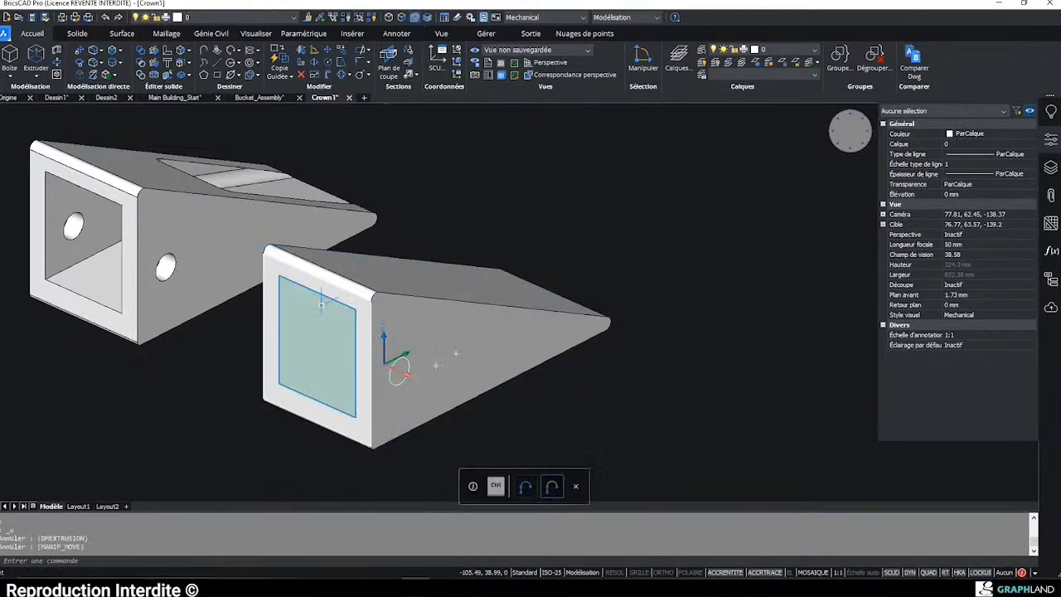
pyautogui.click(321, 305)
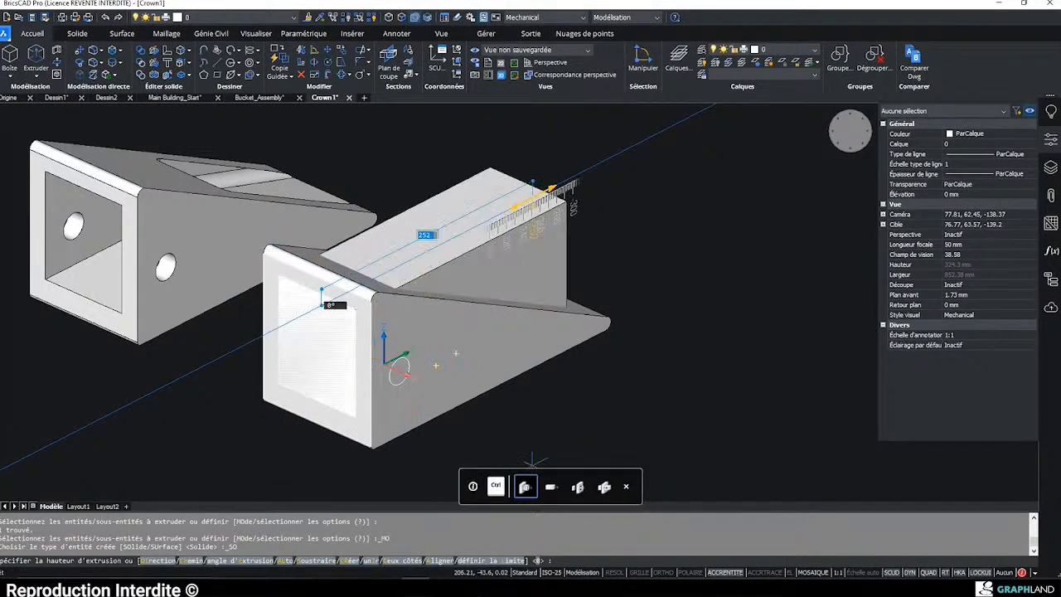
pyautogui.press('ctrl')
pyautogui.press('ctrl')
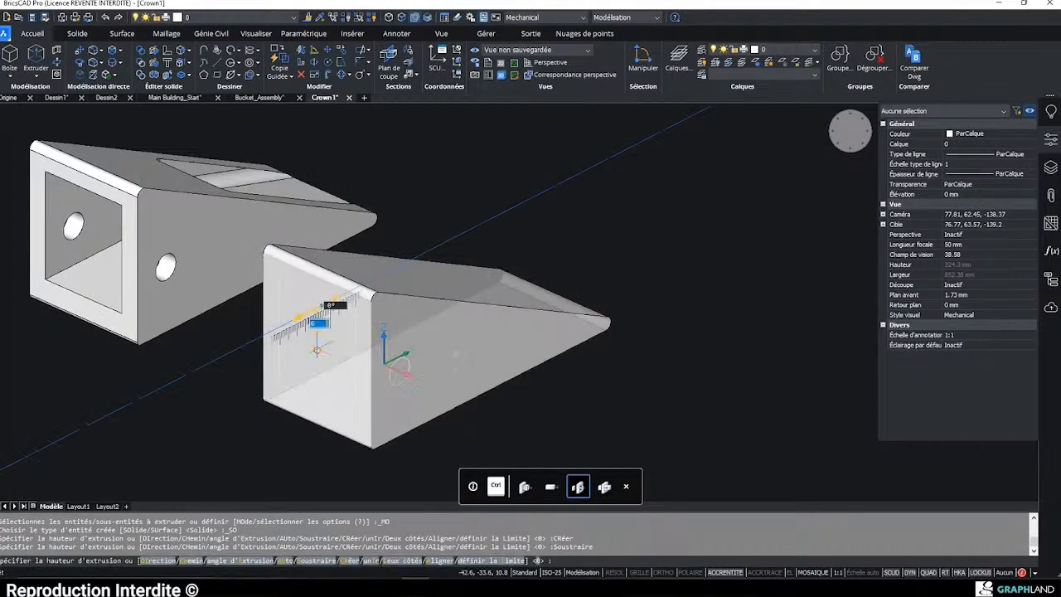
pyautogui.press('Return')
pyautogui.press('Escape')
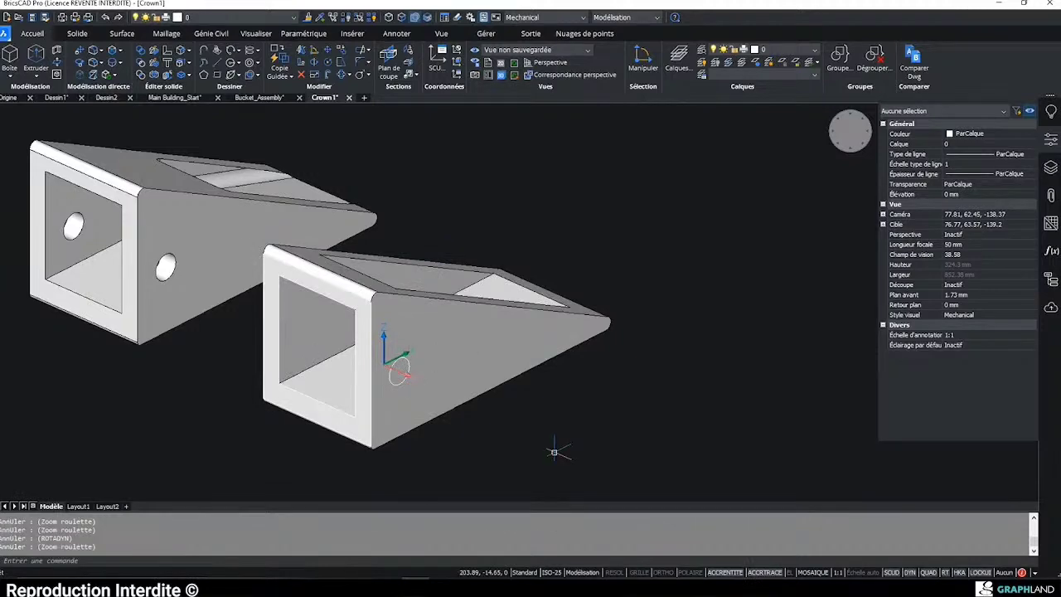
# - Delete the rounded faces at the tooth's tip and along the edges of its rectangular end, restoring sharp corners
pyautogui.click(357, 288)
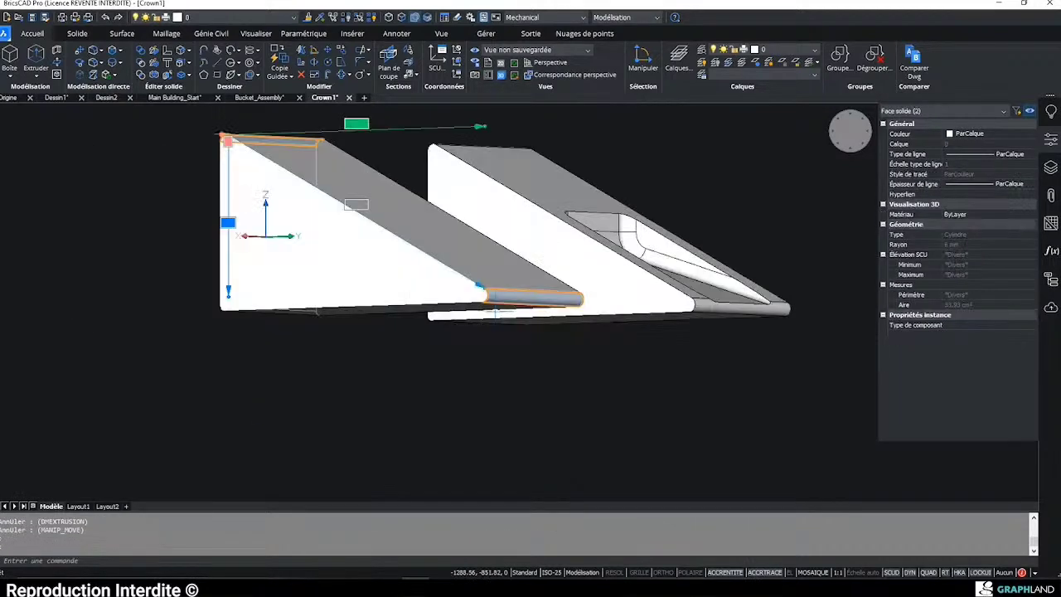
pyautogui.keyDown('shift'); pyautogui.moveTo(406, 349); pyautogui.dragTo(693, 301, button='middle'); pyautogui.keyUp('shift')
pyautogui.scroll(3, 384, 244)
pyautogui.click(385, 249)
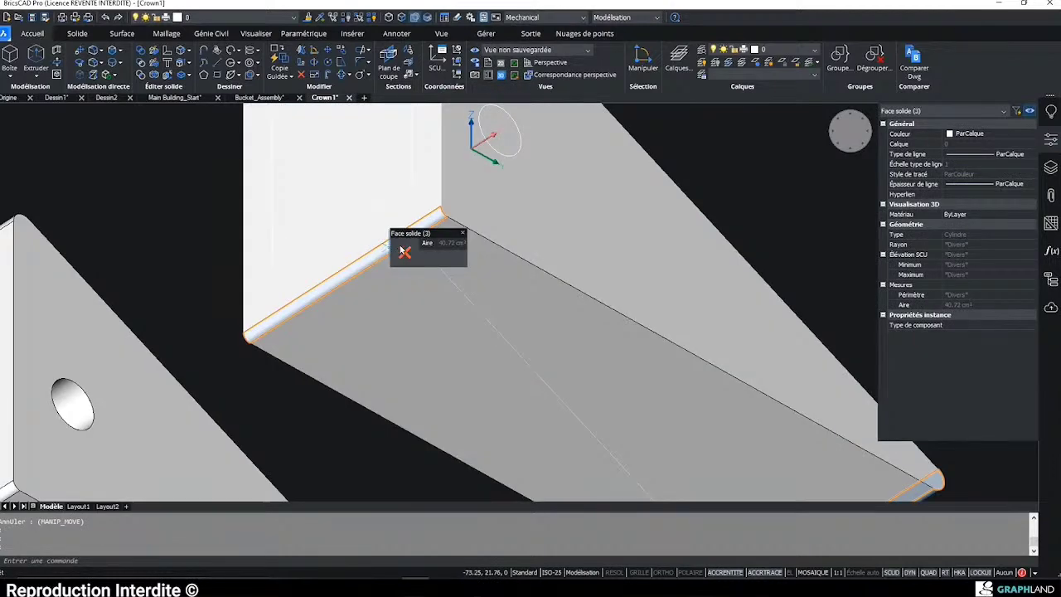
pyautogui.click(404, 252)
pyautogui.scroll(-5, 418, 275)
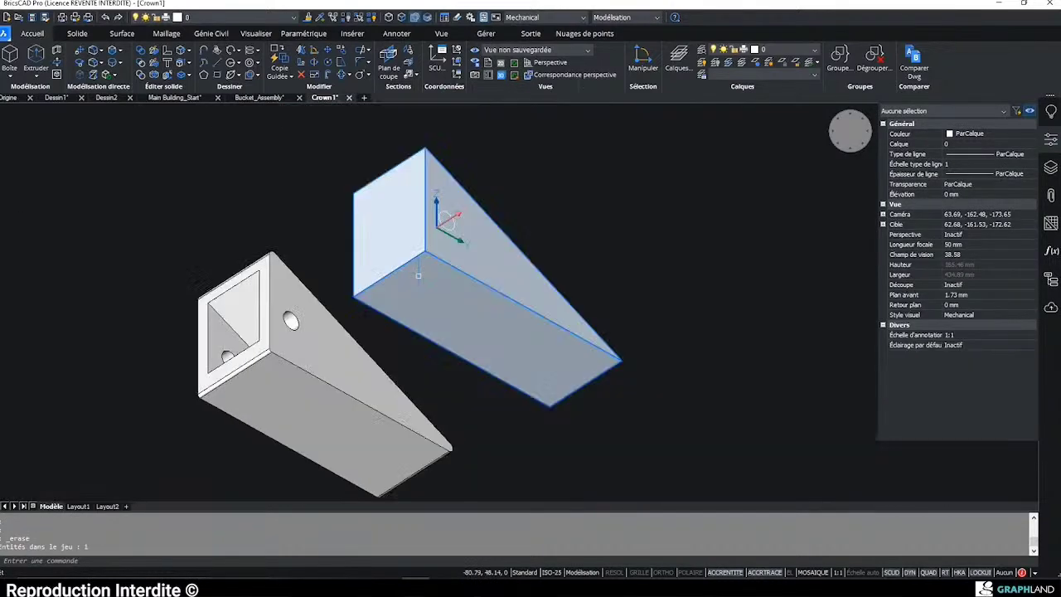
# - Copy the tooth's rectangular end face into the body as a region with SOLIDEDIT, and duplicate that region further along the tooth
pyautogui.keyDown('shift'); pyautogui.moveTo(418, 276); pyautogui.dragTo(384, 259, button='middle'); pyautogui.keyUp('shift')
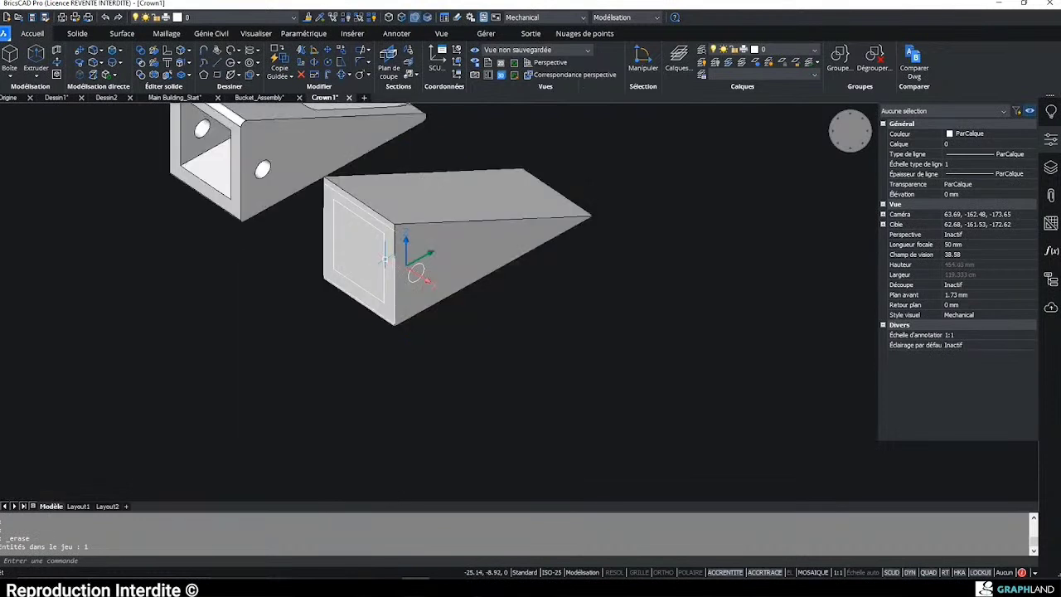
pyautogui.scroll(2, 383, 259)
pyautogui.write('_SOLID')
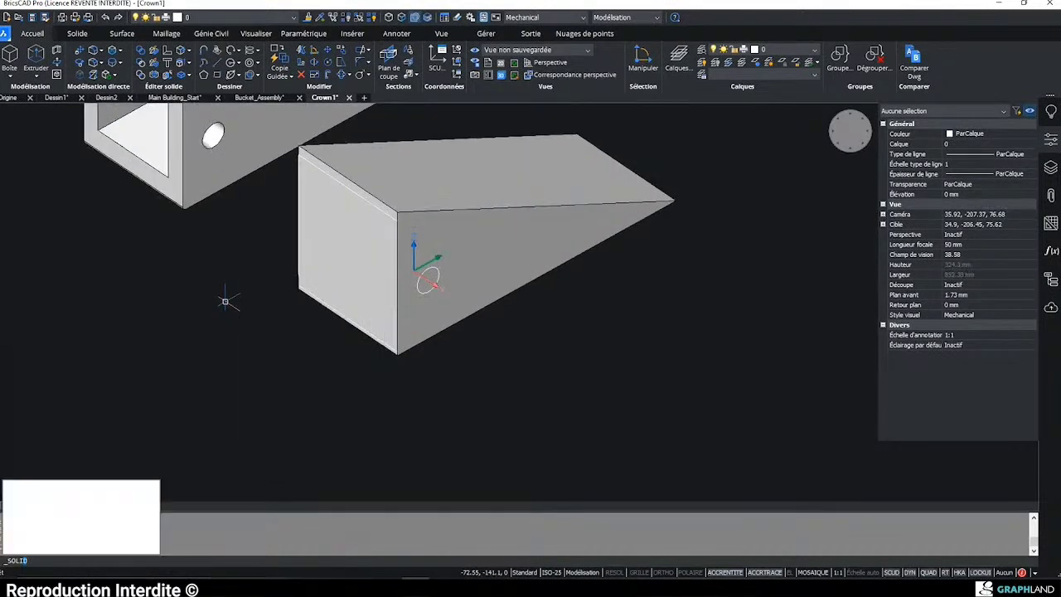
pyautogui.write('EDIT')
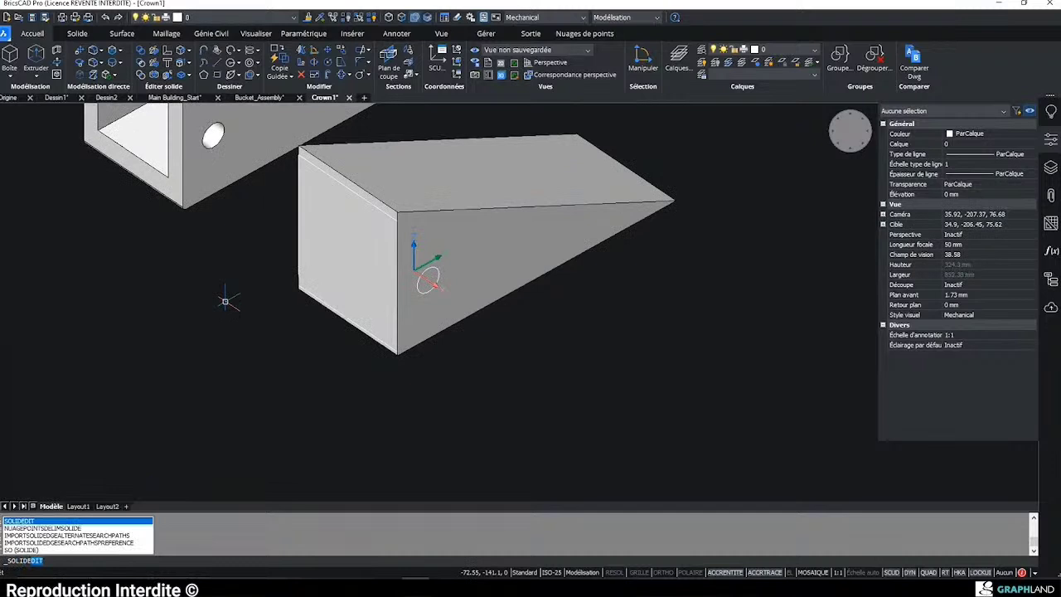
pyautogui.press('Return')
pyautogui.write('f')
pyautogui.press('Return')
pyautogui.write('c')
pyautogui.press('Return')
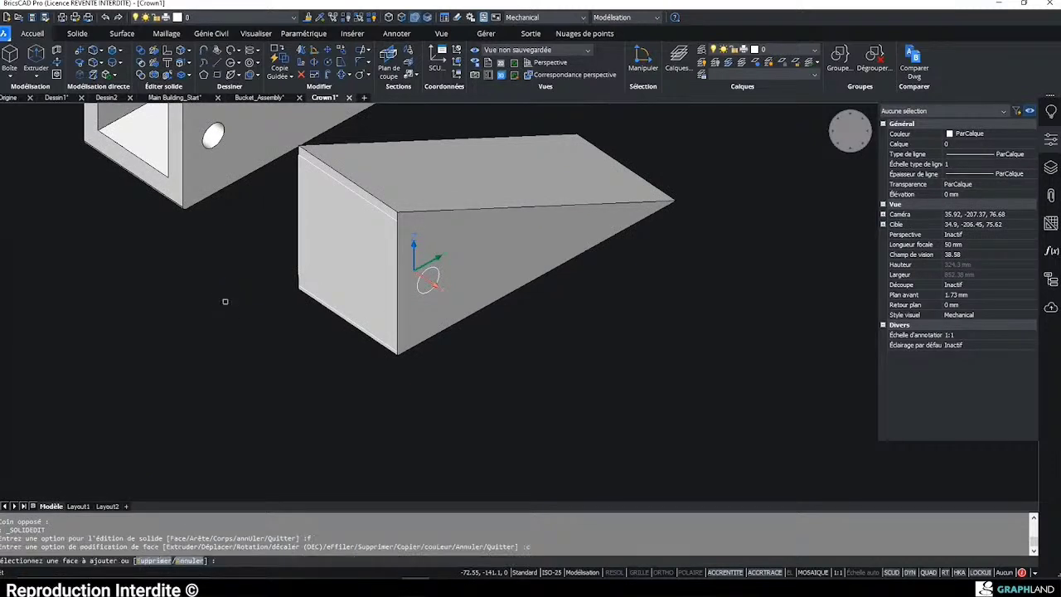
pyautogui.keyDown('shift'); pyautogui.moveTo(345, 352); pyautogui.dragTo(389, 235, button='middle'); pyautogui.keyUp('shift')
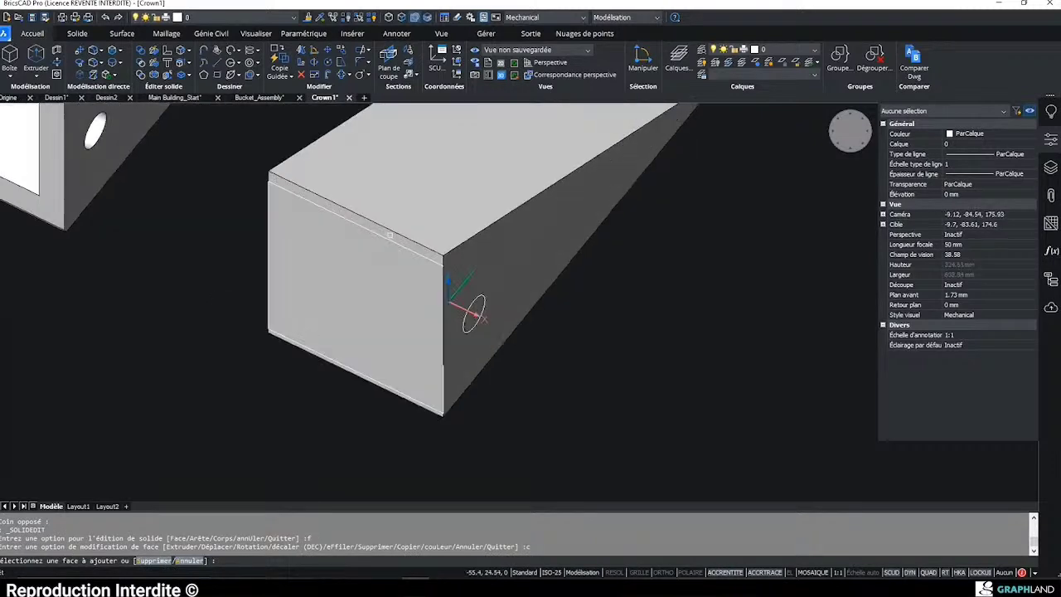
pyautogui.click(363, 286)
pyautogui.press('Return')
pyautogui.click(443, 255)
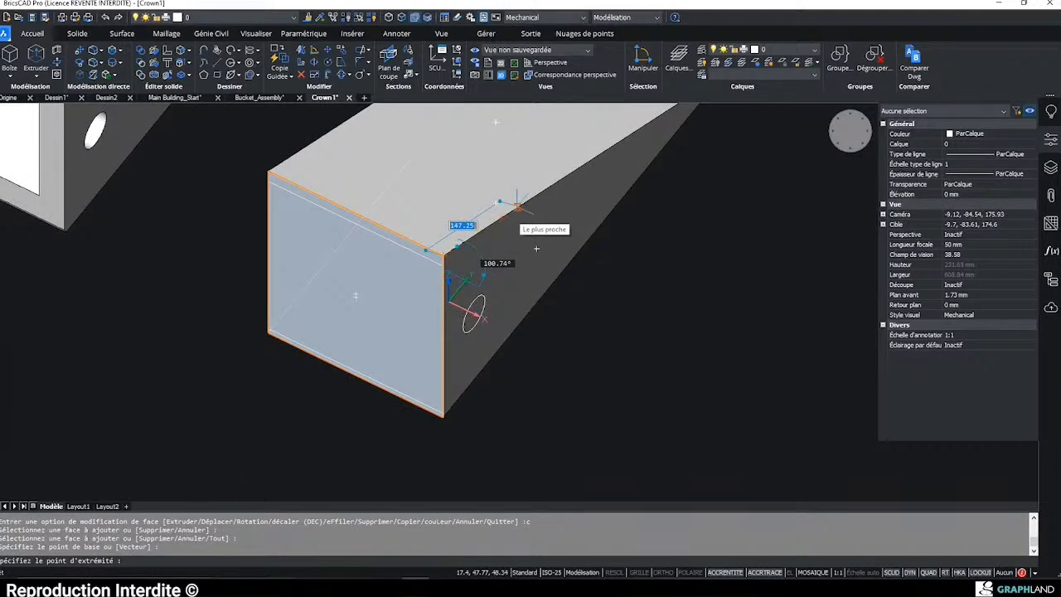
pyautogui.write('10')
pyautogui.press('Return')
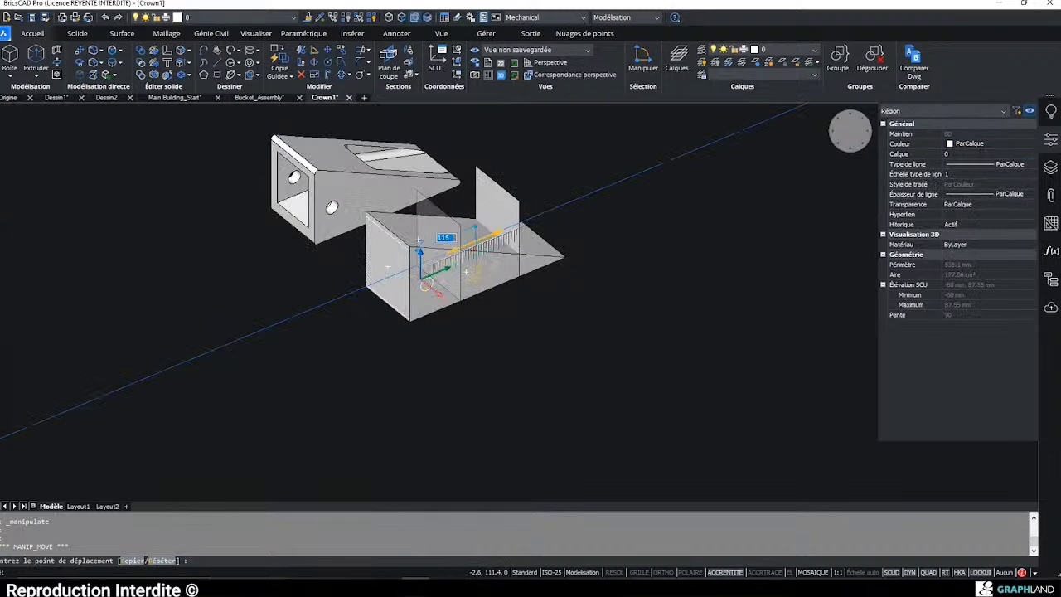
pyautogui.write('c')
pyautogui.press('Return')
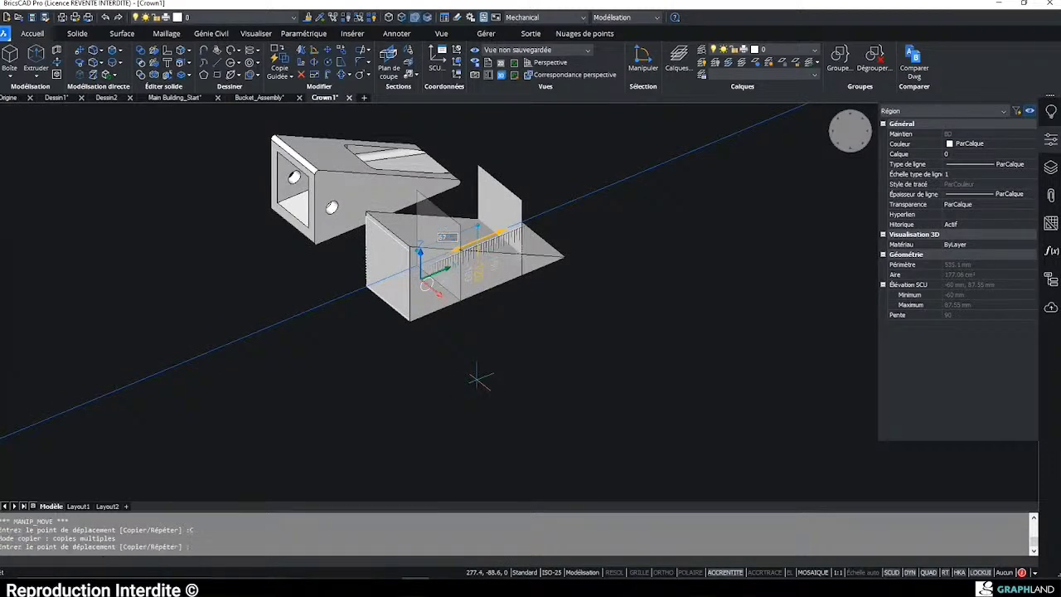
# - Imprint both region copies onto the tooth solid, erasing the source regions
pyautogui.click(184, 51)
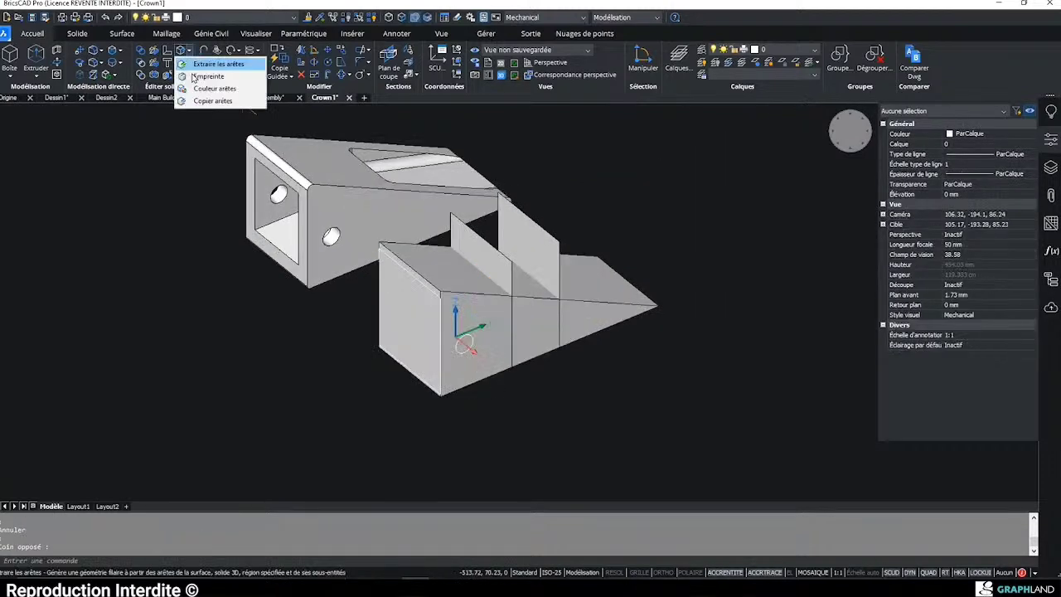
pyautogui.click(193, 77)
pyautogui.click(487, 264)
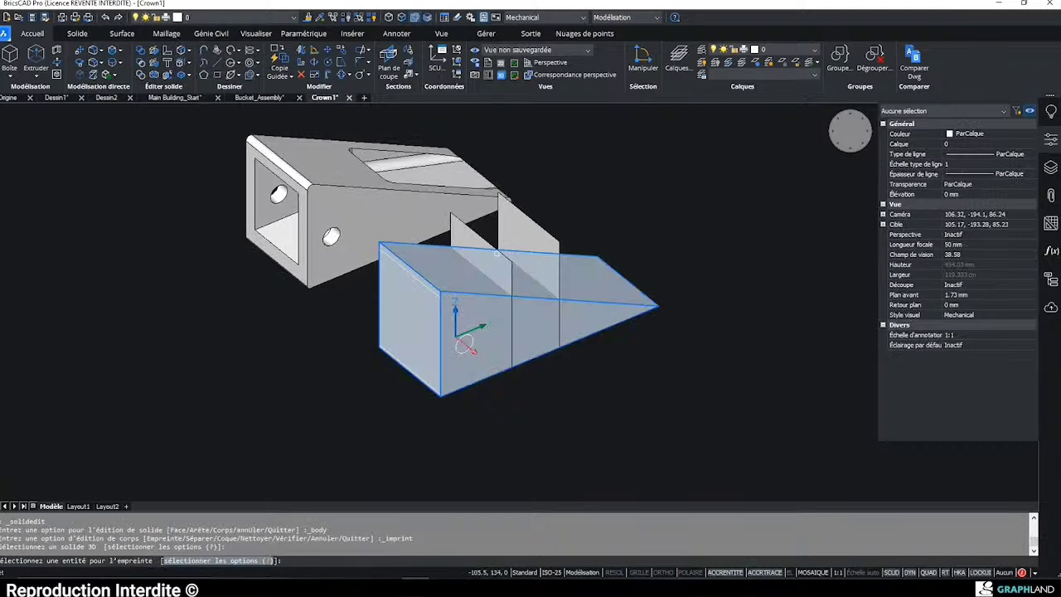
pyautogui.click(471, 229)
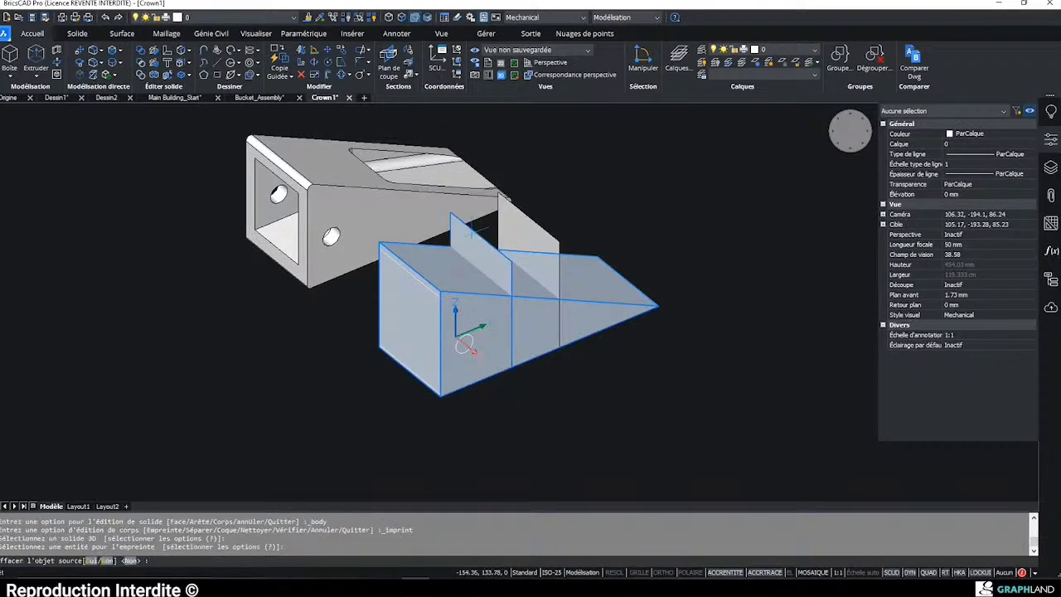
pyautogui.write('O')
pyautogui.press('Return')
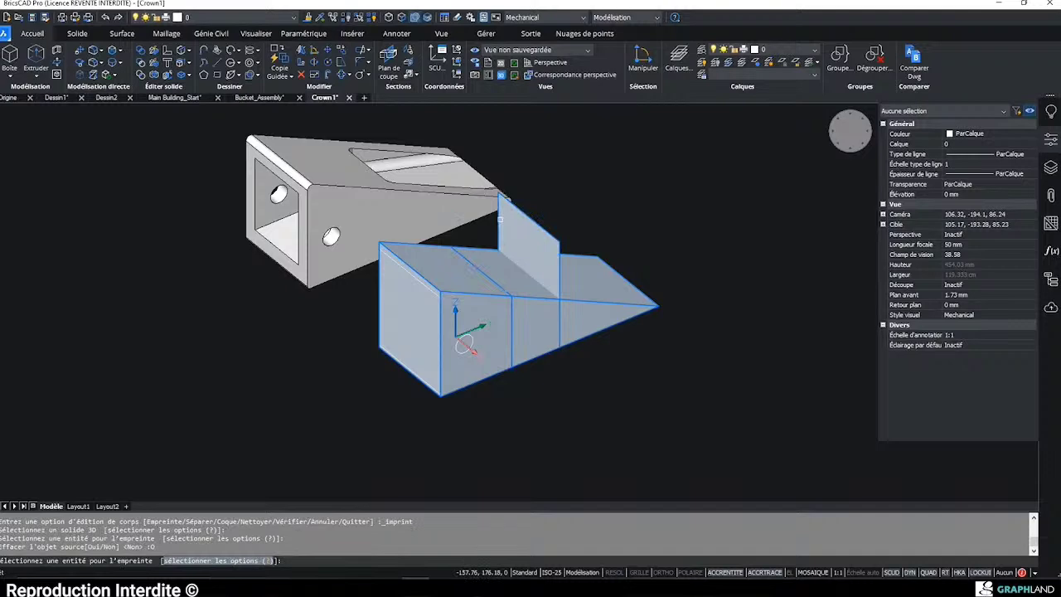
pyautogui.click(499, 220)
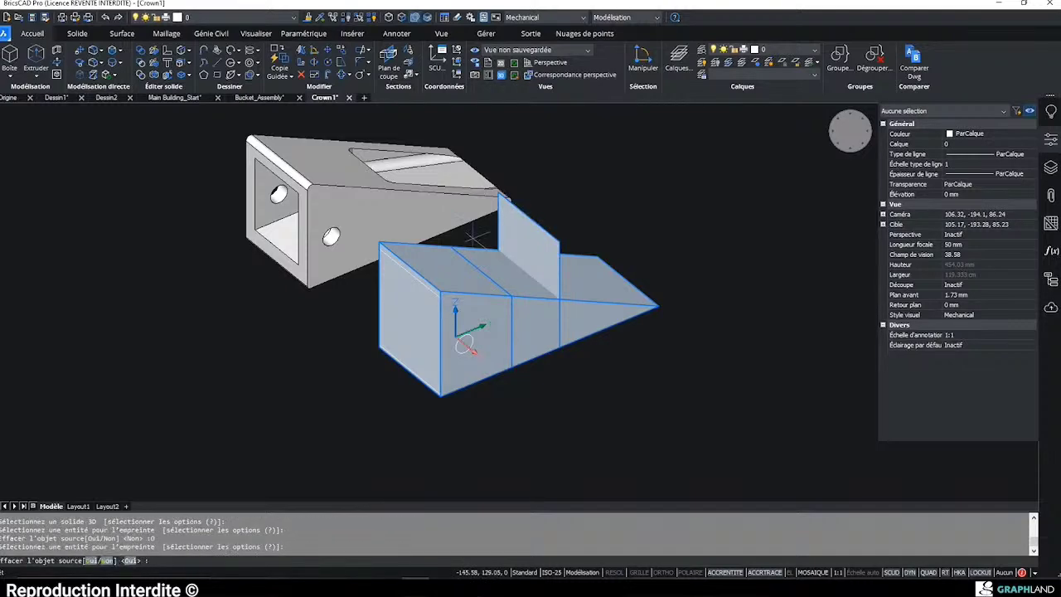
pyautogui.press('Return')
pyautogui.press('Escape')
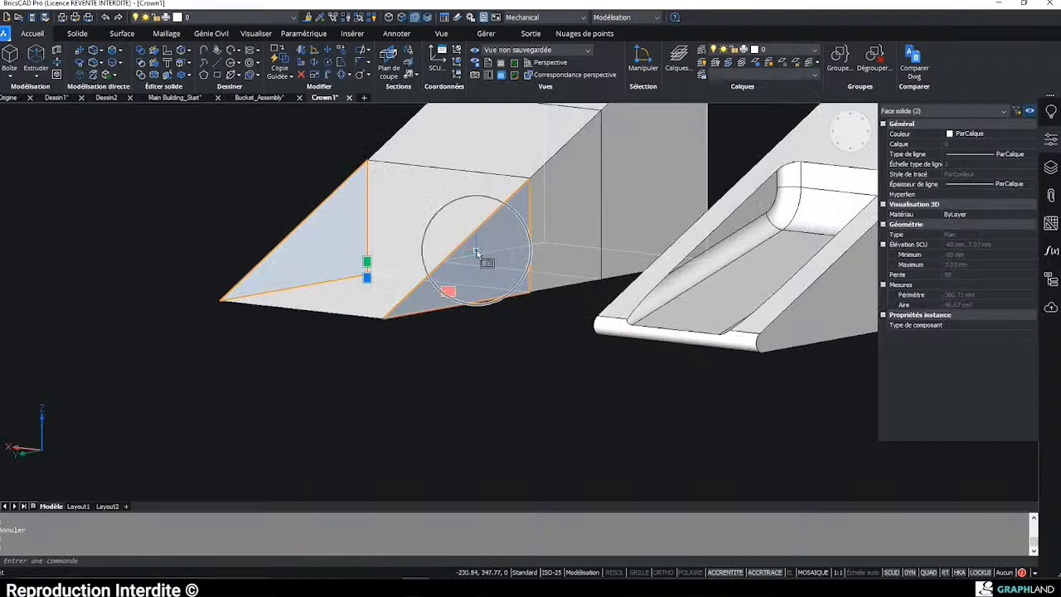
# - Push/pull the two triangular side faces of the tip section outward to widen the tip to 180 mm
pyautogui.click(465, 273)
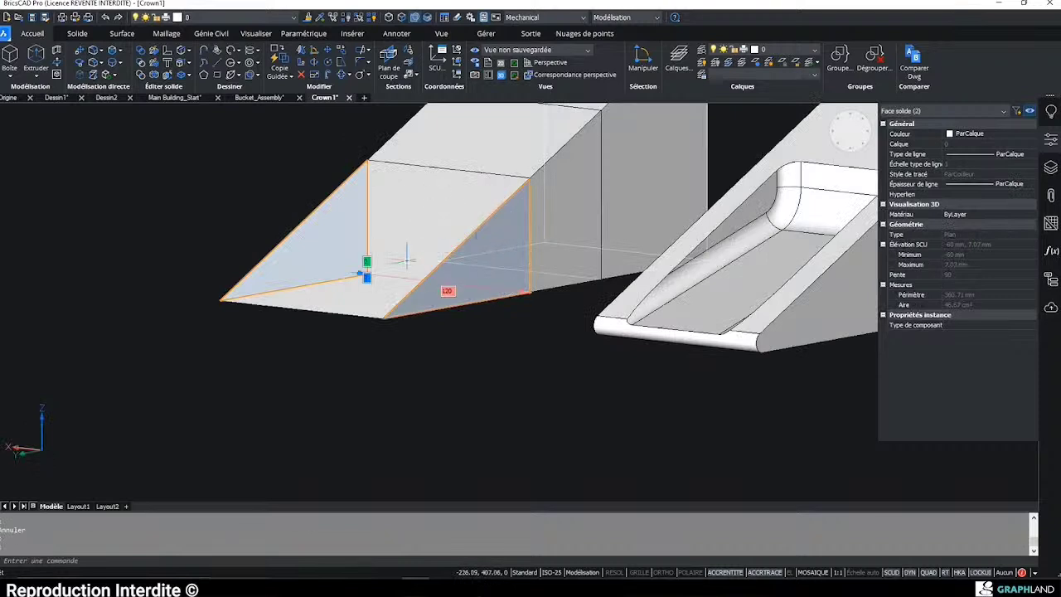
pyautogui.keyDown('shift'); pyautogui.moveTo(413, 294); pyautogui.dragTo(631, 300, button='middle'); pyautogui.keyUp('shift')
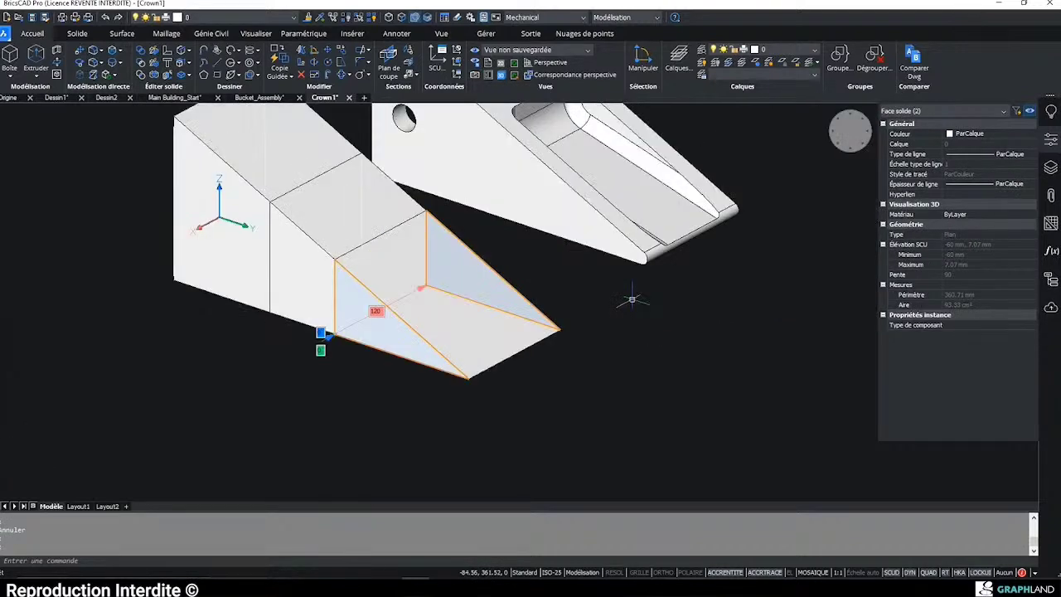
pyautogui.moveTo(387, 313)
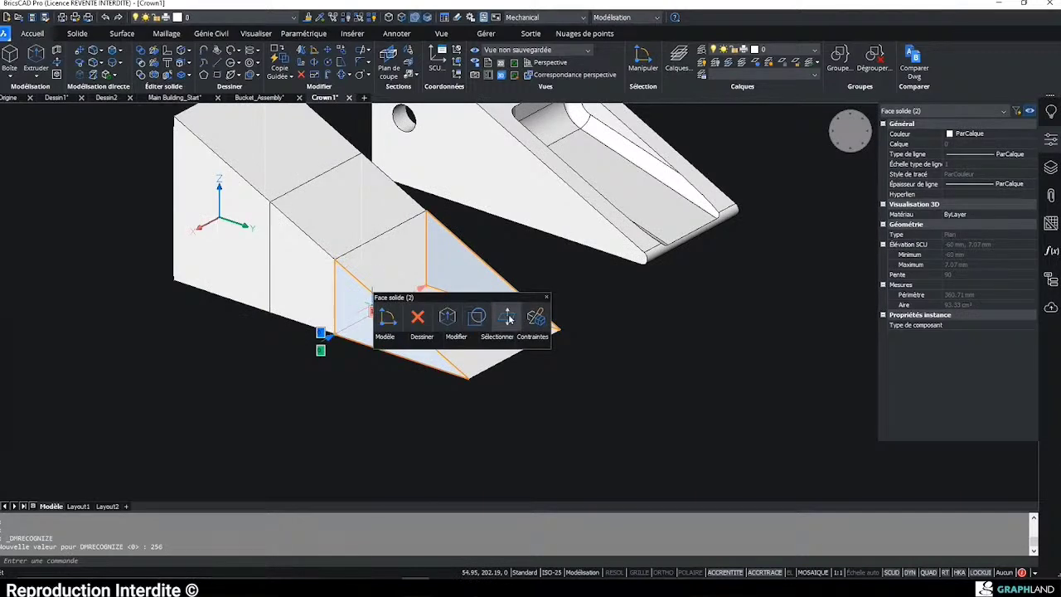
pyautogui.click(510, 320)
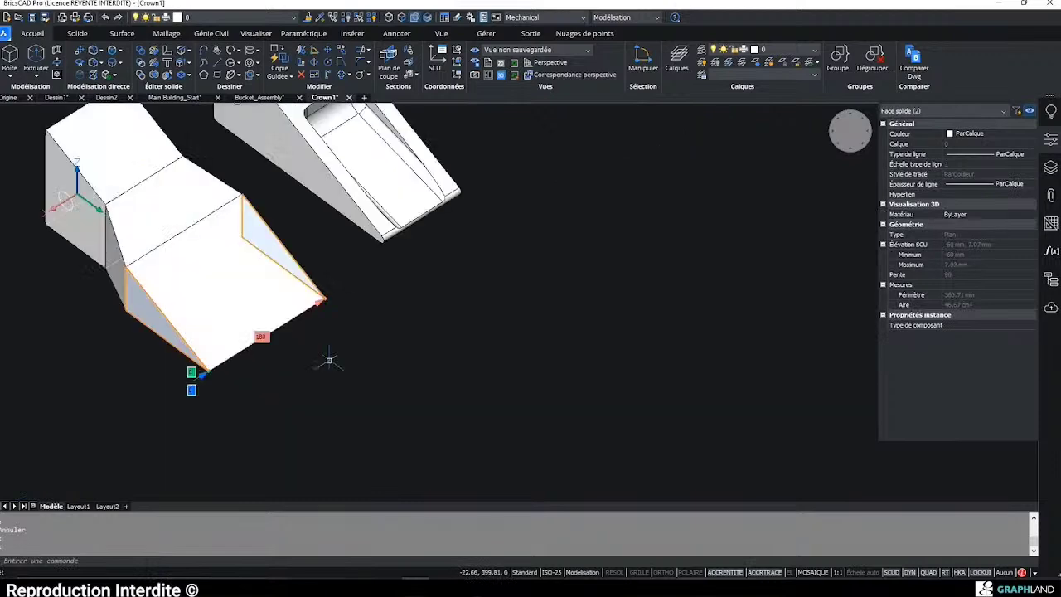
# - Apply a 3D Fix constraint to the widened side faces of the tip section
pyautogui.keyDown('shift'); pyautogui.moveTo(326, 360); pyautogui.dragTo(480, 352, button='middle'); pyautogui.keyUp('shift')
pyautogui.rightClick(309, 312)
pyautogui.moveTo(426, 341)
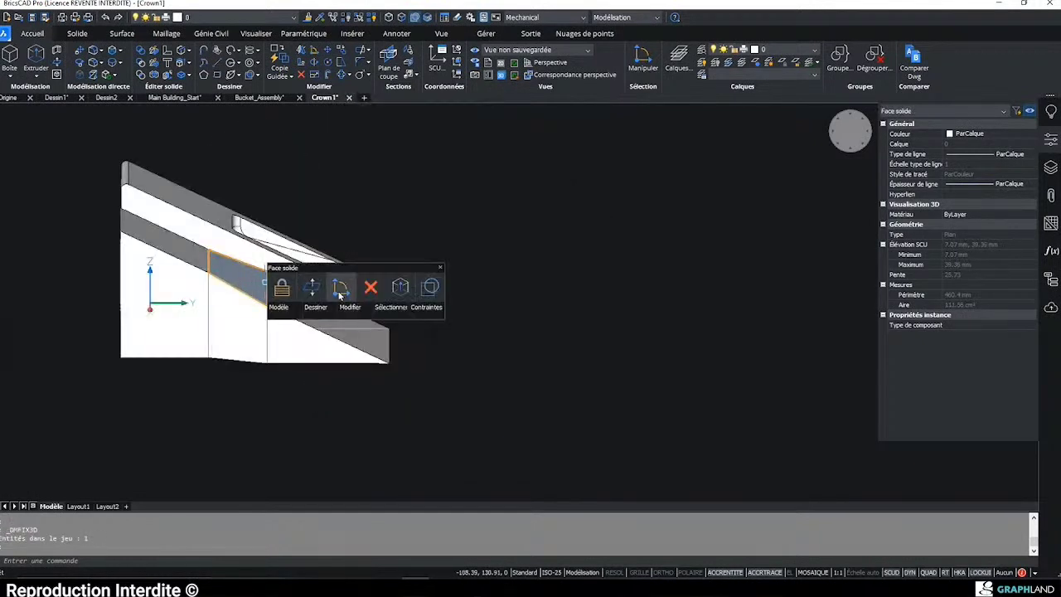
pyautogui.click(282, 288)
pyautogui.keyDown('shift'); pyautogui.moveTo(248, 256); pyautogui.dragTo(236, 300, button='middle'); pyautogui.keyUp('shift')
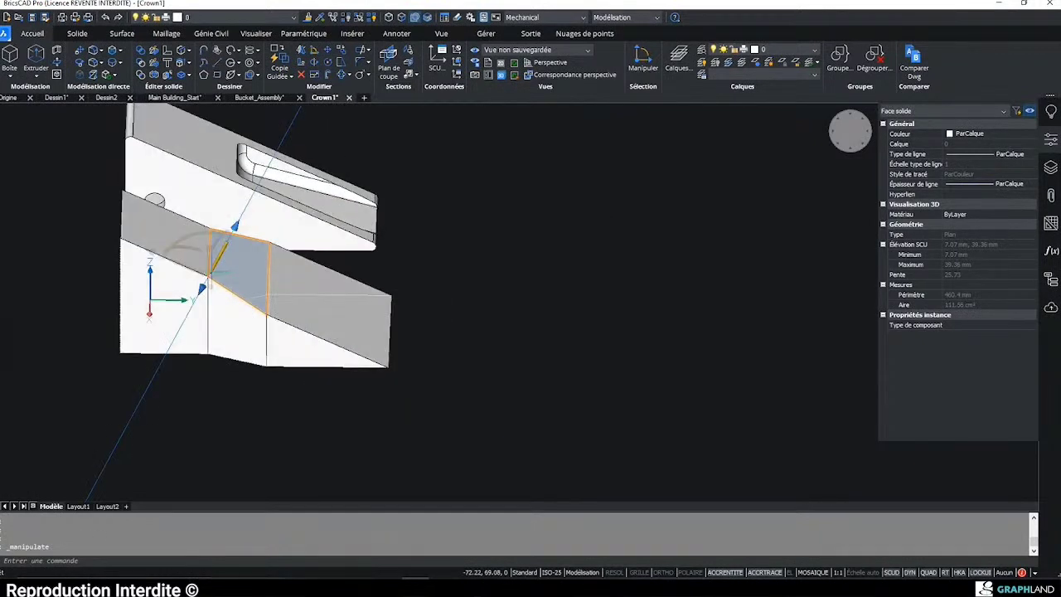
pyautogui.click(173, 247)
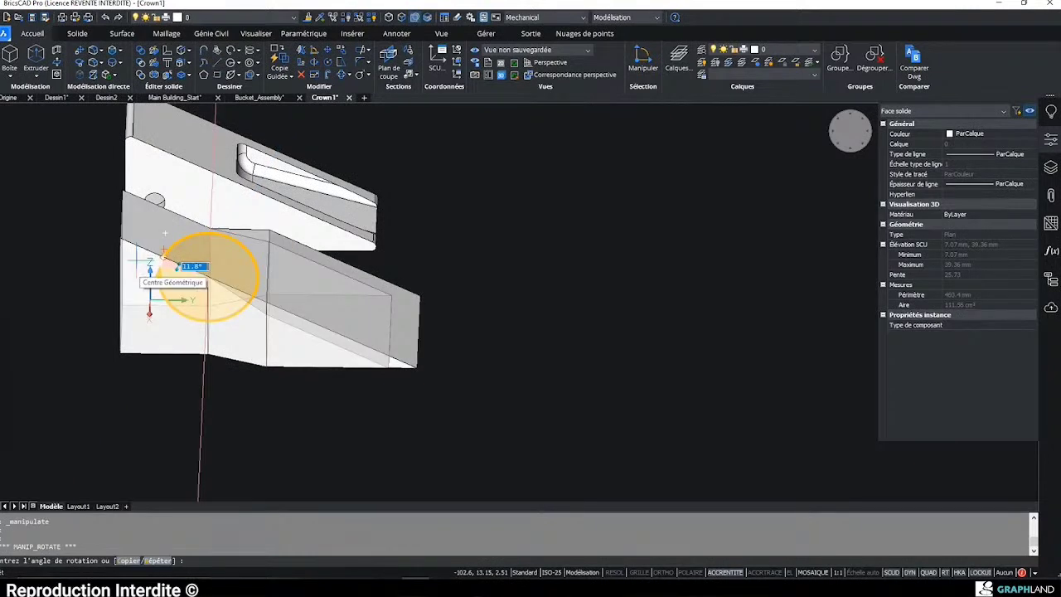
pyautogui.press('Escape')
pyautogui.press('Escape')
# - Rotate the underside face of the tooth's transition section upward about its edge with the Manipulator
pyautogui.keyDown('shift'); pyautogui.moveTo(319, 352); pyautogui.dragTo(325, 278, button='middle'); pyautogui.keyUp('shift')
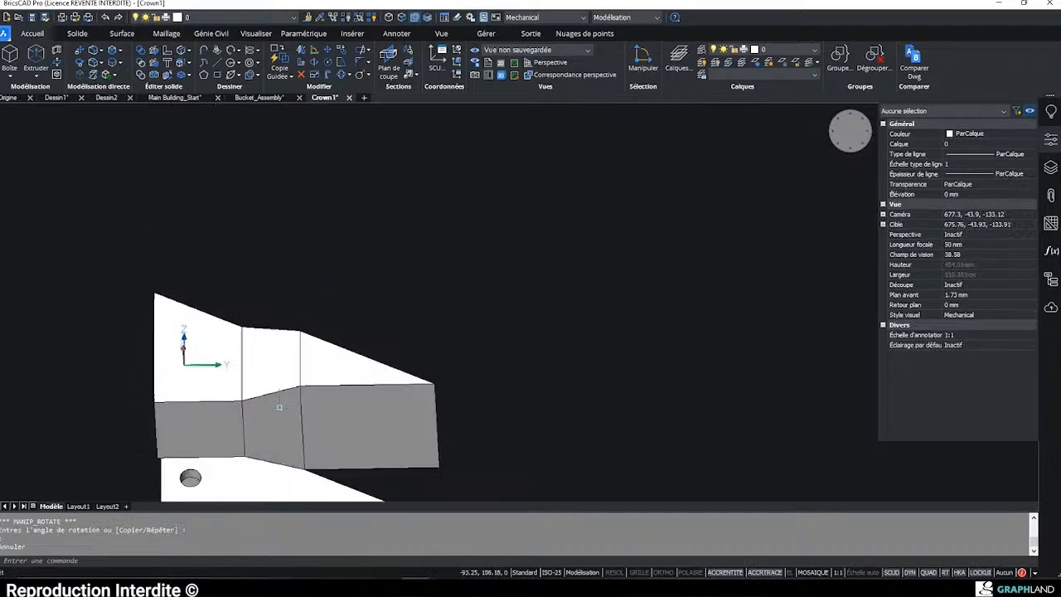
pyautogui.click(269, 416)
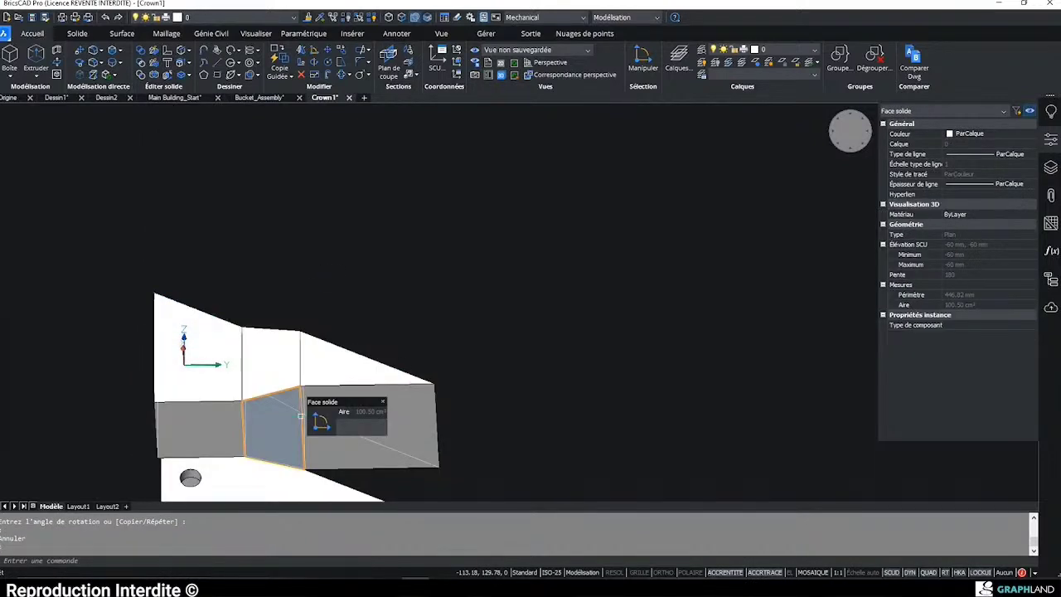
pyautogui.click(320, 423)
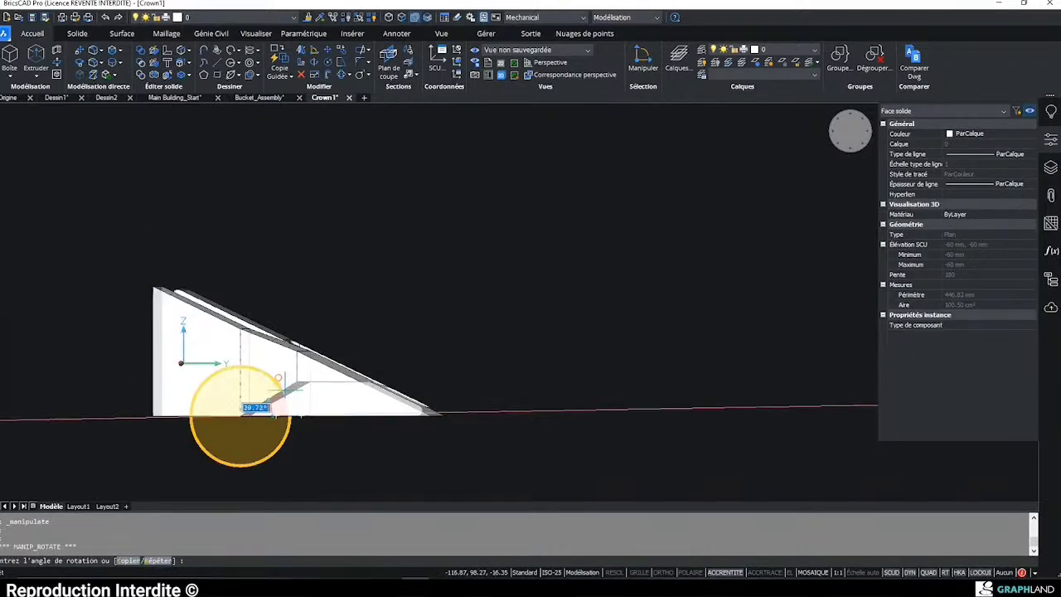
pyautogui.click(290, 402)
pyautogui.press('Escape')
# - Fillet the seven transverse edges of the rebuilt tooth, selected together with a narrow window along its length
pyautogui.keyDown('shift'); pyautogui.moveTo(294, 403); pyautogui.dragTo(462, 383, button='middle'); pyautogui.keyUp('shift')
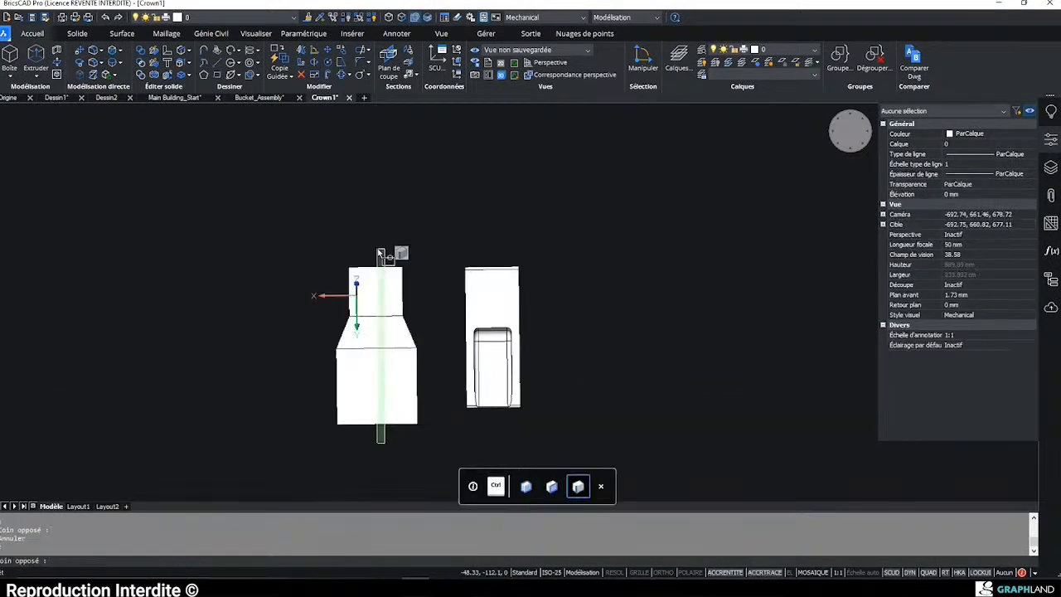
pyautogui.click(363, 240)
pyautogui.moveTo(372, 282)
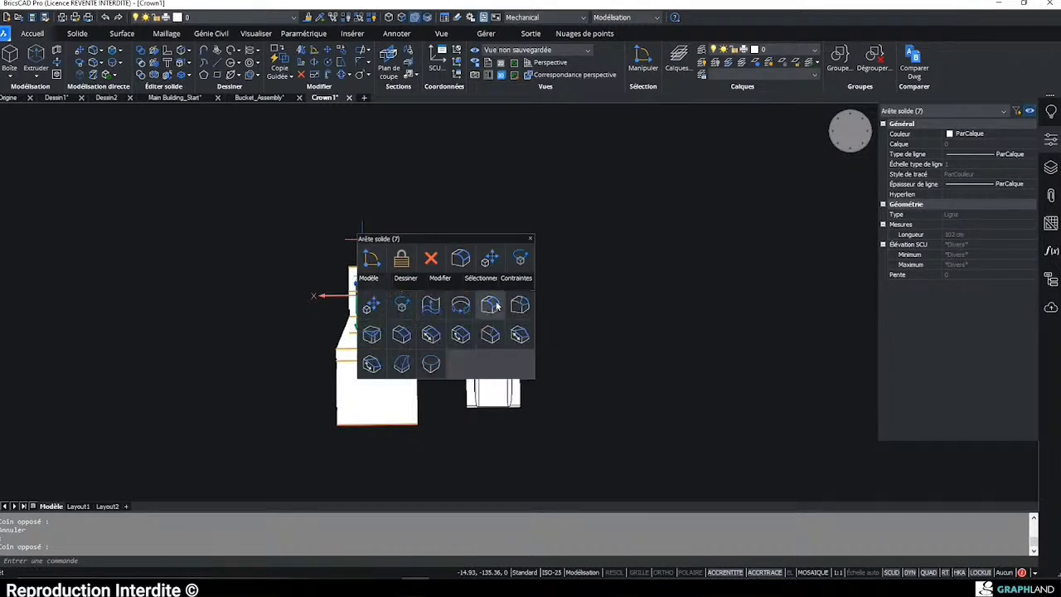
pyautogui.click(496, 306)
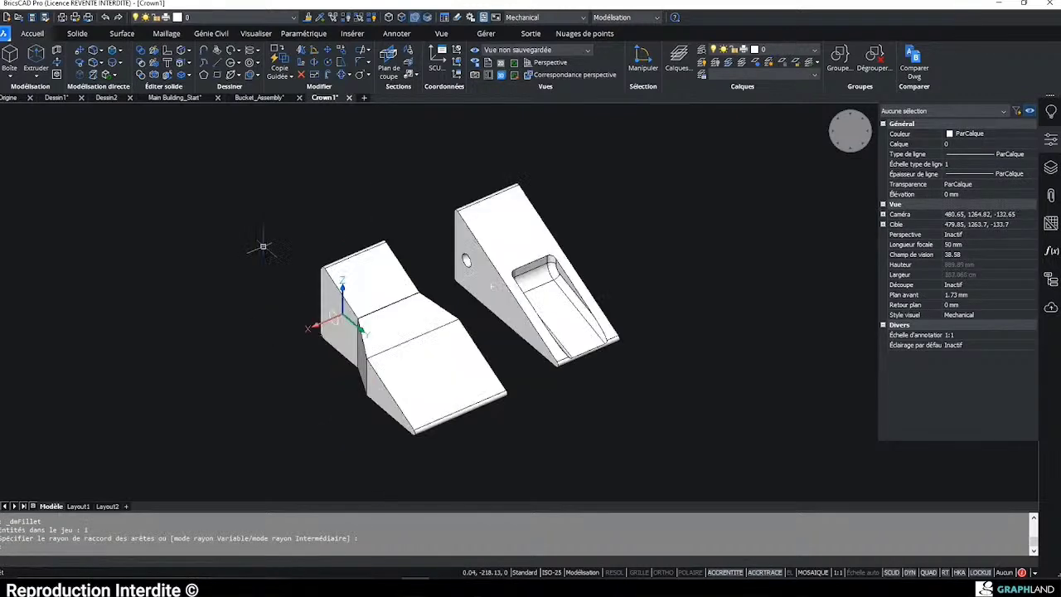
pyautogui.keyDown('shift'); pyautogui.moveTo(406, 338); pyautogui.dragTo(568, 276, button='middle'); pyautogui.keyUp('shift')
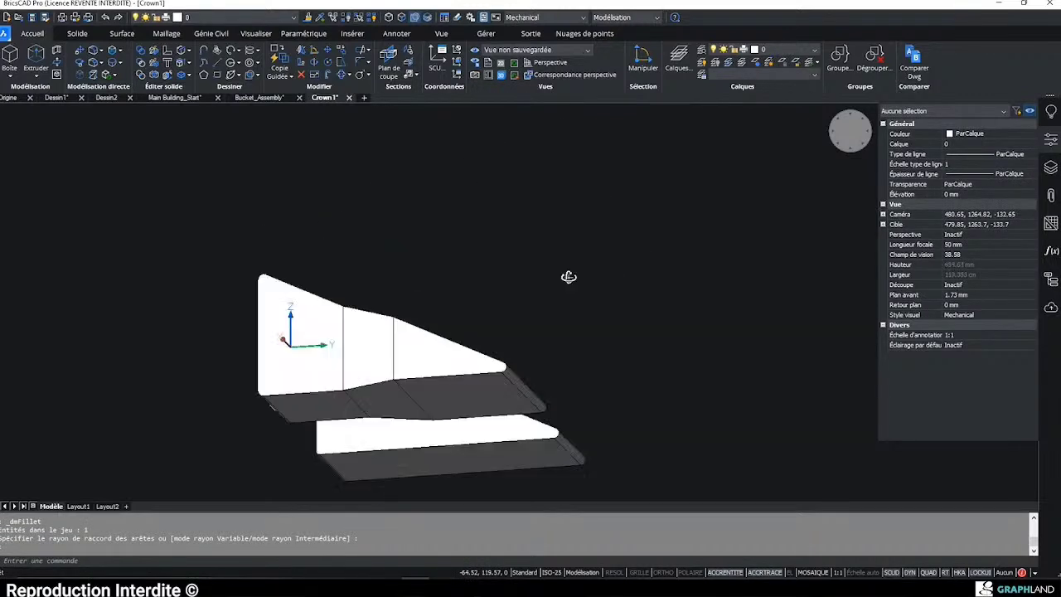
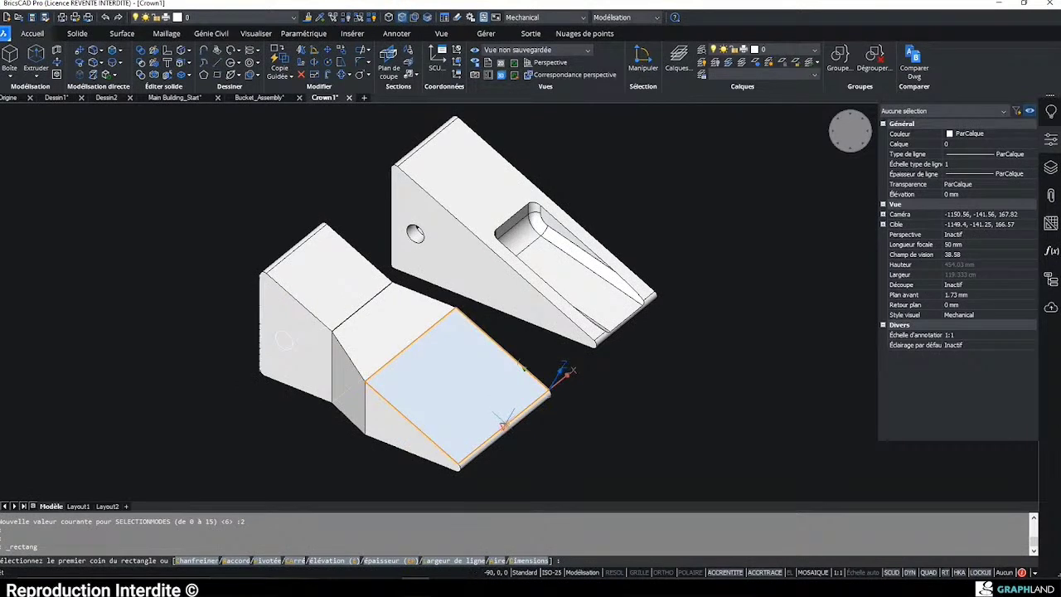
# - Draw a 200 mm by 20 mm rectangle lengthwise along the middle of the tip section's sloped upper face
pyautogui.click(504, 426)
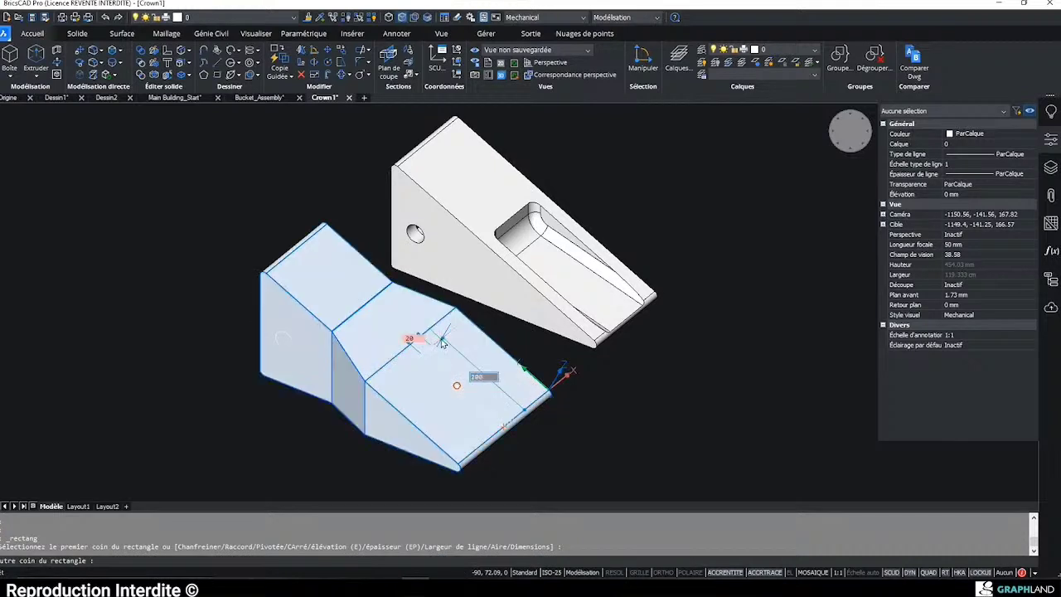
pyautogui.click(442, 340)
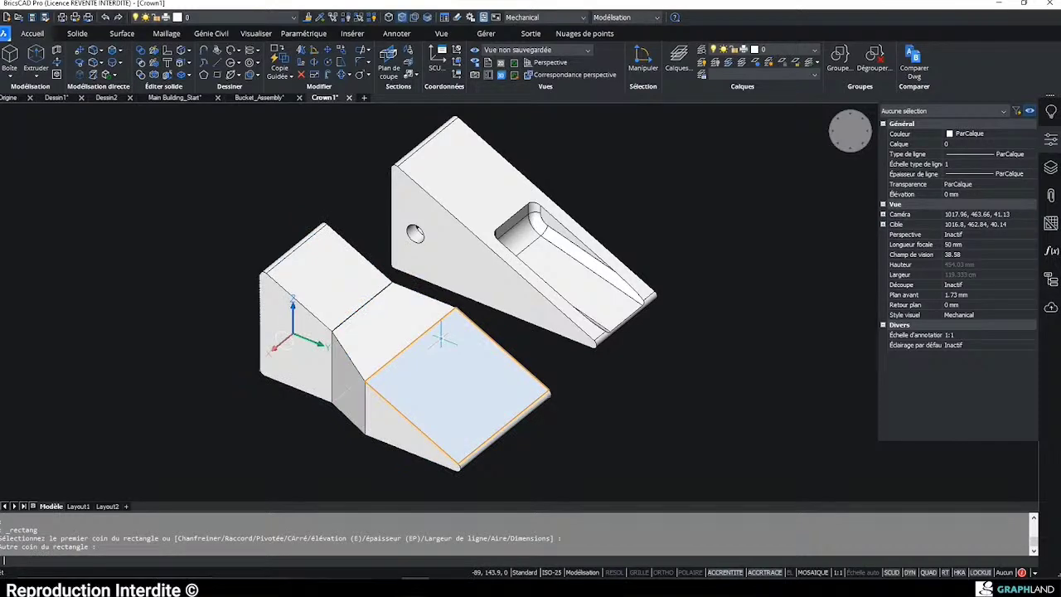
pyautogui.press('Escape')
# - Extrude the narrow rectangle perpendicular to the tip's sloped face into a raised solid bar
pyautogui.click(442, 345)
pyautogui.moveTo(429, 388)
pyautogui.keyDown('shift'); pyautogui.mouseDown(button='middle')
pyautogui.moveTo(471, 392)
pyautogui.moveTo(527, 357)
pyautogui.moveTo(469, 356)
pyautogui.mouseUp(button='middle'); pyautogui.keyUp('shift')
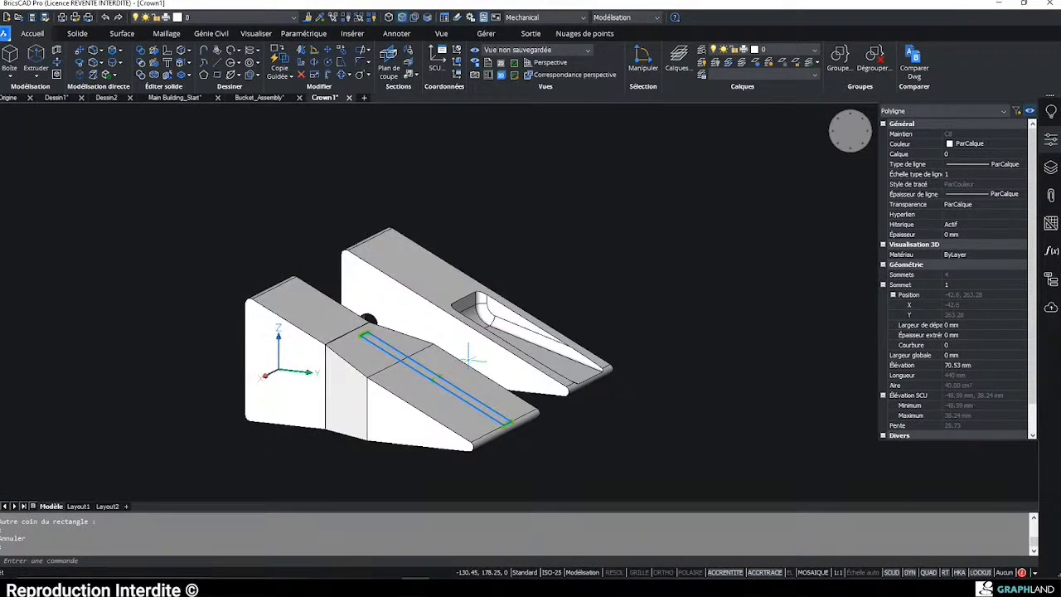
pyautogui.scroll(3, 401, 357)
pyautogui.click(403, 351)
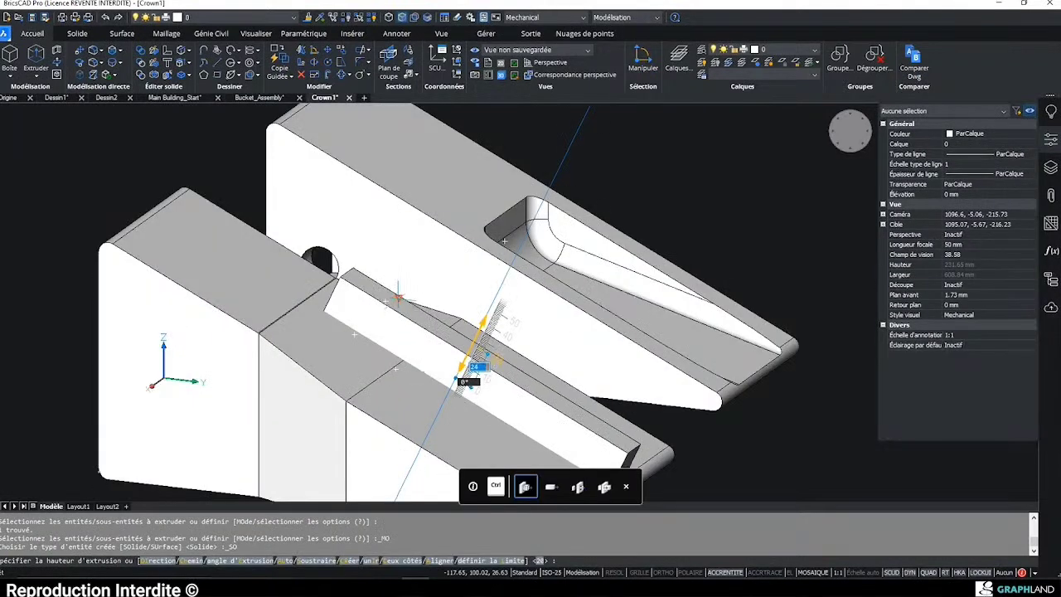
pyautogui.keyDown('shift'); pyautogui.moveTo(462, 377); pyautogui.dragTo(581, 353, button='middle'); pyautogui.keyUp('shift')
pyautogui.click(342, 279)
# - Combine the extruded bar, its overlapping lower solid and the tooth body with Union
pyautogui.scroll(3, 249, 317)
pyautogui.moveTo(245, 315)
pyautogui.keyDown('shift'); pyautogui.mouseDown(button='middle')
pyautogui.moveTo(272, 317)
pyautogui.moveTo(239, 313)
pyautogui.mouseUp(button='middle'); pyautogui.keyUp('shift')
pyautogui.scroll(1, 239, 313)
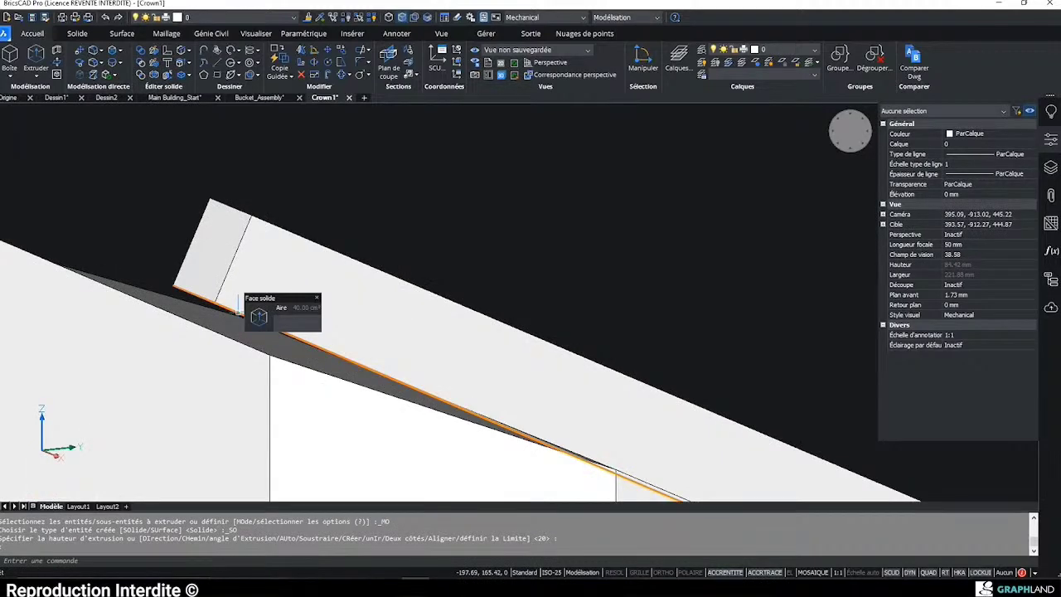
pyautogui.scroll(-3, 313, 312)
pyautogui.keyDown('shift'); pyautogui.moveTo(472, 353); pyautogui.dragTo(277, 282, button='middle'); pyautogui.keyUp('shift')
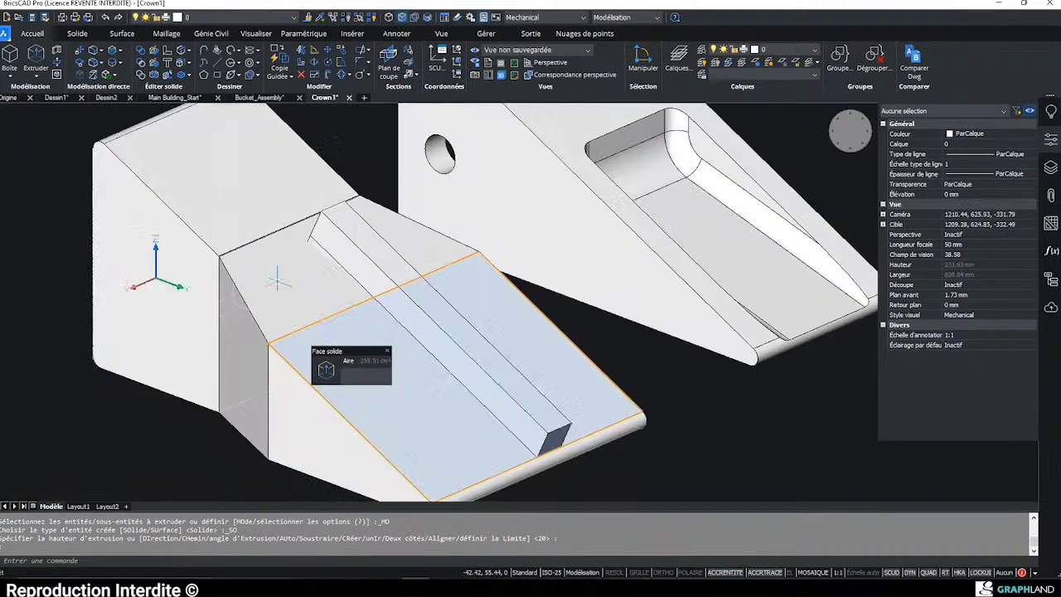
pyautogui.click(308, 235)
pyautogui.scroll(5, 315, 219)
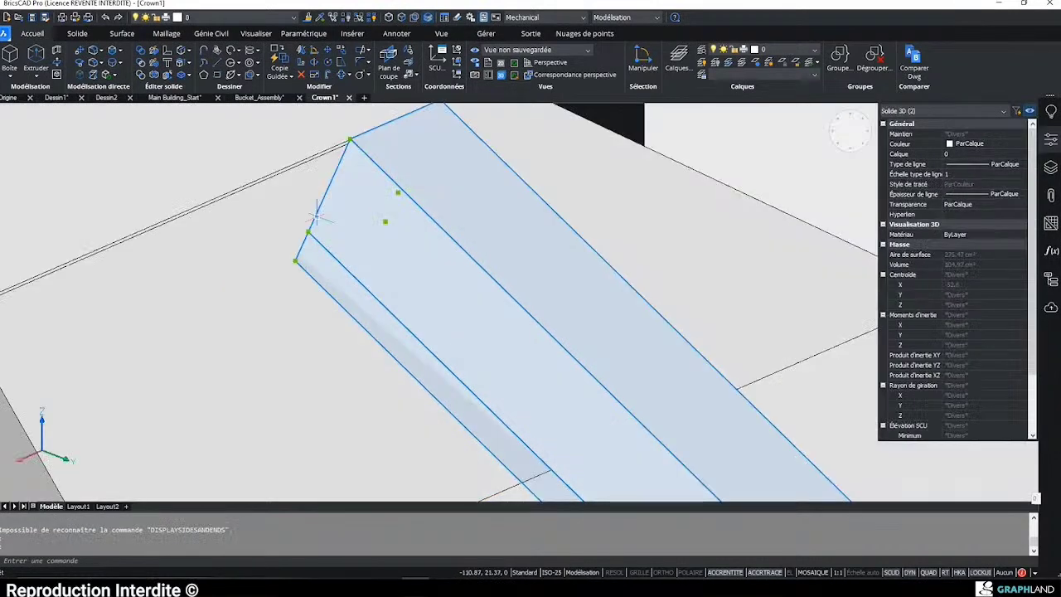
pyautogui.click(77, 34)
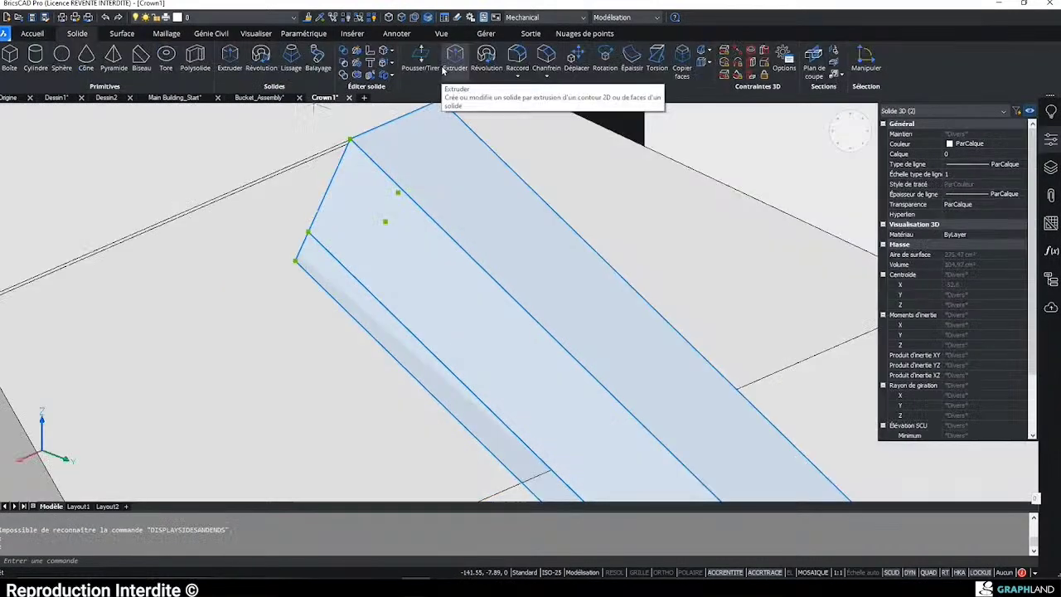
pyautogui.click(342, 51)
pyautogui.scroll(-5, 309, 224)
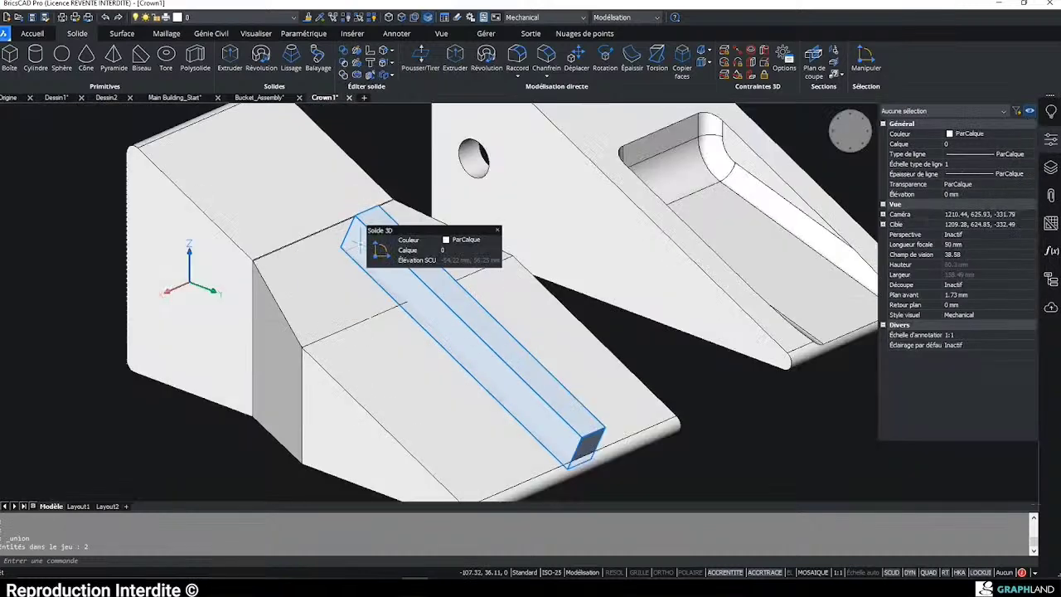
pyautogui.click(308, 224)
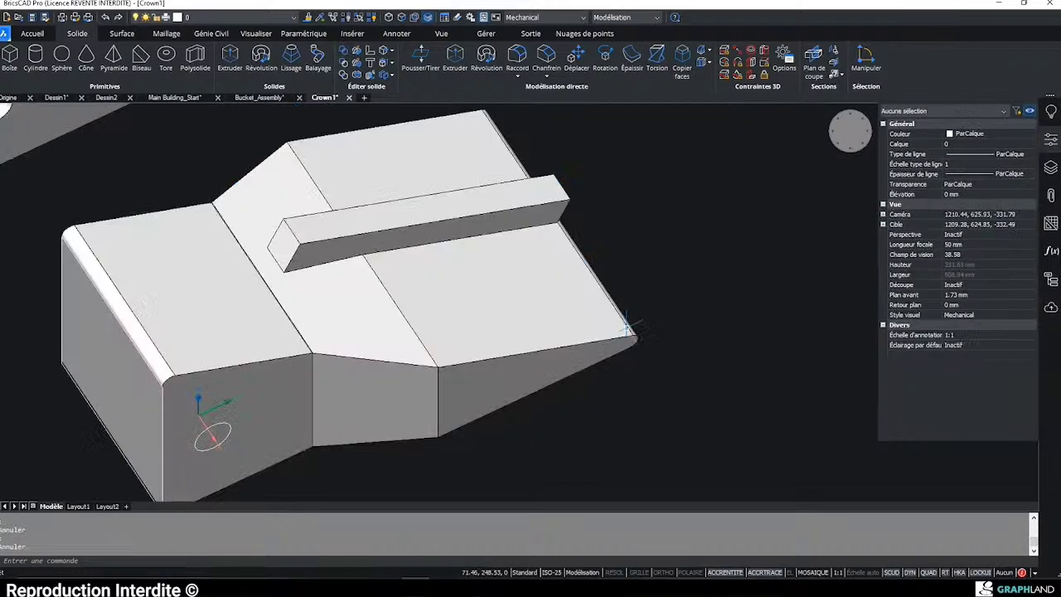
# - Move the rib's rear upper edge forward along the Y axis and about 20 mm down with the Manipulator
pyautogui.scroll(4, 317, 230)
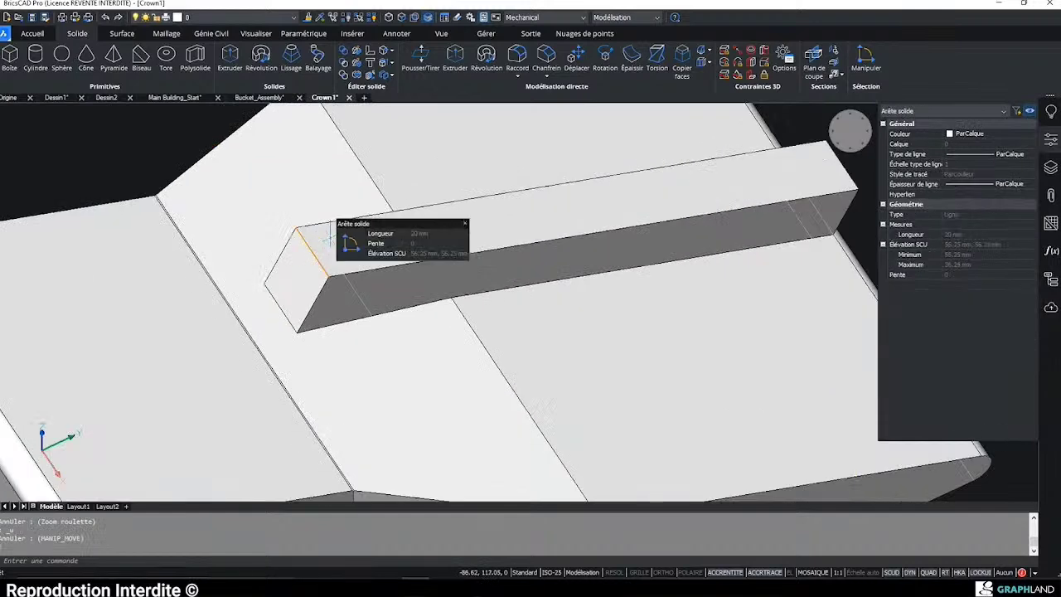
pyautogui.click(324, 240)
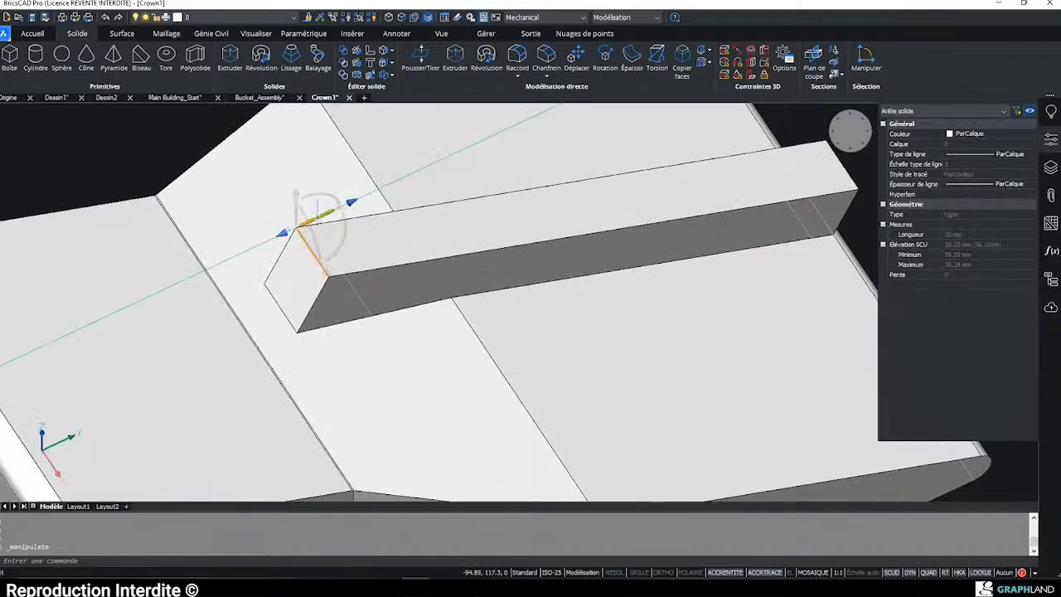
pyautogui.click(325, 213)
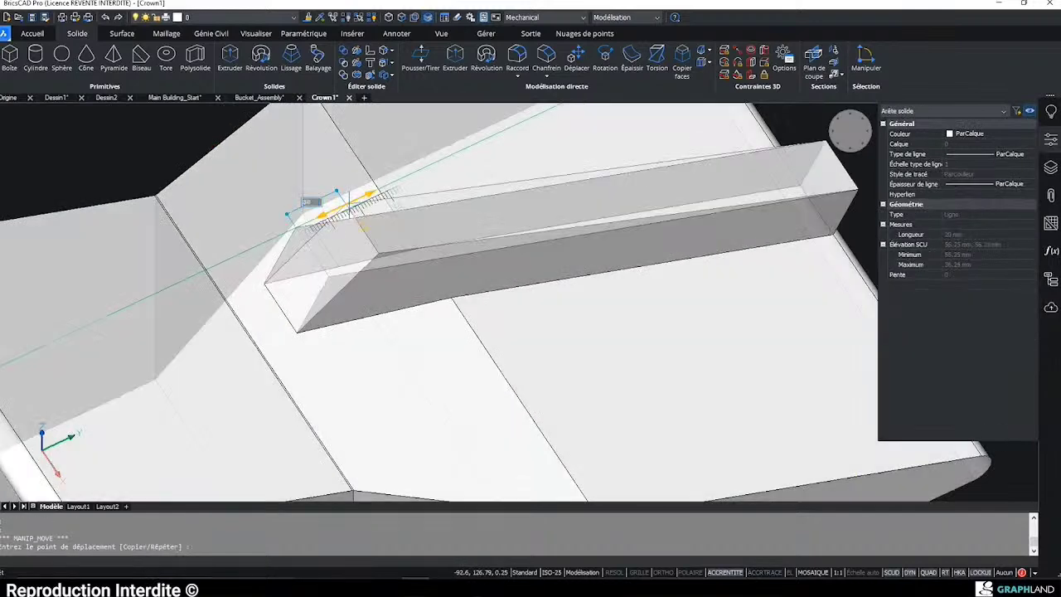
pyautogui.click(350, 207)
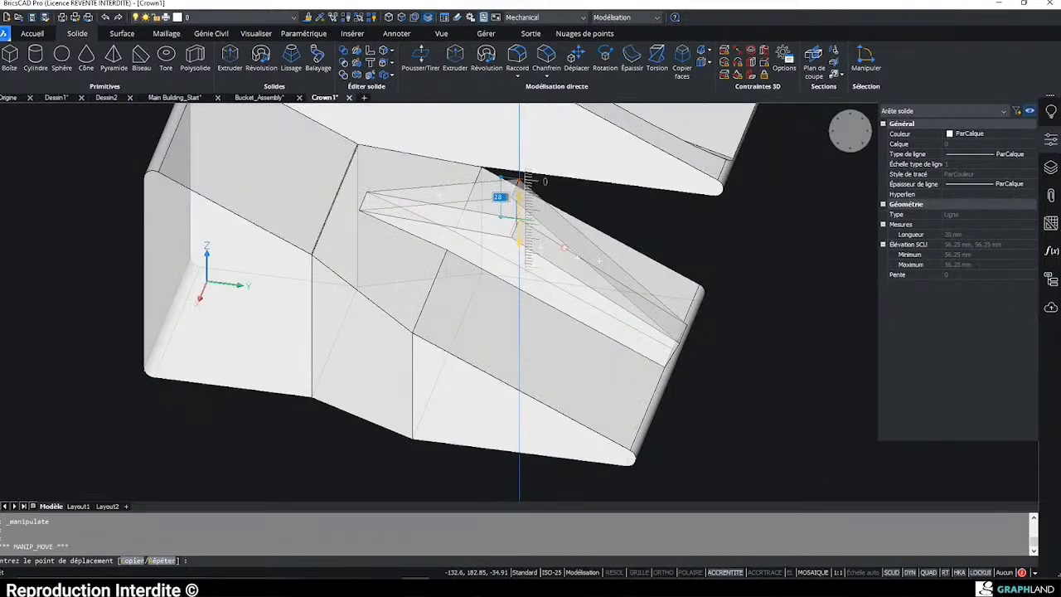
pyautogui.click(519, 179)
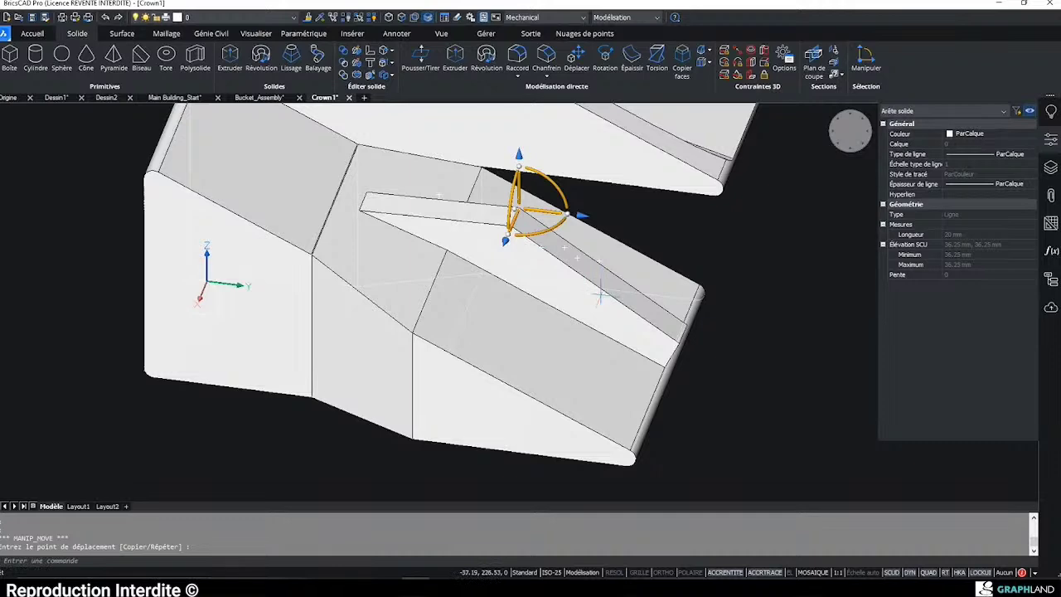
# - Move the rib's front upper edge back toward the body with the Manipulator aligned to the tip's sloped face
pyautogui.keyDown('shift'); pyautogui.moveTo(598, 294); pyautogui.dragTo(578, 332, button='middle'); pyautogui.keyUp('shift')
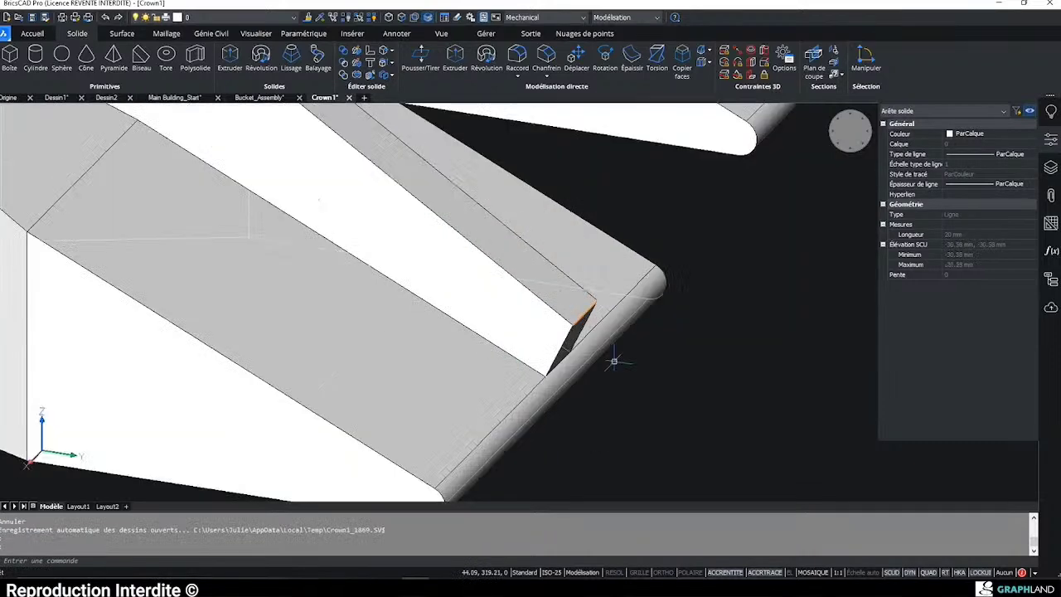
pyautogui.rightClick(614, 359)
pyautogui.click(624, 381)
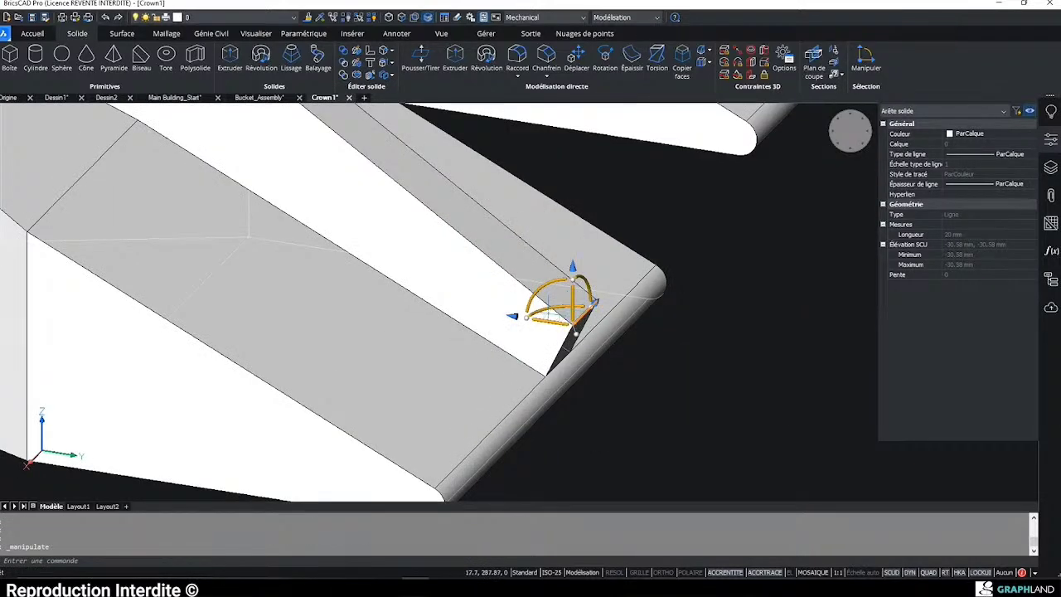
pyautogui.click(514, 315)
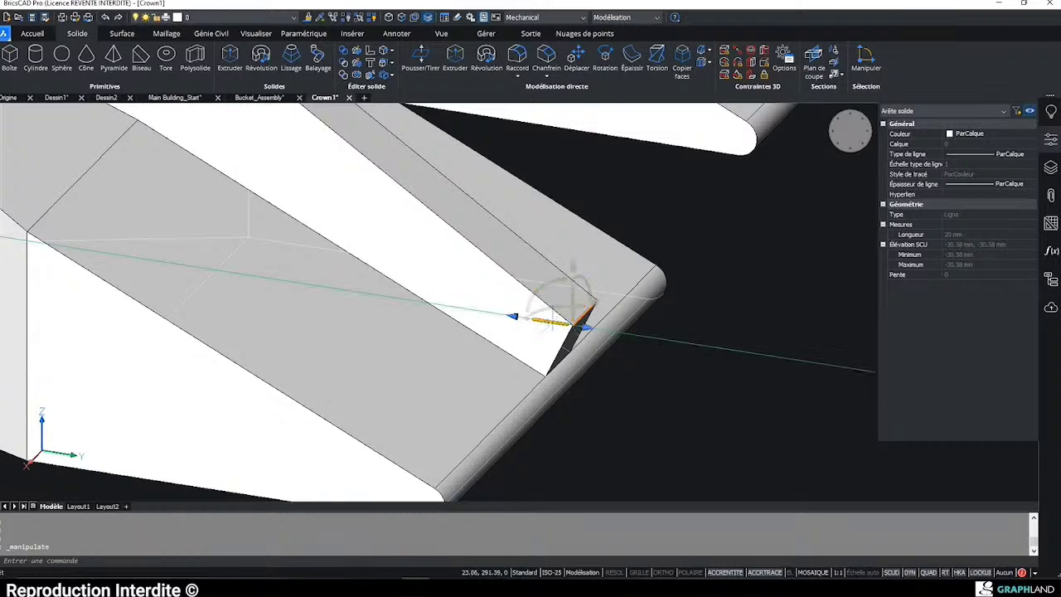
pyautogui.click(572, 323)
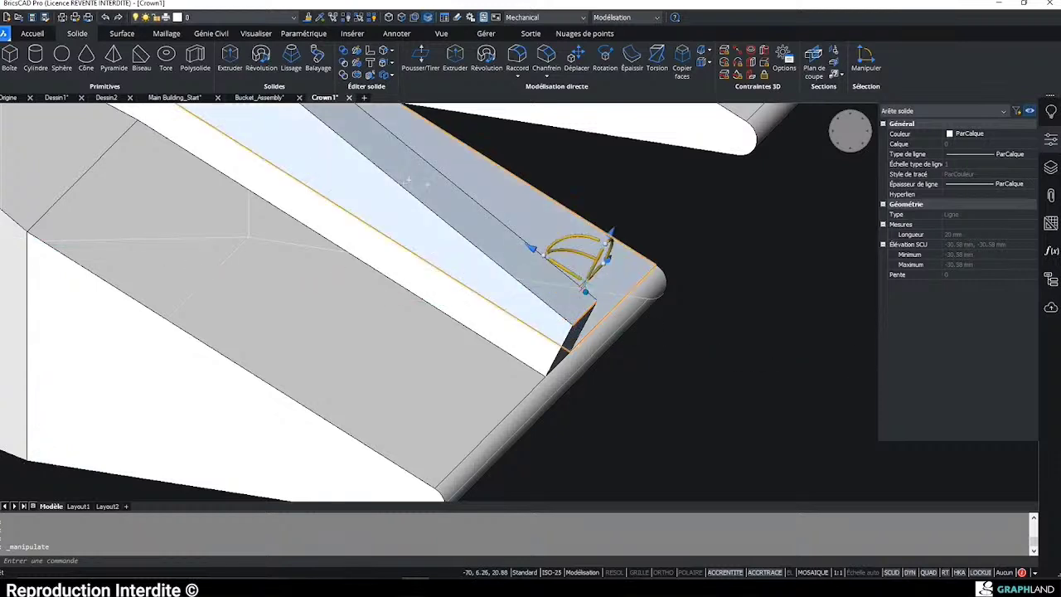
pyautogui.click(531, 248)
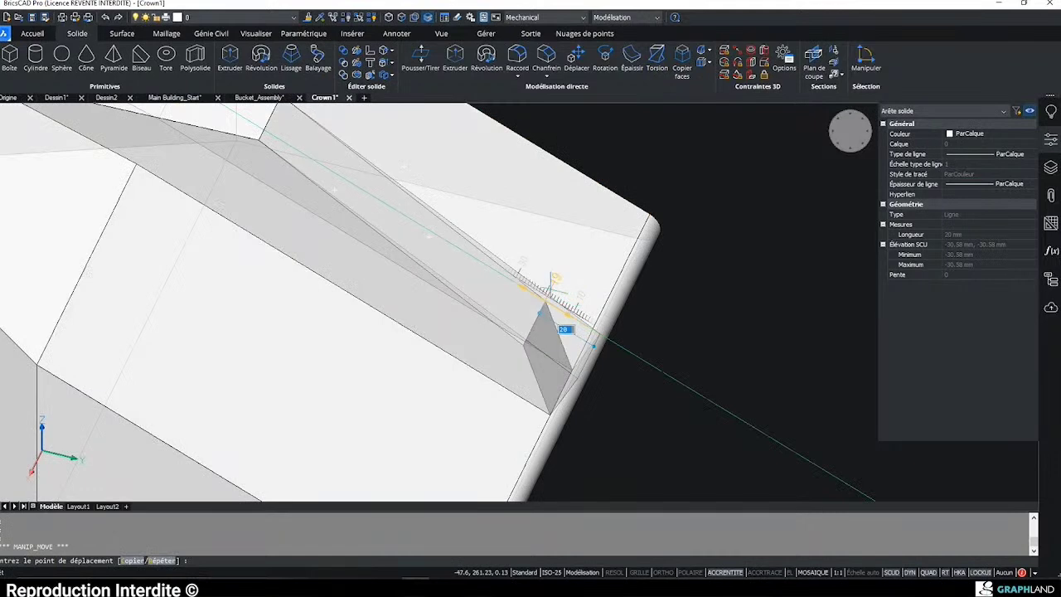
pyautogui.press('Escape')
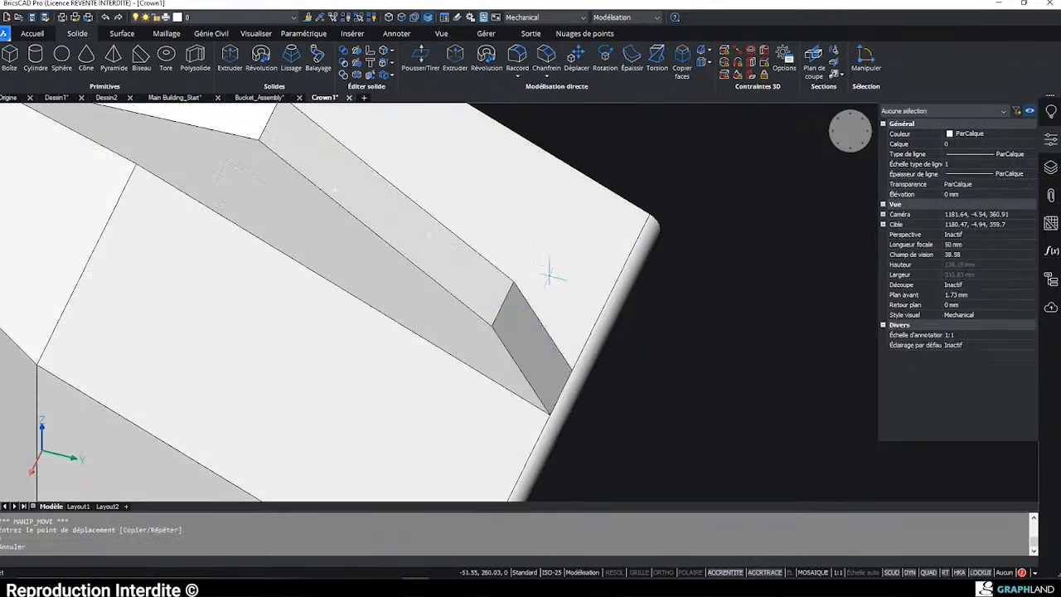
# - Offset the outline of the tooth's rear face inward to create a smaller rectangle on that face
pyautogui.scroll(-6, 548, 276)
pyautogui.keyDown('shift'); pyautogui.moveTo(489, 365); pyautogui.dragTo(456, 348); pyautogui.keyUp('shift')
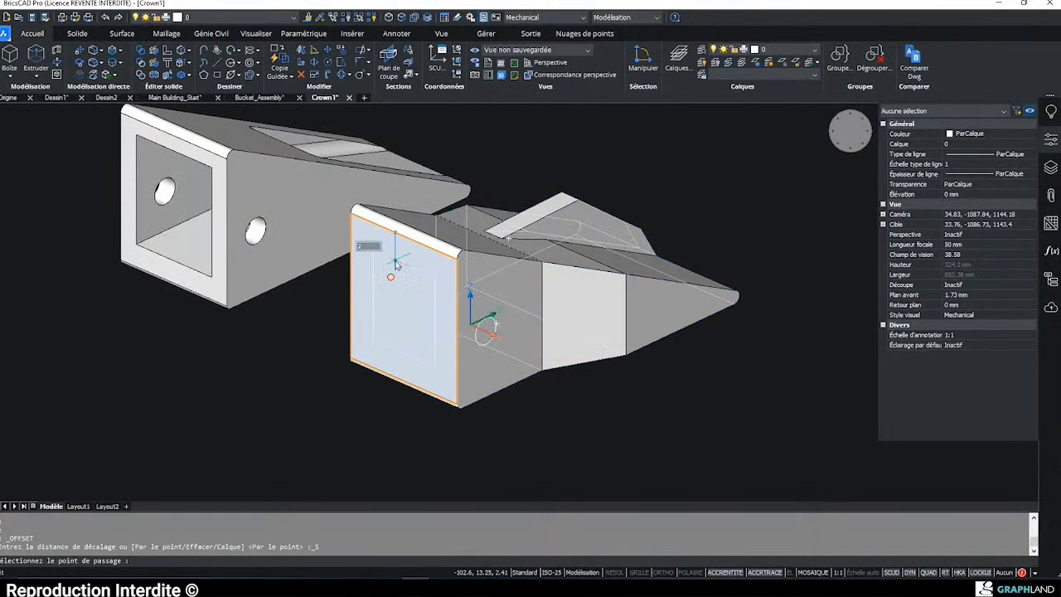
pyautogui.click(395, 260)
pyautogui.click(400, 261)
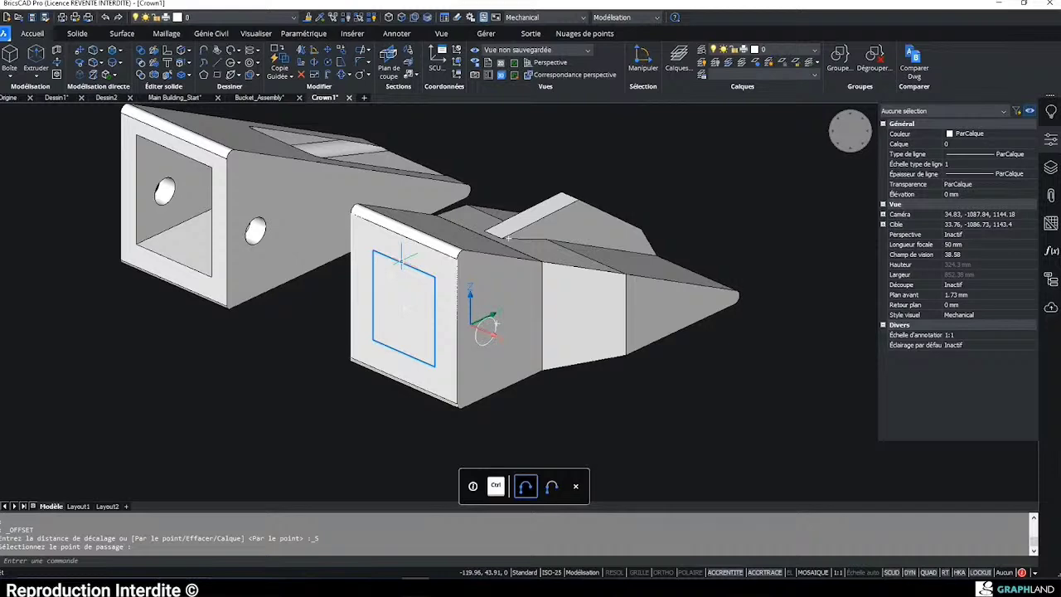
# - Extrude the inner rectangle 60 mm into the rear of the tooth in Subtract mode to cut a pocket
pyautogui.scroll(2, 399, 260)
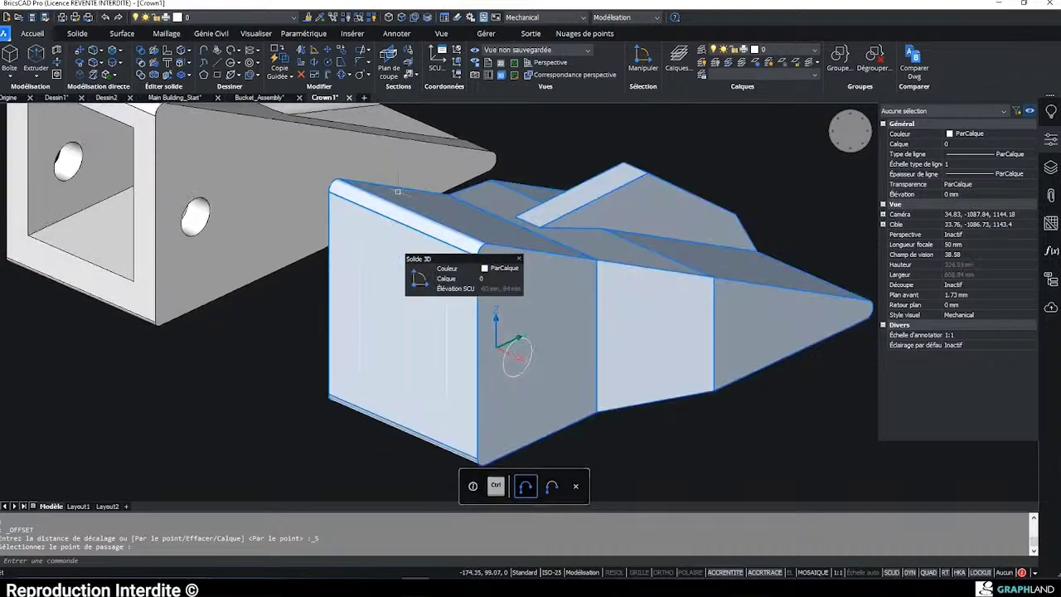
pyautogui.click(440, 310)
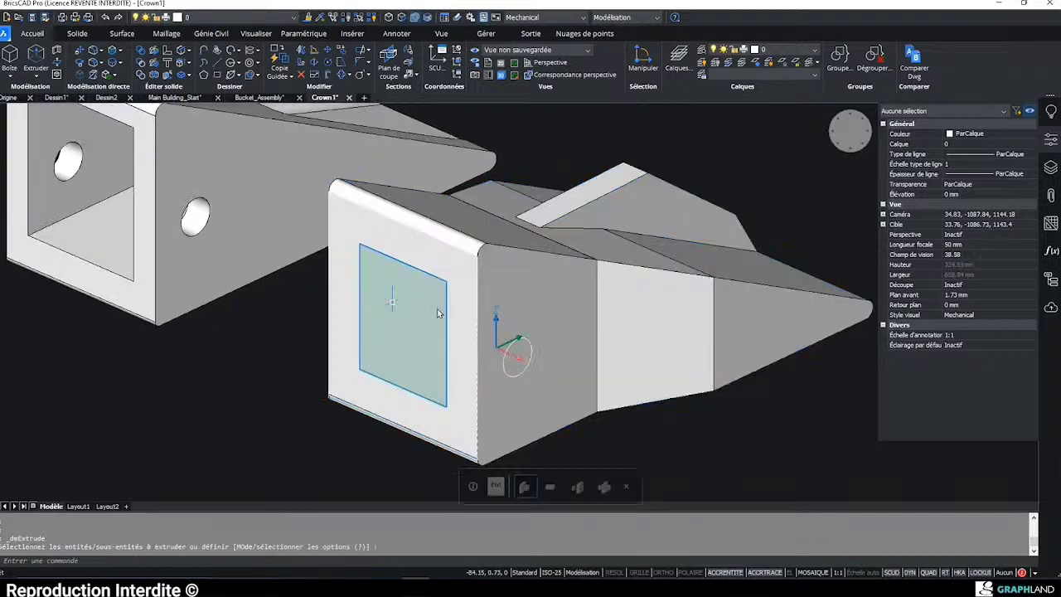
pyautogui.click(439, 313)
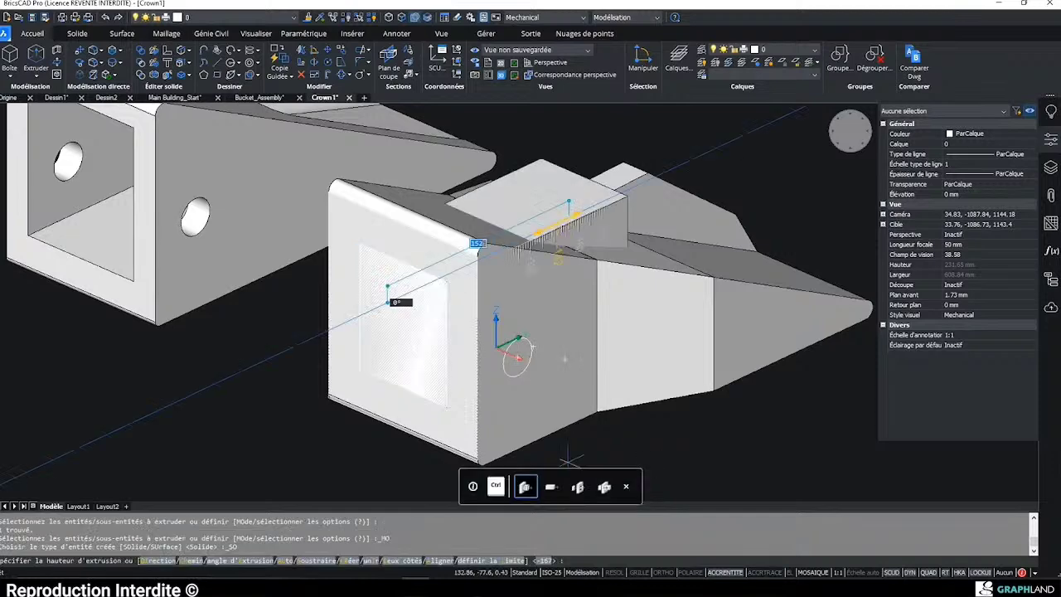
pyautogui.press('ctrl')
pyautogui.press('ctrl')
pyautogui.press('ctrl')
pyautogui.press('ctrl')
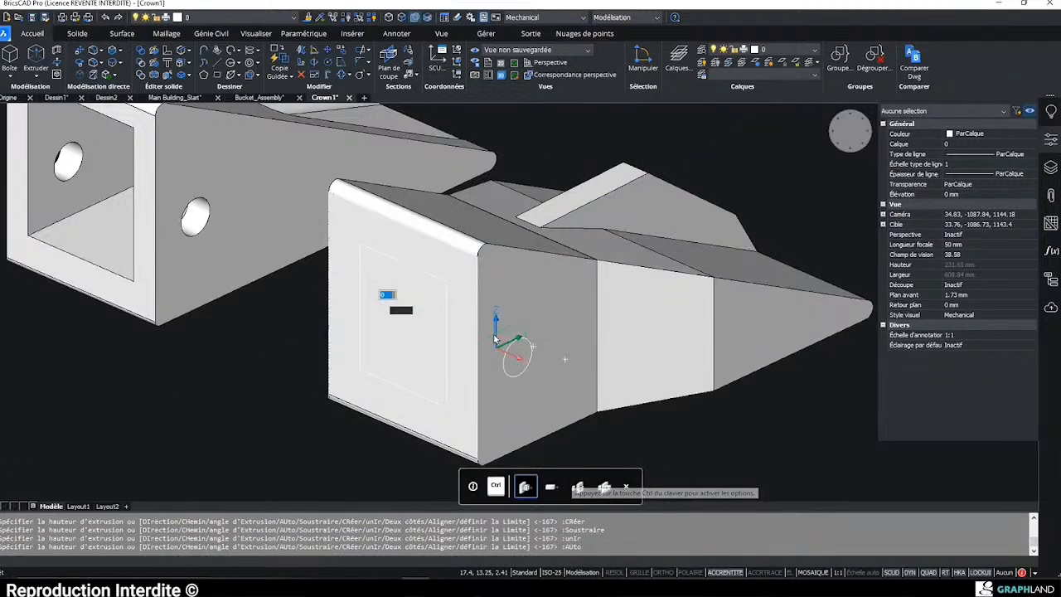
pyautogui.press('ctrl')
pyautogui.press('ctrl')
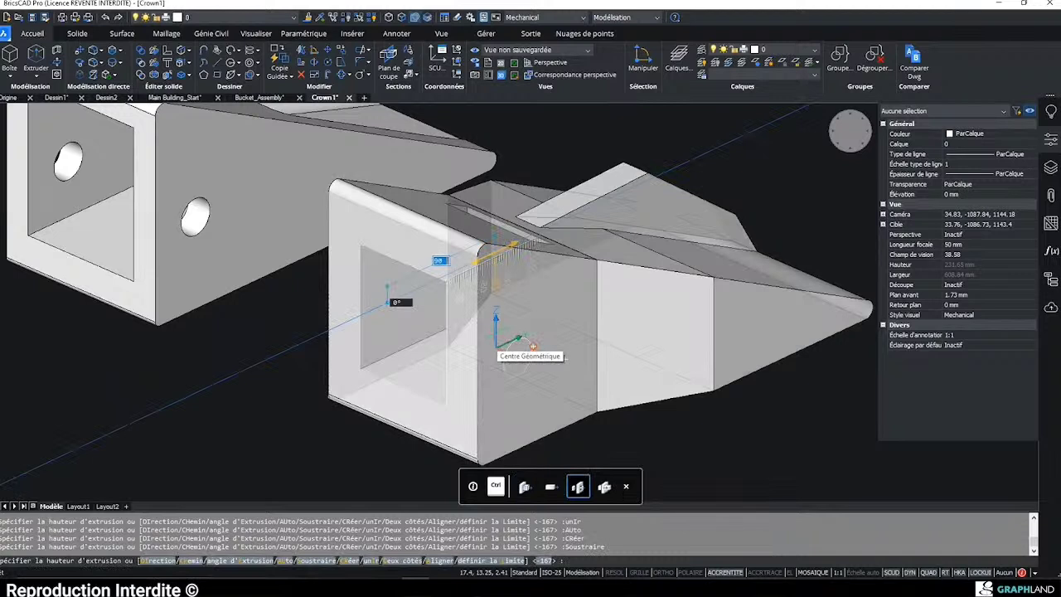
pyautogui.write('6')
pyautogui.press('Escape')
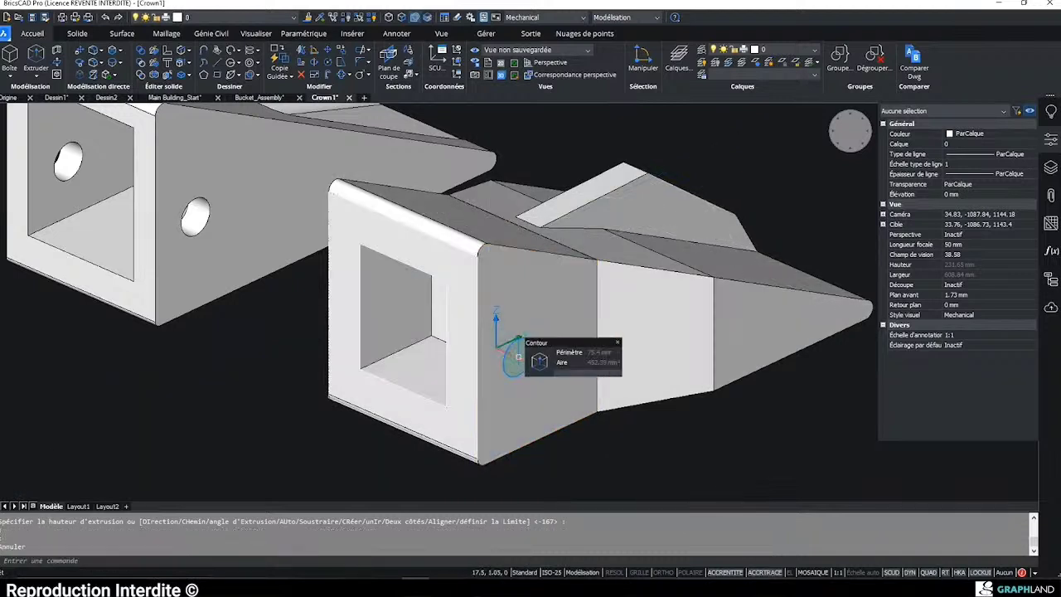
# - Extrude the circle on the side face through the whole body in Subtract mode to cut a transverse pin hole
pyautogui.click(519, 357)
pyautogui.press('ctrl')
pyautogui.press('ctrl')
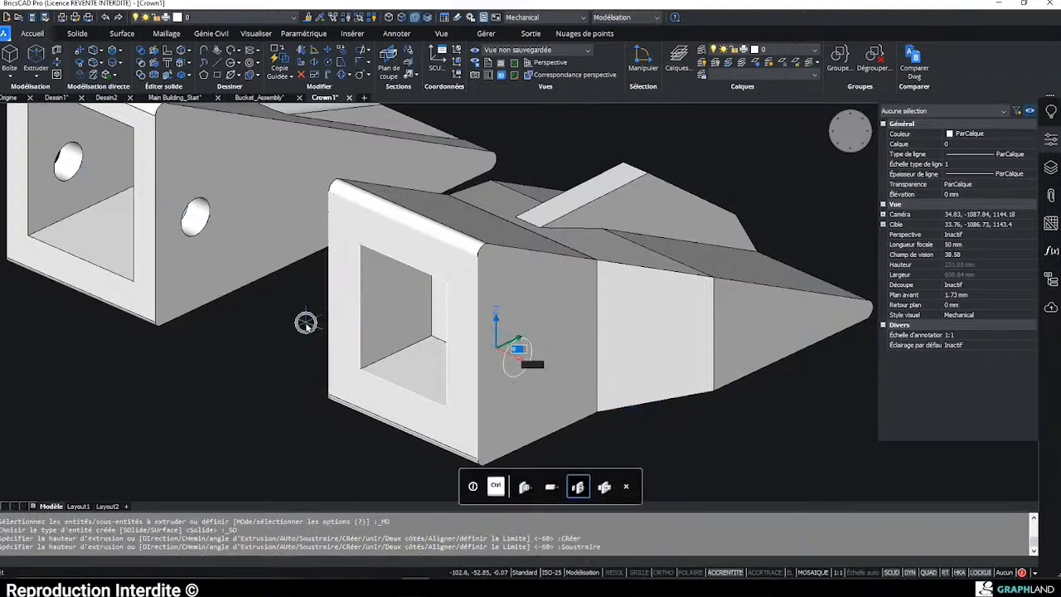
pyautogui.click(297, 328)
pyautogui.press('Escape')
pyautogui.scroll(-2, 317, 342)
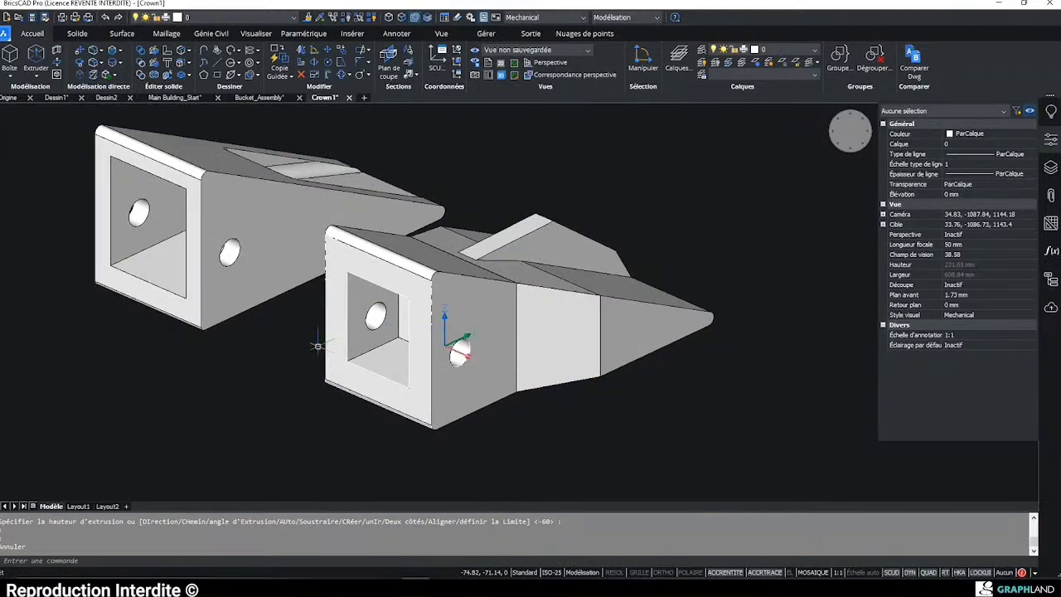
# - Fillet the upper and lower inner edges at the back wall of the rear pocket
pyautogui.scroll(3, 319, 343)
pyautogui.keyDown('shift'); pyautogui.moveTo(323, 332); pyautogui.dragTo(545, 402, button='middle'); pyautogui.keyUp('shift')
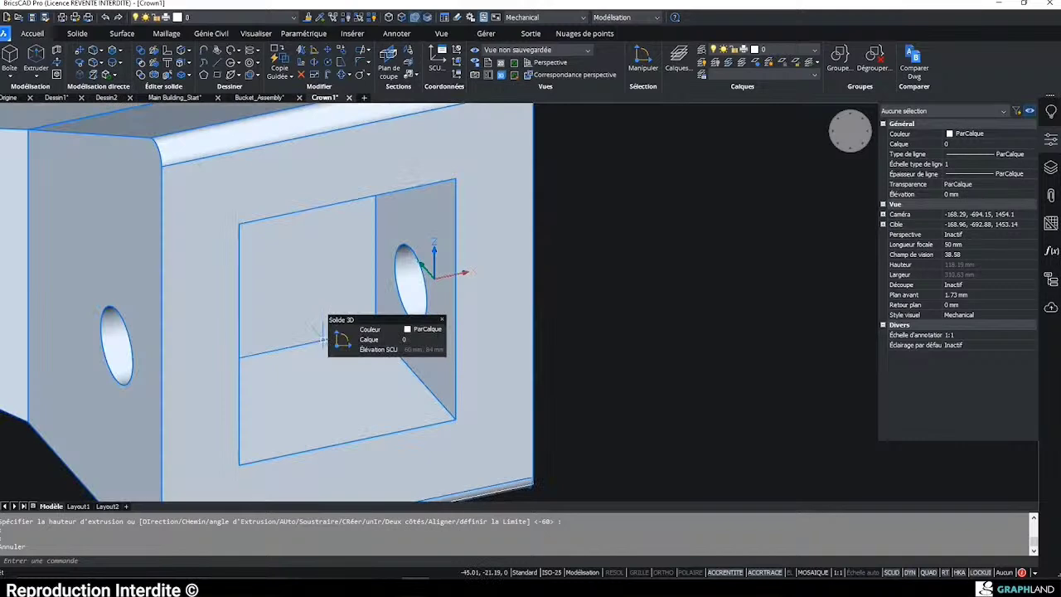
pyautogui.keyDown('shift'); pyautogui.moveTo(323, 340); pyautogui.dragTo(371, 322, button='middle'); pyautogui.keyUp('shift')
pyautogui.click(371, 313)
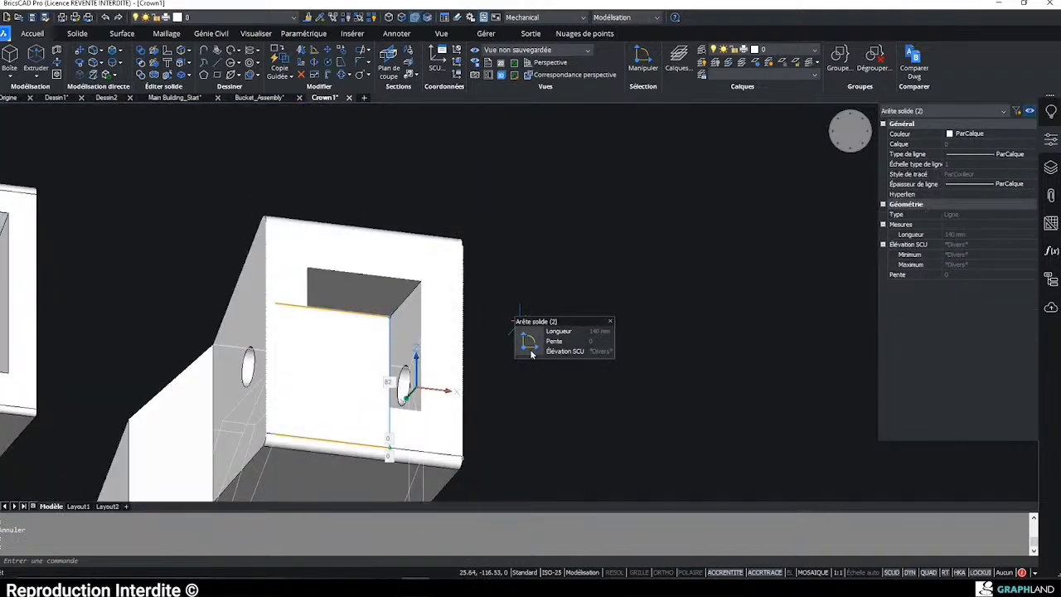
pyautogui.click(531, 352)
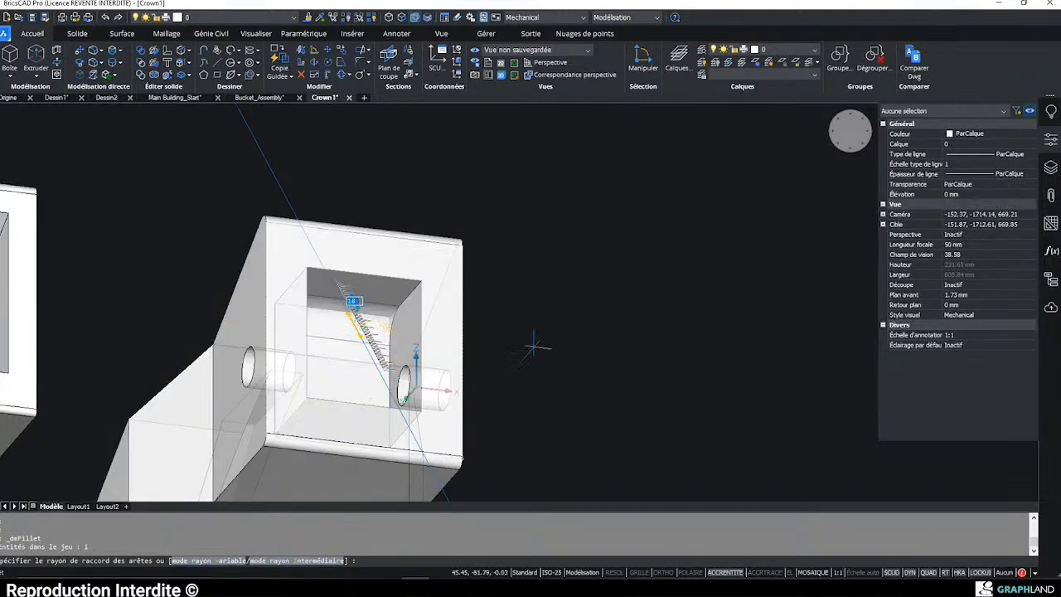
pyautogui.click(534, 346)
# - Delete the original bucket tooth, leaving only the rebuilt tooth in the drawing
pyautogui.scroll(-3, 491, 349)
pyautogui.moveTo(485, 350)
pyautogui.keyDown('shift'); pyautogui.mouseDown(button='middle')
pyautogui.moveTo(411, 407)
pyautogui.moveTo(470, 343)
pyautogui.mouseUp(button='middle'); pyautogui.keyUp('shift')
pyautogui.click(470, 343)
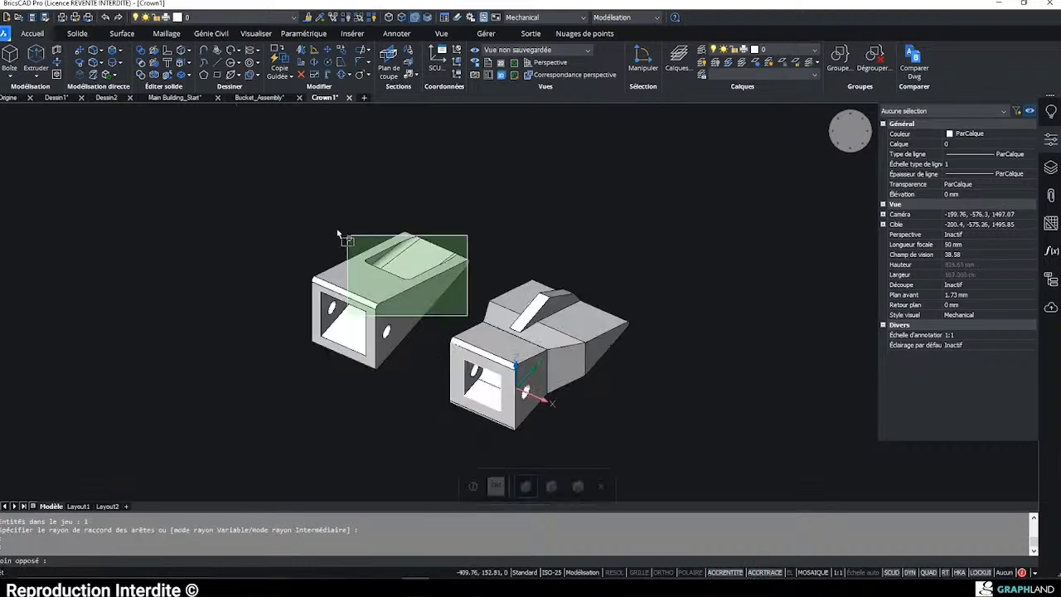
pyautogui.click(317, 213)
pyautogui.press('Delete')
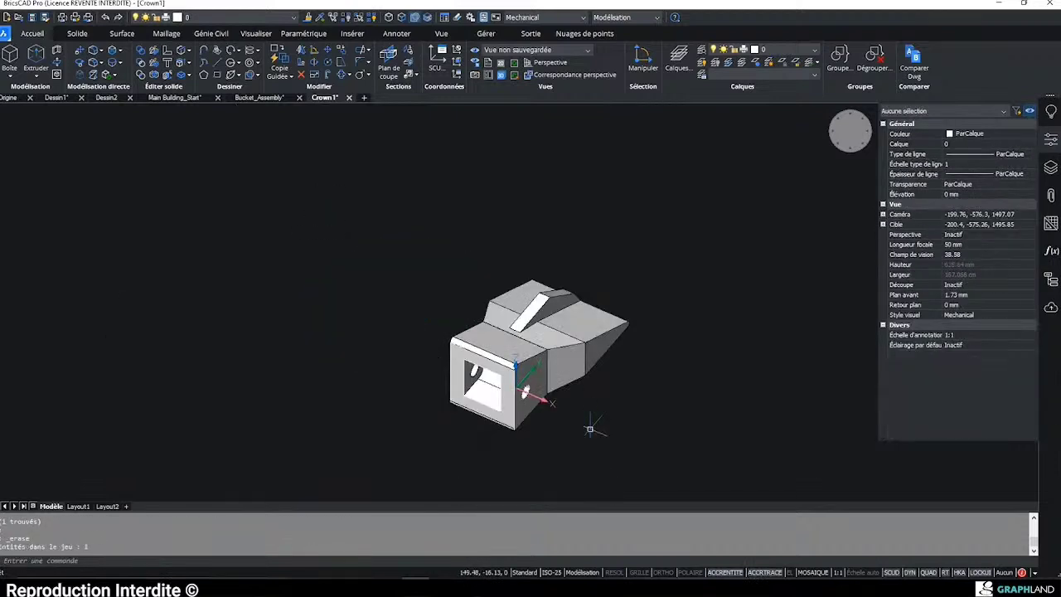
# - Display the component library (Bibliothèque) and open the dialog for adding a new block to it
pyautogui.keyDown('shift'); pyautogui.moveTo(590, 428); pyautogui.dragTo(600, 382, button='middle'); pyautogui.keyUp('shift')
pyautogui.rightClick(946, 342)
pyautogui.moveTo(1012, 354)
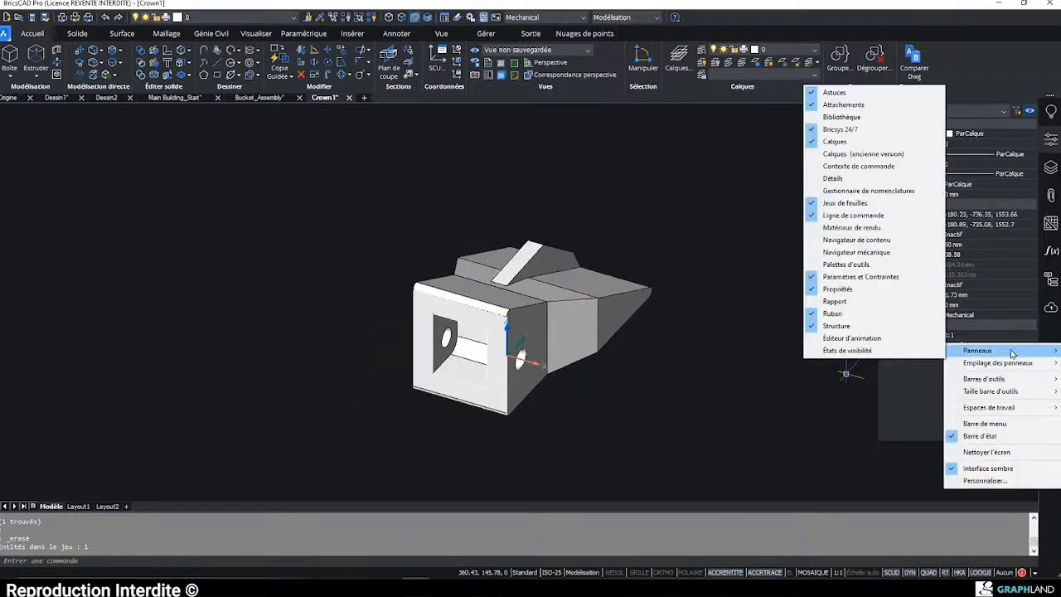
pyautogui.click(842, 117)
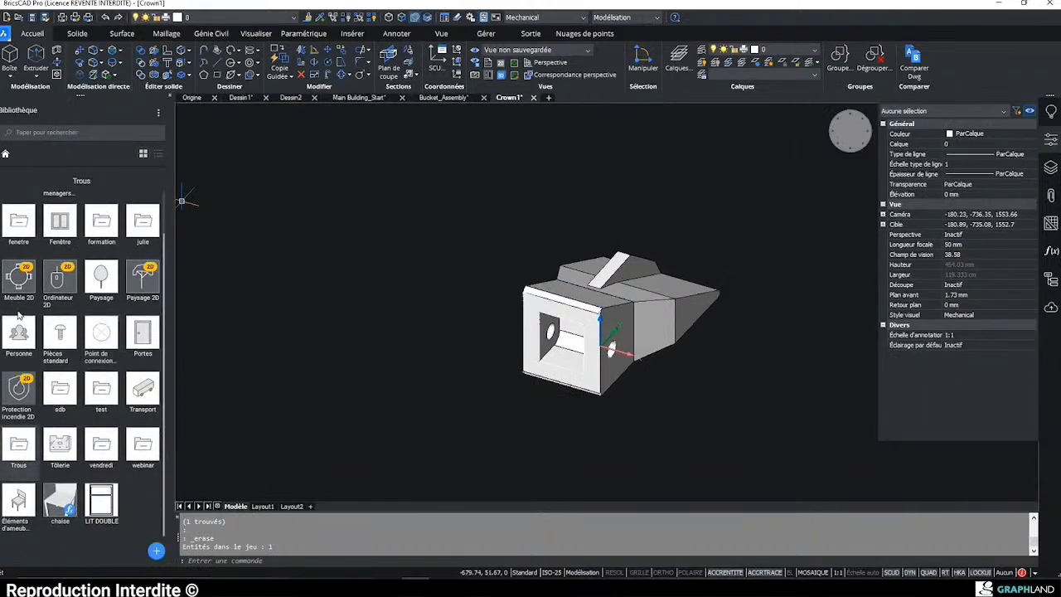
pyautogui.click(155, 550)
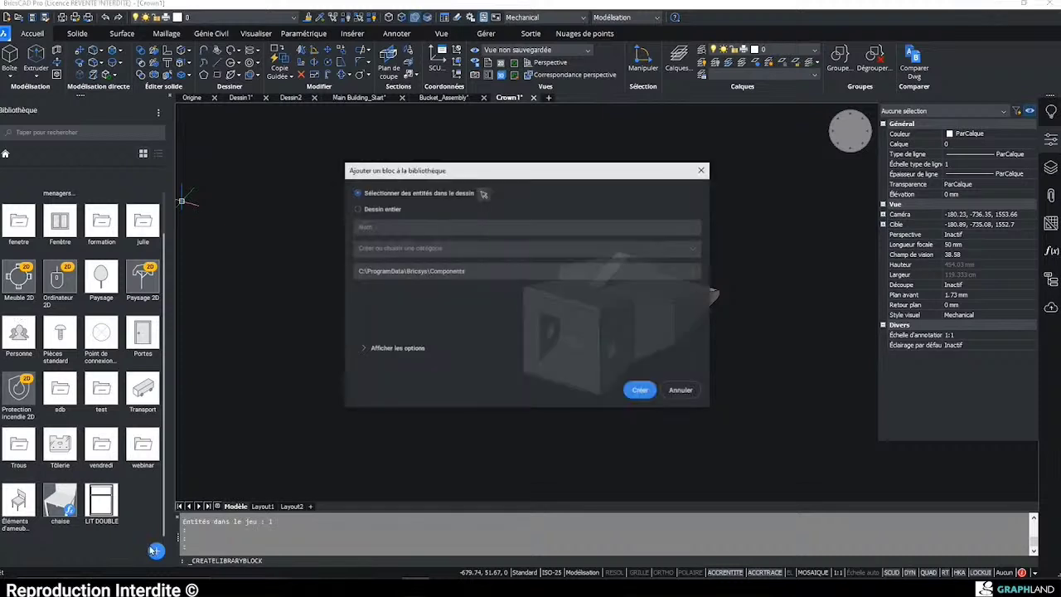
# - Set the new library block to use the entire drawing and name it LIVE YOUTUBE
pyautogui.click(359, 209)
pyautogui.click(372, 234)
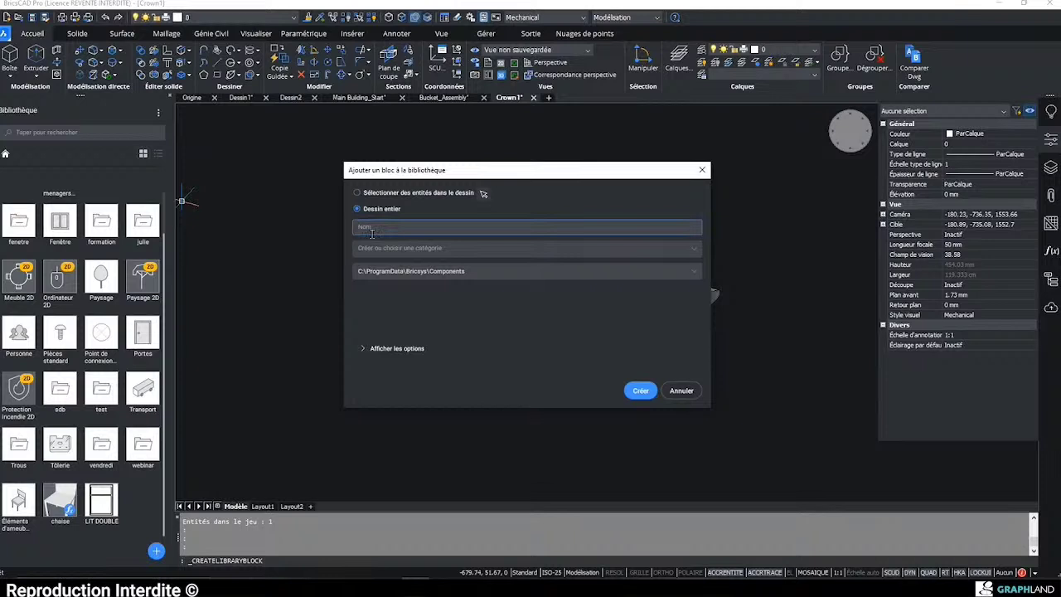
pyautogui.write('LIVE YOUTUBE')
# - Assign the new library block to the existing webinar category
pyautogui.click(458, 248)
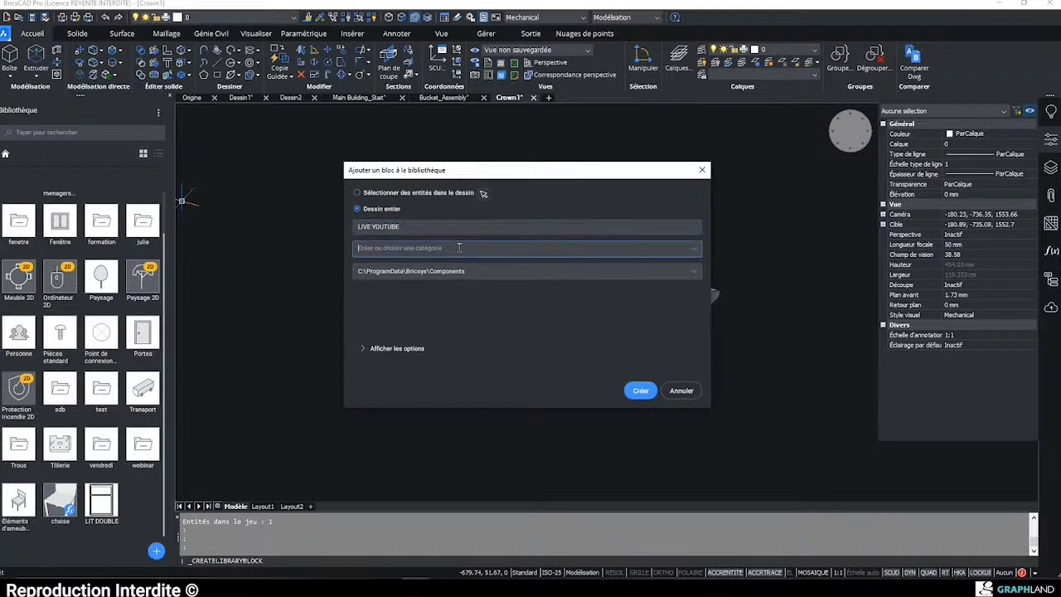
pyautogui.write('D2MO')
pyautogui.press('BackSpace')
pyautogui.press('BackSpace')
pyautogui.press('BackSpace')
pyautogui.press('BackSpace')
pyautogui.click(691, 249)
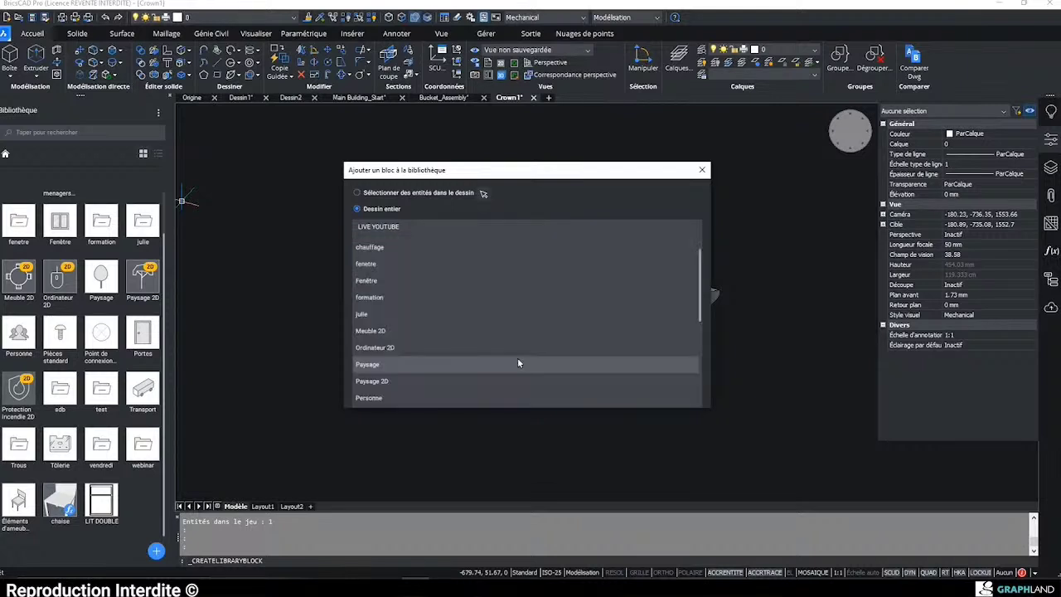
pyautogui.scroll(-5, 518, 357)
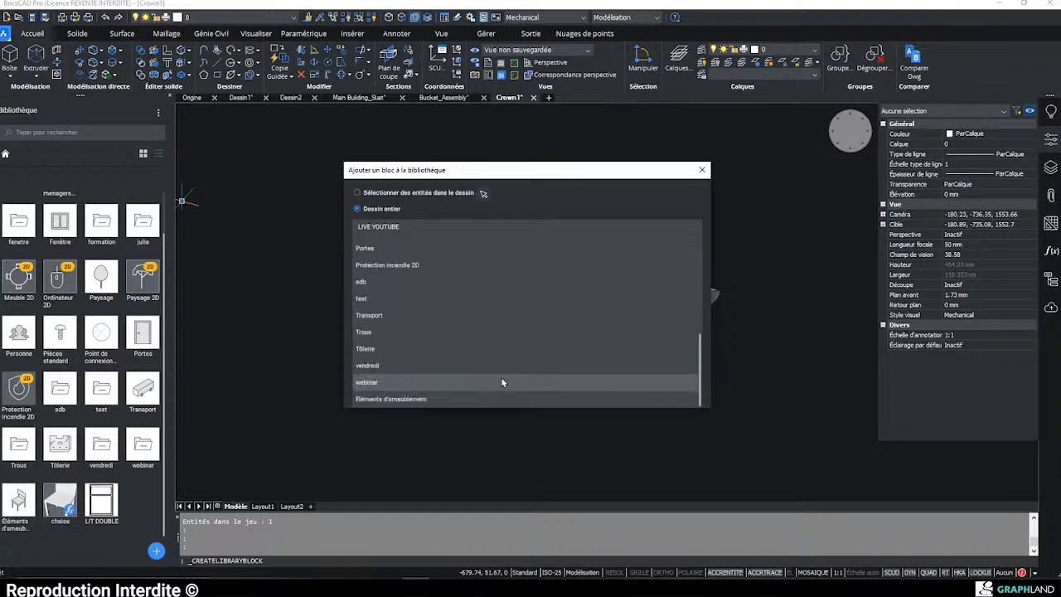
pyautogui.click(393, 380)
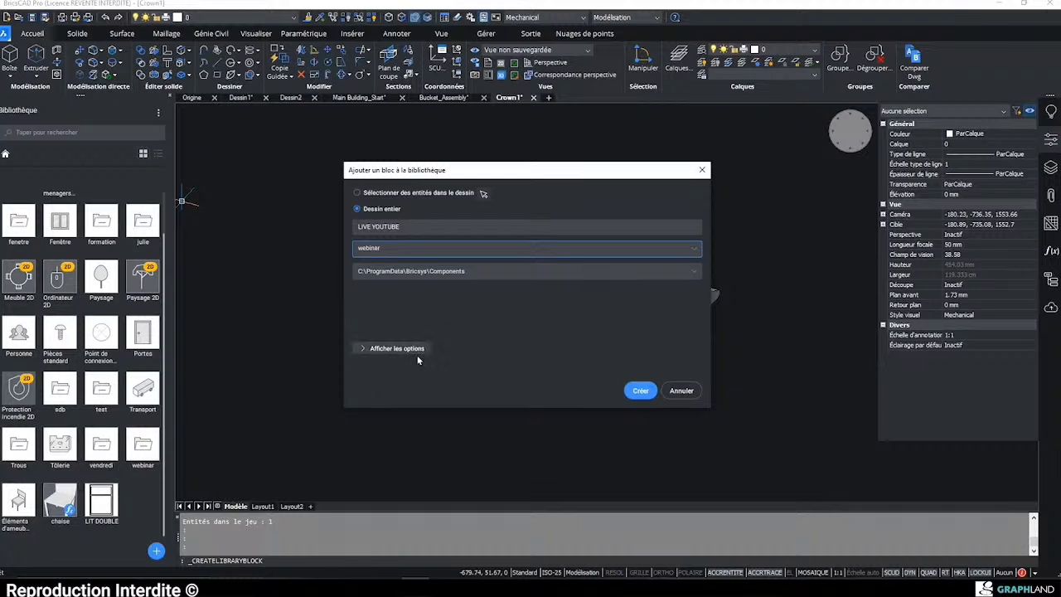
# - Keep millimetres as the block's insertion units and create the library block
pyautogui.click(417, 357)
pyautogui.click(368, 355)
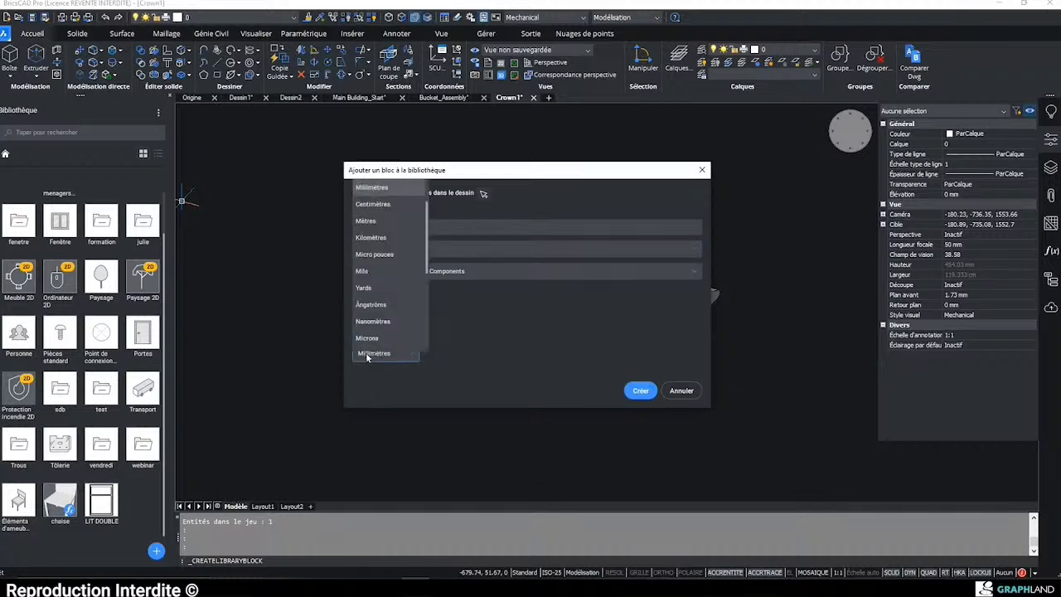
pyautogui.click(368, 354)
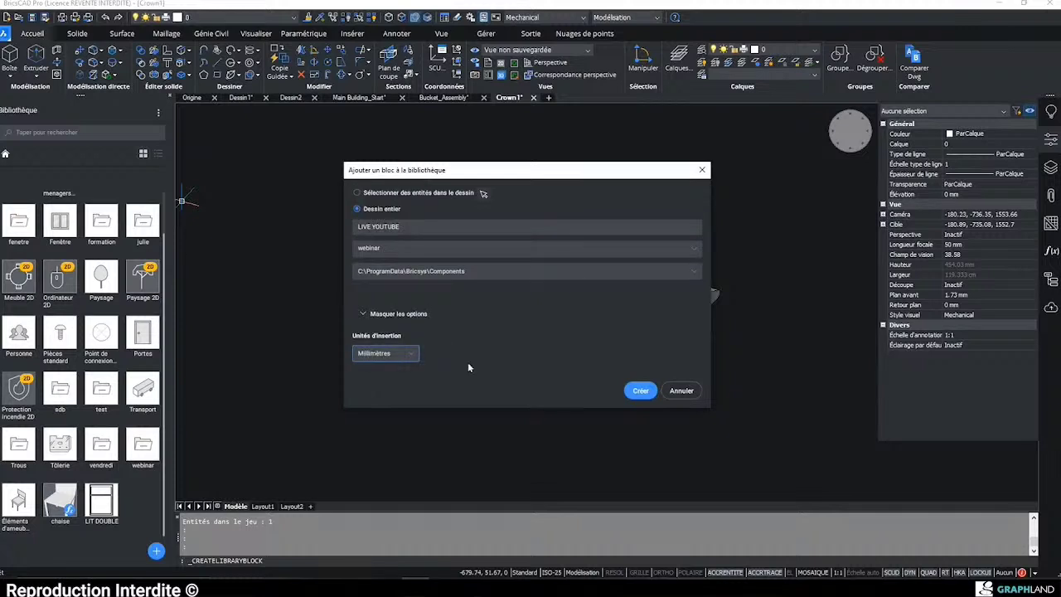
pyautogui.press('Return')
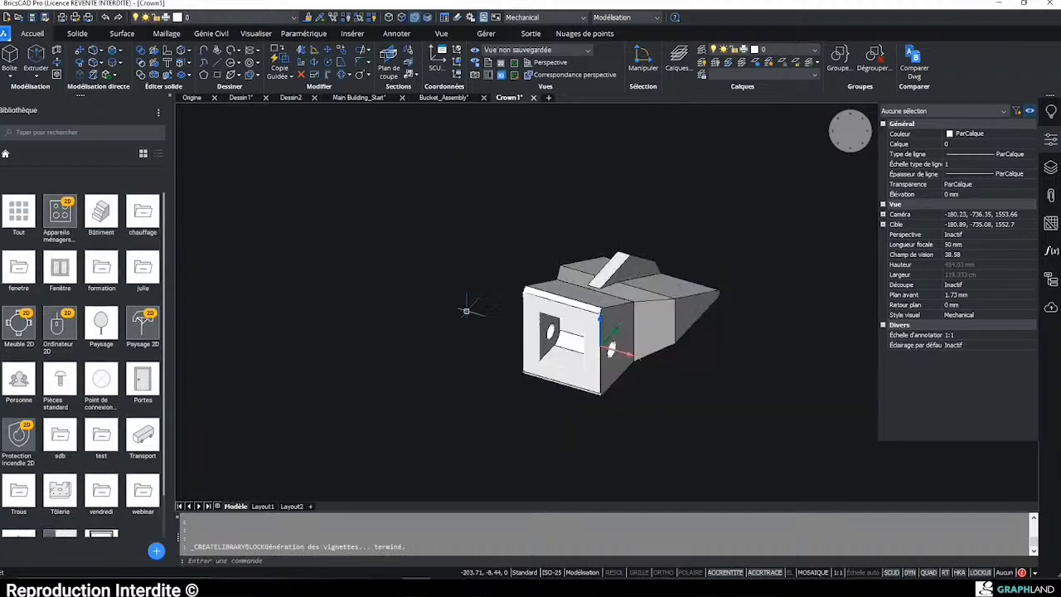
# - Insert the LIVE YOUTUBE block from the webinar category into the Bucket_Assembly drawing, in front of the bucket's teeth
pyautogui.click(440, 97)
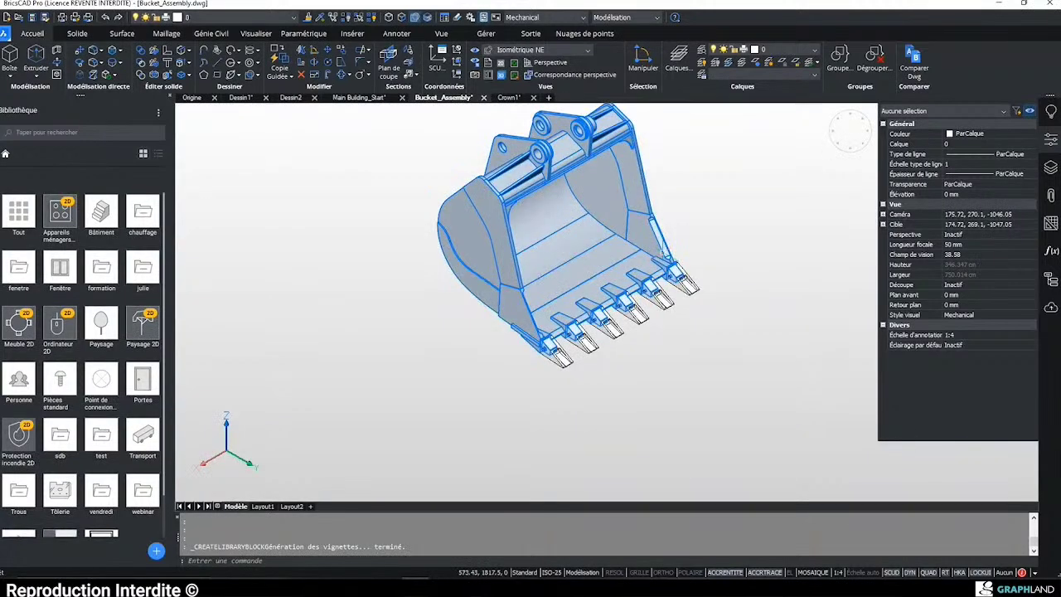
pyautogui.scroll(4, 630, 365)
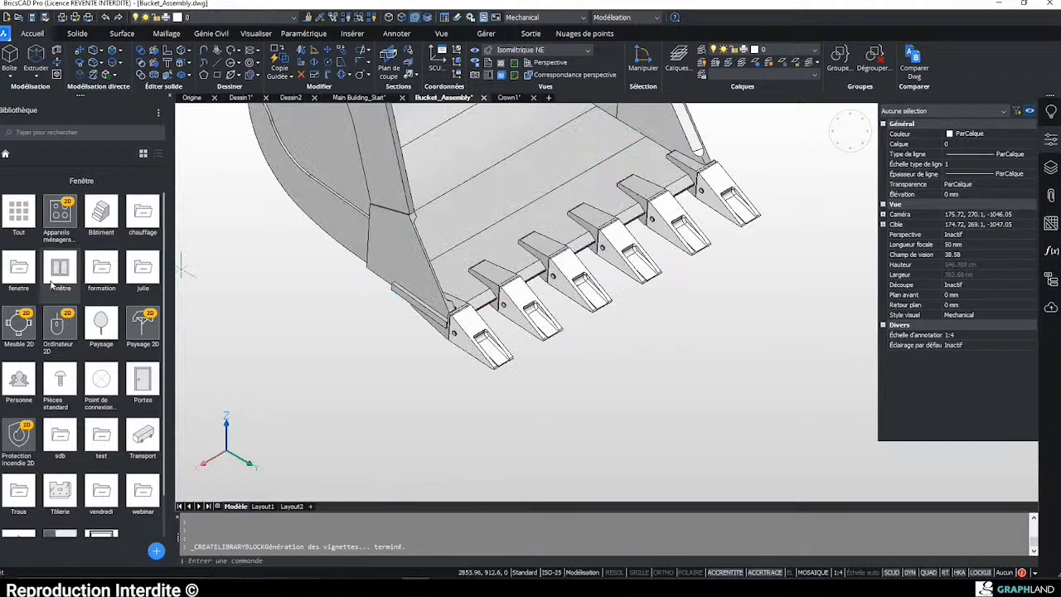
pyautogui.click(142, 491)
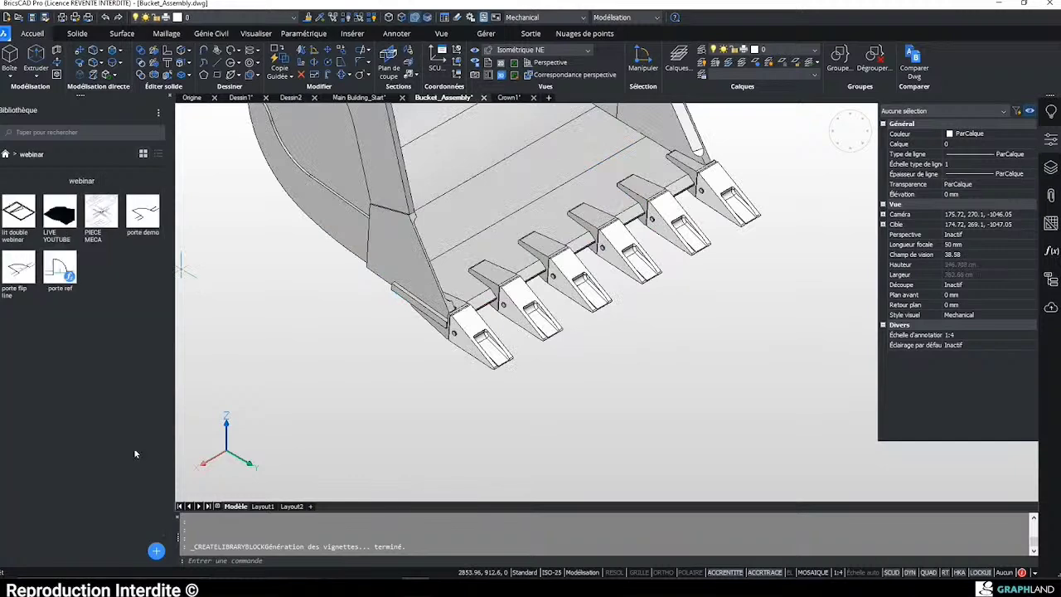
pyautogui.click(50, 228)
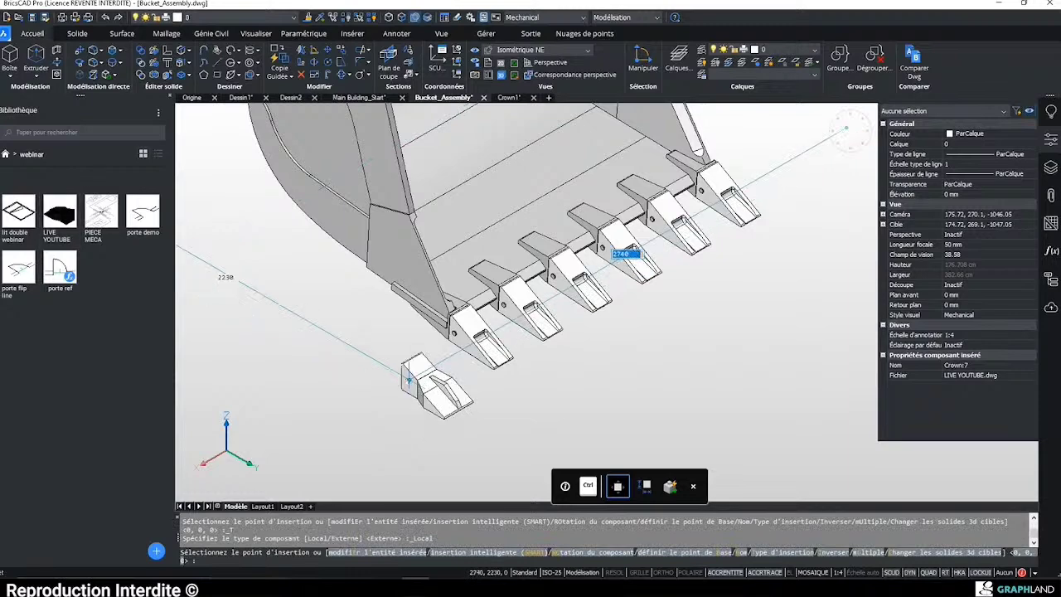
pyautogui.press('ctrl')
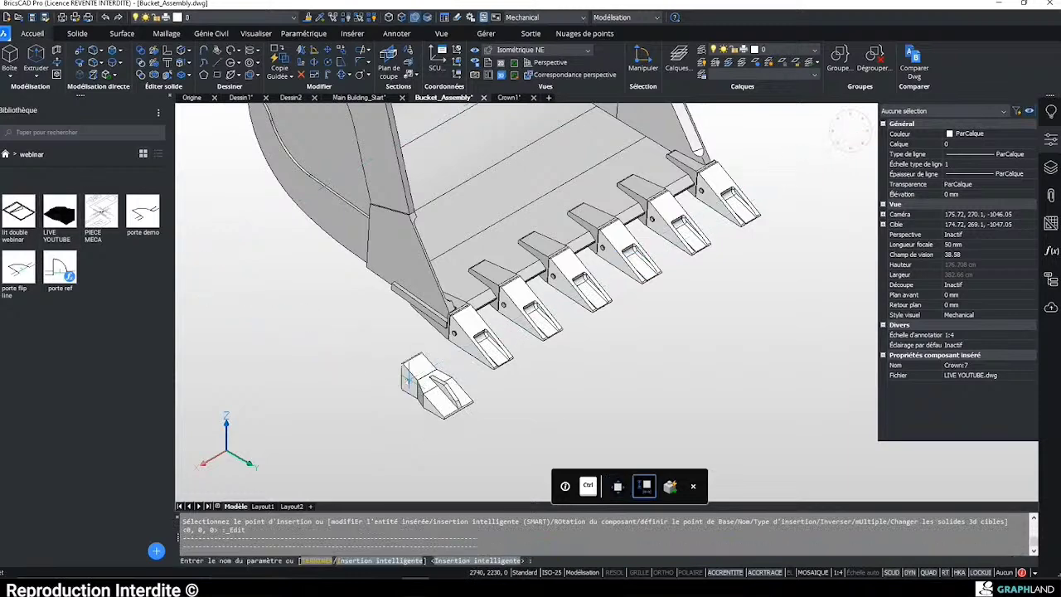
pyautogui.press('ctrl')
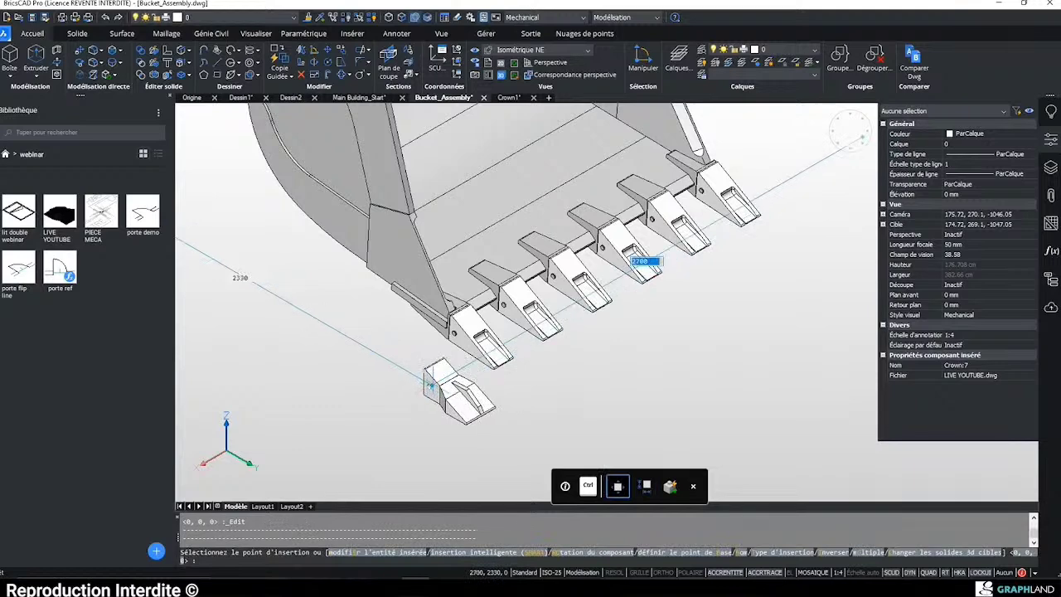
pyautogui.click(432, 385)
pyautogui.scroll(3, 465, 390)
pyautogui.keyDown('shift'); pyautogui.moveTo(468, 389); pyautogui.dragTo(442, 433, button='middle'); pyautogui.keyUp('shift')
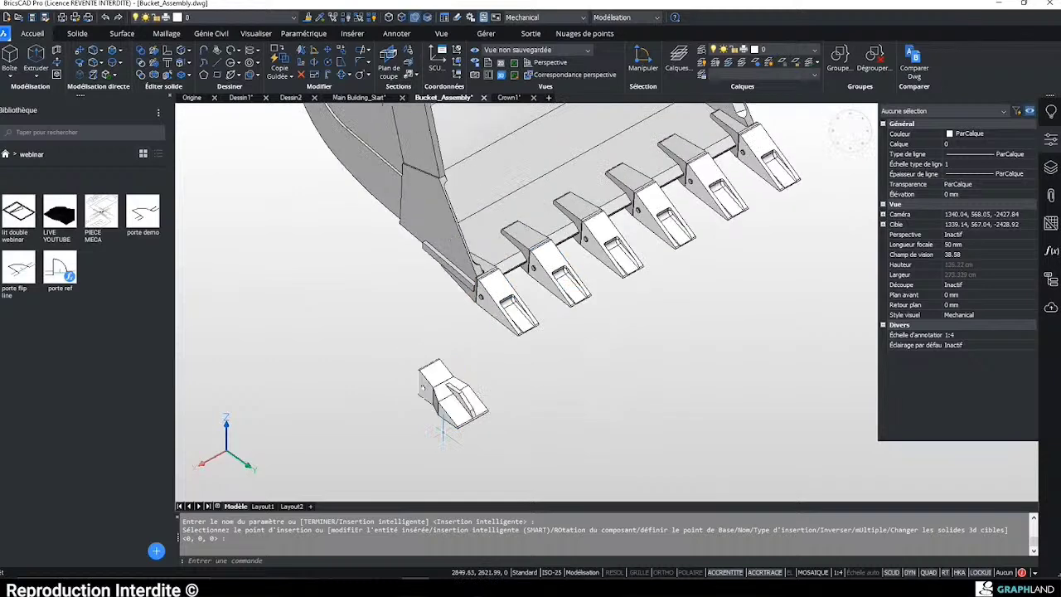
pyautogui.scroll(-2, 443, 433)
# - Examine the library directory paths and the folder picker for adding one, then close the settings without changes
pyautogui.click(6, 154)
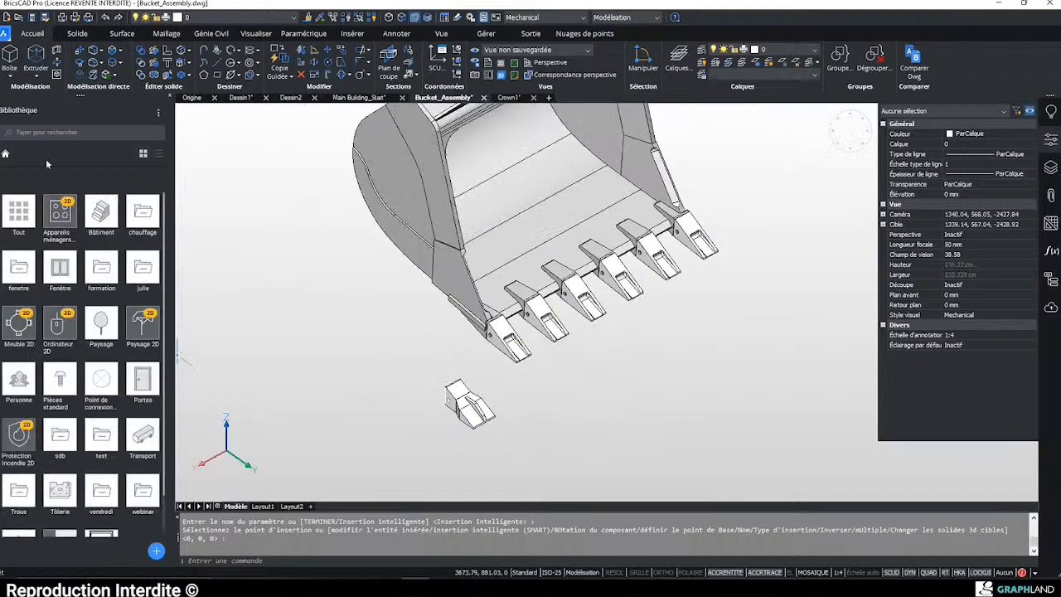
pyautogui.click(158, 112)
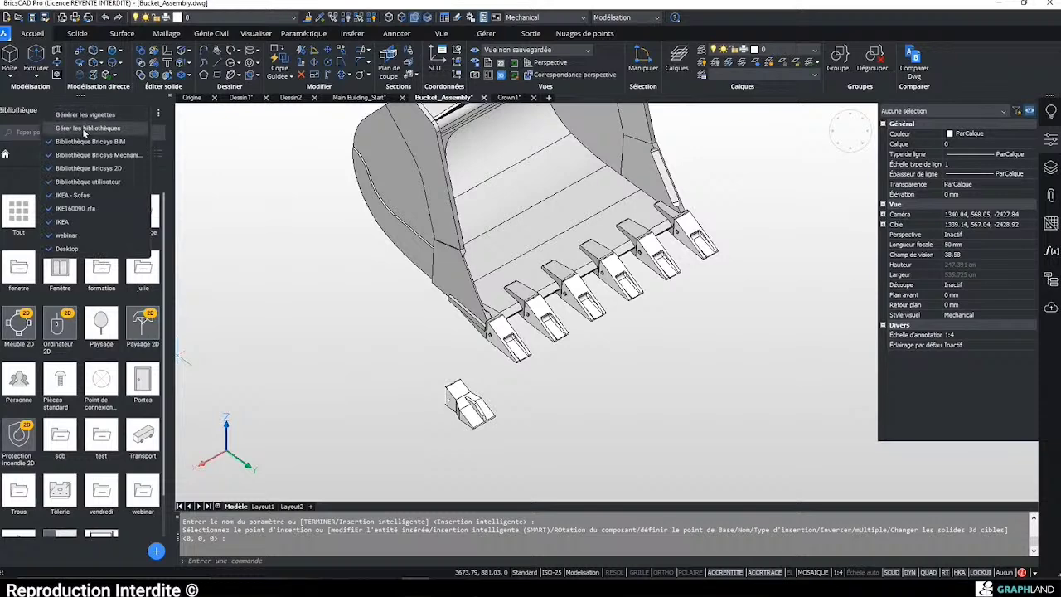
pyautogui.click(83, 130)
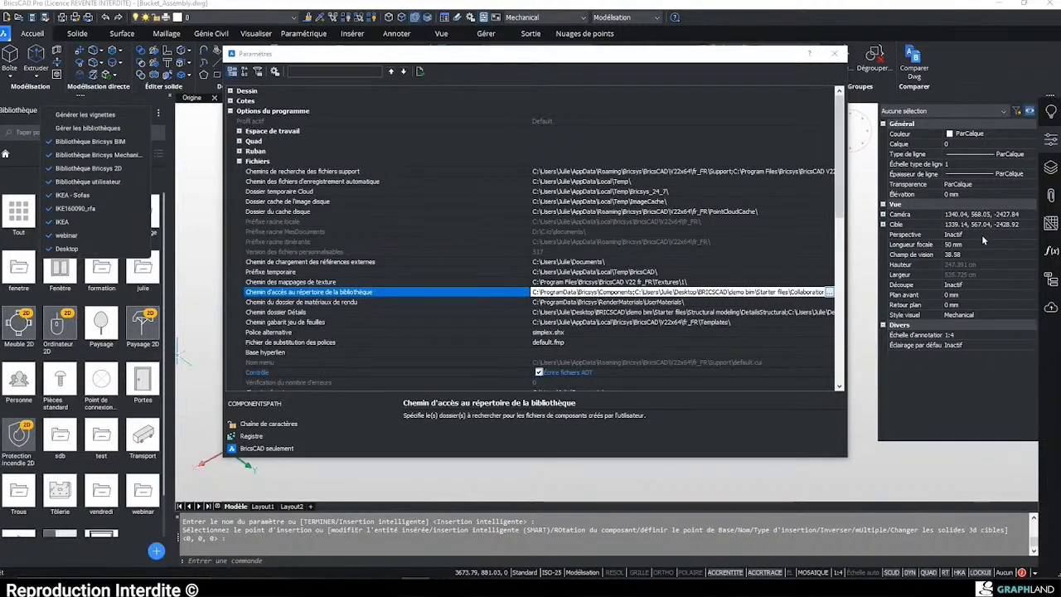
pyautogui.click(830, 293)
pyautogui.click(635, 295)
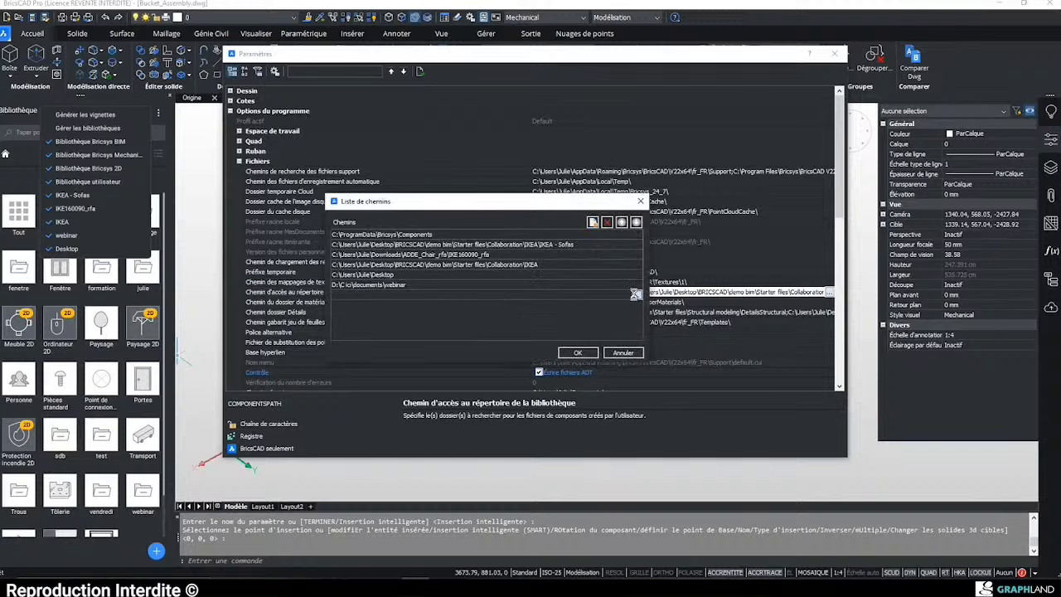
pyautogui.click(635, 293)
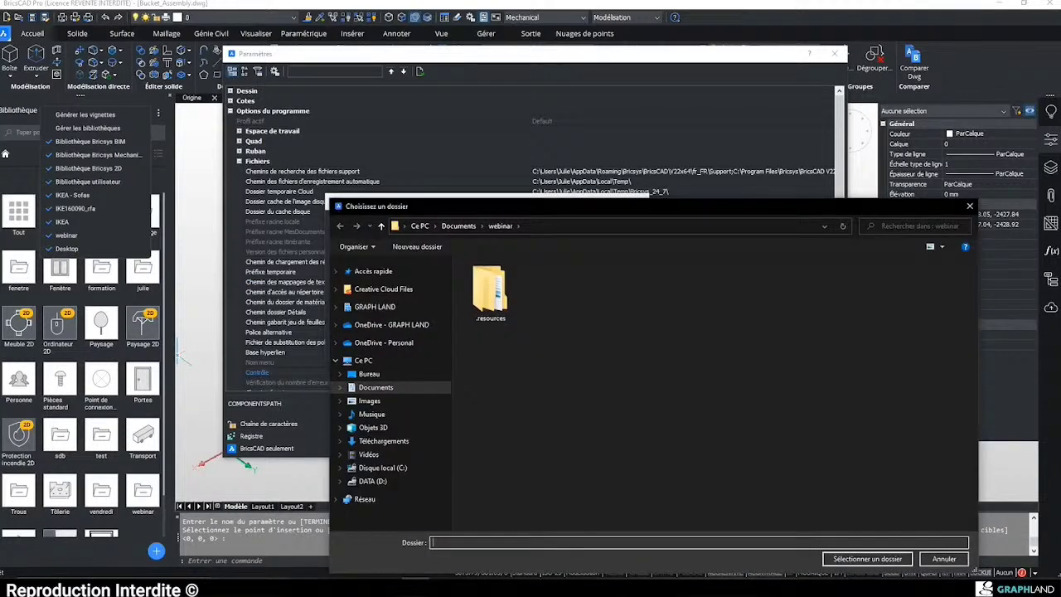
pyautogui.click(942, 559)
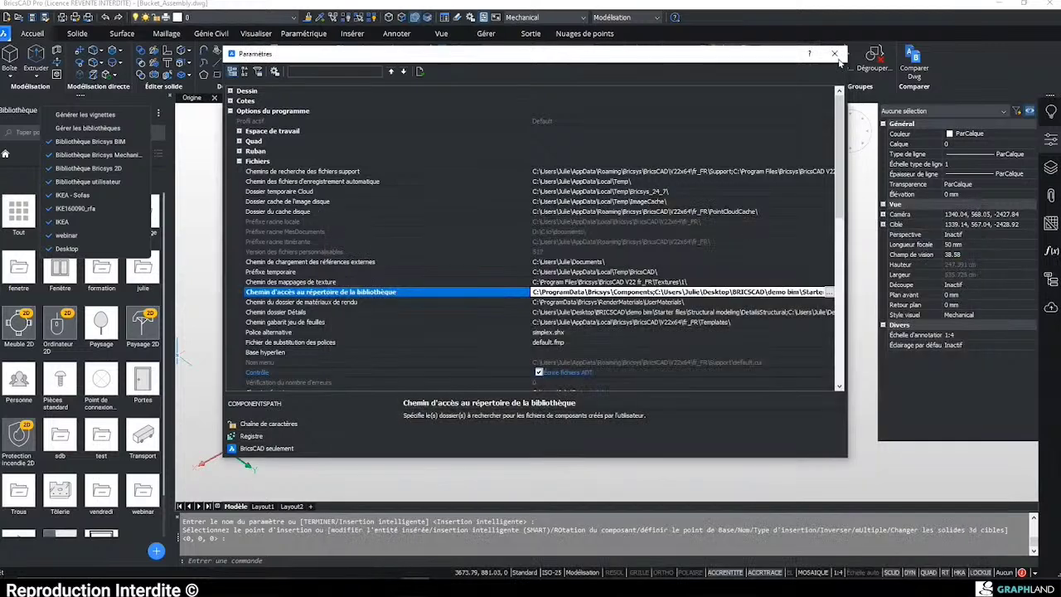
pyautogui.click(835, 54)
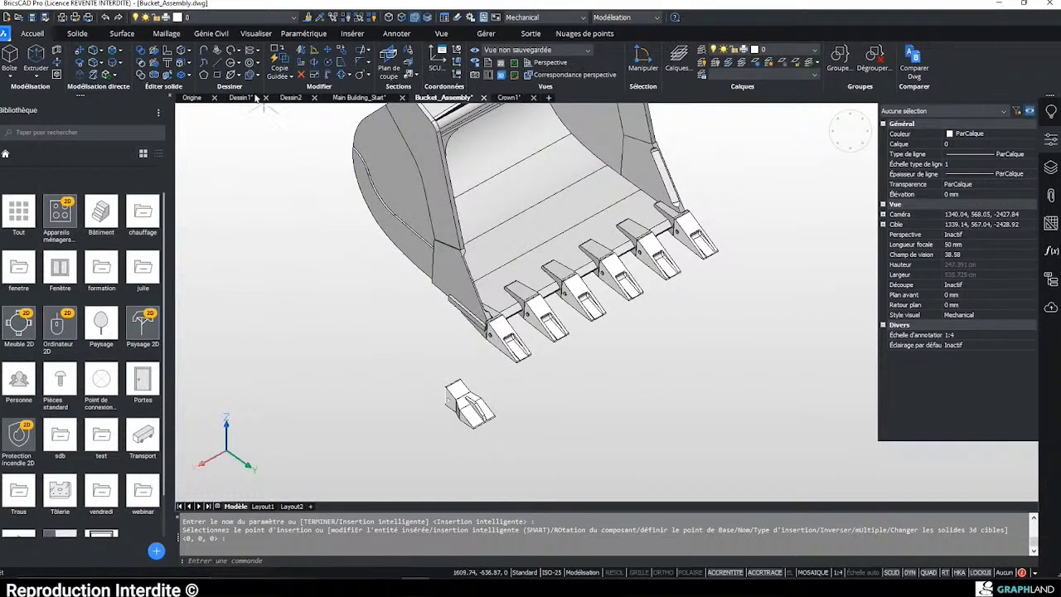
# - Select the bucket's outermost tooth and the separately inserted tooth to display the editable distances between them
pyautogui.click(509, 98)
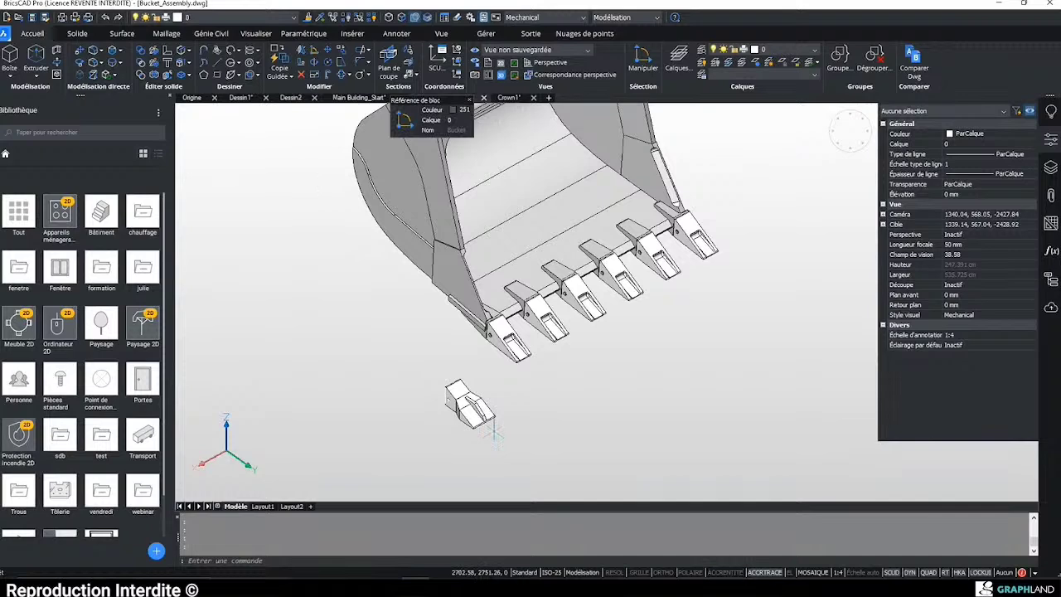
pyautogui.scroll(5, 493, 431)
pyautogui.scroll(2, 426, 404)
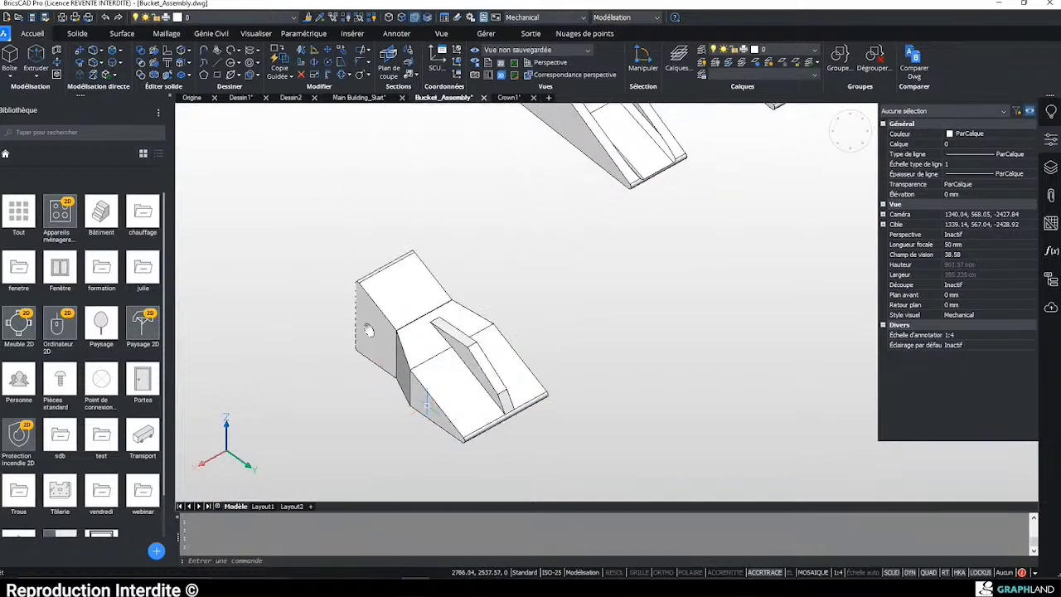
pyautogui.keyDown('shift'); pyautogui.moveTo(427, 404); pyautogui.dragTo(452, 380, button='middle'); pyautogui.keyUp('shift')
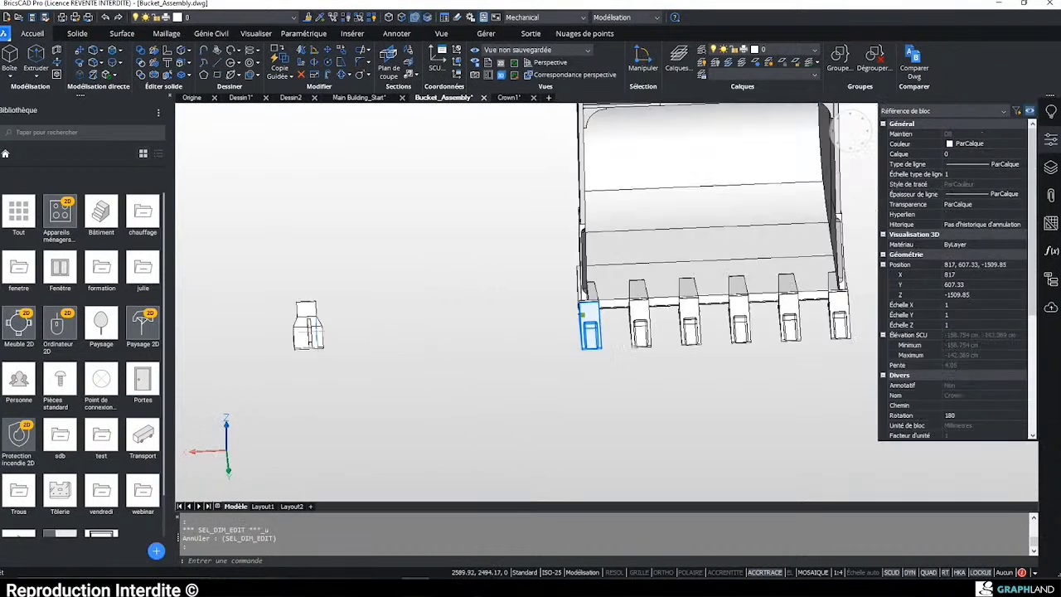
pyautogui.click(312, 337)
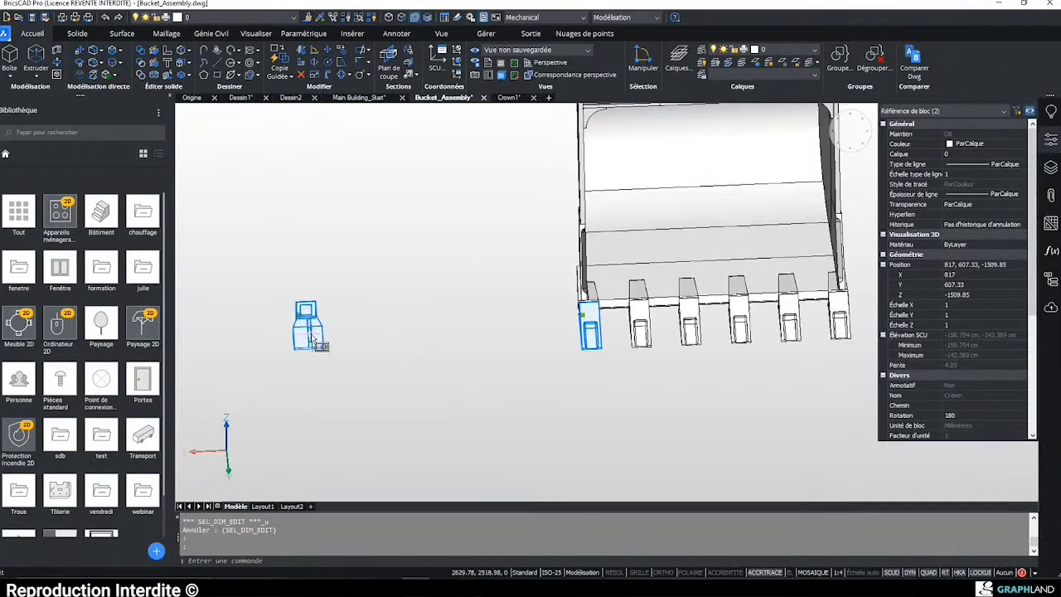
pyautogui.click(318, 340)
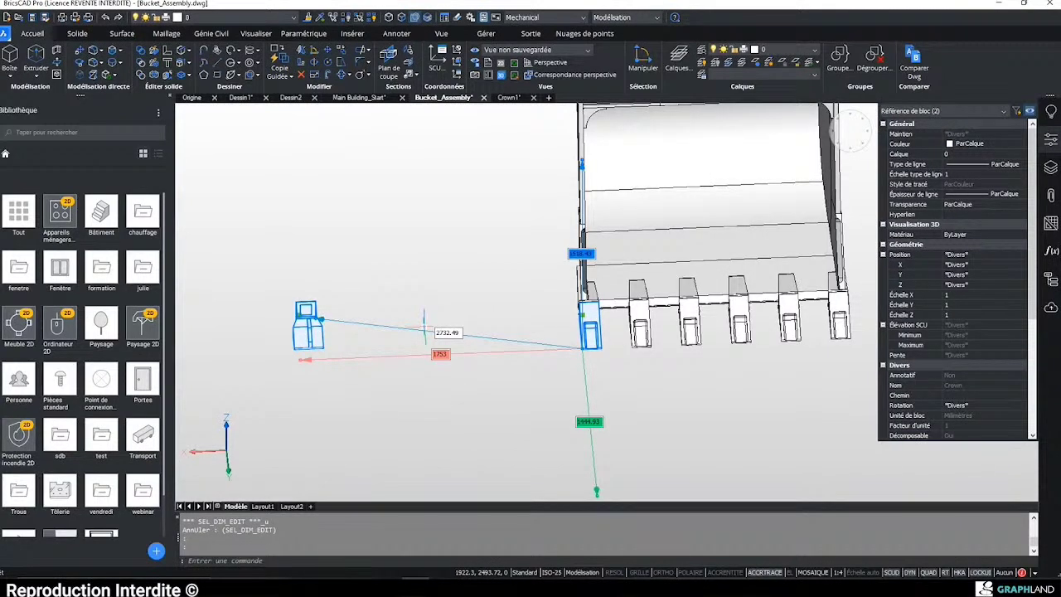
pyautogui.click(559, 370)
pyautogui.click(618, 373)
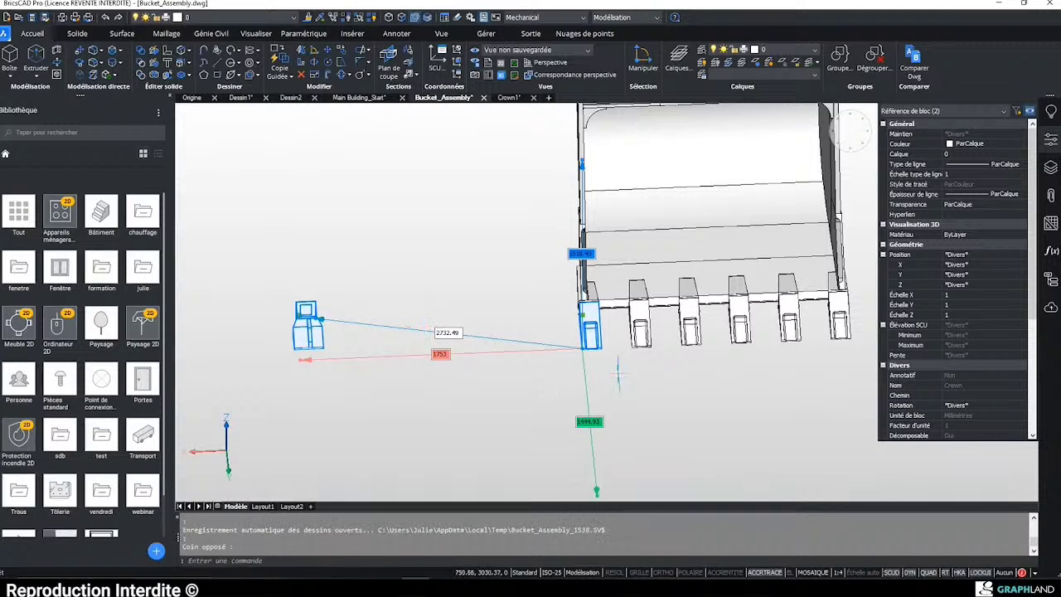
# - Set the distance between the two selected teeth to 2000 mm along Y and 200 mm along X
pyautogui.press('Tab')
pyautogui.scroll(-2, 540, 429)
pyautogui.keyDown('shift'); pyautogui.moveTo(539, 423); pyautogui.dragTo(525, 379, button='middle'); pyautogui.keyUp('shift')
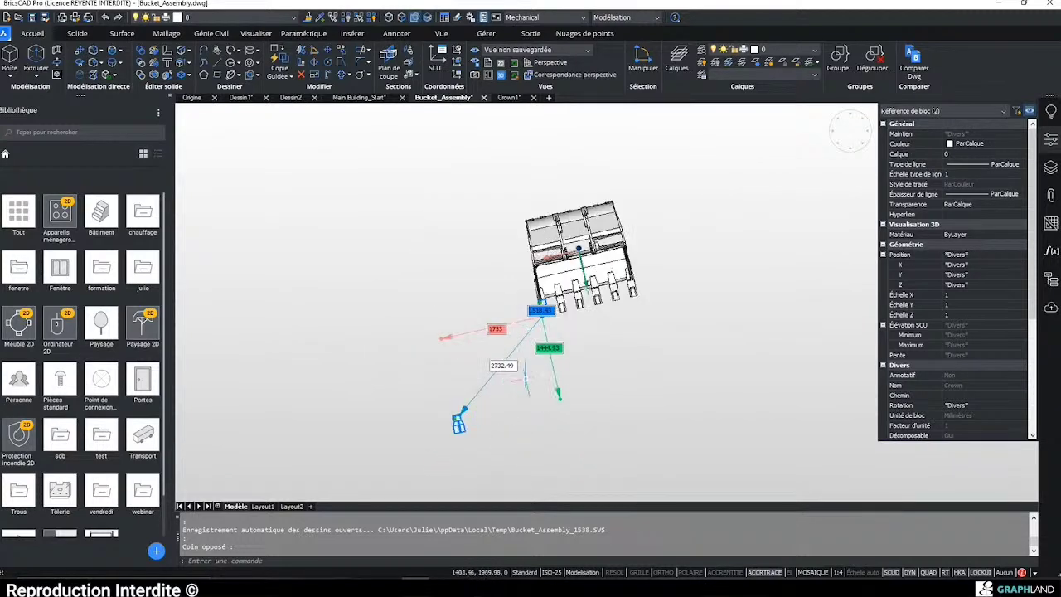
pyautogui.write('200')
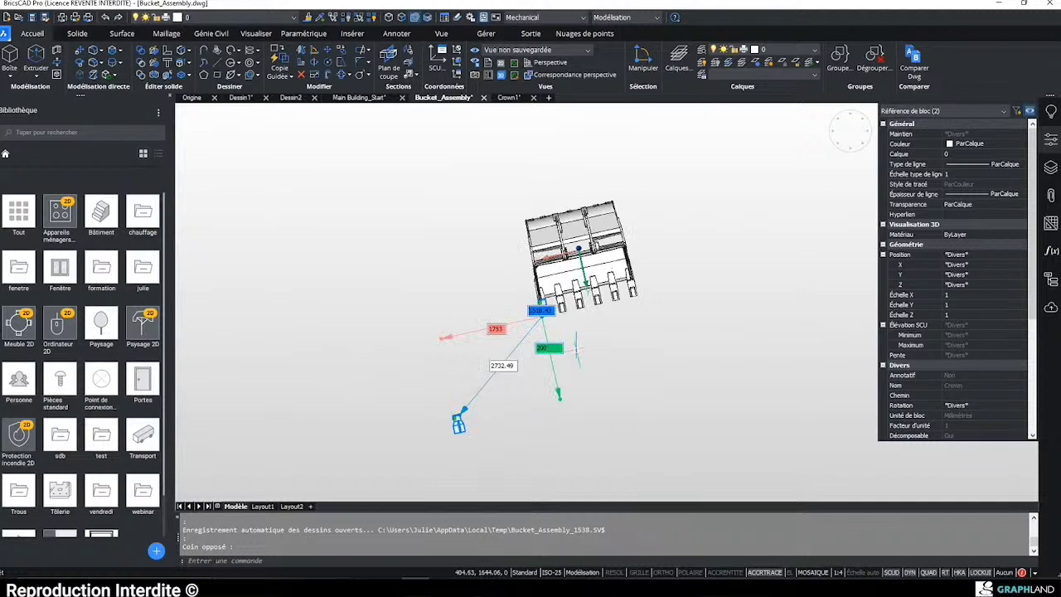
pyautogui.write('0')
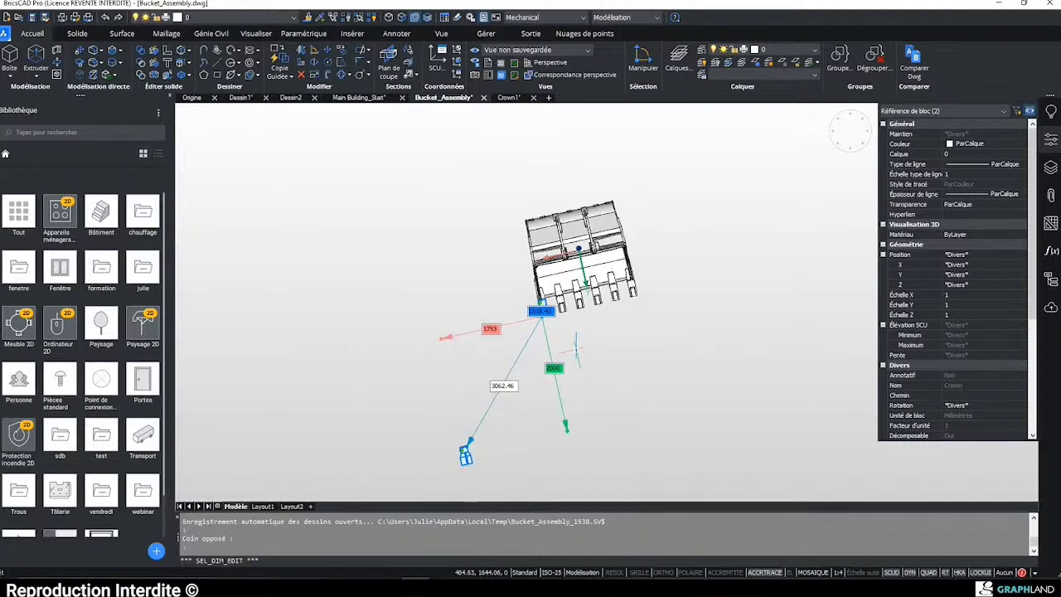
pyautogui.click(490, 330)
pyautogui.write('200')
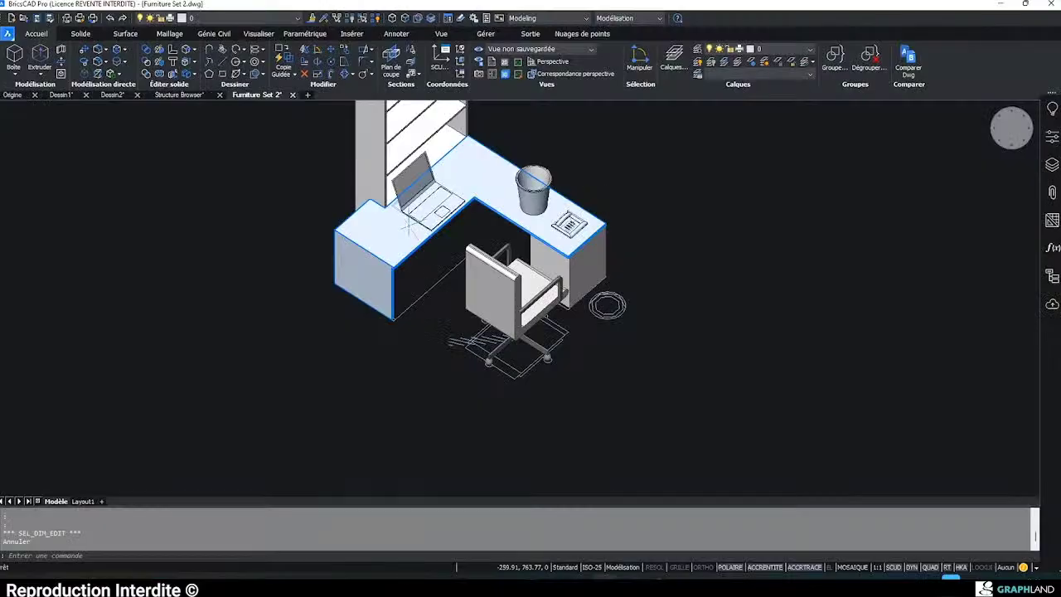
# - Thicken the desk's outer end panel by editing the distance displayed between its two side faces
pyautogui.keyDown('shift'); pyautogui.moveTo(608, 306); pyautogui.dragTo(559, 379, button='middle'); pyautogui.keyUp('shift')
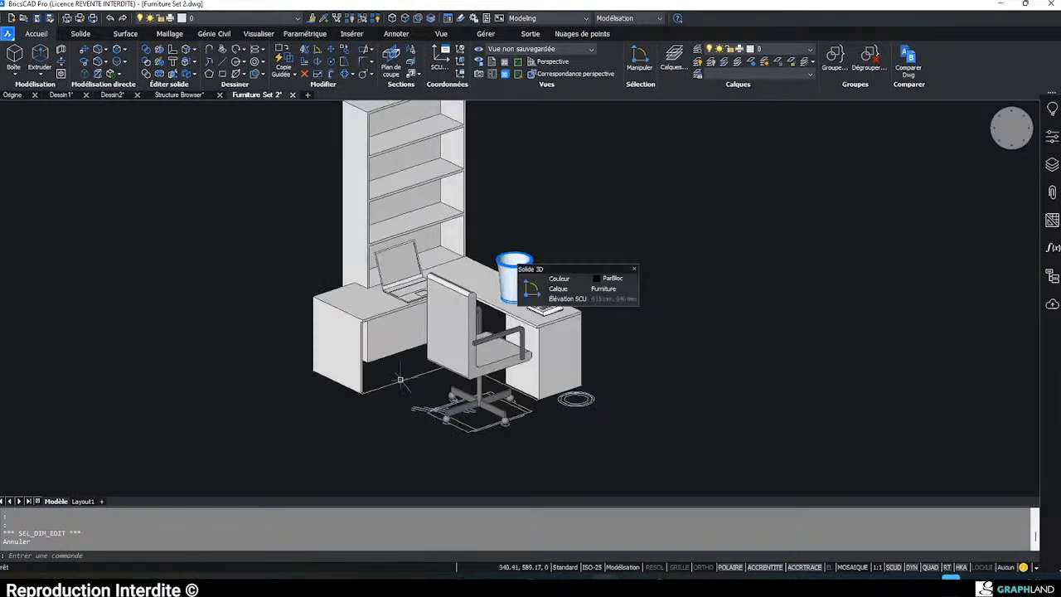
pyautogui.scroll(5, 349, 367)
pyautogui.click(332, 296)
pyautogui.keyDown('shift'); pyautogui.moveTo(497, 304); pyautogui.dragTo(533, 355, button='middle'); pyautogui.keyUp('shift')
pyautogui.scroll(3, 455, 395)
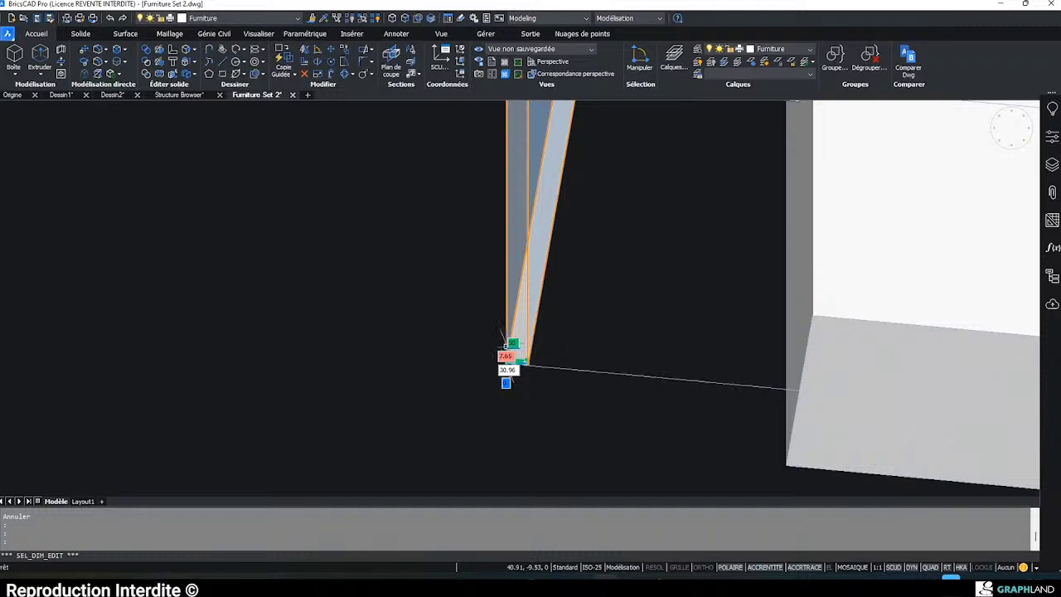
pyautogui.press('Escape')
pyautogui.moveTo(504, 340)
pyautogui.keyDown('shift'); pyautogui.mouseDown(button='middle')
pyautogui.moveTo(492, 327)
pyautogui.moveTo(490, 336)
pyautogui.moveTo(543, 233)
pyautogui.moveTo(517, 338)
pyautogui.mouseUp(button='middle'); pyautogui.keyUp('shift')
pyautogui.click(535, 250)
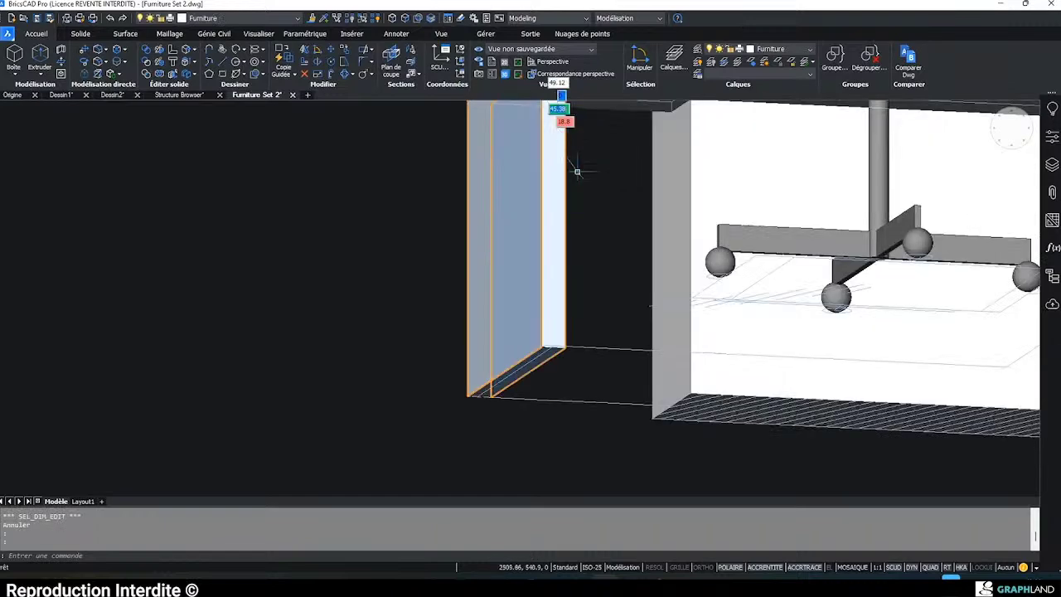
pyautogui.press('Return')
pyautogui.press('Escape')
# - Select two lower shelf faces of the bookcase and set the vertical distance between them to 200 mm
pyautogui.scroll(-4, 576, 172)
pyautogui.keyDown('shift'); pyautogui.moveTo(566, 231); pyautogui.dragTo(729, 298, button='middle'); pyautogui.keyUp('shift')
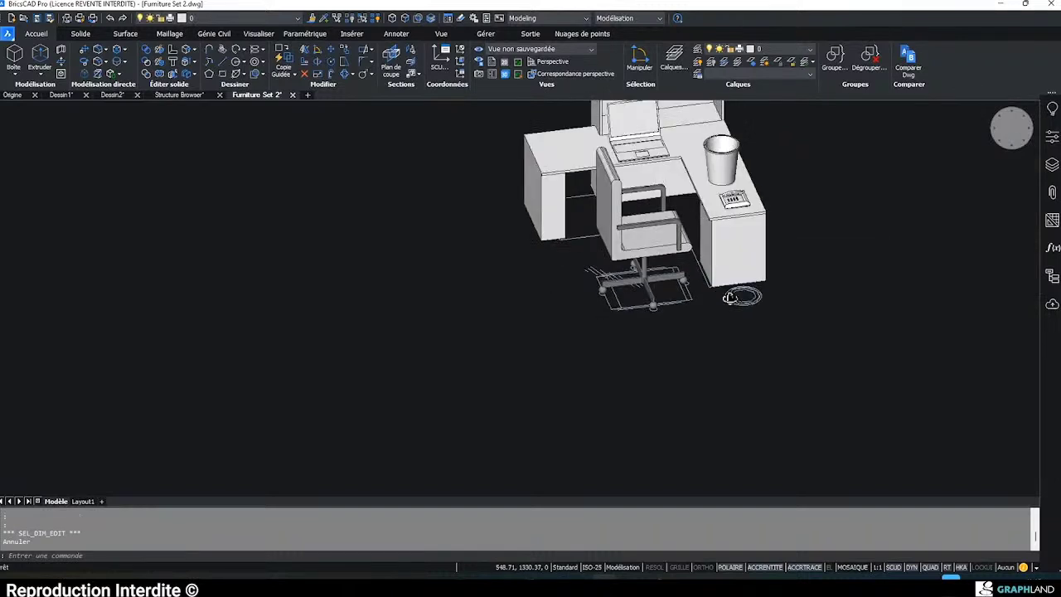
pyautogui.scroll(2, 668, 209)
pyautogui.moveTo(637, 229); pyautogui.dragTo(693, 388, button='middle')
pyautogui.scroll(2, 751, 186)
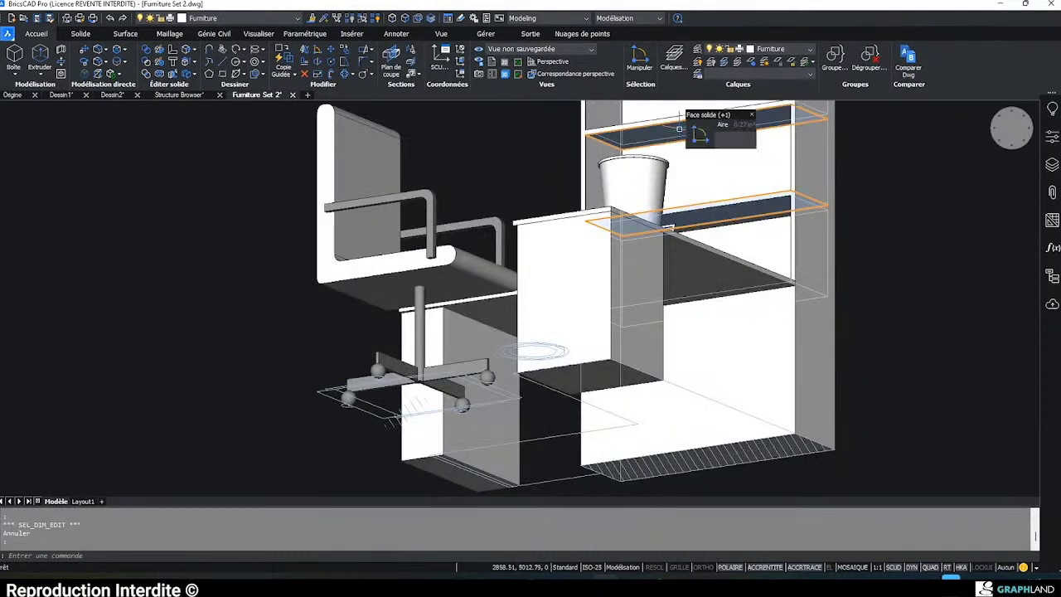
pyautogui.click(752, 204)
pyautogui.keyDown('shift'); pyautogui.moveTo(752, 204); pyautogui.dragTo(786, 242, button='middle'); pyautogui.keyUp('shift')
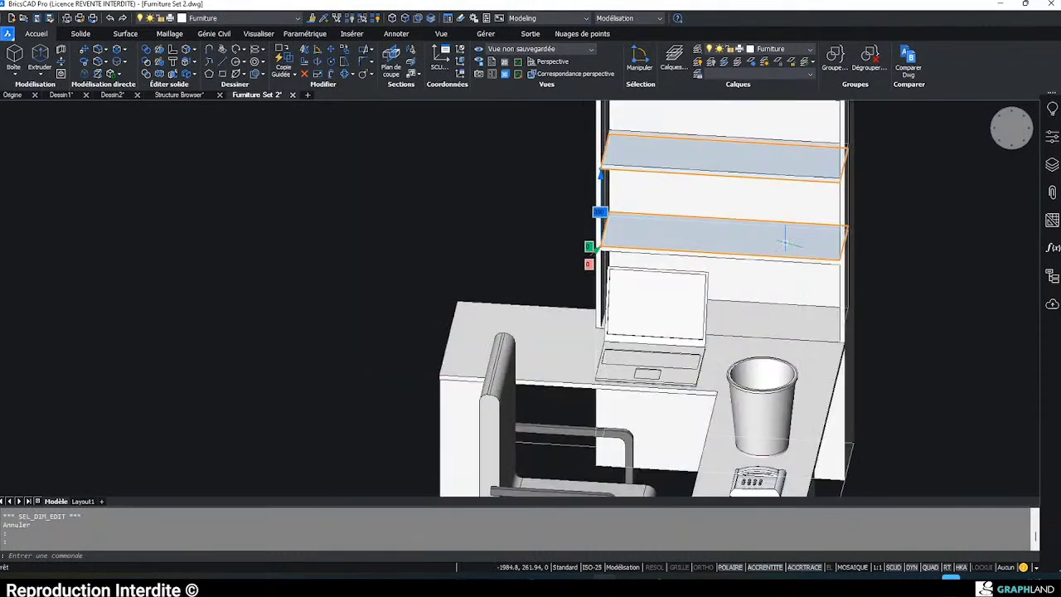
pyautogui.click(600, 213)
pyautogui.write('200')
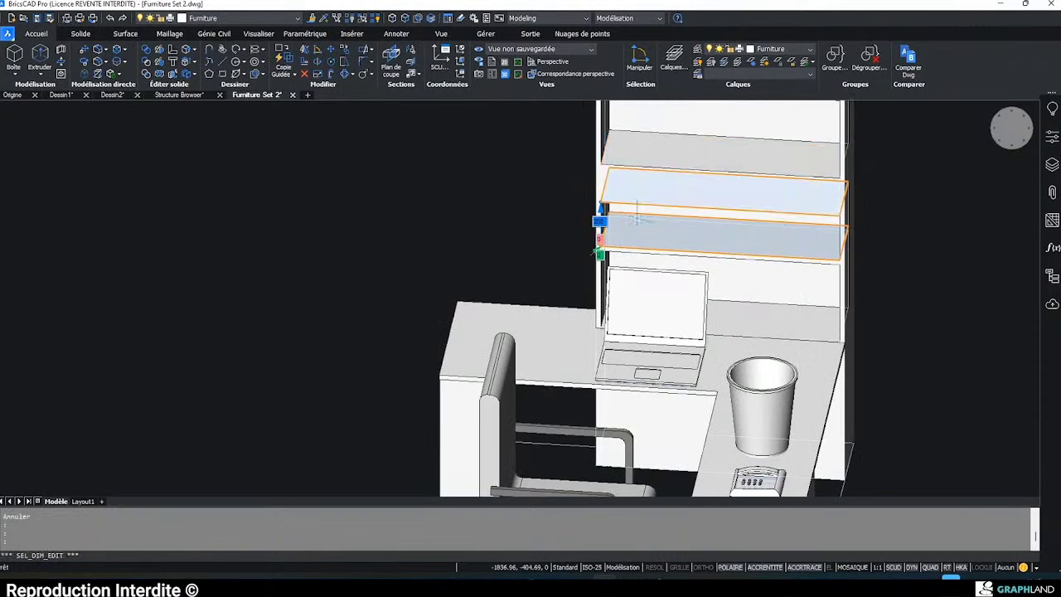
pyautogui.press('Return')
pyautogui.press('Escape')
# - Set the vertical distance between the top faces of the bookcase's next two shelves to 500 mm
pyautogui.keyDown('shift'); pyautogui.moveTo(646, 282); pyautogui.dragTo(672, 262, button='middle'); pyautogui.keyUp('shift')
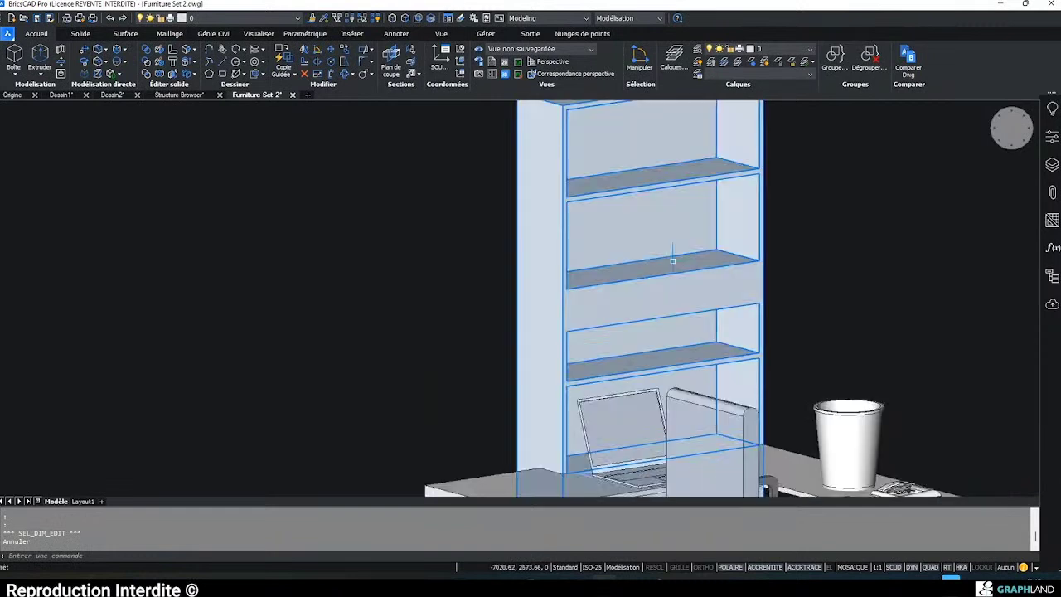
pyautogui.click(672, 261)
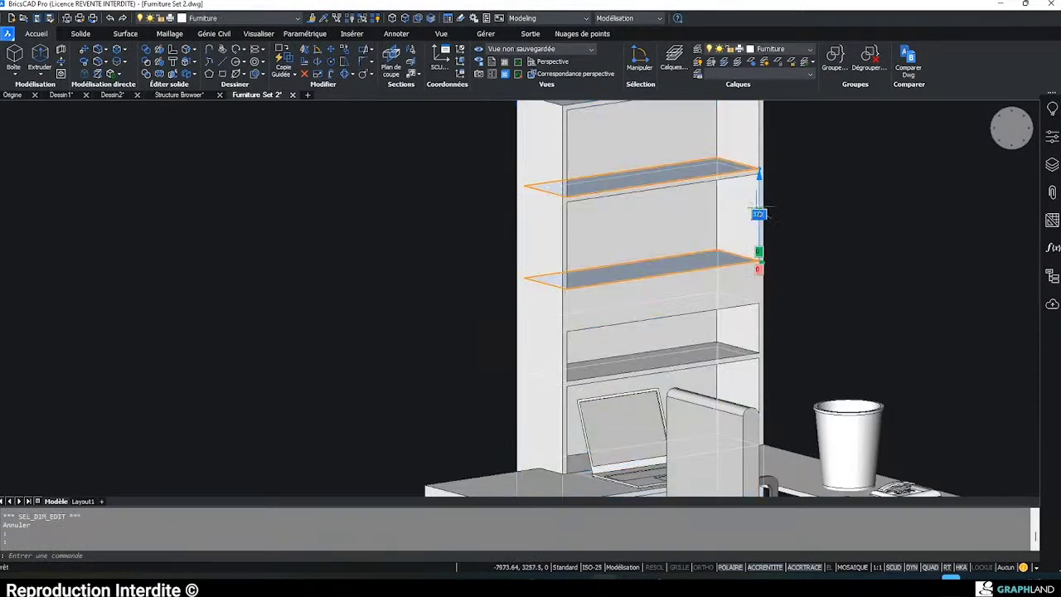
pyautogui.write('500')
pyautogui.press('Return')
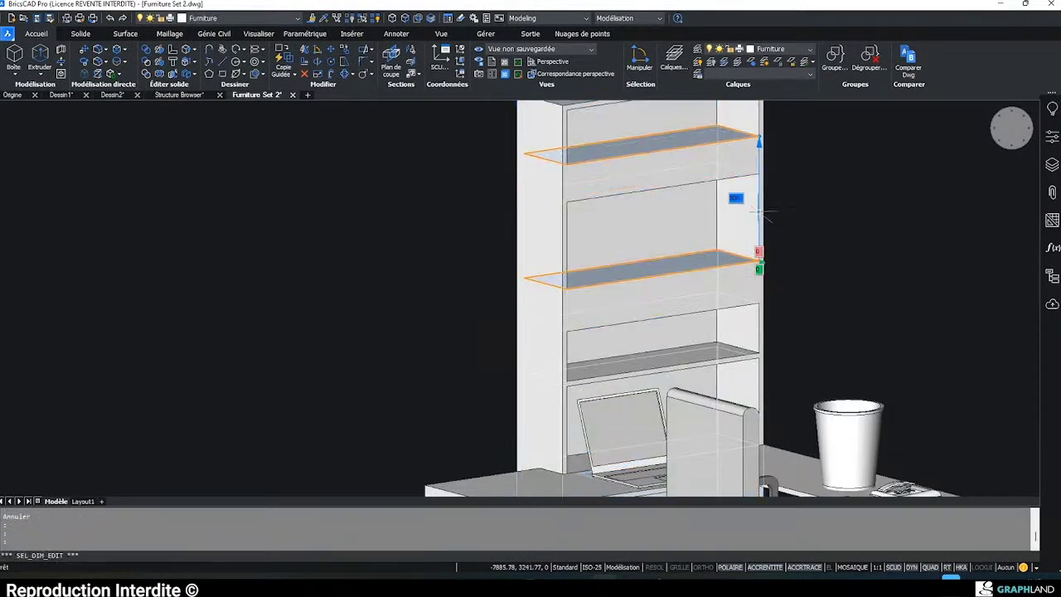
pyautogui.press('Escape')
# - Reduce the thickness of the bookcase's thickest shelf by editing the distance between its top and bottom faces
pyautogui.keyDown('shift'); pyautogui.moveTo(759, 212); pyautogui.dragTo(545, 213, button='middle'); pyautogui.keyUp('shift')
pyautogui.scroll(3, 581, 209)
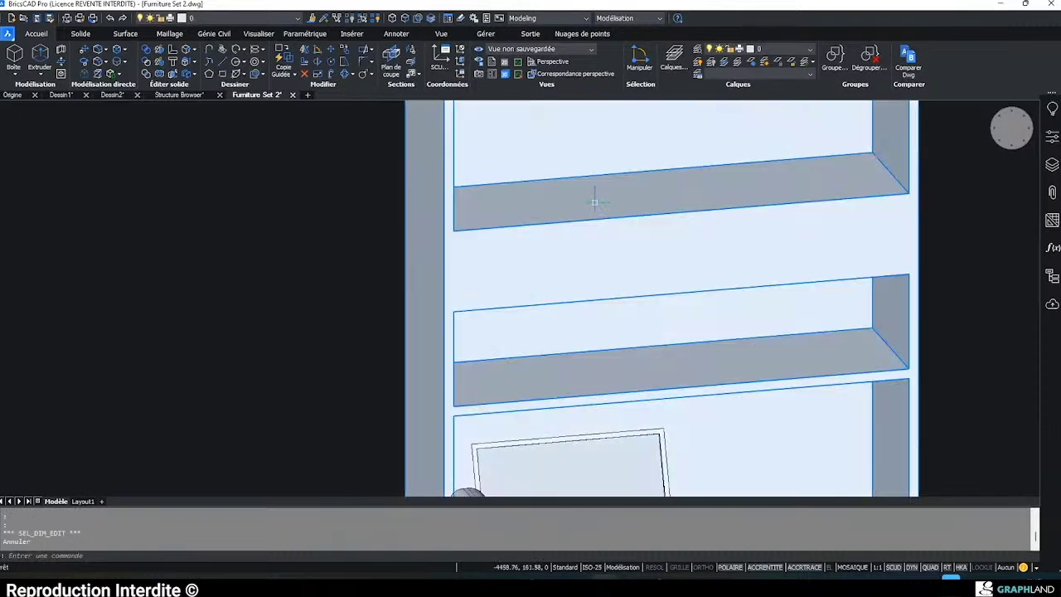
pyautogui.press('Tab')
pyautogui.click(615, 235)
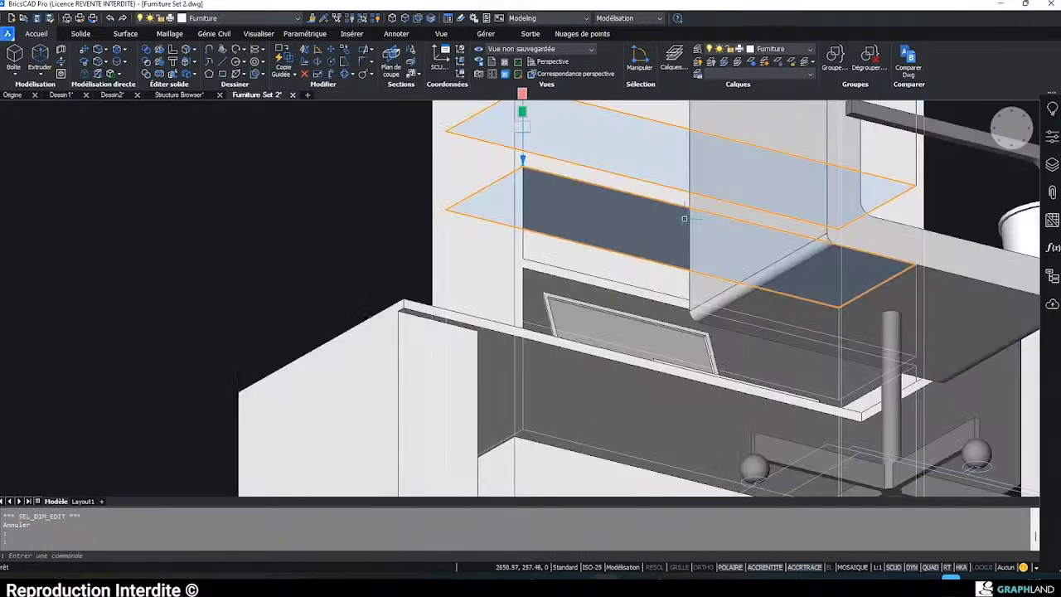
pyautogui.keyDown('shift'); pyautogui.moveTo(688, 216); pyautogui.dragTo(701, 270, button='middle'); pyautogui.keyUp('shift')
pyautogui.scroll(-3, 595, 249)
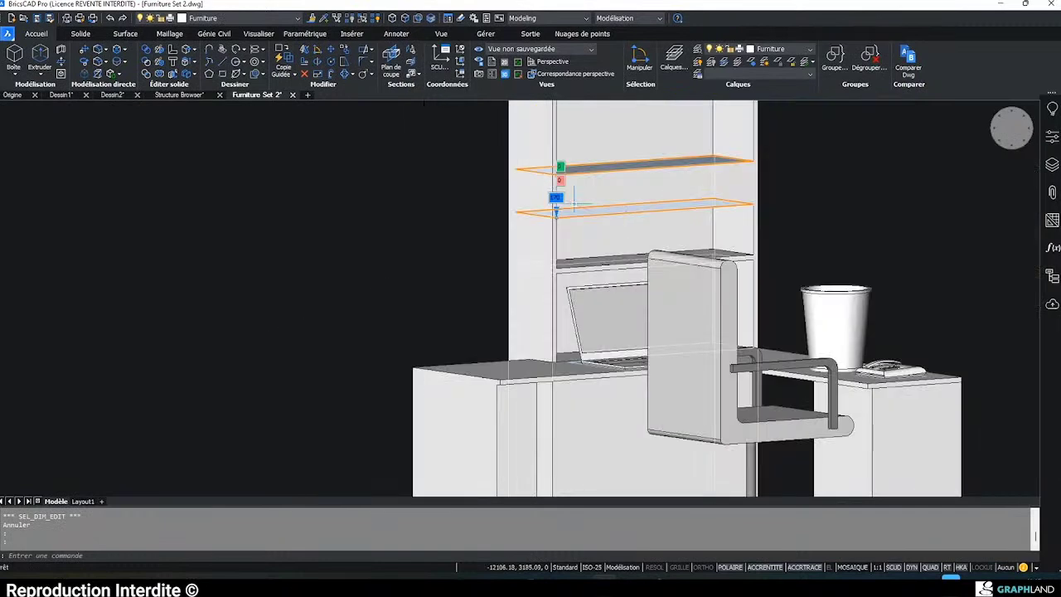
pyautogui.press('Escape')
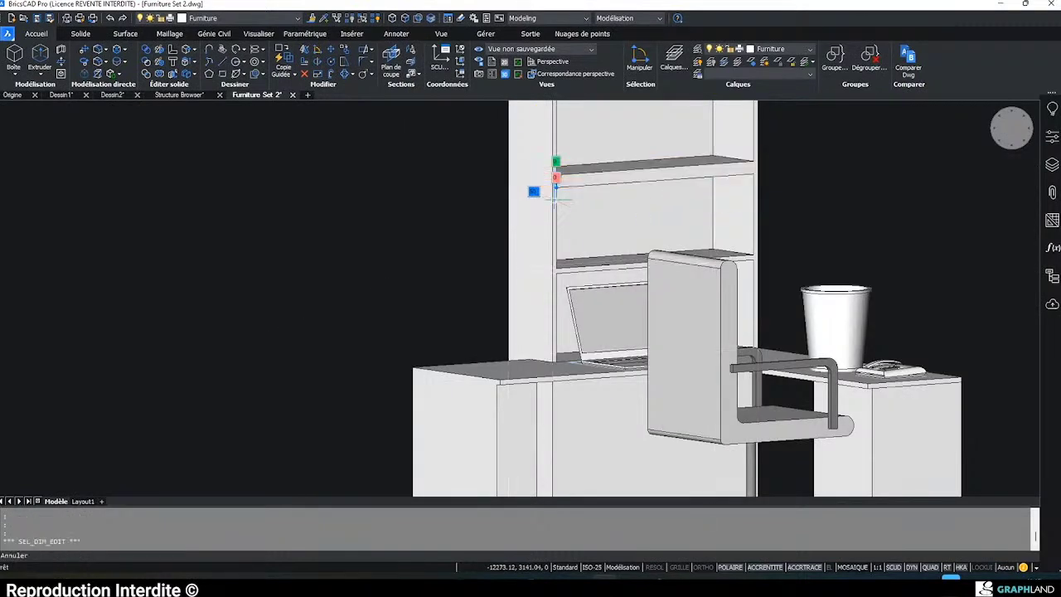
pyautogui.scroll(-5, 555, 199)
pyautogui.moveTo(645, 281)
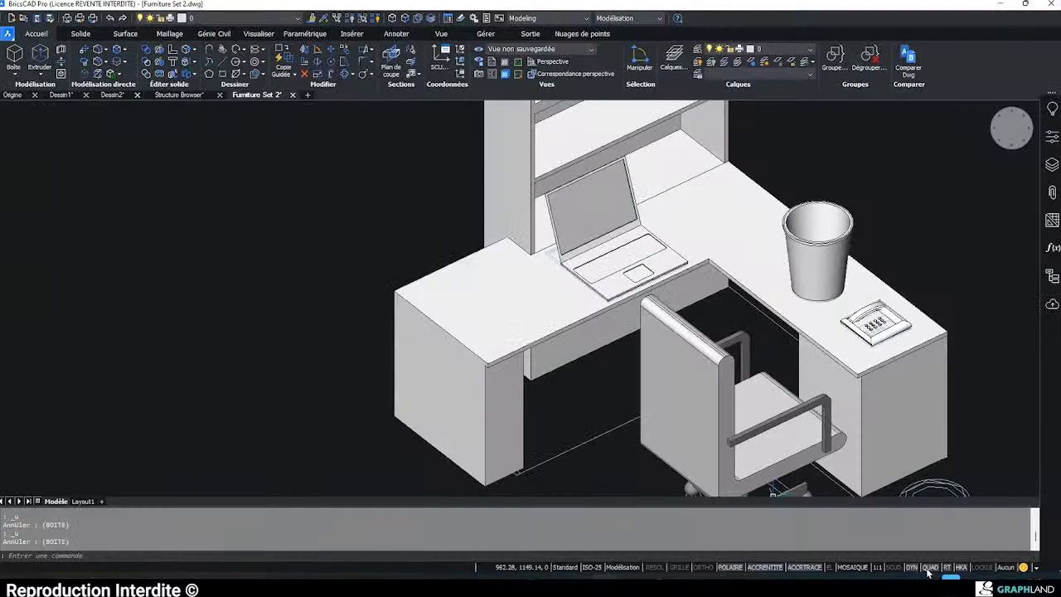
pyautogui.click(502, 322)
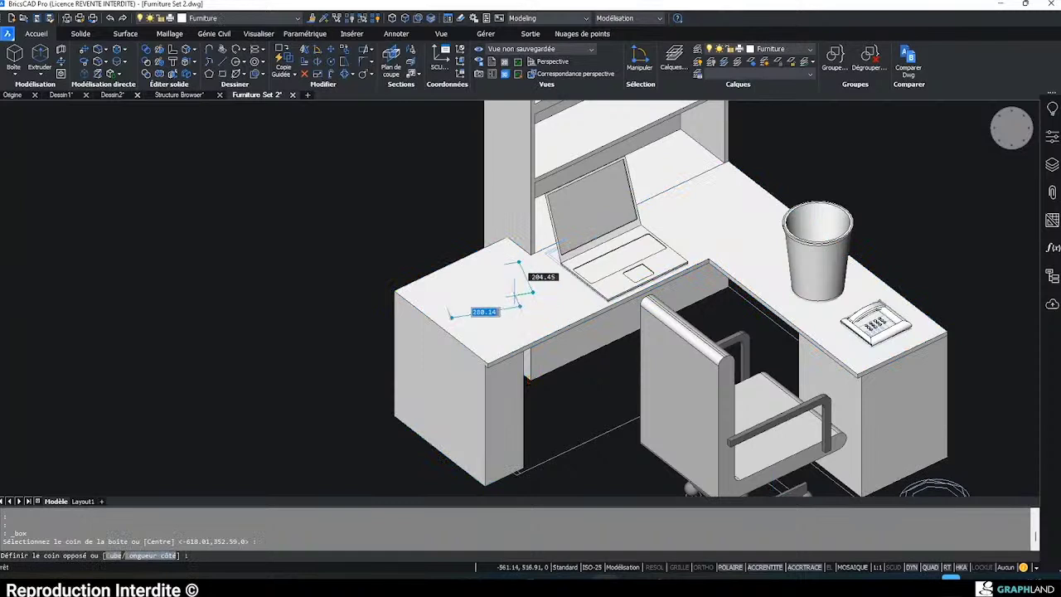
# - Create a named coordinate system TEST with its origin at the desk top's outer front corner and axes along the two adjoining edges
pyautogui.rightClick(1009, 133)
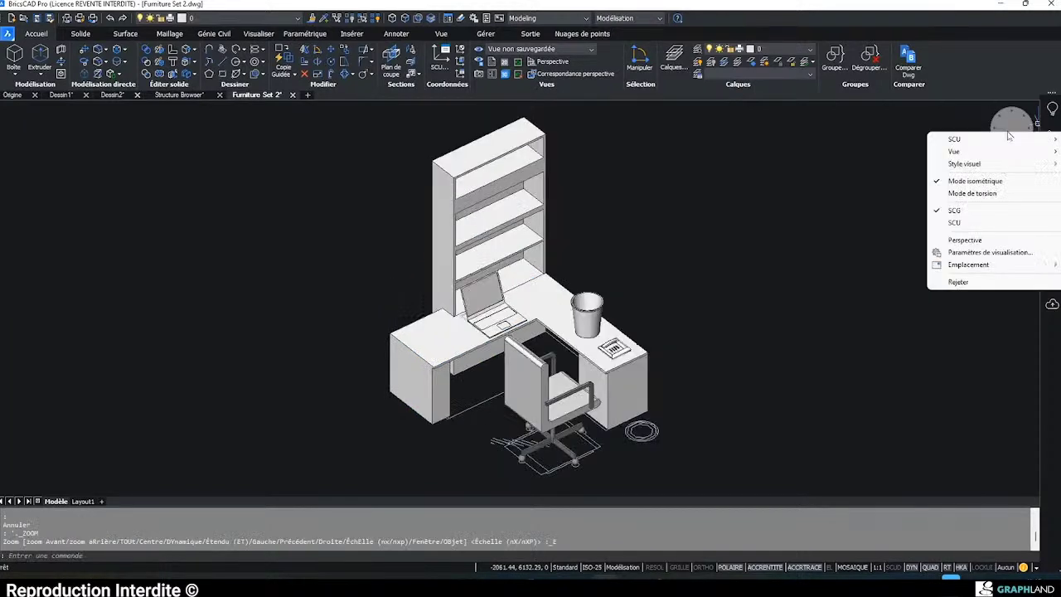
pyautogui.moveTo(986, 145)
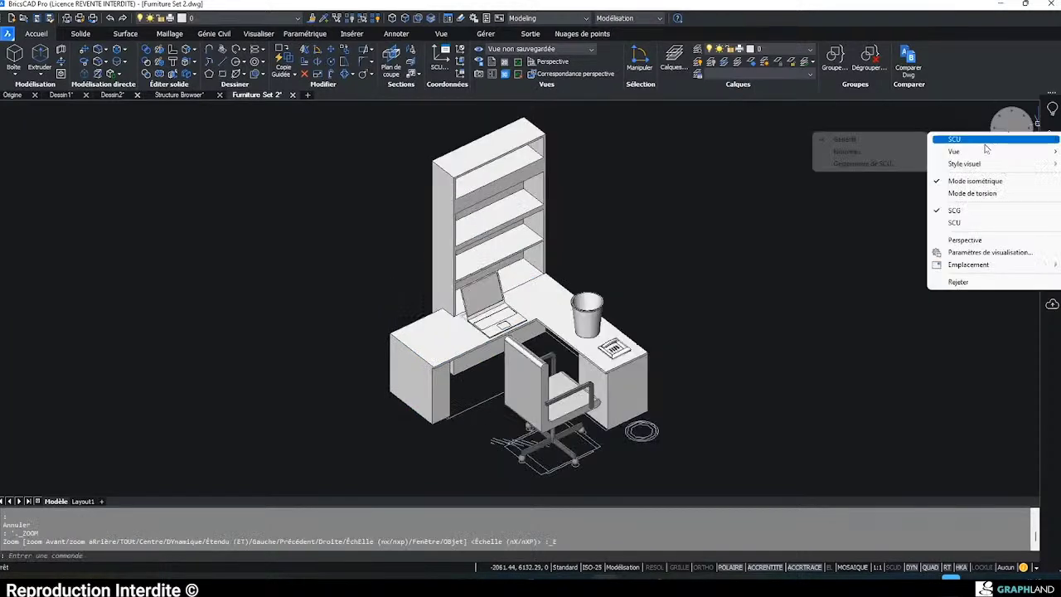
pyautogui.click(856, 165)
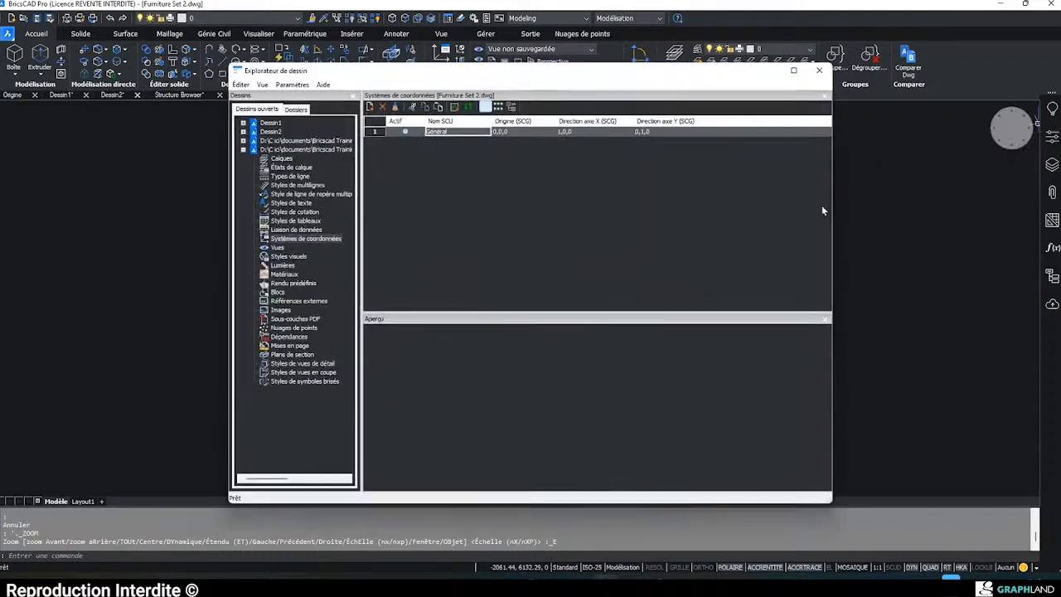
pyautogui.click(370, 107)
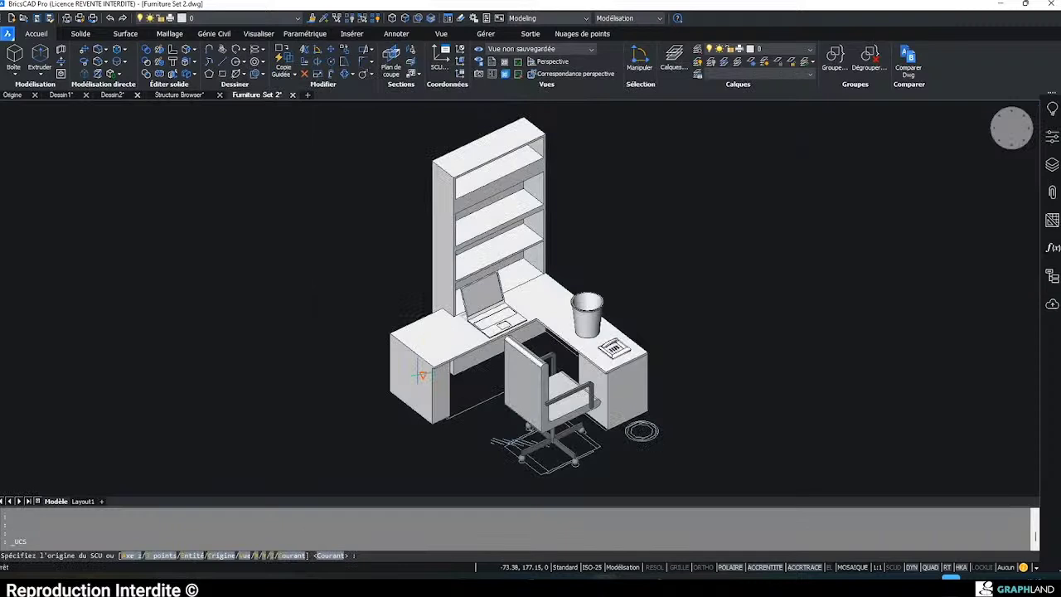
pyautogui.scroll(5, 422, 374)
pyautogui.click(471, 348)
pyautogui.click(533, 322)
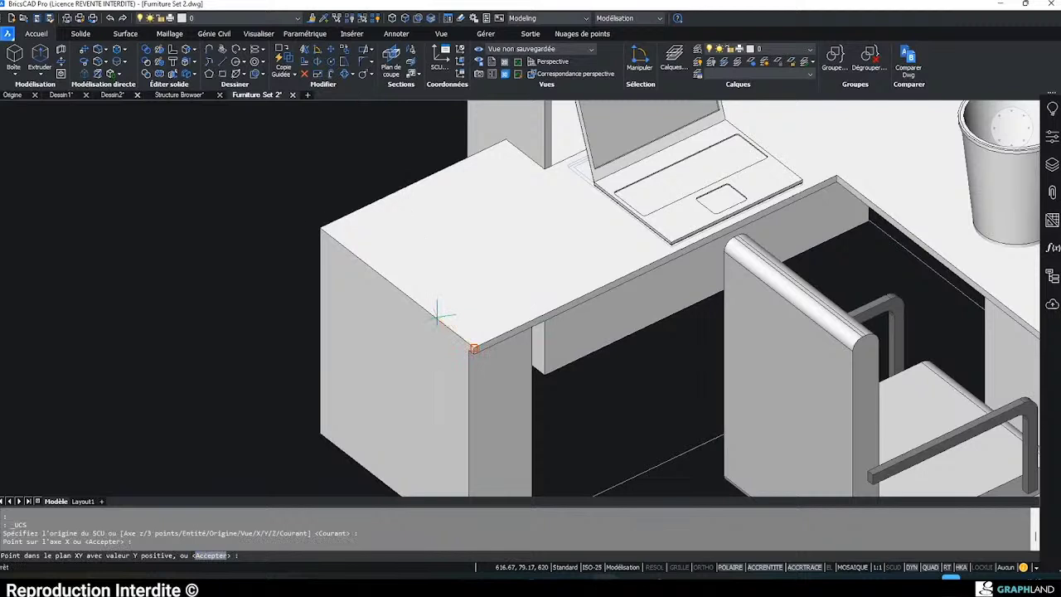
pyautogui.click(320, 228)
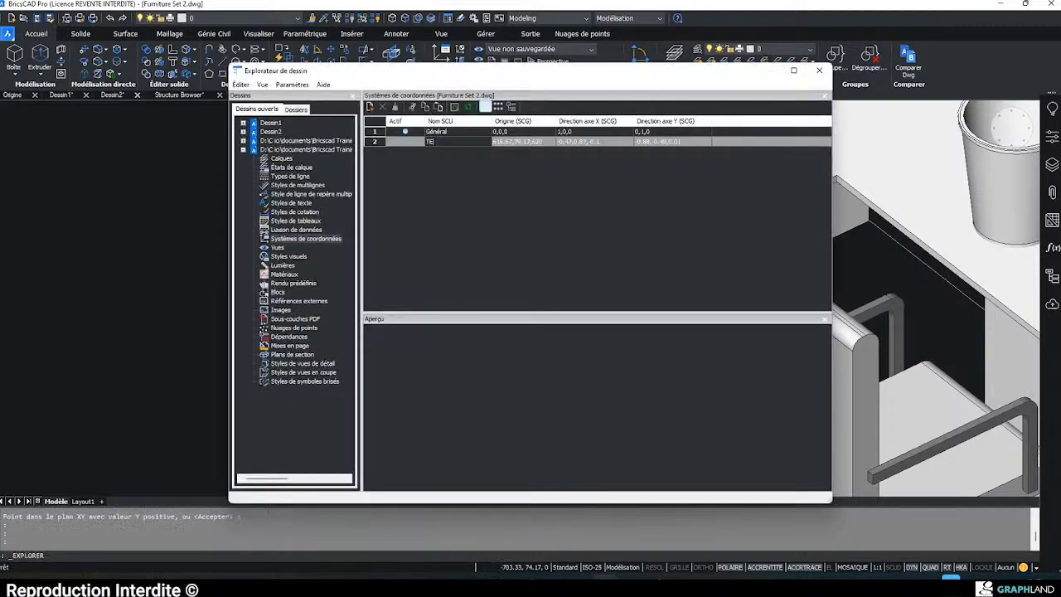
pyautogui.write('ST')
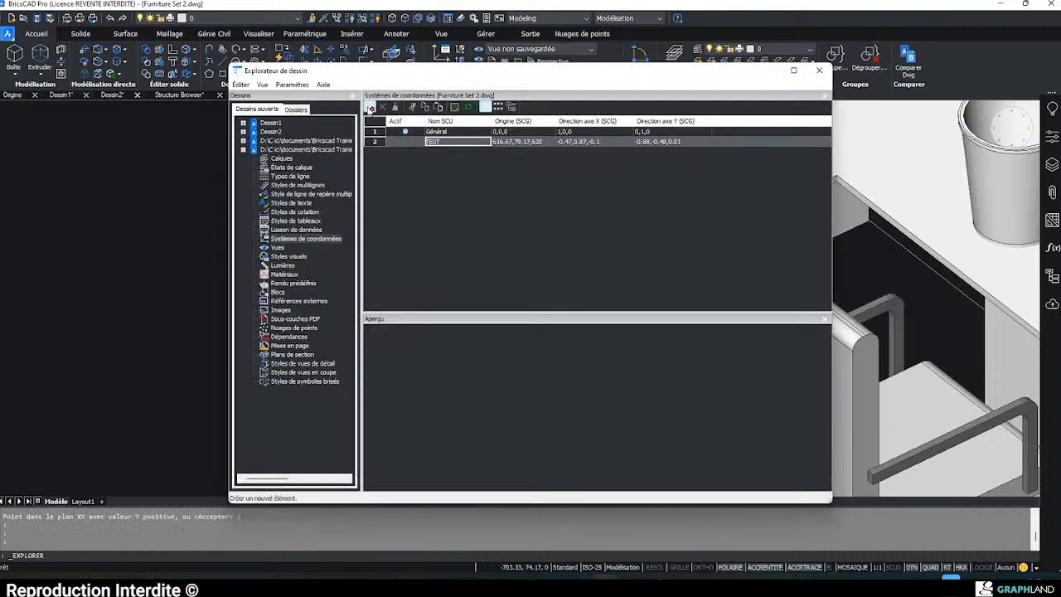
# - Create a second coordinate system named test2 with its origin at the bookcase's corner on the desk top and X towards the laptop
pyautogui.click(370, 107)
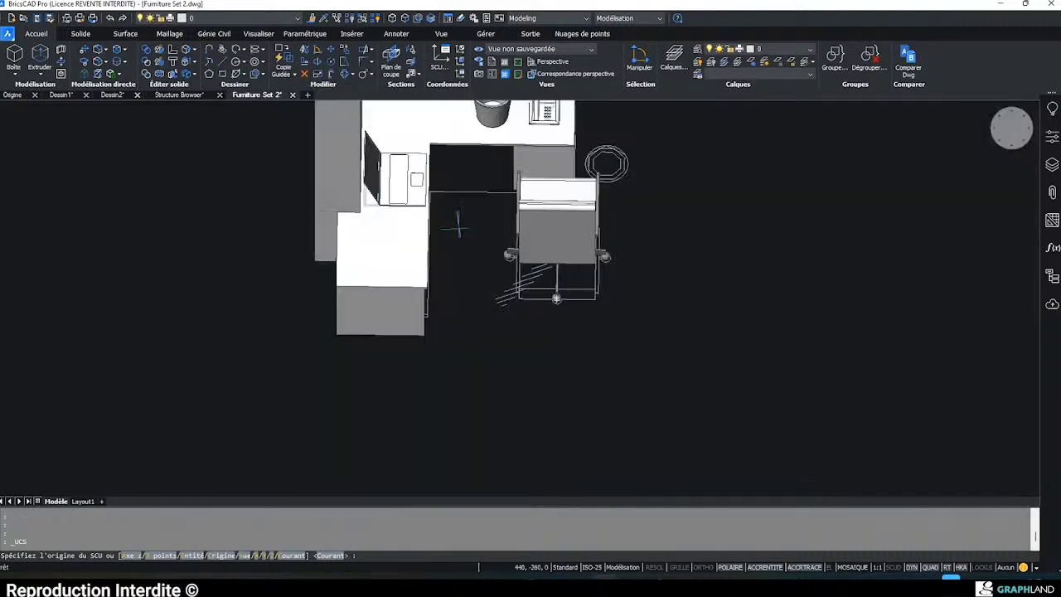
pyautogui.keyDown('shift'); pyautogui.moveTo(438, 217); pyautogui.dragTo(604, 314, button='middle'); pyautogui.keyUp('shift')
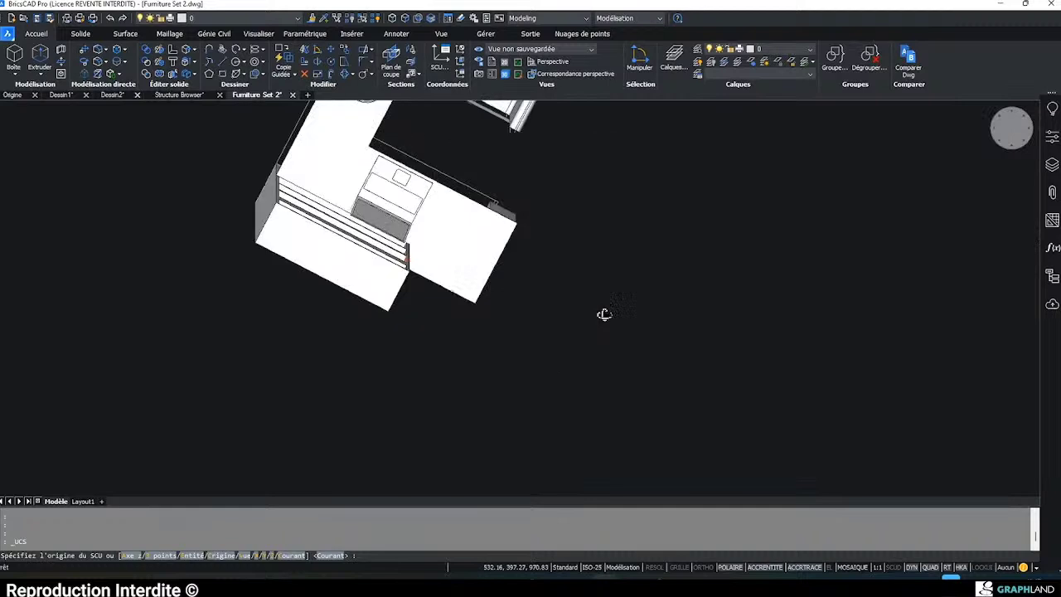
pyautogui.scroll(5, 299, 158)
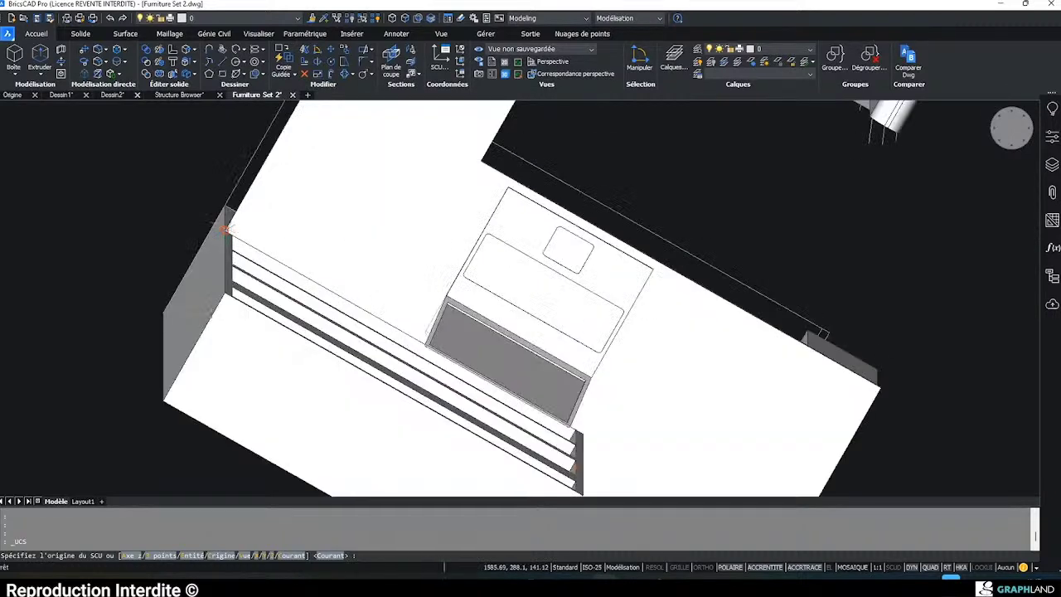
pyautogui.click(229, 212)
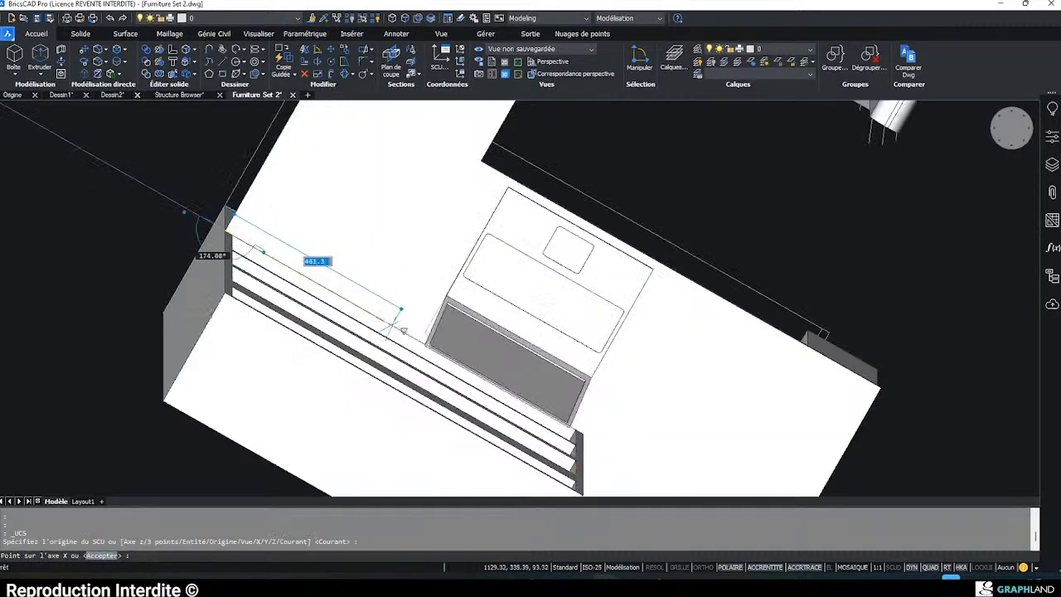
pyautogui.click(404, 331)
pyautogui.scroll(-5, 295, 197)
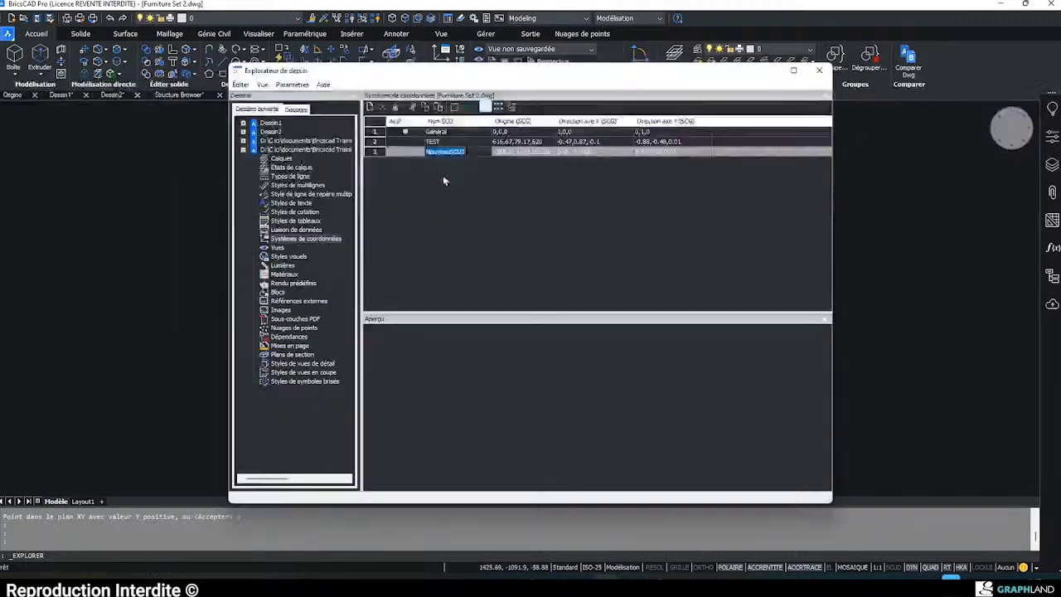
pyautogui.write('test2')
pyautogui.press('Return')
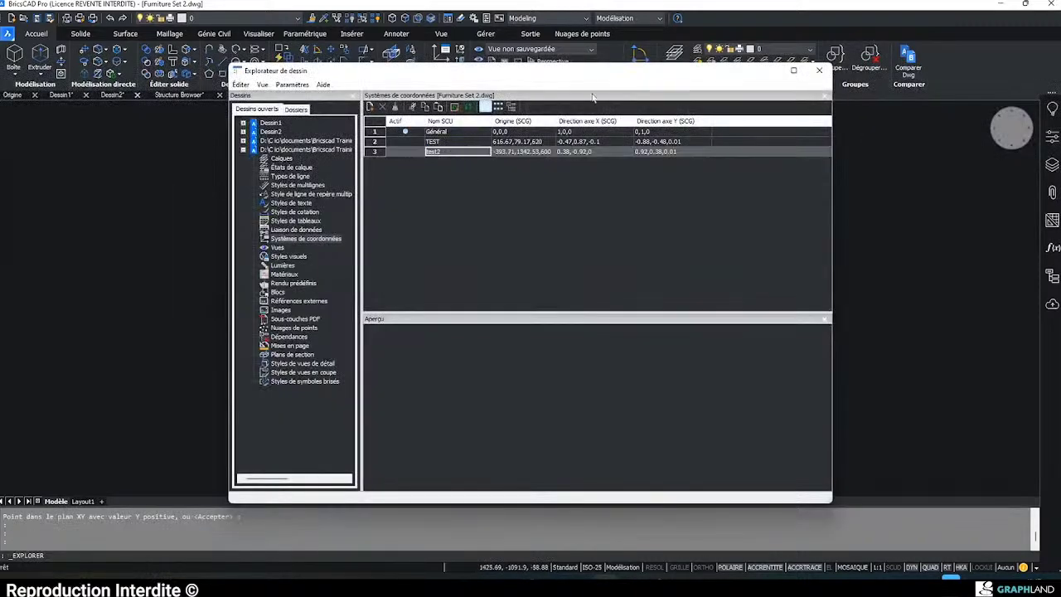
# - Close the coordinate system list and display the furniture set in the top view (Dessus)
pyautogui.click(819, 72)
pyautogui.moveTo(393, 267)
pyautogui.keyDown('shift'); pyautogui.mouseDown(button='middle')
pyautogui.moveTo(453, 304)
pyautogui.moveTo(523, 299)
pyautogui.mouseUp(button='middle'); pyautogui.keyUp('shift')
pyautogui.hotkey('ctrl', 'z')
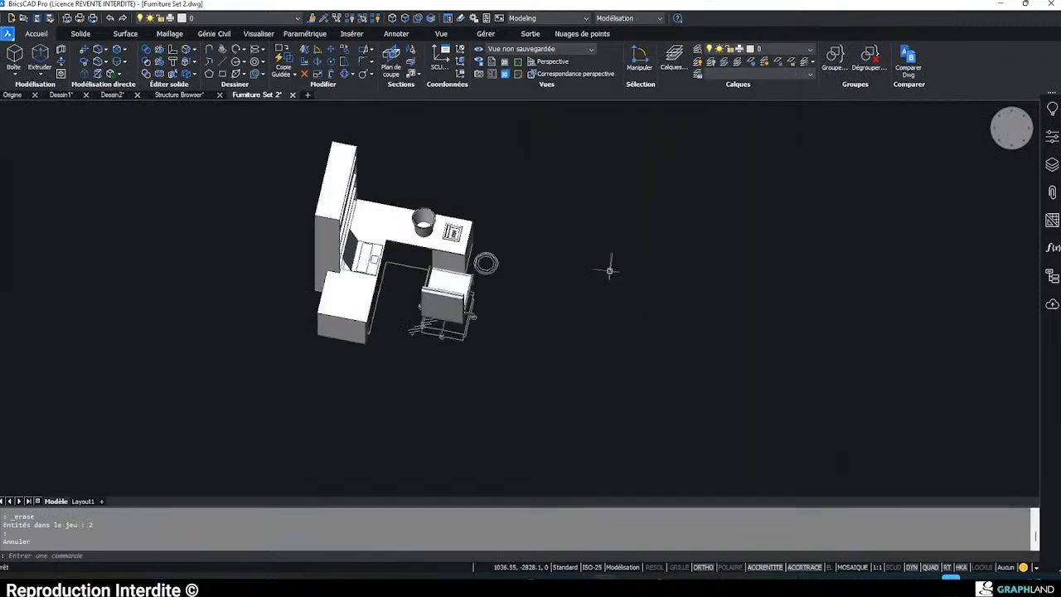
pyautogui.click(1011, 128)
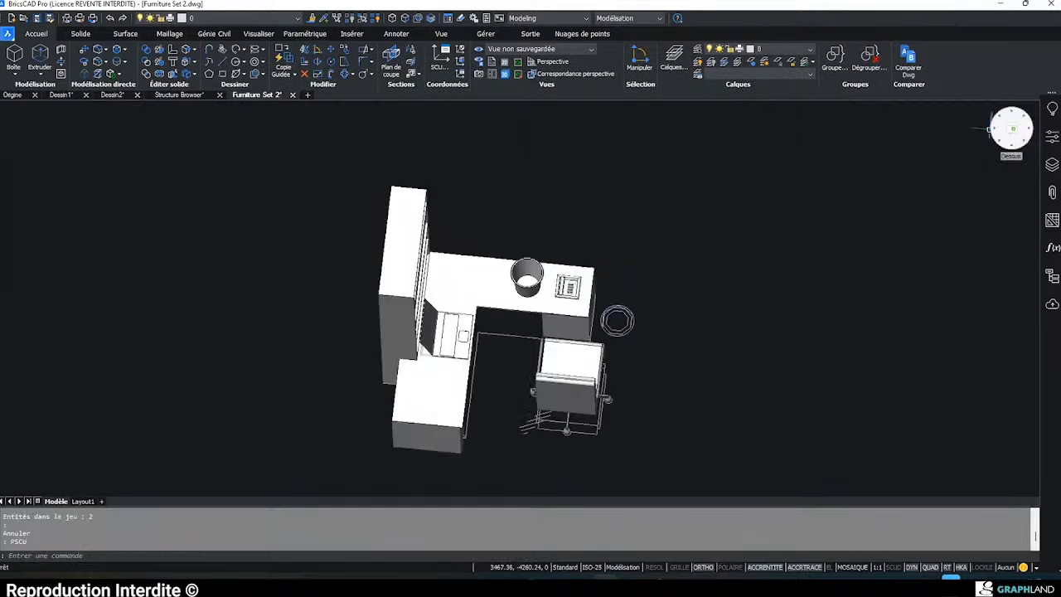
pyautogui.scroll(-2, 496, 207)
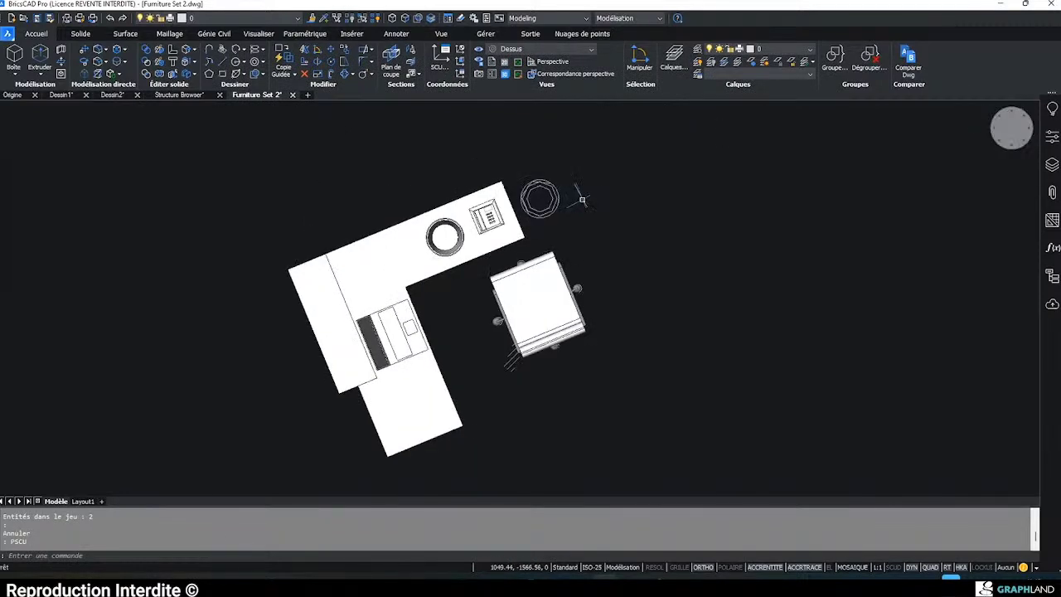
# - Set the UCSFOLLOW variable to 1 so that the view follows the active coordinate system
pyautogui.write('UCSFOLLOW')
pyautogui.press('Return')
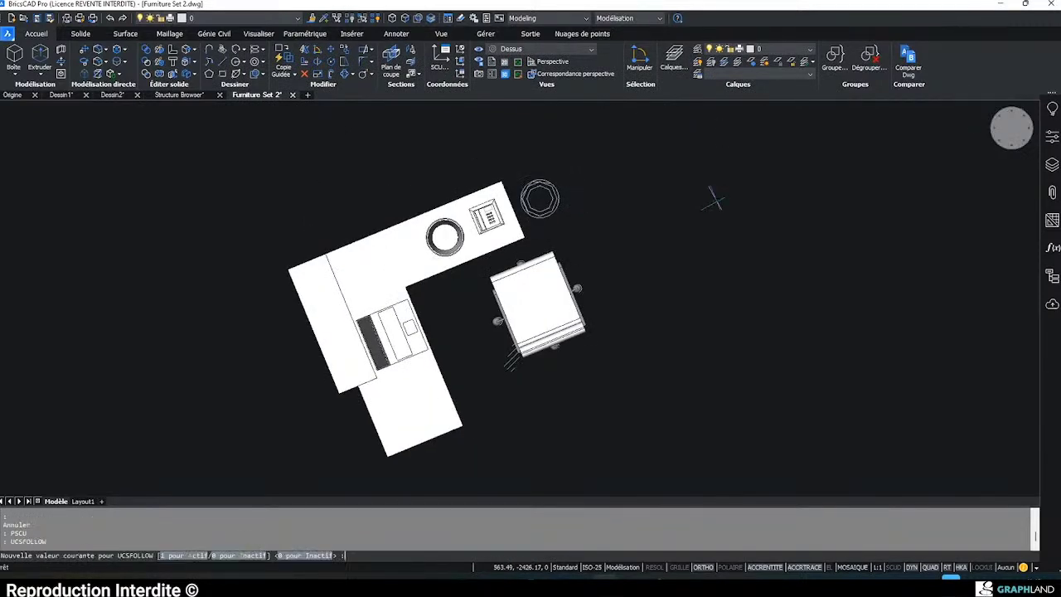
pyautogui.write('1')
pyautogui.press('Return')
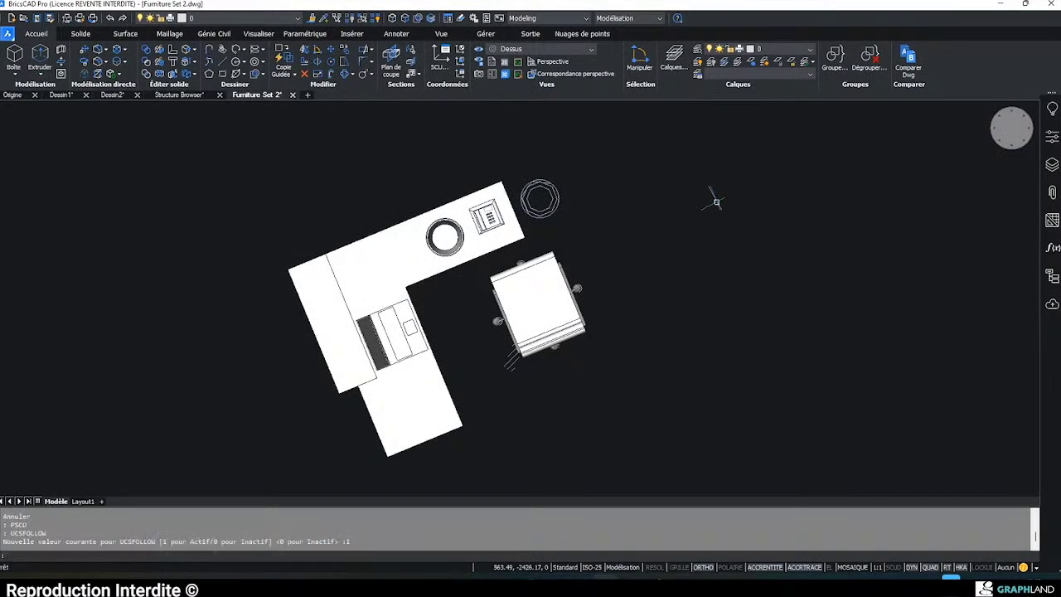
# - Make the coordinate system test2 active, switch to TEST, and restore test2, with the view following each change
pyautogui.rightClick(1005, 133)
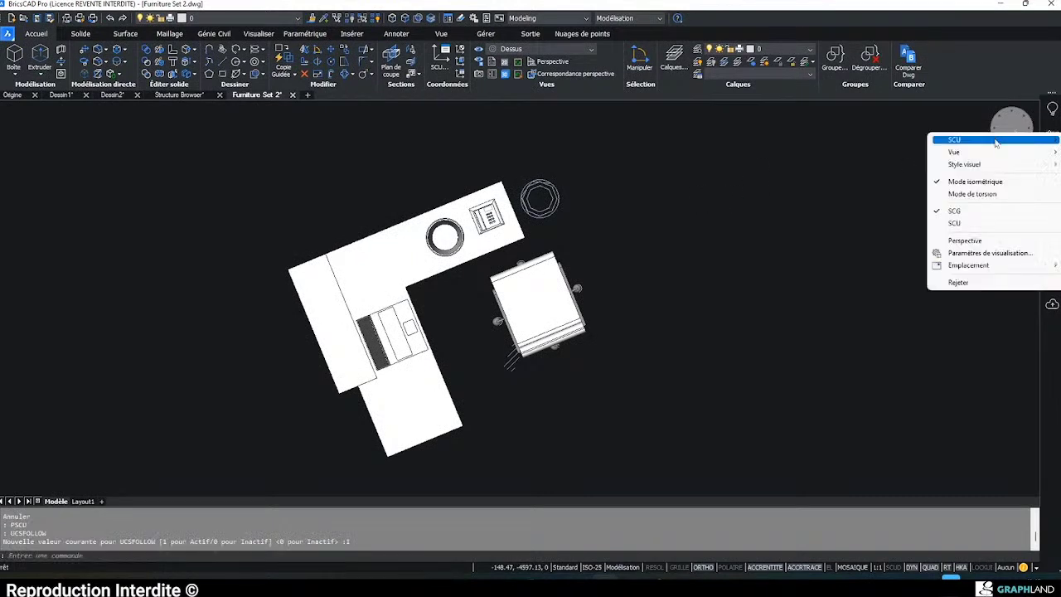
pyautogui.moveTo(995, 143)
pyautogui.click(904, 151)
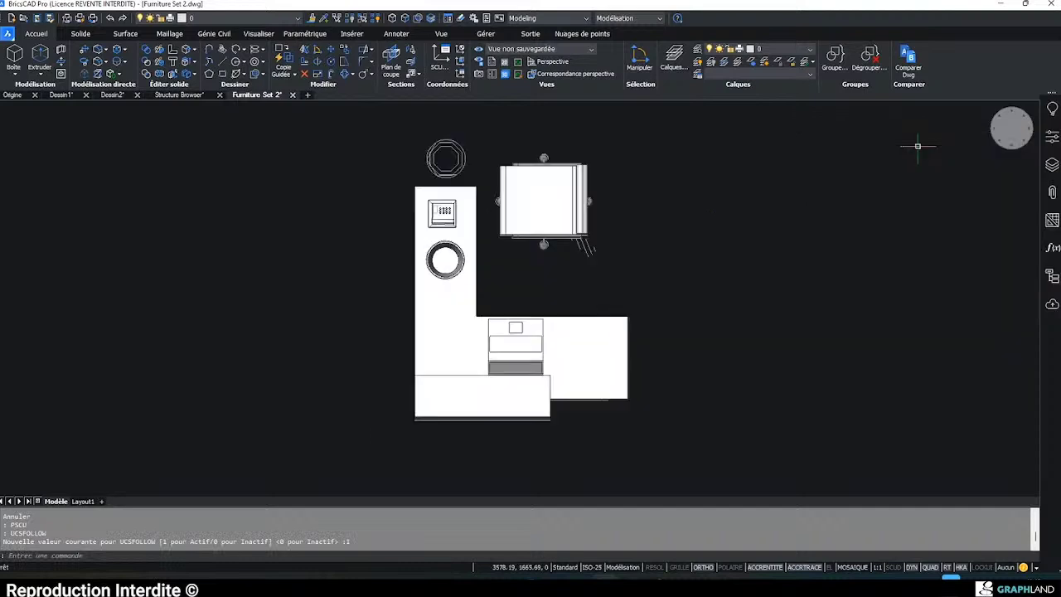
pyautogui.rightClick(991, 131)
pyautogui.moveTo(995, 144)
pyautogui.click(887, 138)
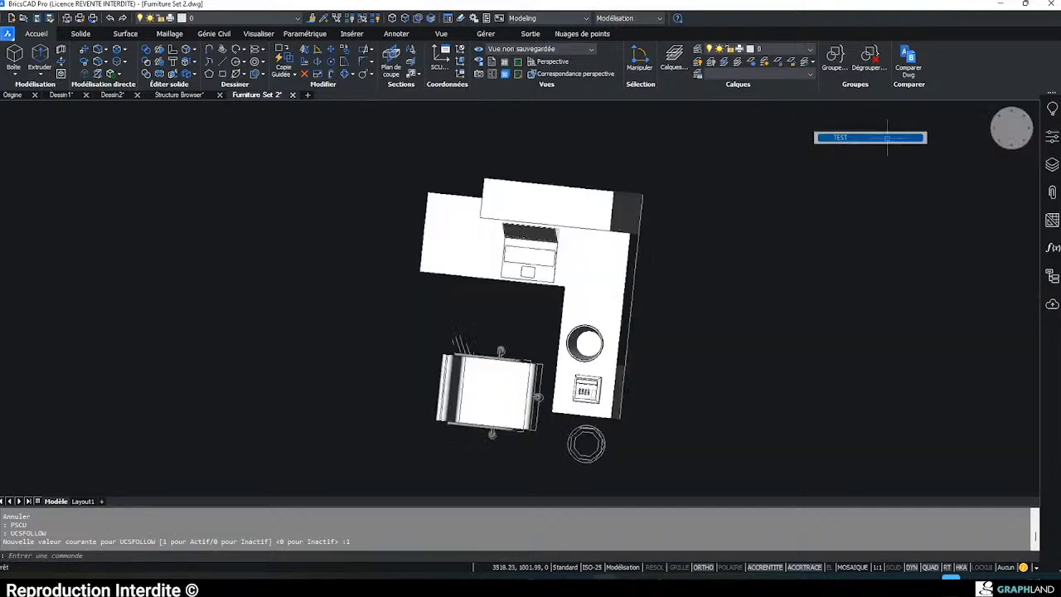
pyautogui.rightClick(1007, 135)
pyautogui.click(997, 138)
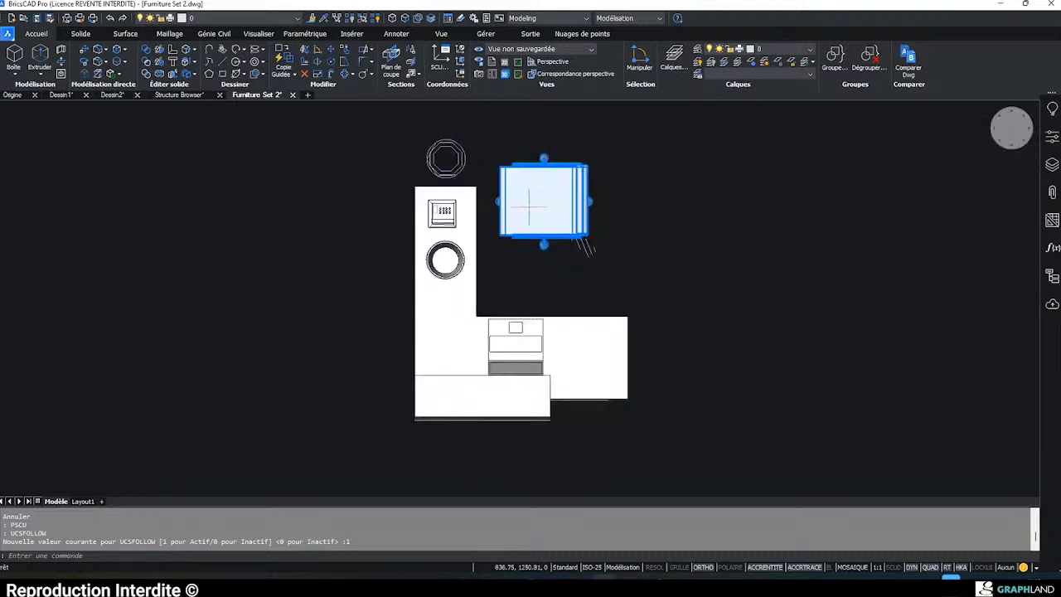
# - Turn on the dynamic UCS (SCUD) and draw a three-segment stepped polyline beside the furniture in the test2 coordinate system
pyautogui.click(913, 569)
pyautogui.click(212, 50)
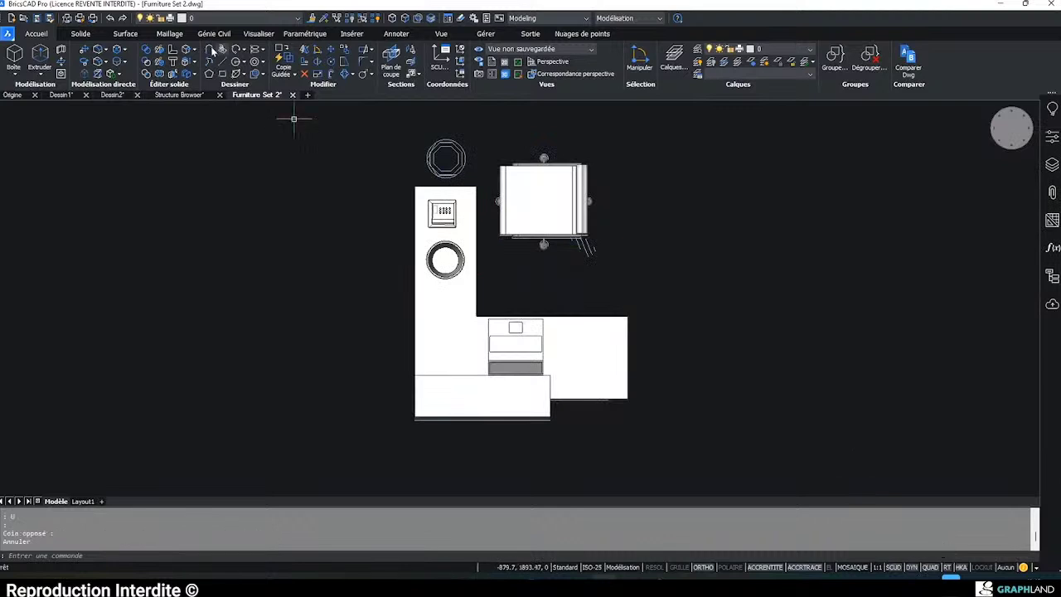
pyautogui.click(690, 167)
pyautogui.click(690, 290)
pyautogui.click(785, 290)
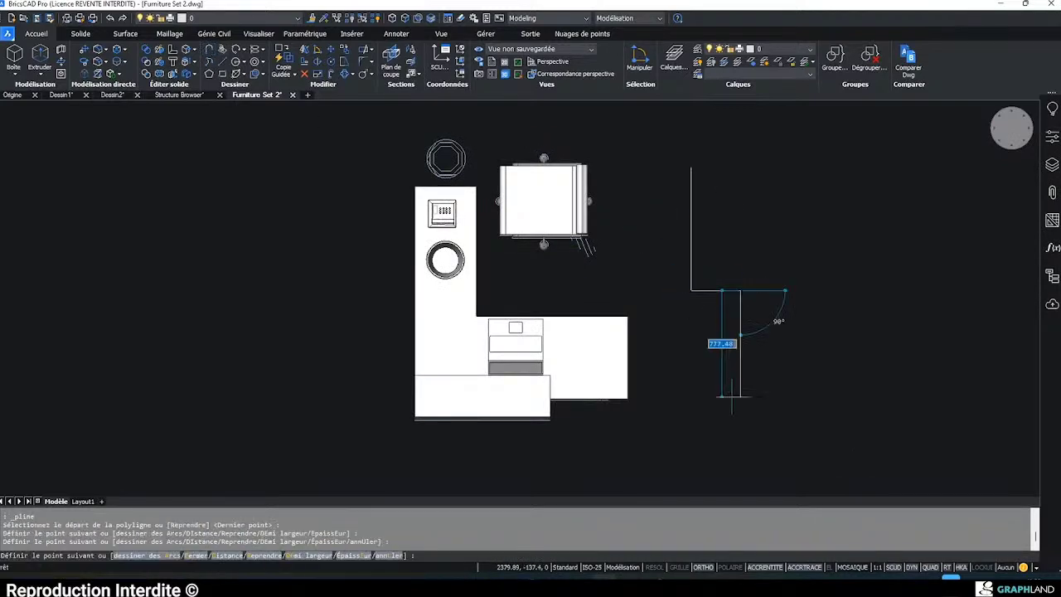
pyautogui.click(735, 443)
pyautogui.press('Escape')
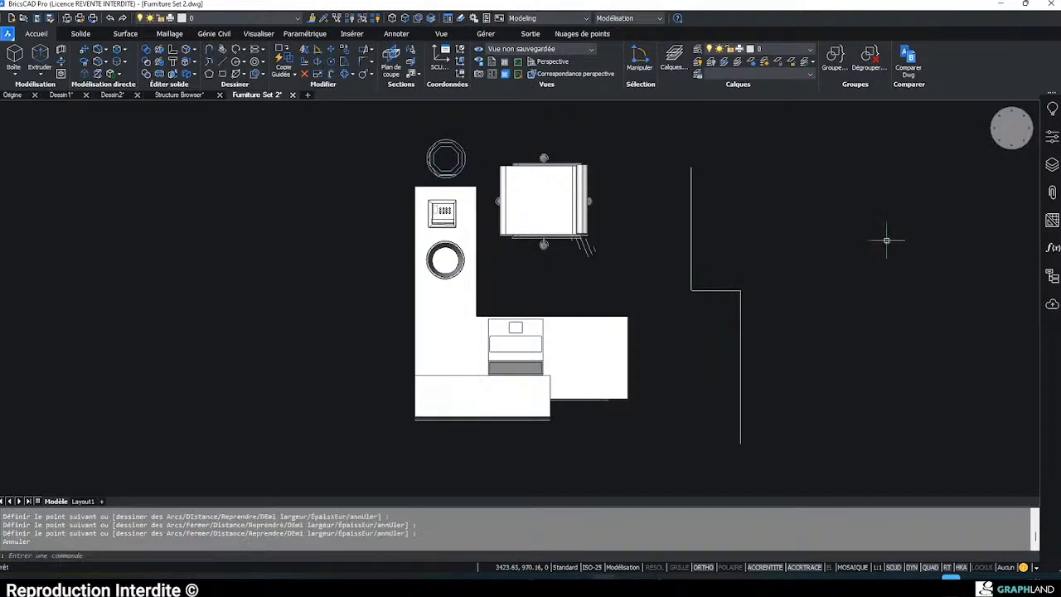
# - Switch from test2 back to the general coordinate system (Général)
pyautogui.rightClick(1013, 129)
pyautogui.moveTo(947, 135)
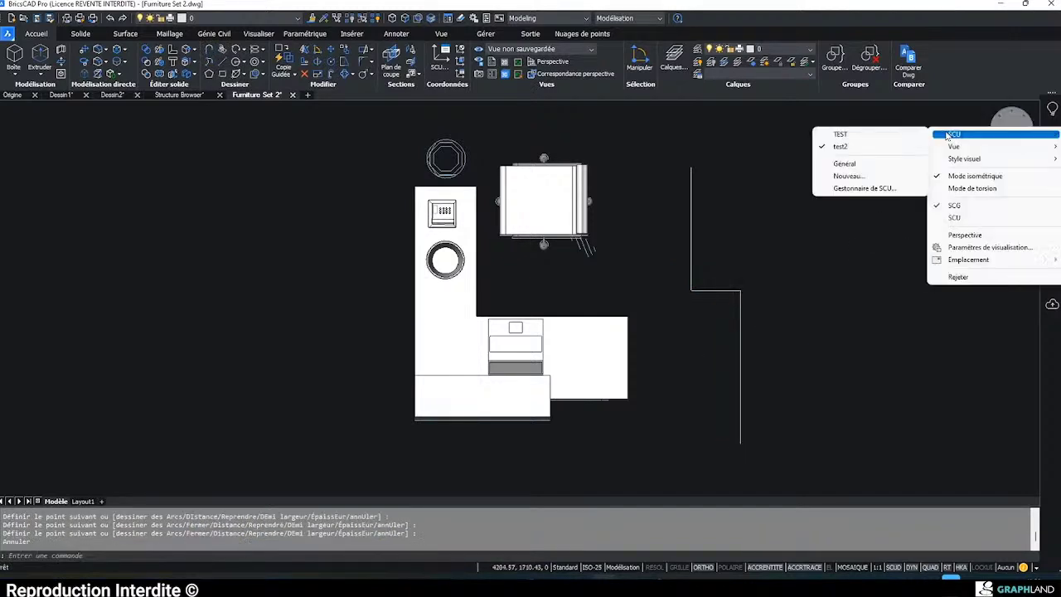
pyautogui.click(947, 135)
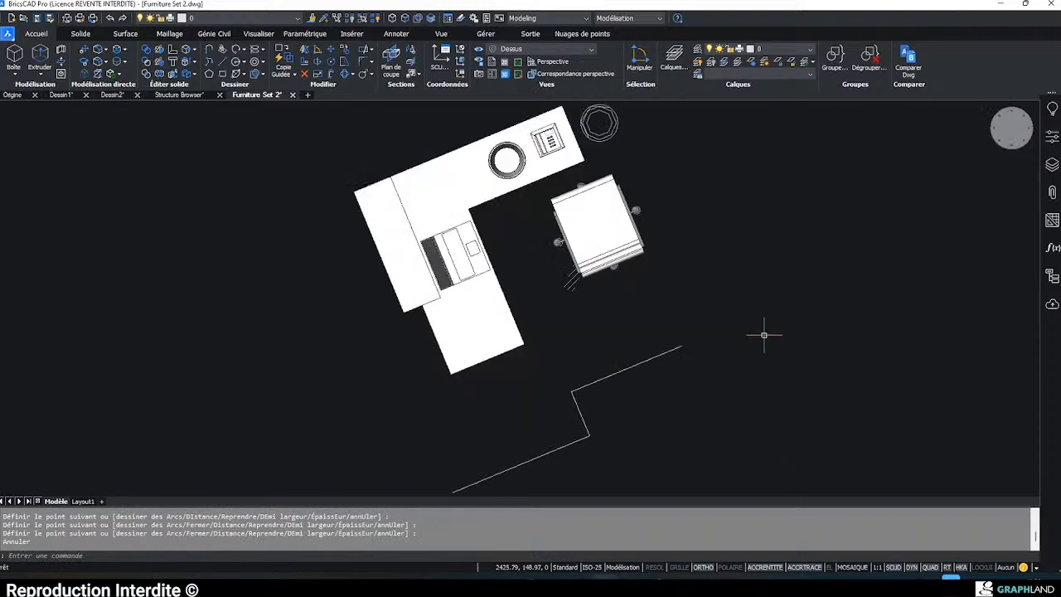
# - Draw a second stepped polyline with five orthogonal segments beside the chair in the general coordinate system
pyautogui.press('Return')
pyautogui.click(753, 375)
pyautogui.click(753, 276)
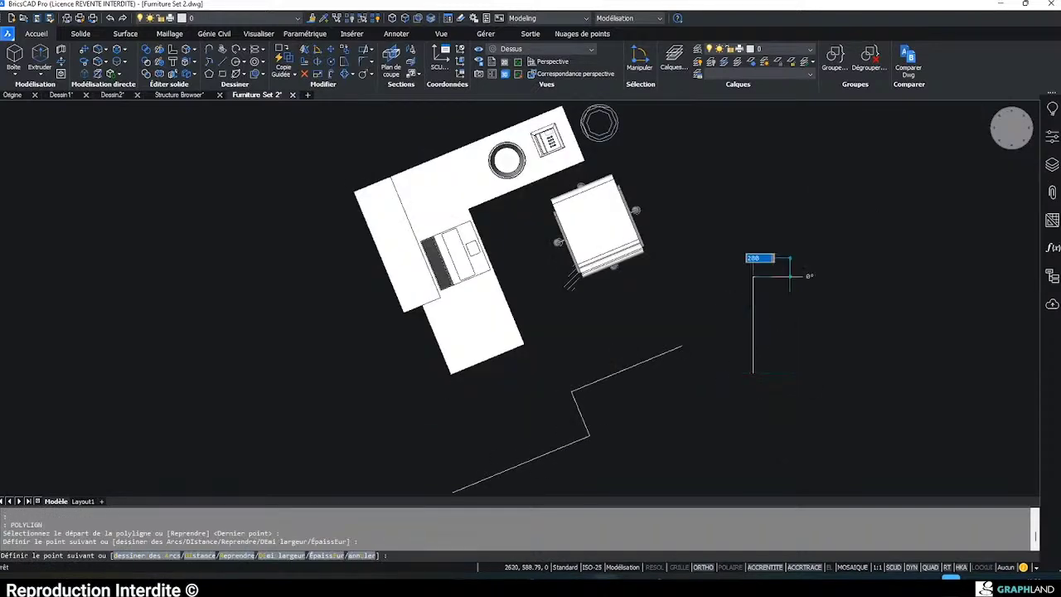
pyautogui.click(808, 276)
pyautogui.click(808, 223)
pyautogui.click(718, 223)
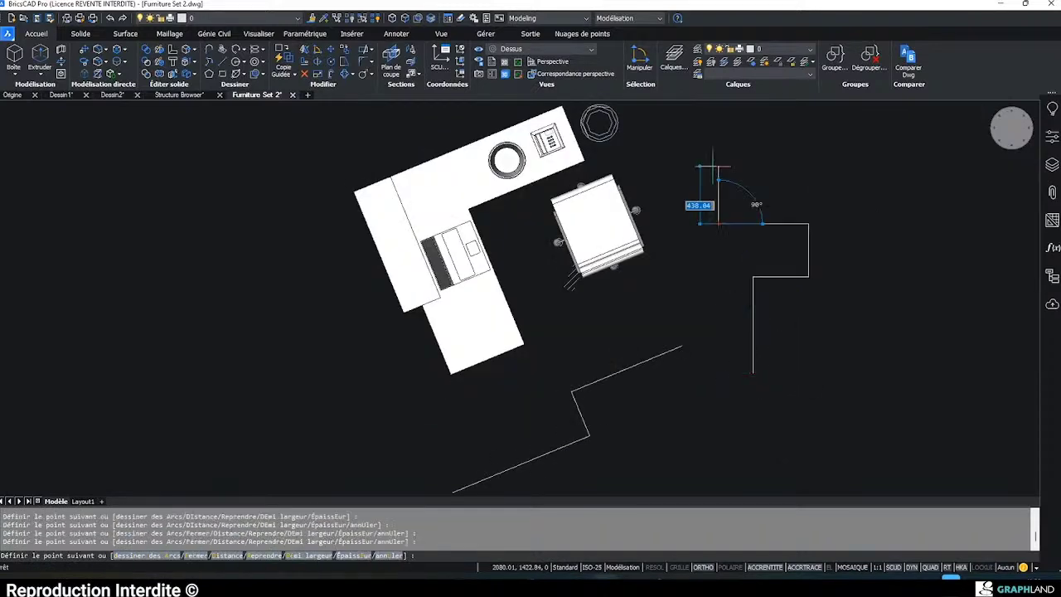
pyautogui.click(719, 166)
pyautogui.press('Escape')
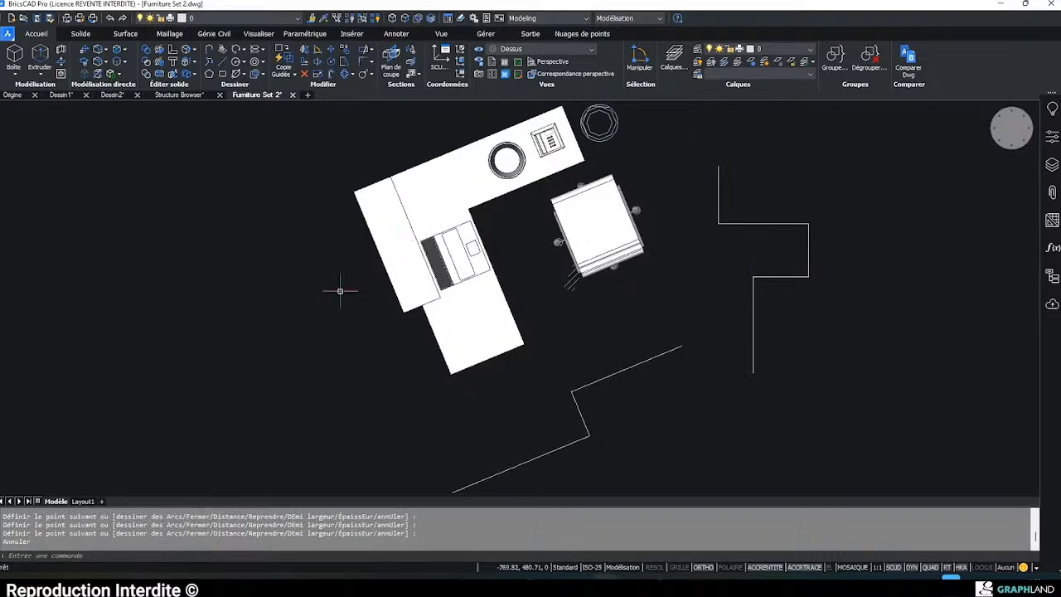
# - Model a box with a base of about 864 by 602 mm at the first polyline's end and another box at the second polyline's end
pyautogui.keyDown('shift'); pyautogui.moveTo(427, 350); pyautogui.dragTo(426, 329, button='middle'); pyautogui.keyUp('shift')
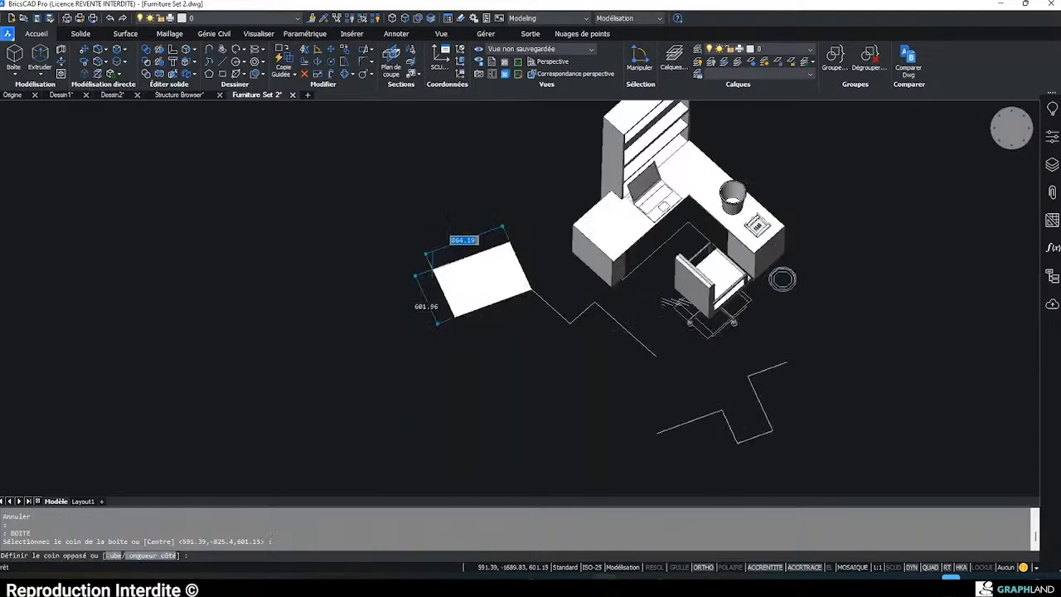
pyautogui.click(525, 301)
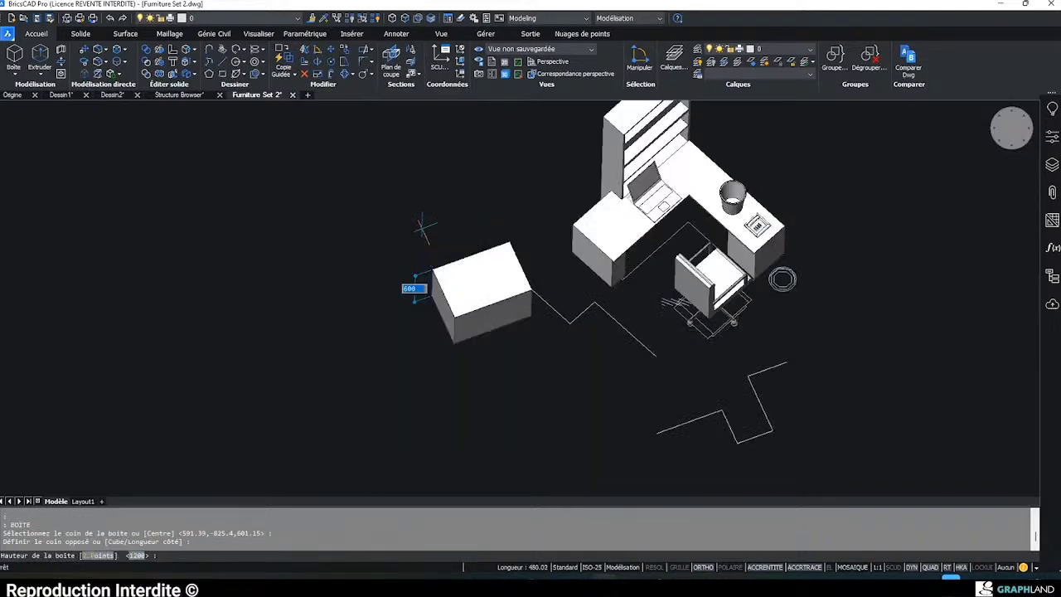
pyautogui.press('Return')
pyautogui.press('Return')
pyautogui.moveTo(695, 421); pyautogui.dragTo(631, 349, button='middle')
pyautogui.click(540, 369)
pyautogui.click(462, 356)
pyautogui.click(463, 316)
pyautogui.press('Escape')
# - Delete the two boxes and both stepped polylines, and set UCSFOLLOW to 0
pyautogui.click(384, 213)
pyautogui.click(343, 243)
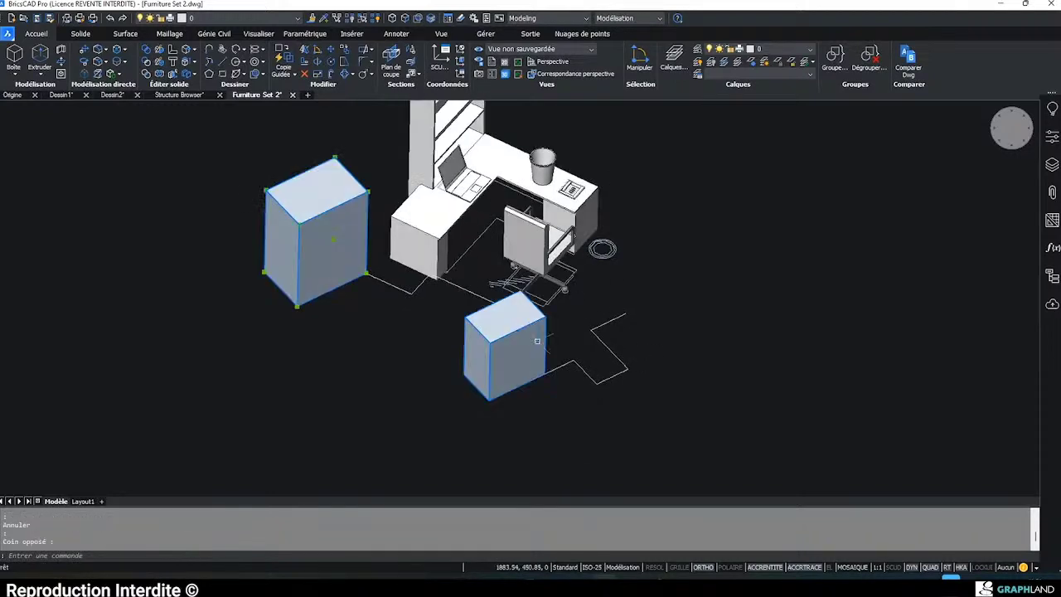
pyautogui.press('Delete')
pyautogui.click(557, 344)
pyautogui.click(515, 381)
pyautogui.press('Delete')
pyautogui.click(397, 327)
pyautogui.click(378, 282)
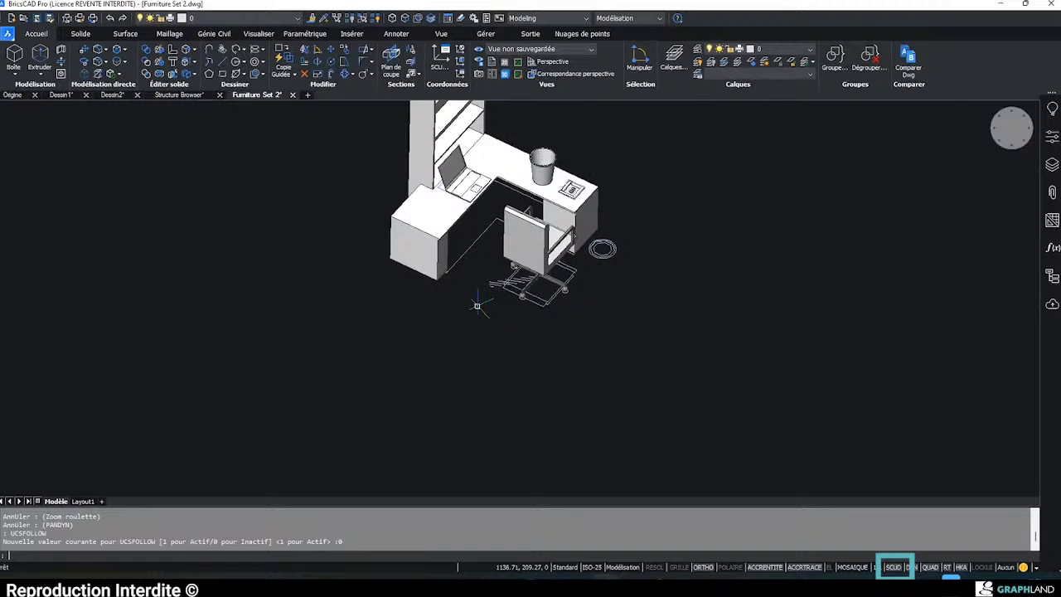
pyautogui.press('Escape')
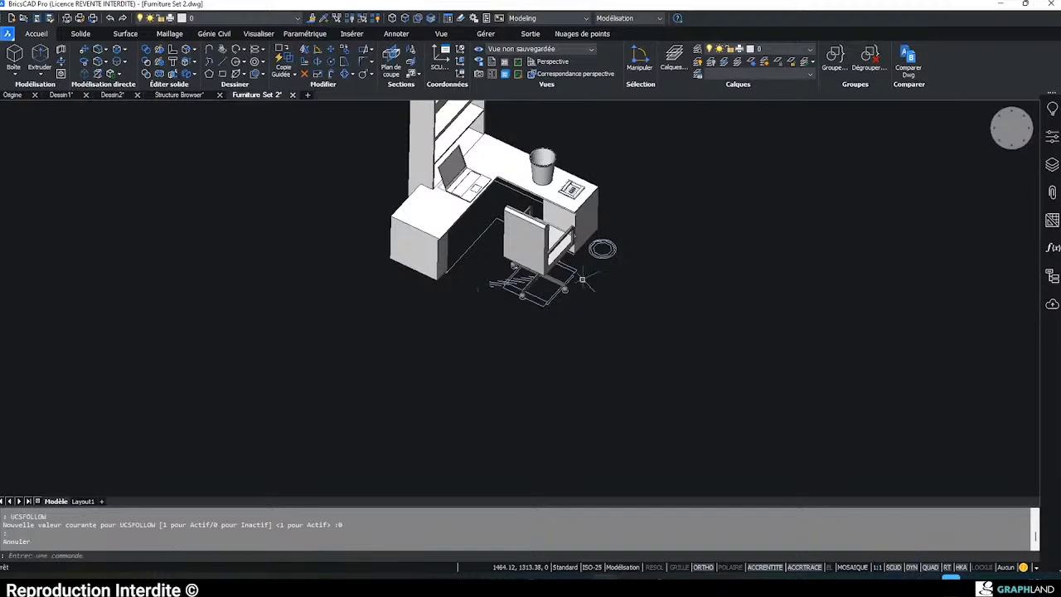
# - Model a box on the inclined face of the laptop screen, extending about 92 mm out from it
pyautogui.click(12, 63)
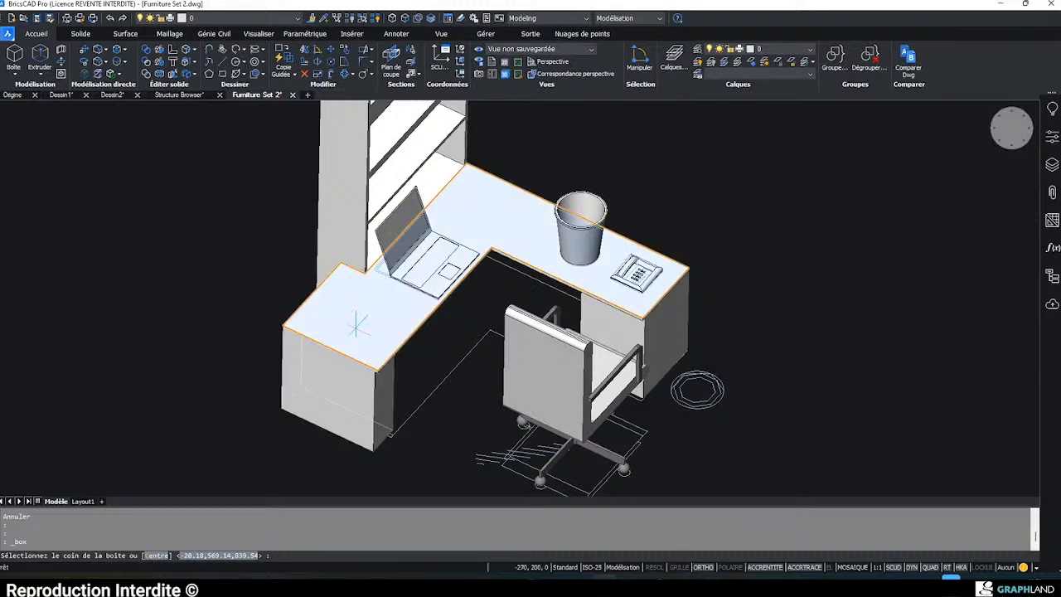
pyautogui.scroll(6, 392, 229)
pyautogui.click(367, 232)
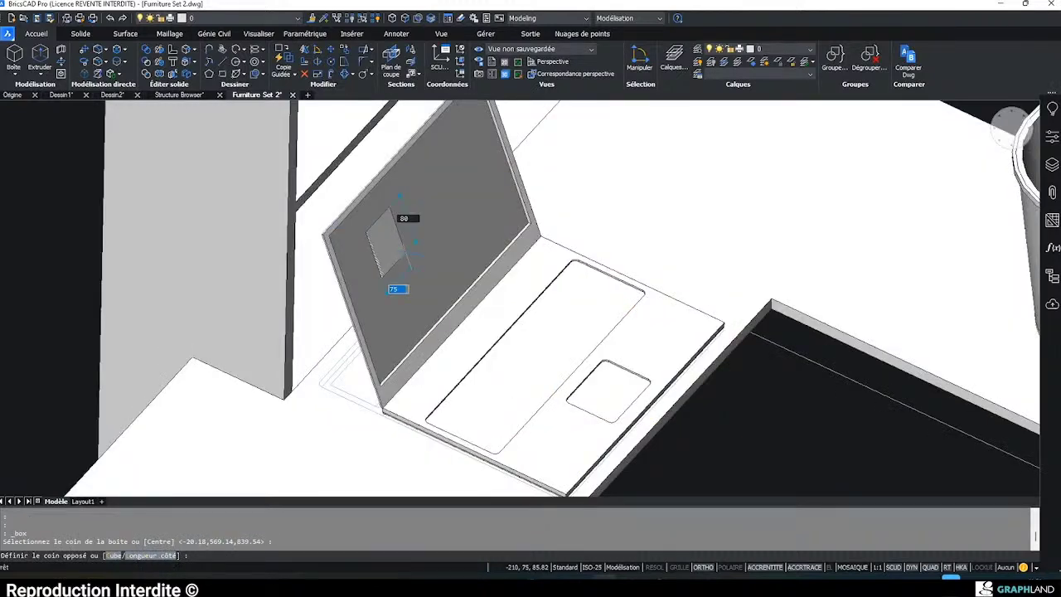
pyautogui.click(541, 242)
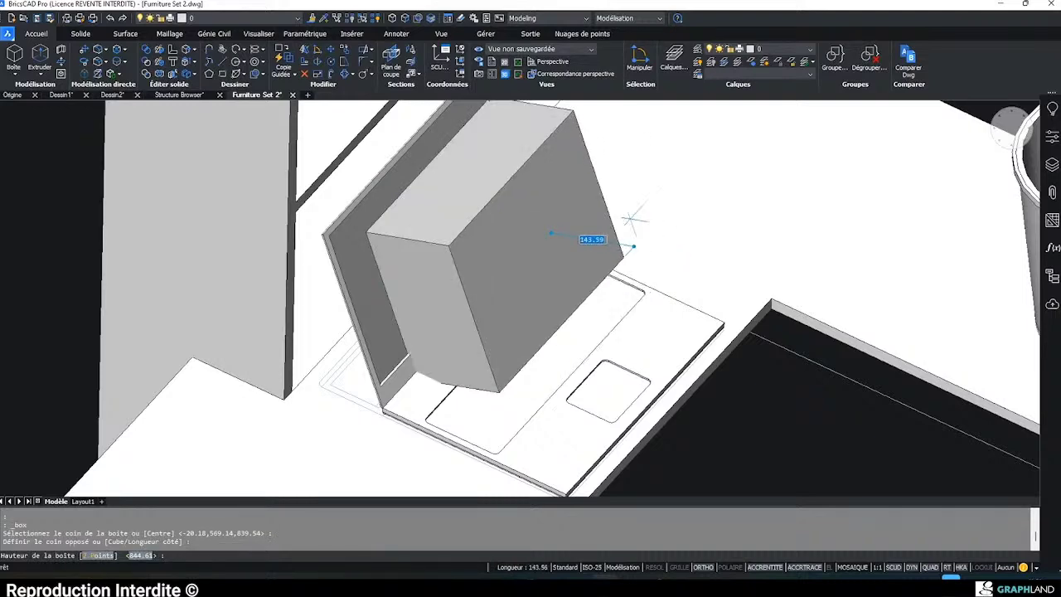
pyautogui.press('Escape')
# - Model a box on the rear face of the chair's backrest, projecting about 103 mm
pyautogui.scroll(-5, 633, 219)
pyautogui.press('Return')
pyautogui.moveTo(723, 481); pyautogui.dragTo(585, 237, button='middle')
pyautogui.click(404, 215)
pyautogui.click(478, 312)
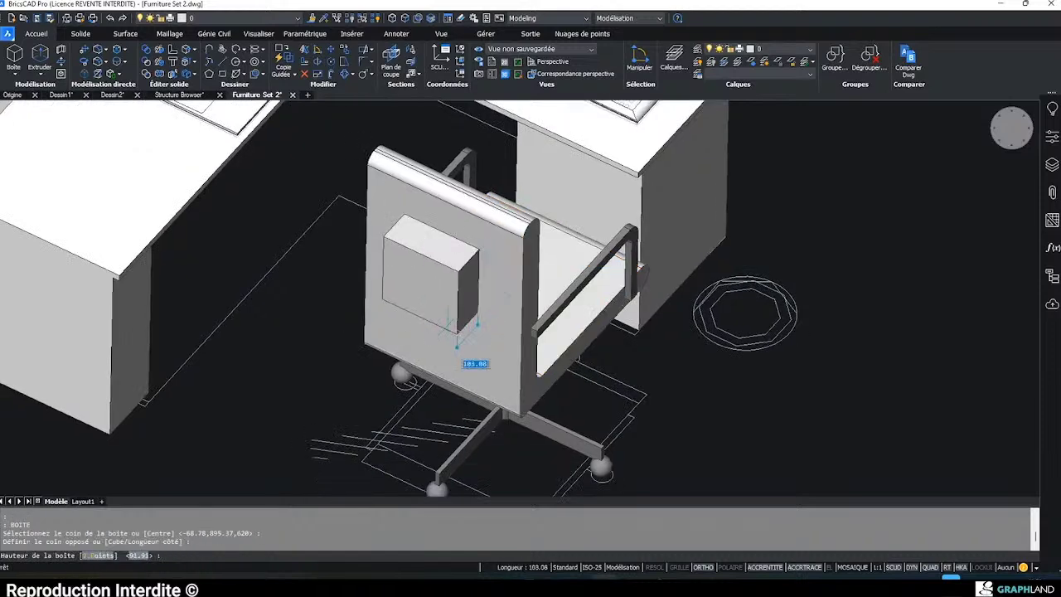
pyautogui.click(457, 340)
# - Model a thin box about 152 mm high near one end of the bookcase's second shelf from the top
pyautogui.moveTo(596, 414); pyautogui.dragTo(381, 380, button='middle')
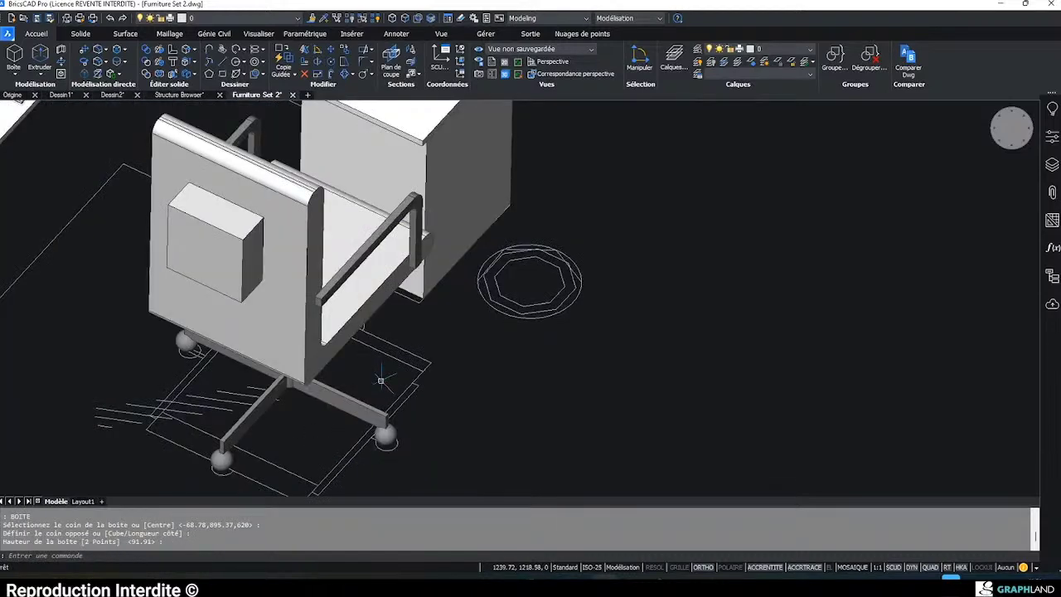
pyautogui.press('Return')
pyautogui.scroll(-4, 580, 448)
pyautogui.scroll(3, 431, 224)
pyautogui.keyDown('shift'); pyautogui.moveTo(405, 316); pyautogui.dragTo(305, 291, button='middle'); pyautogui.keyUp('shift')
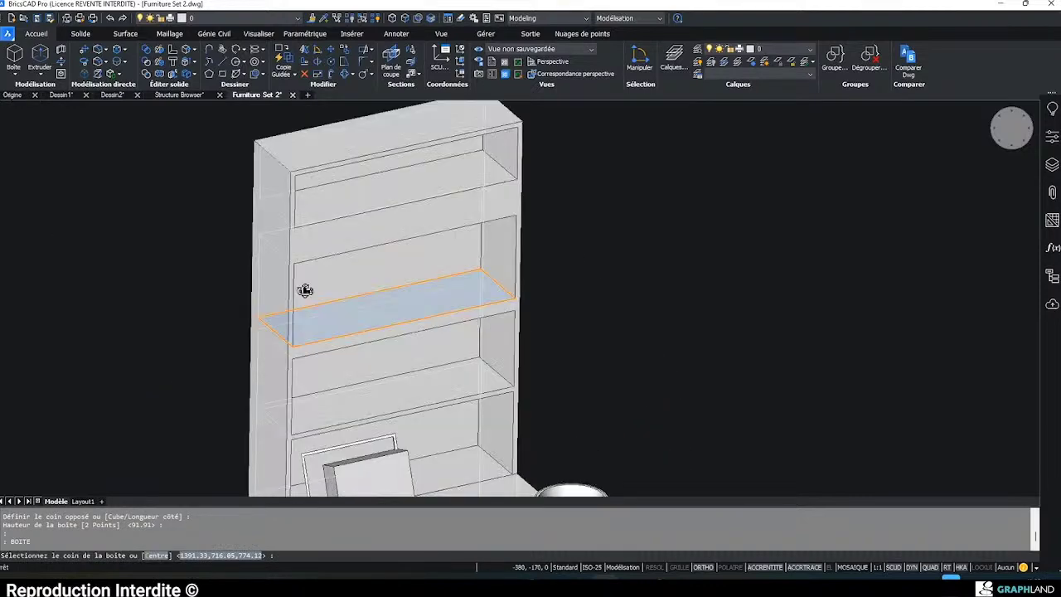
pyautogui.scroll(2, 305, 289)
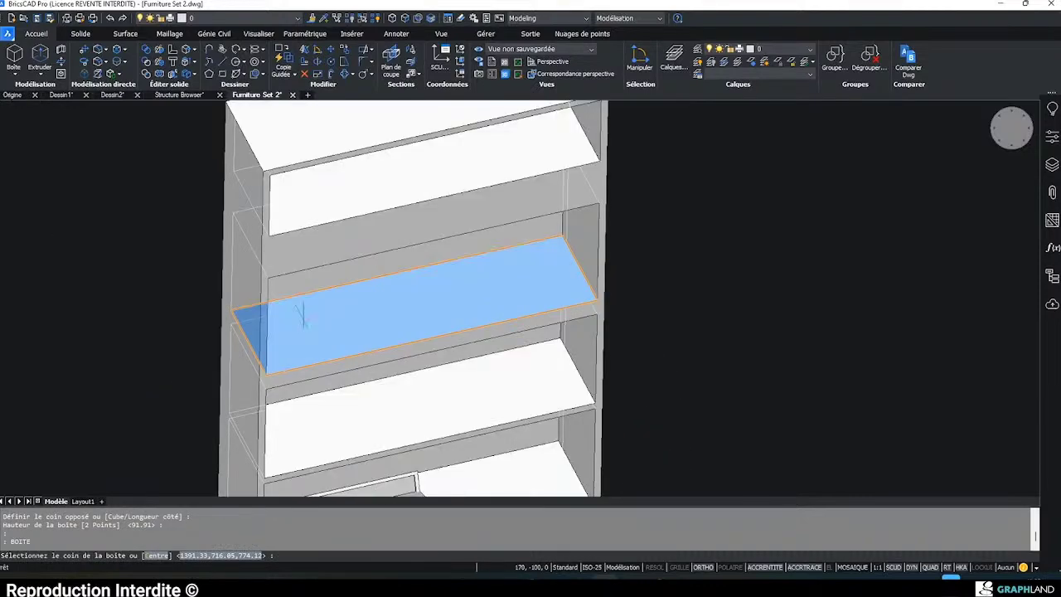
pyautogui.click(304, 312)
pyautogui.click(338, 341)
pyautogui.click(340, 300)
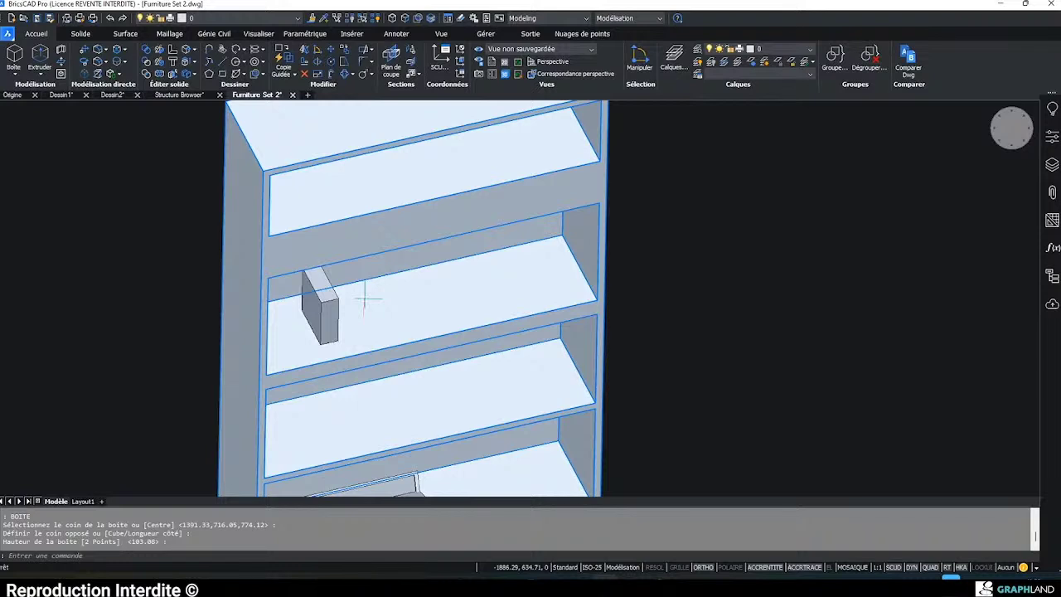
# - Model a second box, 260 mm high, on the same bookcase shelf beside the thin box
pyautogui.press('Return')
pyautogui.click(451, 282)
pyautogui.click(507, 306)
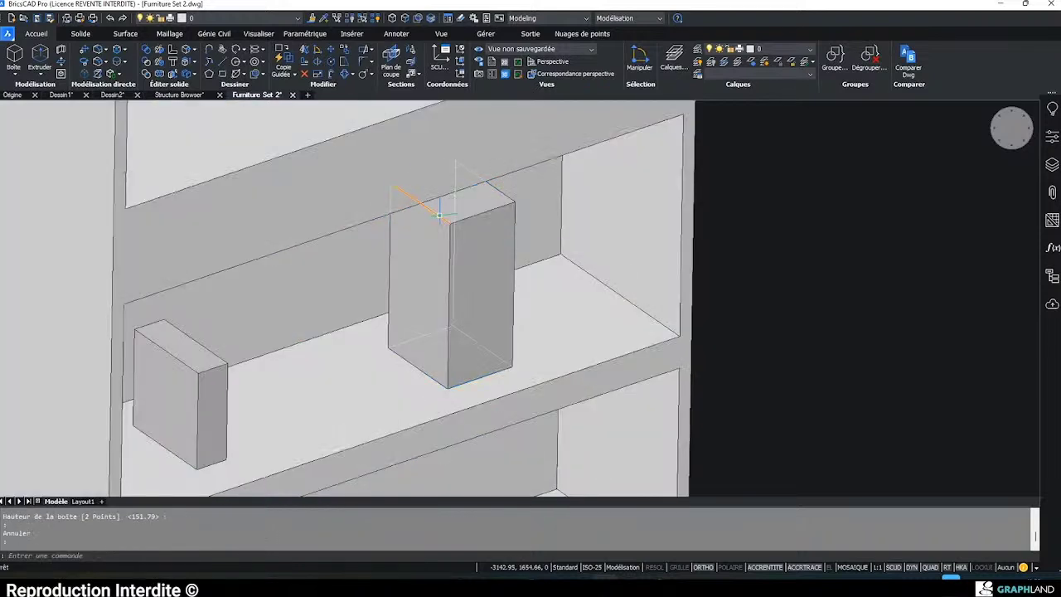
# - Move the tall box's upper side edge inward with the Manipulator so that its side face slopes
pyautogui.click(439, 216)
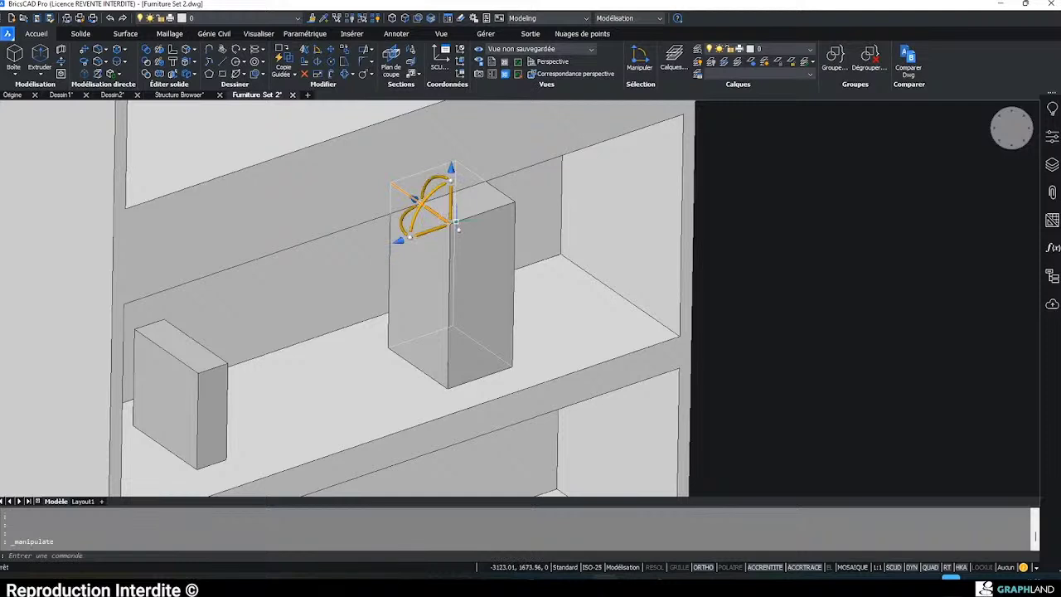
pyautogui.click(436, 229)
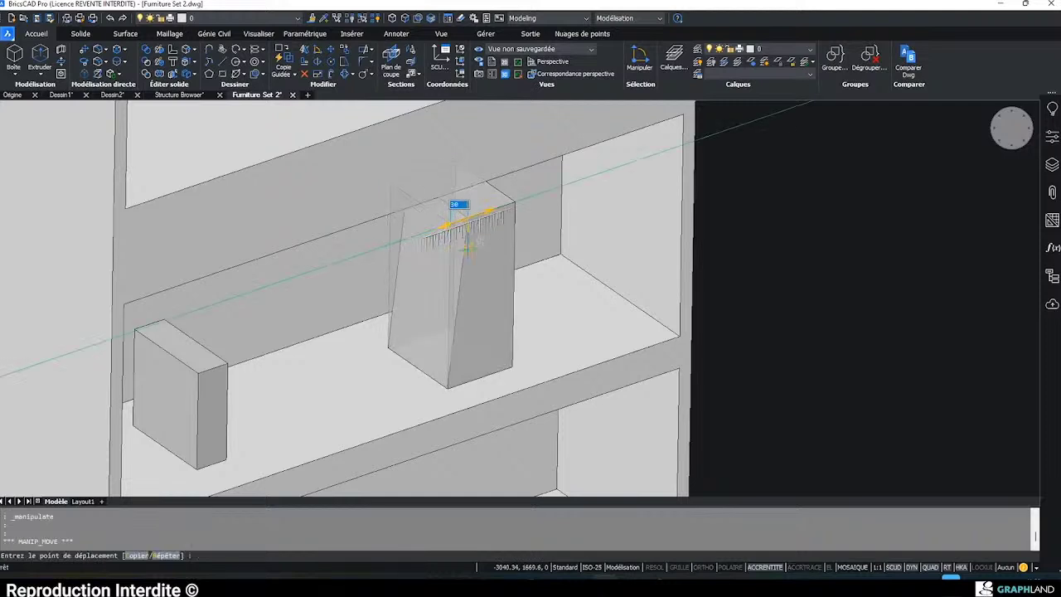
pyautogui.click(483, 261)
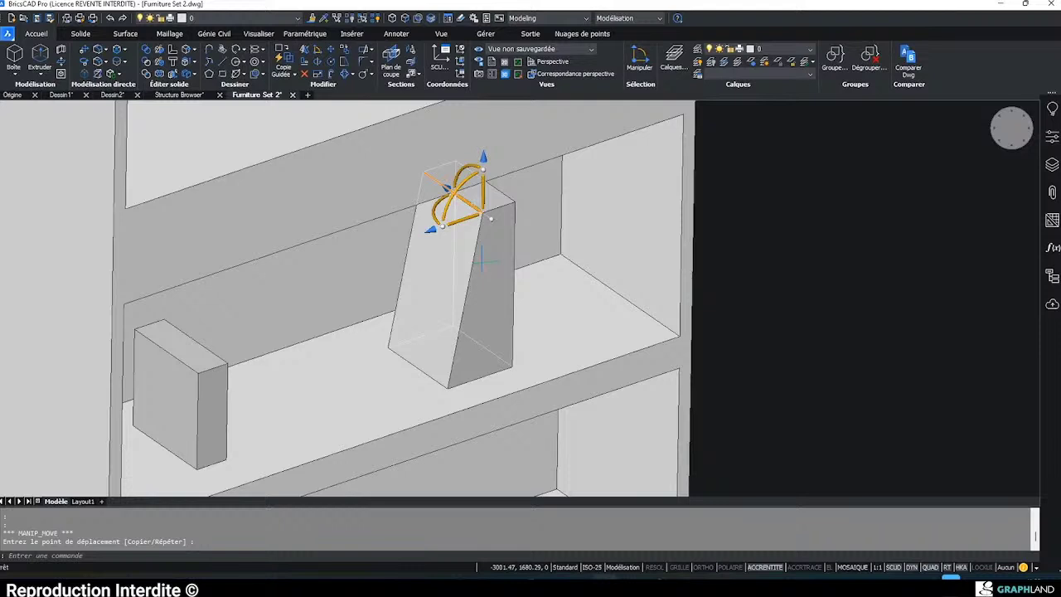
pyautogui.press('Escape')
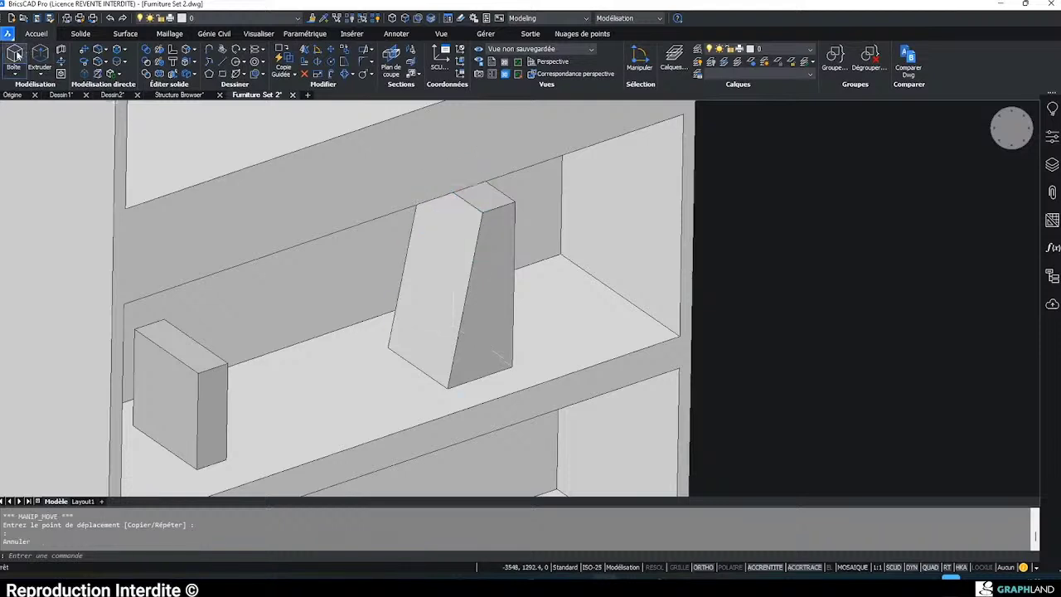
# - Model a box on the sloping face of the tall box, with its base about 142 mm long
pyautogui.click(15, 56)
pyautogui.click(425, 230)
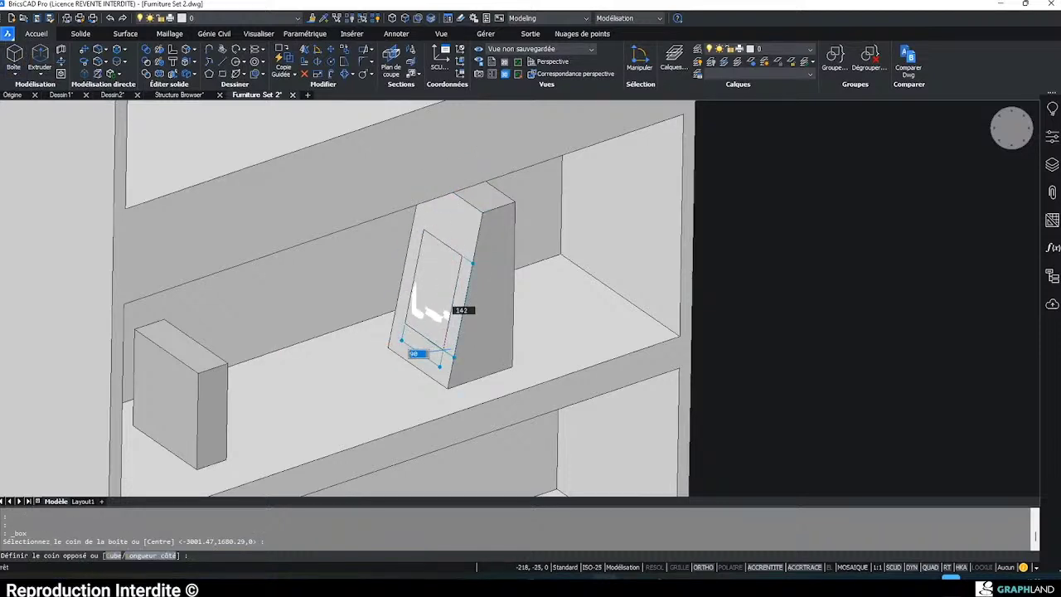
pyautogui.click(455, 357)
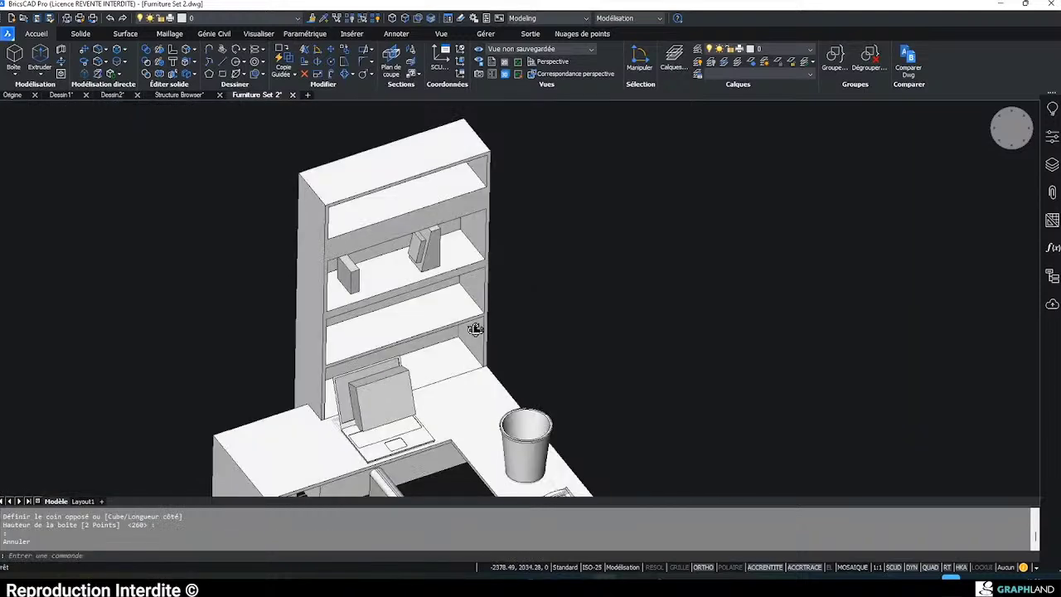
# - Frame the desk, bookcase and chair in a 3D view and save it as a named view VUE2
pyautogui.keyDown('shift'); pyautogui.moveTo(476, 329); pyautogui.dragTo(464, 286, button='middle'); pyautogui.keyUp('shift')
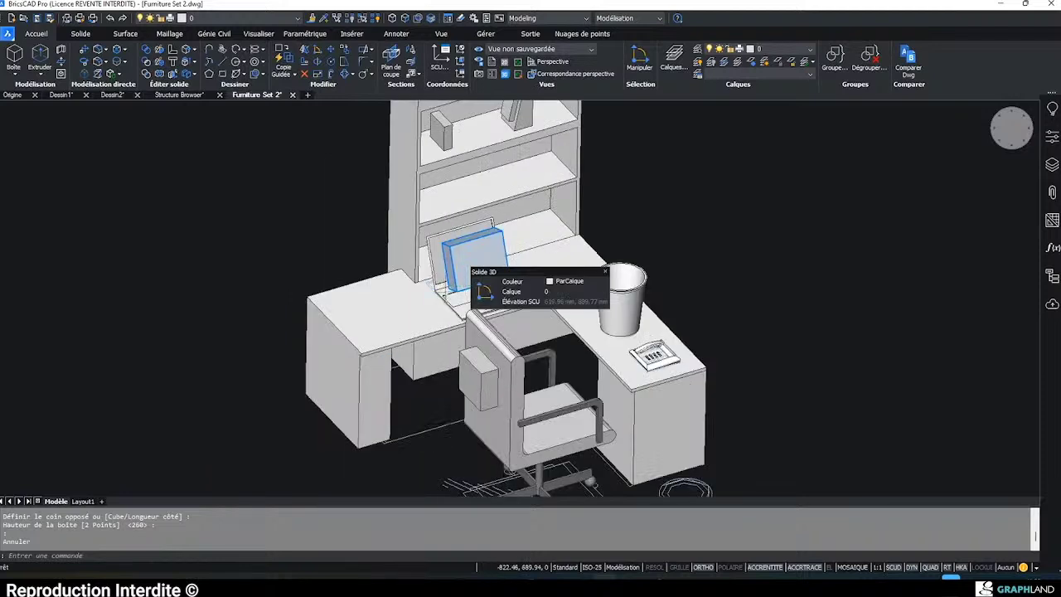
pyautogui.scroll(-3, 464, 286)
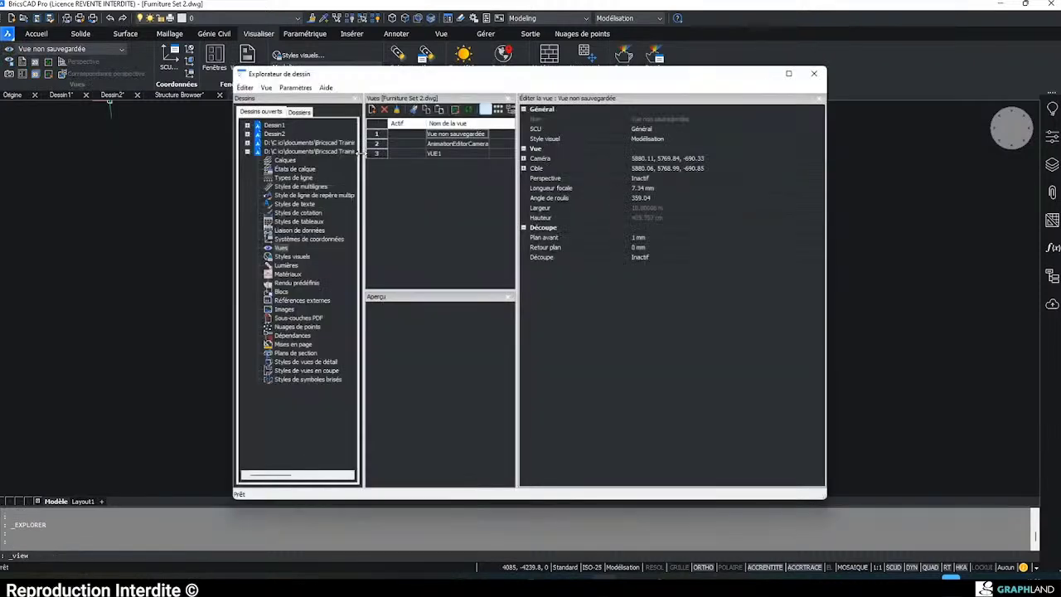
pyautogui.write('VUE2')
pyautogui.press('Return')
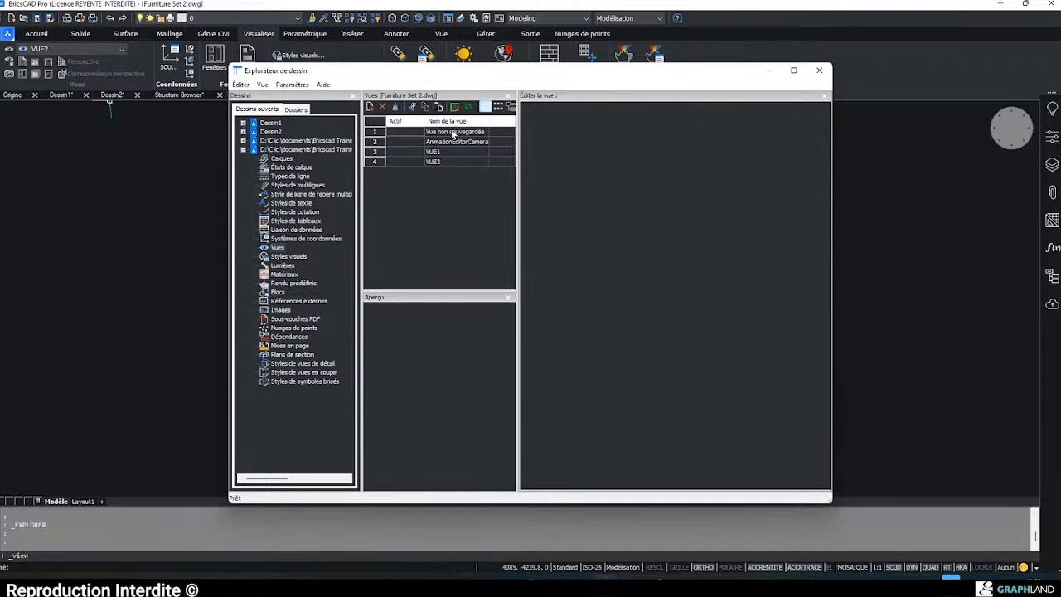
# - Close the drawing explorer and restore the saved views VUE1 and VUE2 in turn, finishing on VUE1
pyautogui.click(819, 71)
pyautogui.click(76, 50)
pyautogui.click(75, 76)
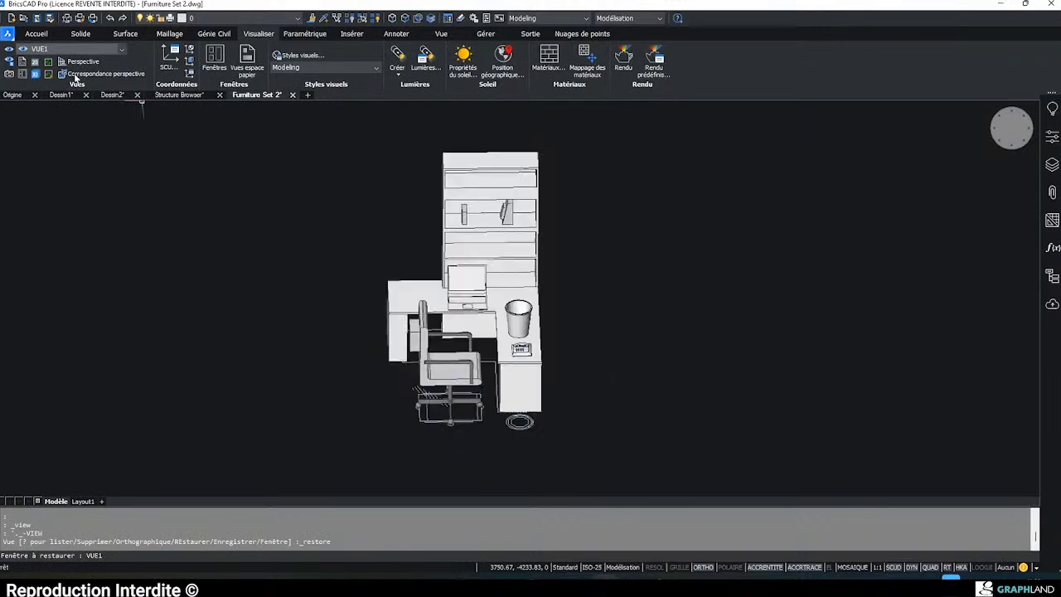
pyautogui.click(83, 48)
pyautogui.click(63, 84)
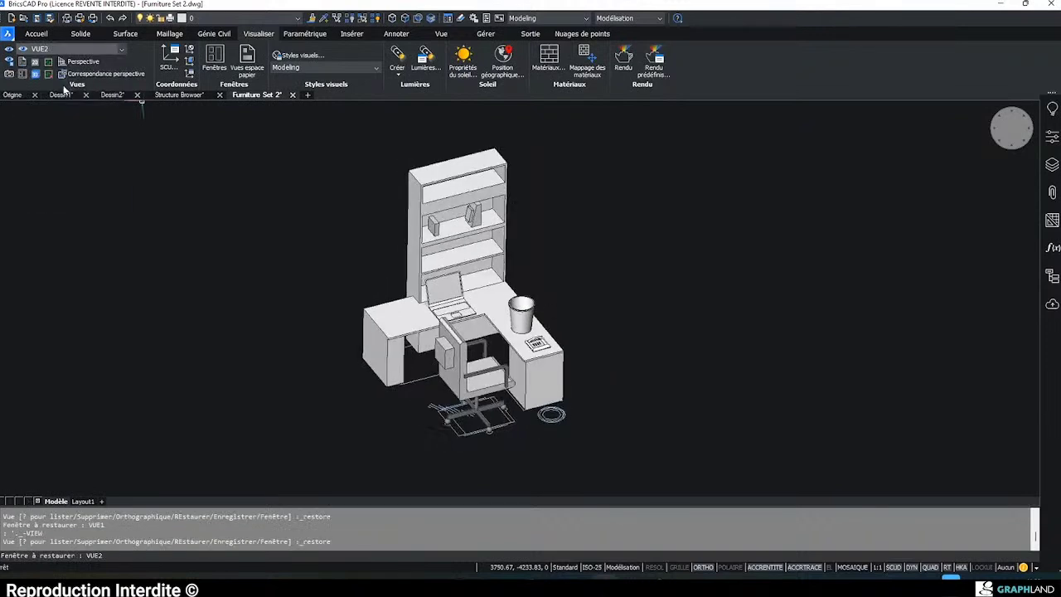
pyautogui.click(81, 49)
pyautogui.click(77, 66)
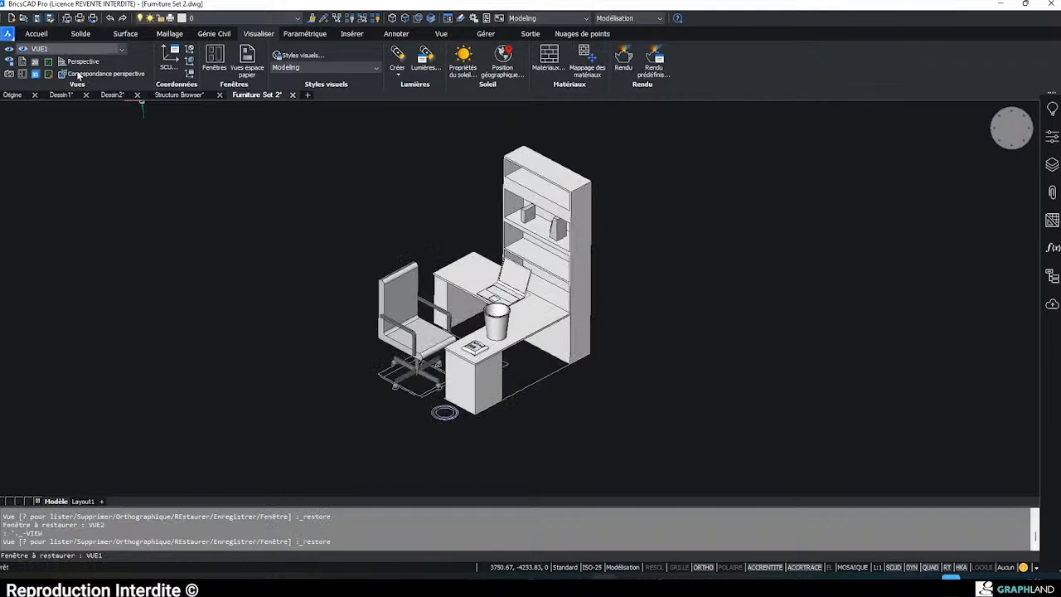
# - Switch the 3D view to perspective projection and orbit around the furniture to inspect it
pyautogui.rightClick(1013, 134)
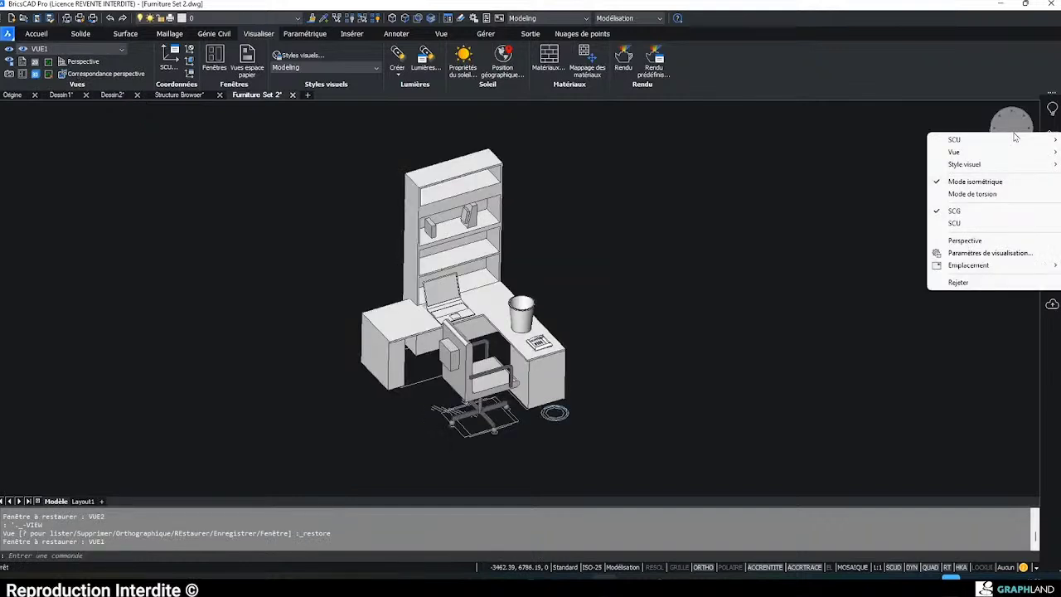
pyautogui.click(984, 241)
pyautogui.keyDown('shift'); pyautogui.moveTo(540, 344); pyautogui.dragTo(481, 341, button='middle'); pyautogui.keyUp('shift')
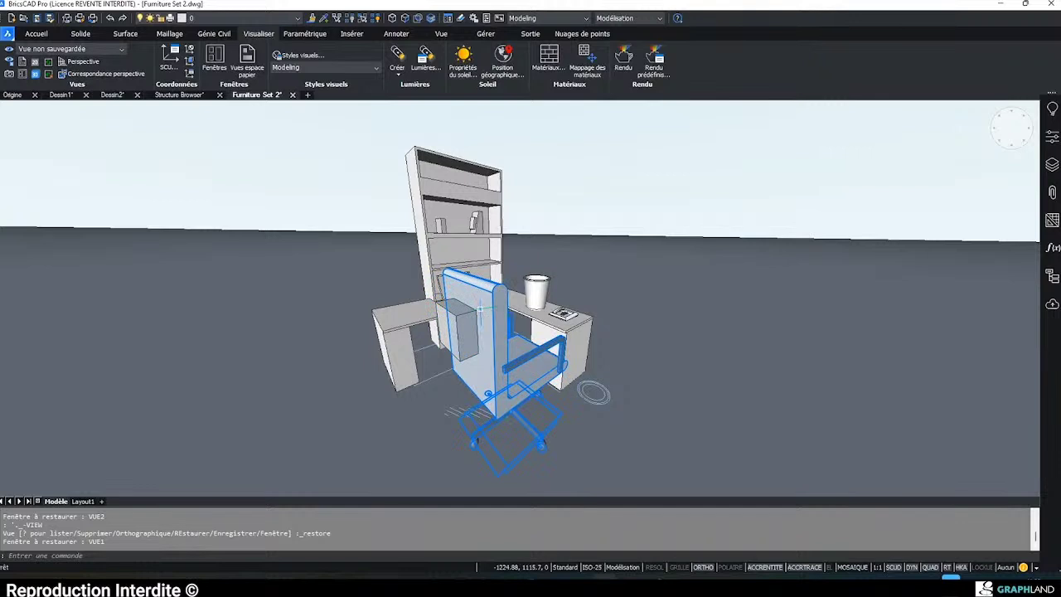
pyautogui.scroll(-3, 525, 403)
pyautogui.keyDown('shift'); pyautogui.moveTo(526, 403); pyautogui.dragTo(487, 345, button='middle'); pyautogui.keyUp('shift')
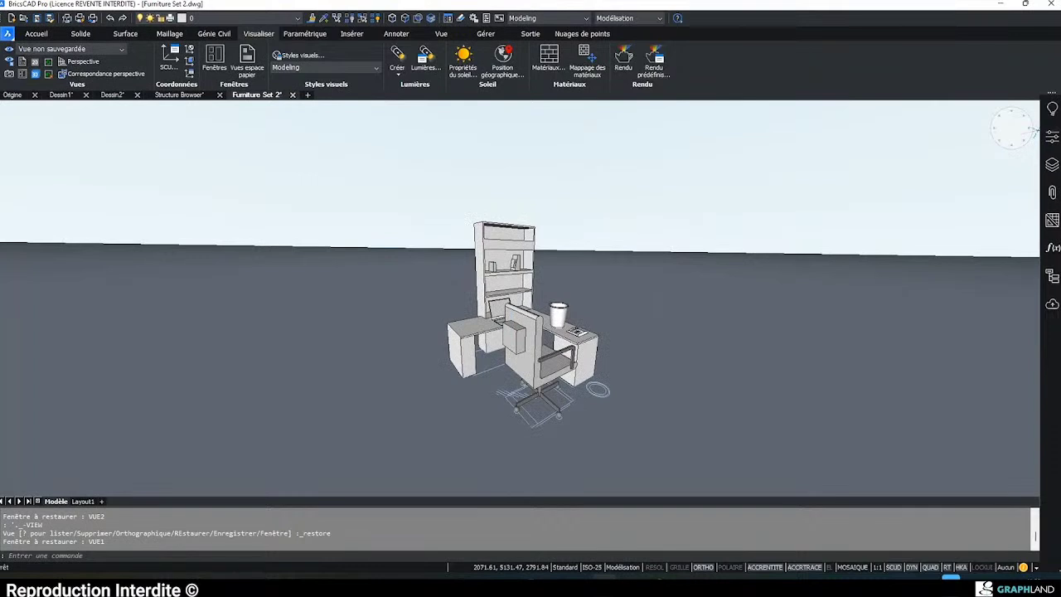
# - Set the view's visual style to Réaliste in the properties
pyautogui.click(1052, 136)
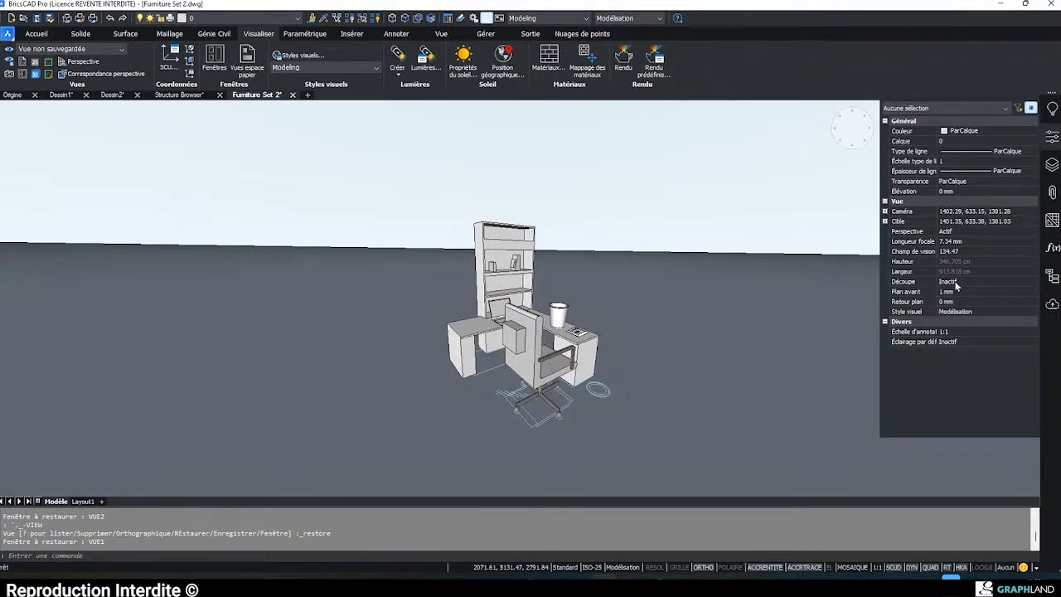
pyautogui.click(965, 312)
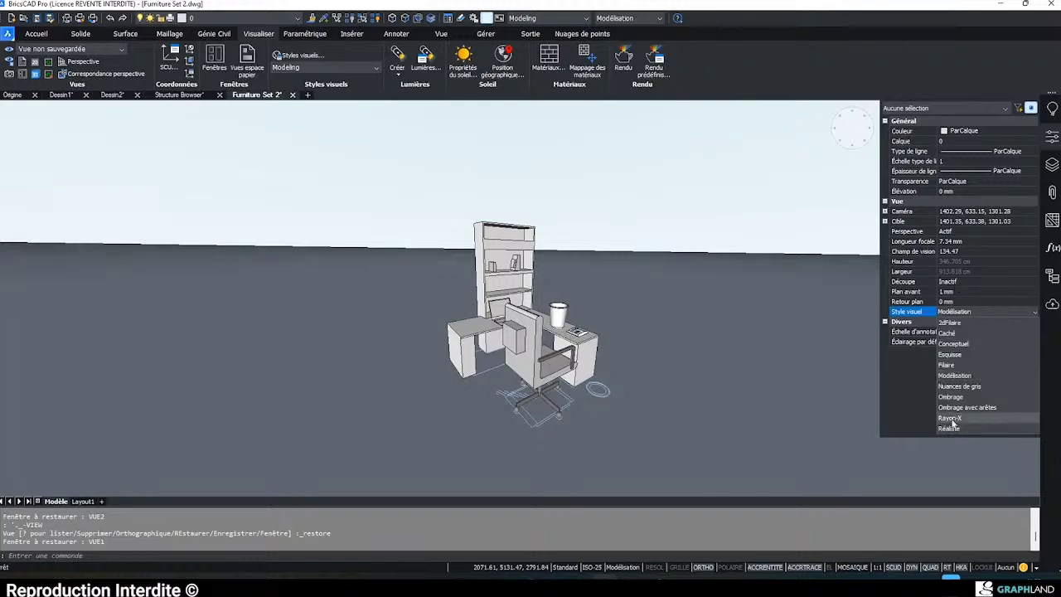
pyautogui.click(950, 429)
pyautogui.keyDown('shift'); pyautogui.moveTo(628, 349); pyautogui.dragTo(684, 413, button='middle'); pyautogui.keyUp('shift')
pyautogui.click(553, 60)
pyautogui.click(549, 58)
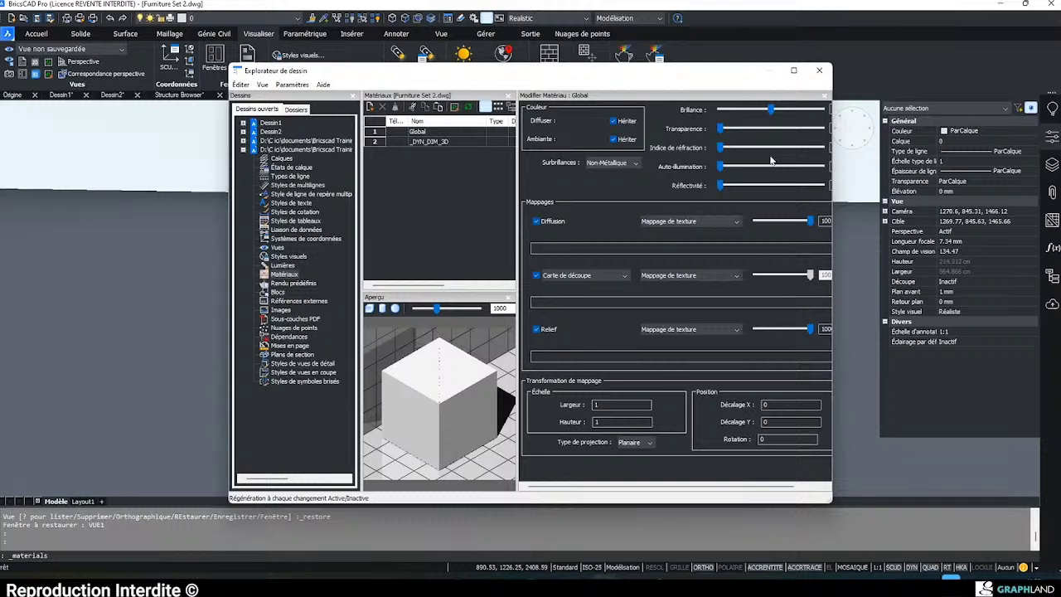
pyautogui.click(819, 72)
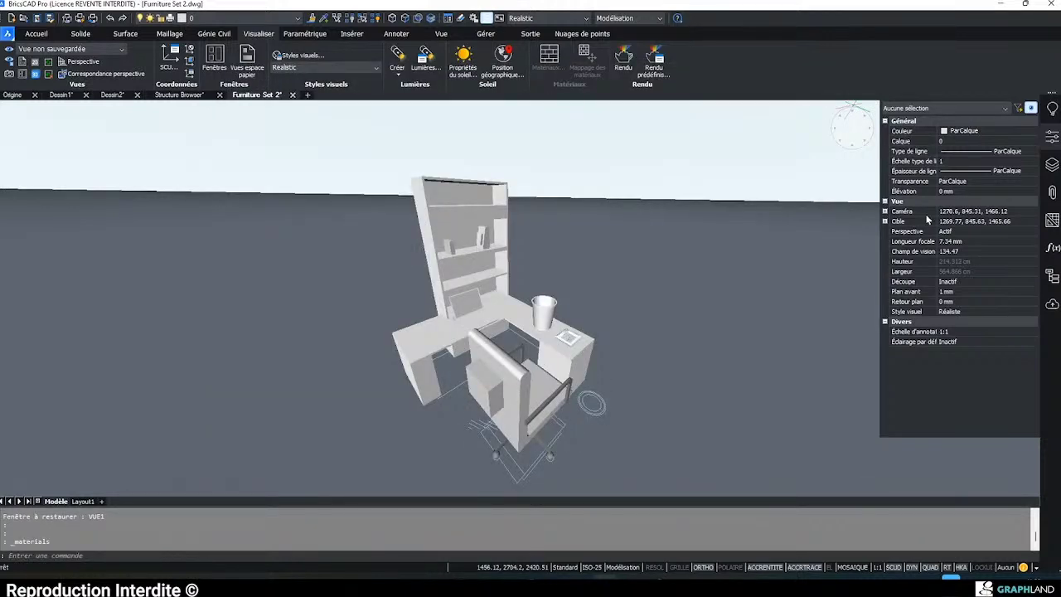
# - Show the render materials library and assign a brown material from the Wood category to the desk
pyautogui.rightClick(947, 327)
pyautogui.moveTo(966, 331)
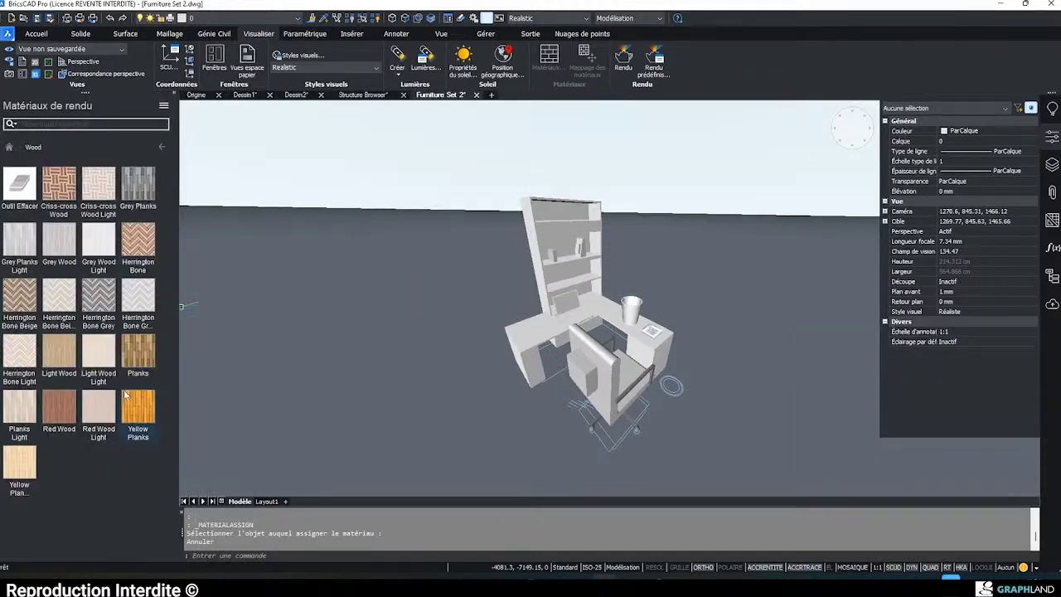
pyautogui.click(126, 396)
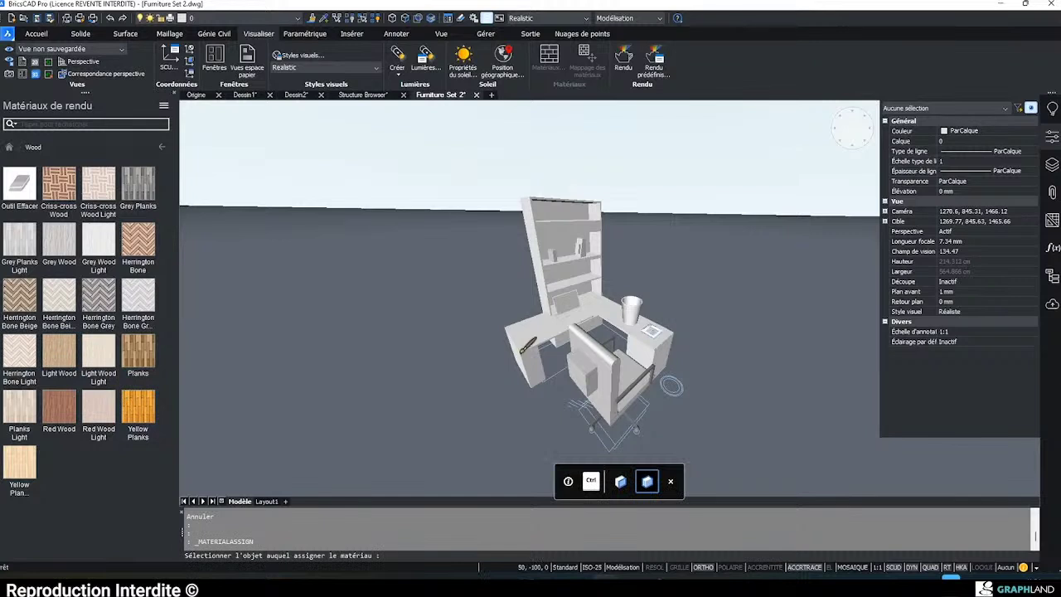
pyautogui.click(525, 346)
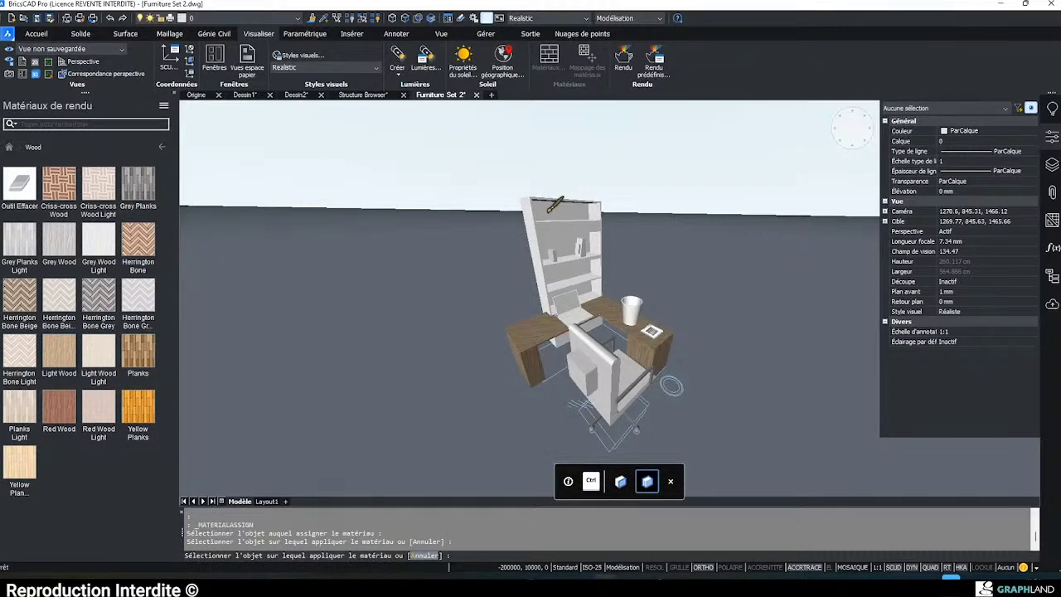
# - Assign the Solid Color Grey 1 material from the Solid colors category to the bookcase
pyautogui.click(9, 148)
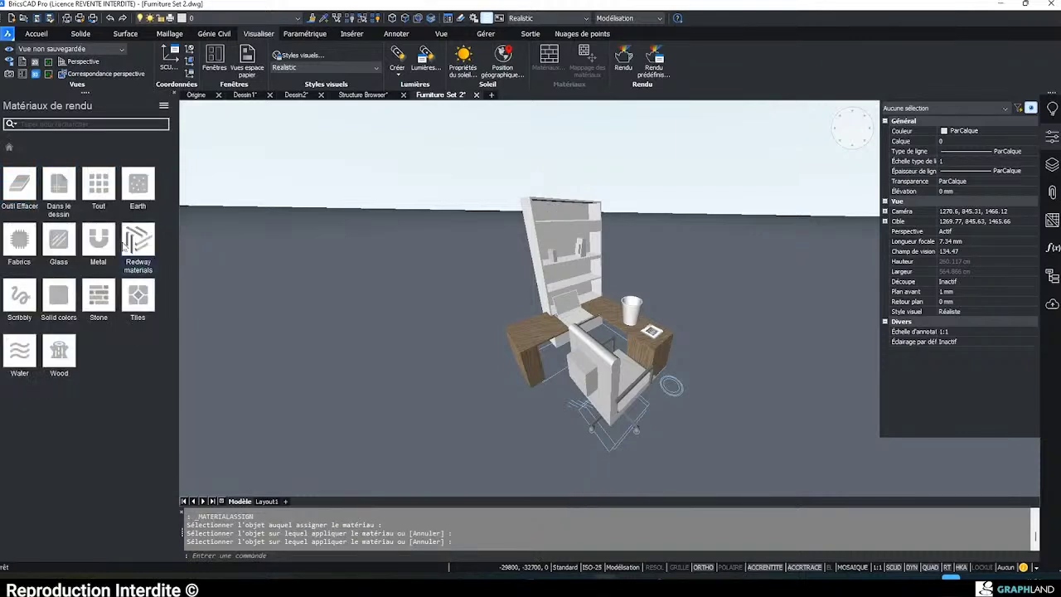
pyautogui.click(58, 296)
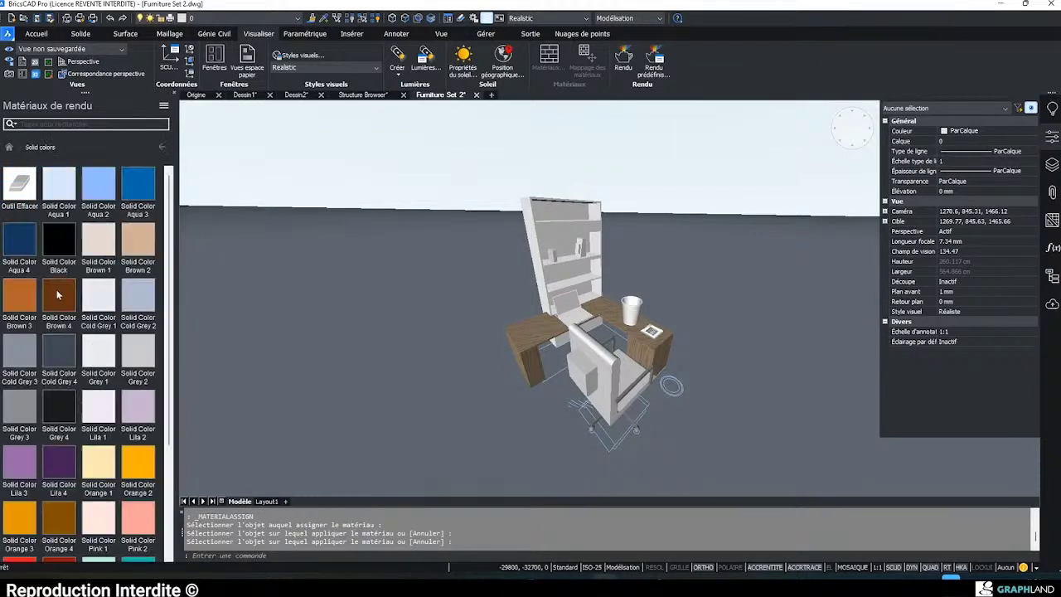
pyautogui.click(103, 355)
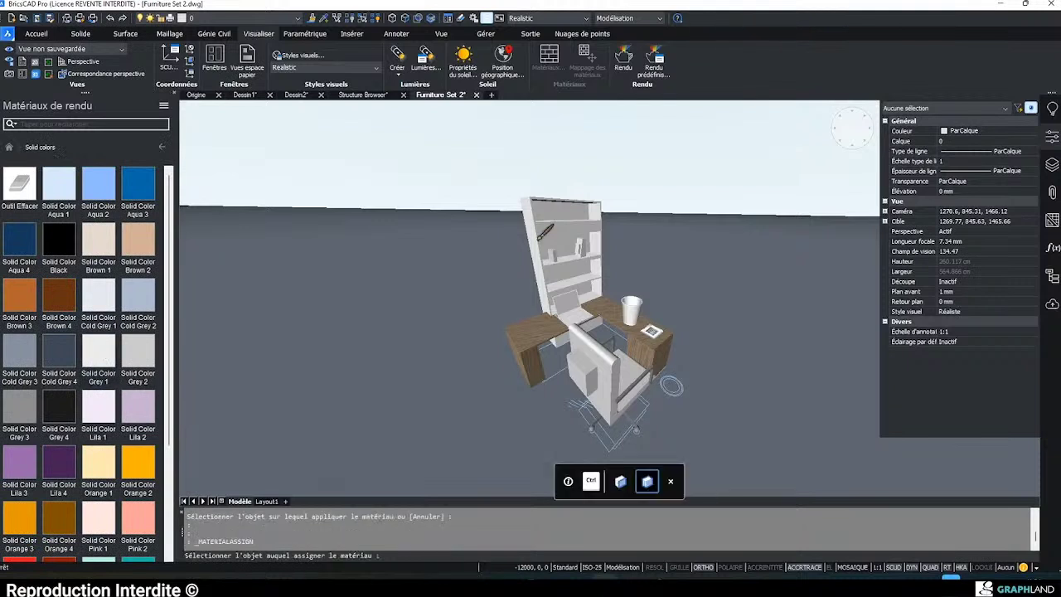
pyautogui.click(545, 231)
pyautogui.keyDown('shift'); pyautogui.moveTo(701, 421); pyautogui.dragTo(723, 407, button='middle'); pyautogui.keyUp('shift')
pyautogui.click(469, 327)
# - Assign a solid blue material to the two books on the shelf, the wastebasket and the box on the chair back
pyautogui.scroll(6, 476, 223)
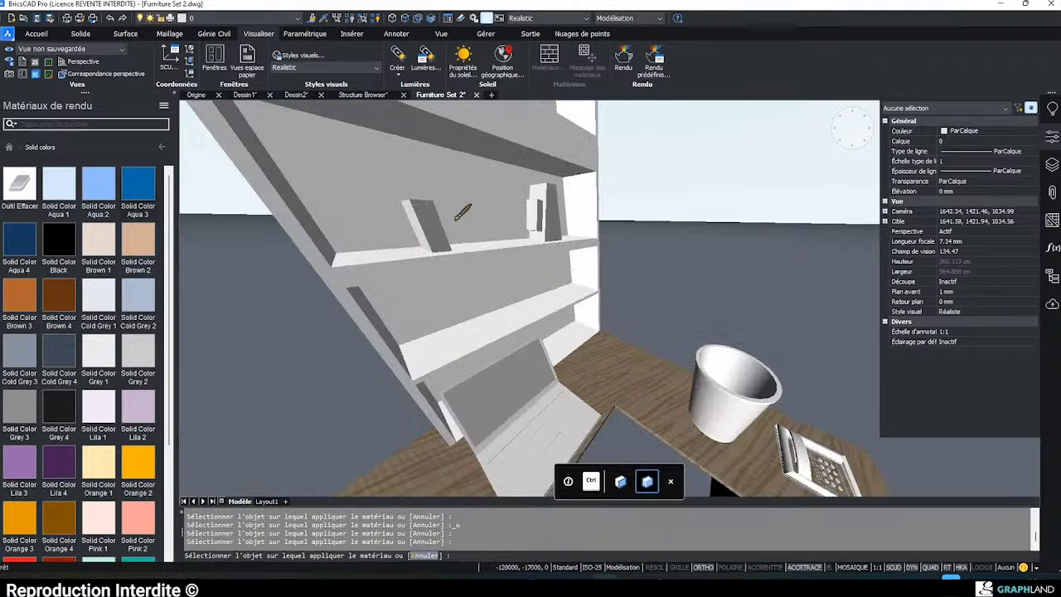
pyautogui.click(535, 215)
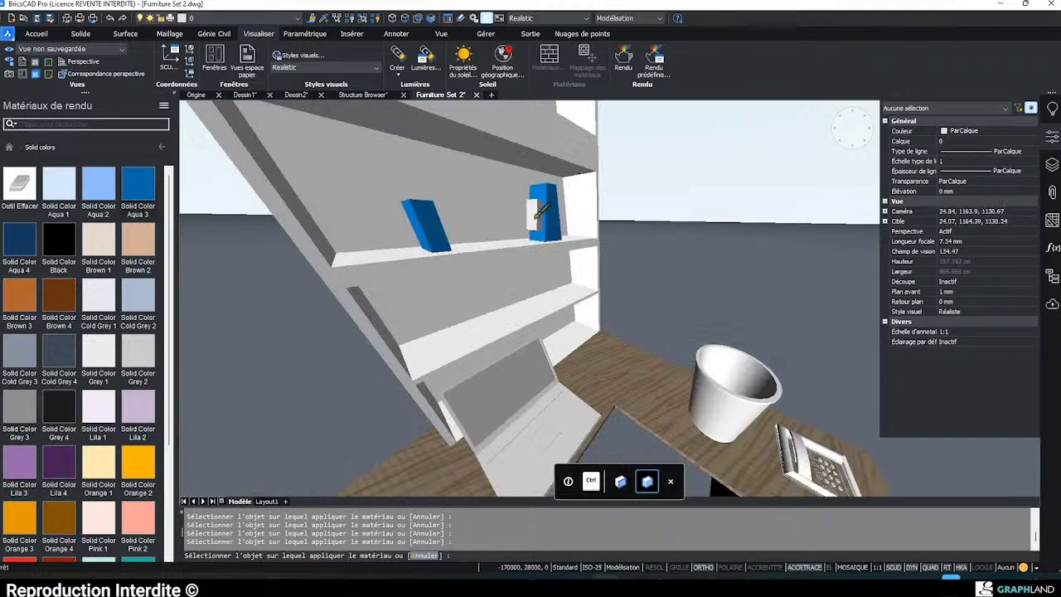
pyautogui.scroll(-5, 503, 305)
pyautogui.keyDown('shift'); pyautogui.moveTo(508, 309); pyautogui.dragTo(588, 341, button='middle'); pyautogui.keyUp('shift')
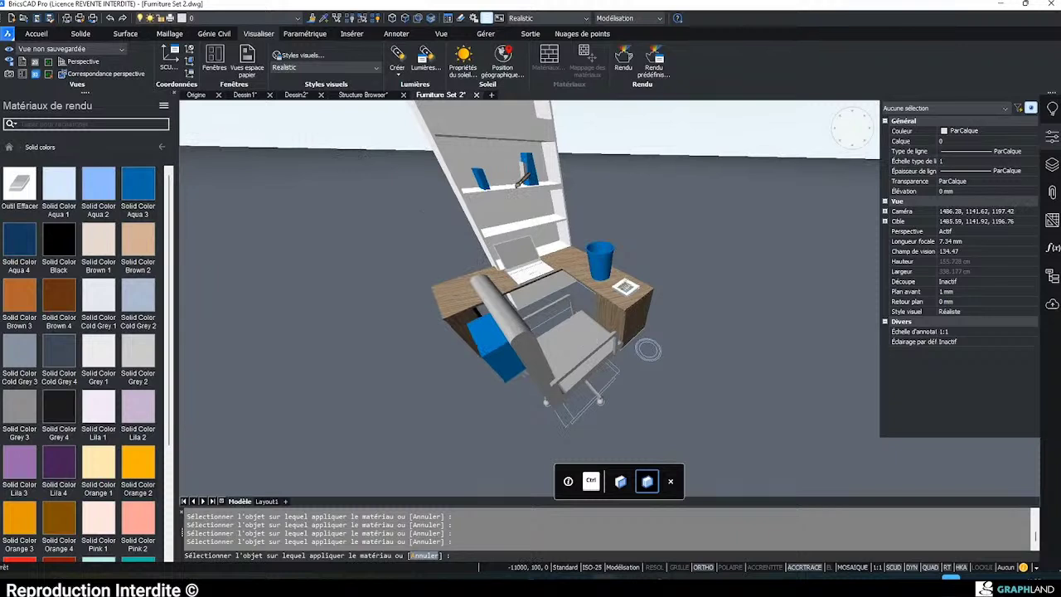
# - Assign a solid orange material to the small box on the sloping book face and to the laptop's screen and keyboard
pyautogui.click(519, 184)
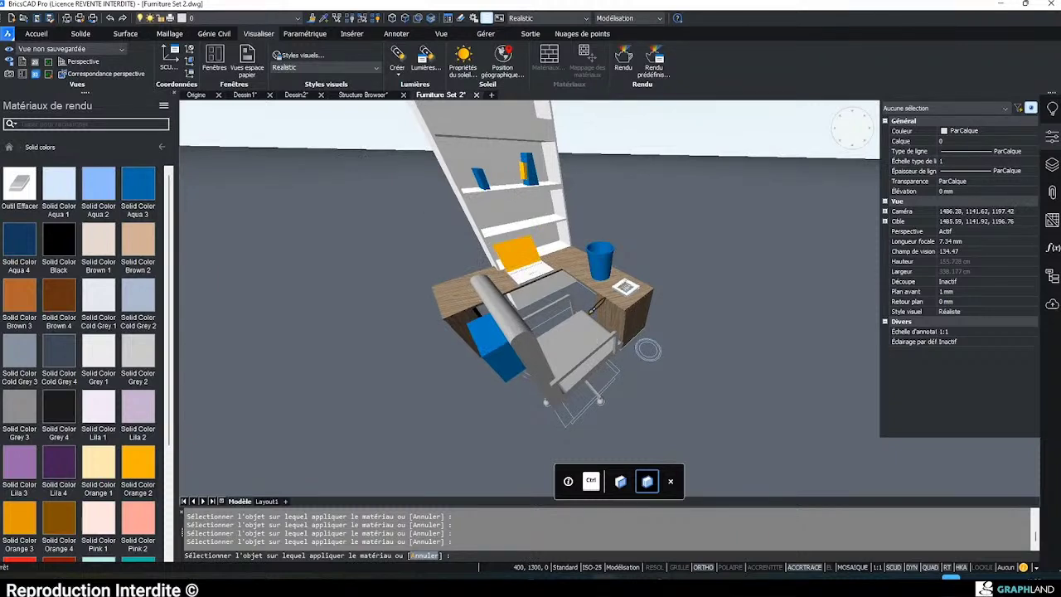
pyautogui.click(551, 281)
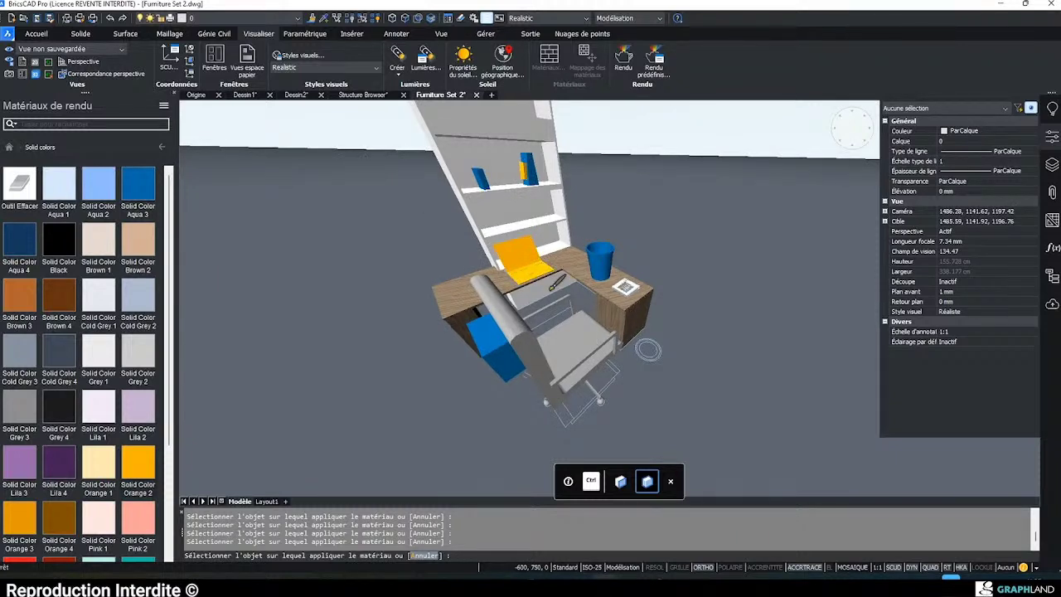
# - Render the whole furniture scene to test.bmp with the output size equal to the window, and close the rendered image
pyautogui.scroll(-5, 590, 363)
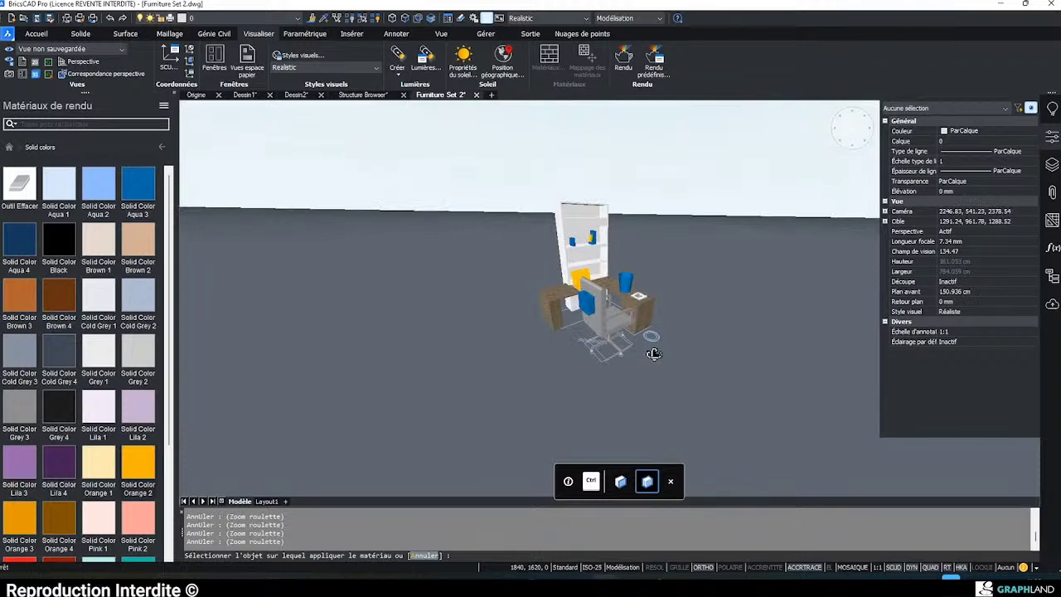
pyautogui.keyDown('shift'); pyautogui.moveTo(655, 354); pyautogui.dragTo(656, 369); pyautogui.keyUp('shift')
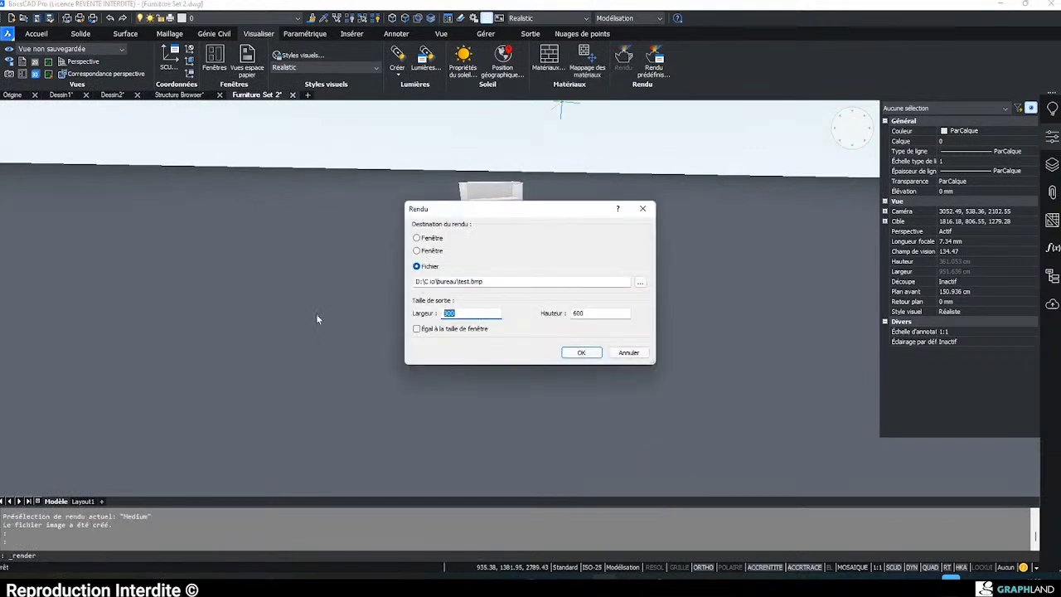
pyautogui.write('2000')
pyautogui.click(456, 329)
pyautogui.click(581, 352)
pyautogui.click(552, 296)
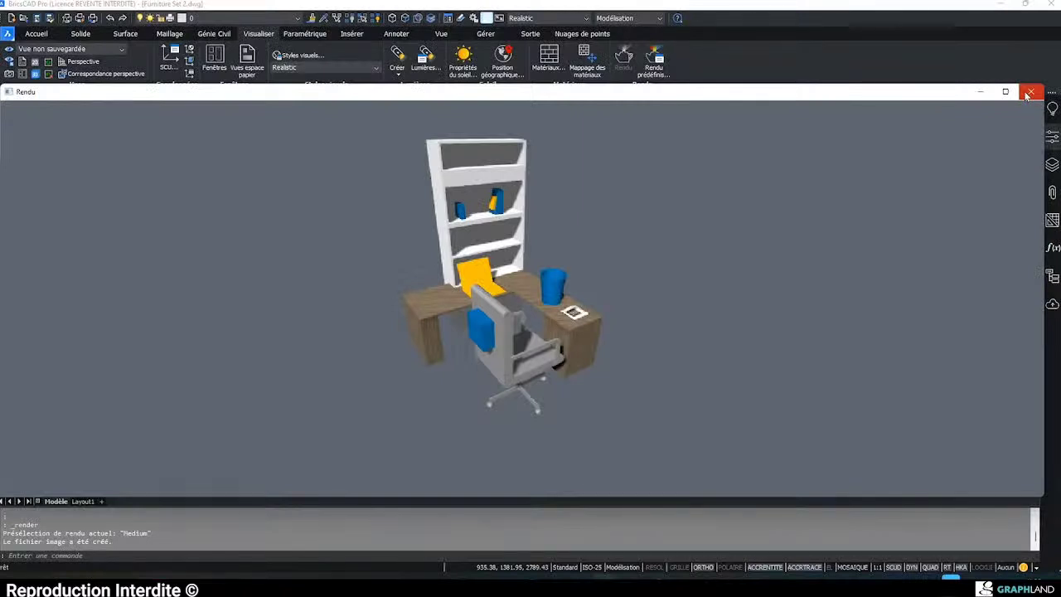
pyautogui.click(1029, 92)
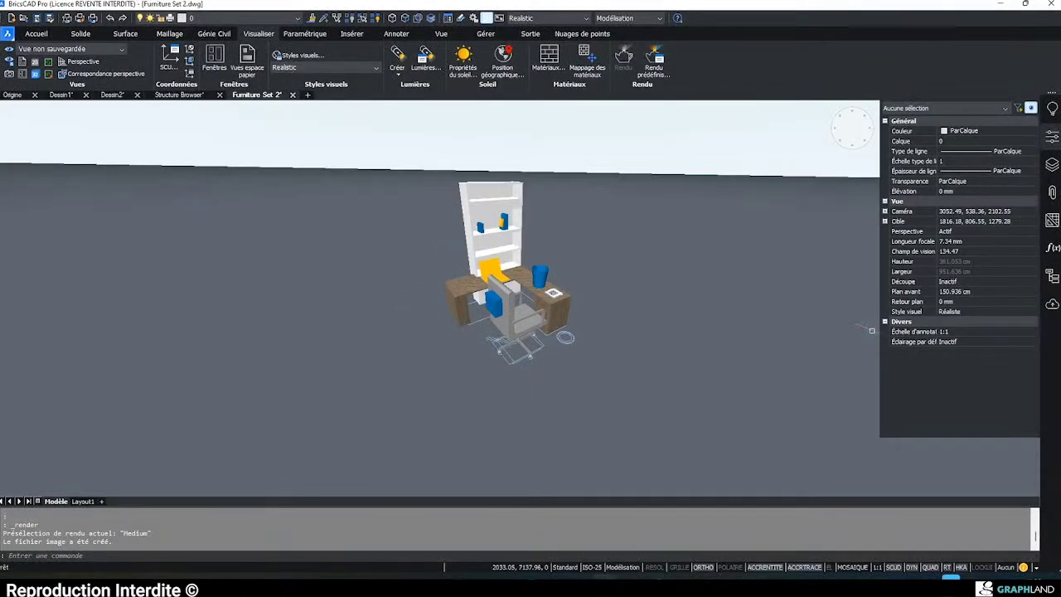
# - Display the animation editor and add a scene named SCENELIVE with a duration of 12 seconds
pyautogui.rightClick(1052, 300)
pyautogui.moveTo(979, 353)
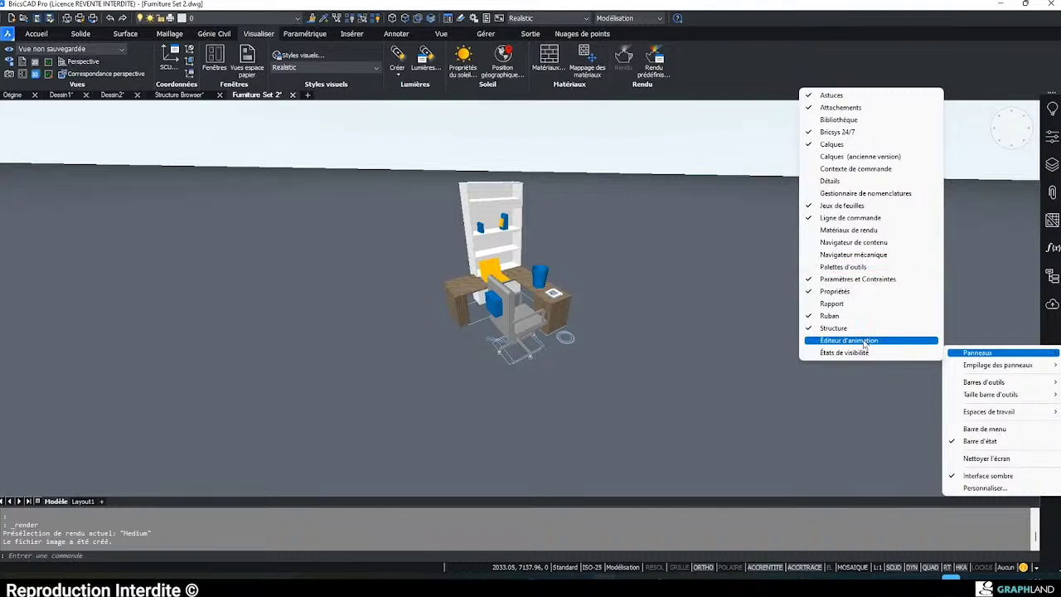
pyautogui.click(865, 341)
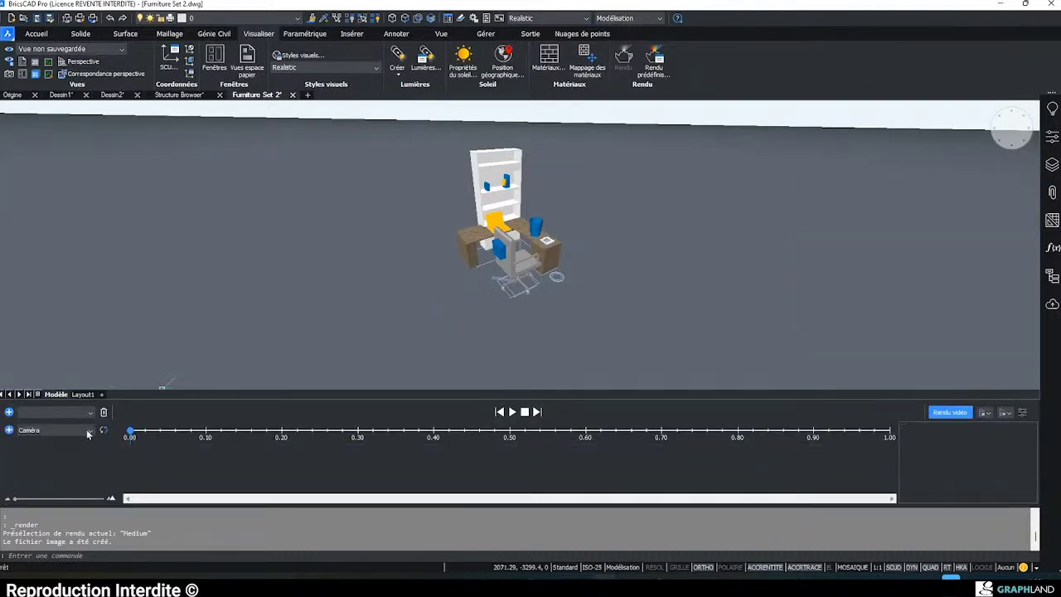
pyautogui.click(9, 412)
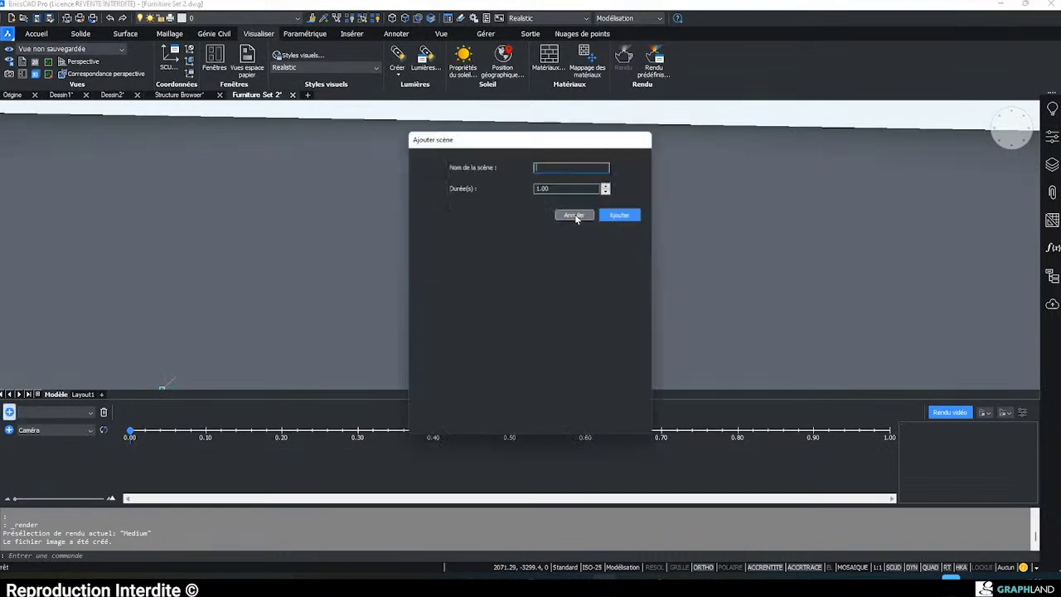
pyautogui.write('SCENELIVE')
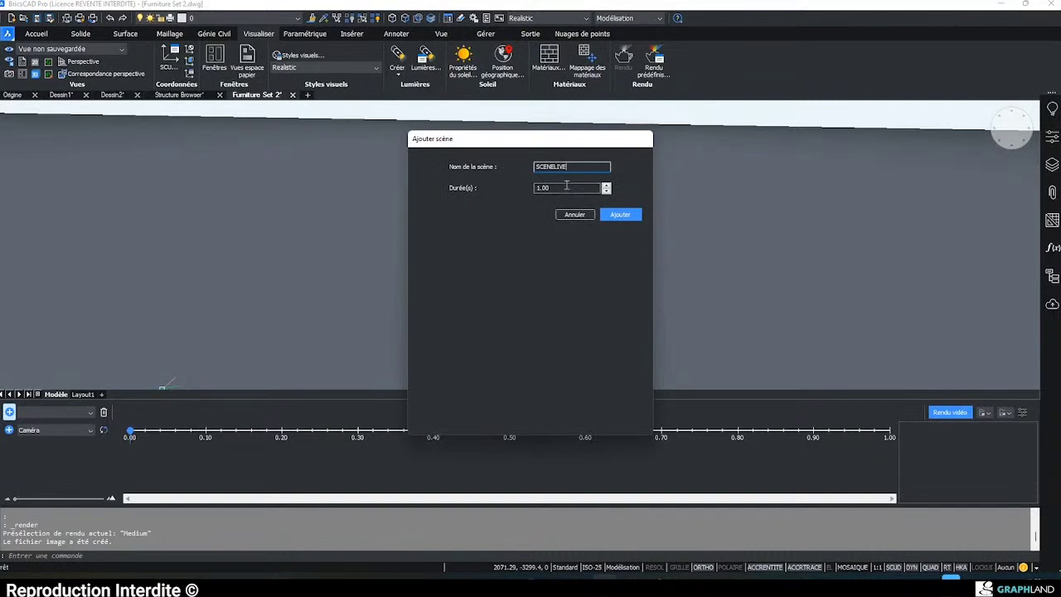
pyautogui.tripleClick(567, 186)
pyautogui.write('12')
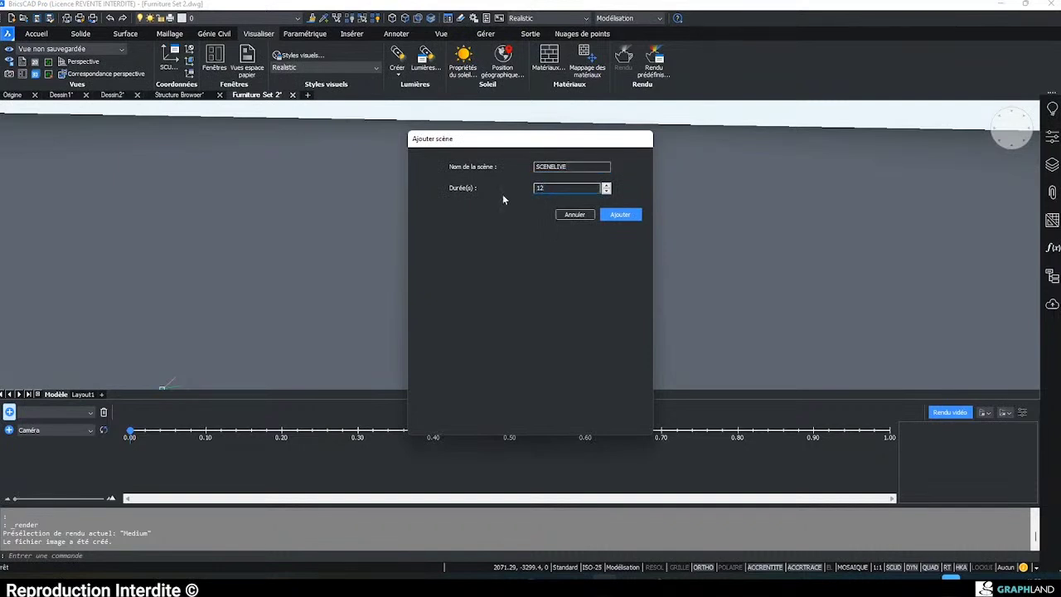
pyautogui.press('Return')
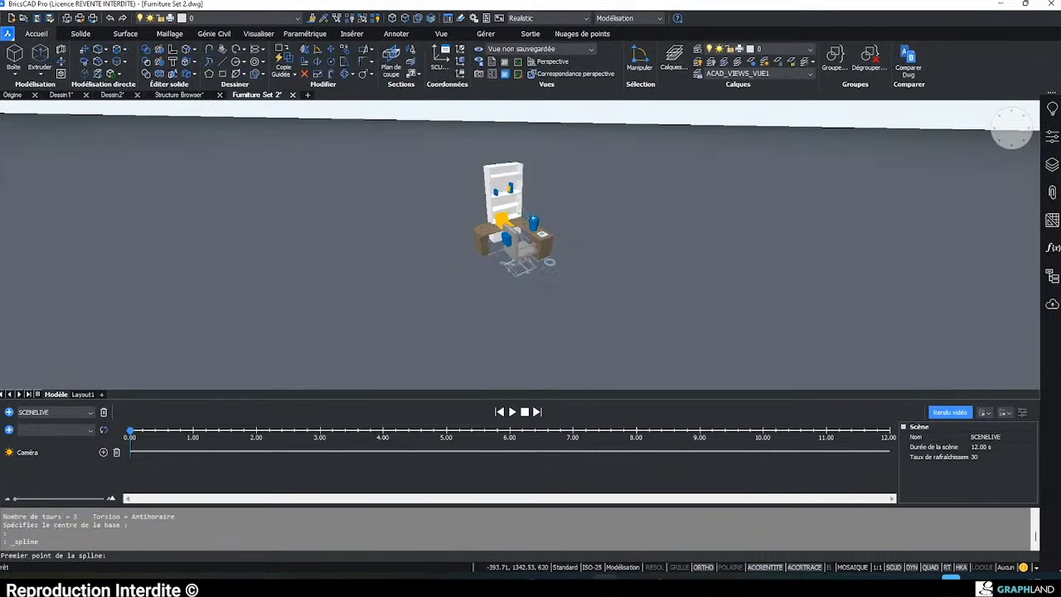
# - Draw a freehand spiral spline that starts well in front of the furniture, loops around it and ends at the furniture, with default end tangents
pyautogui.scroll(-5, 529, 235)
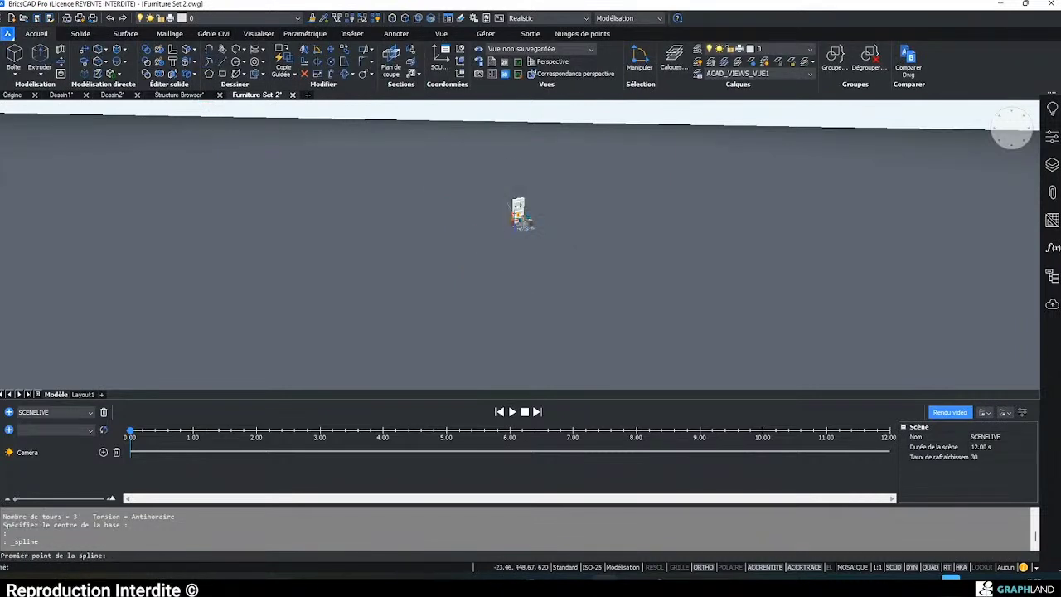
pyautogui.keyDown('shift'); pyautogui.moveTo(530, 236); pyautogui.dragTo(511, 332, button='middle'); pyautogui.keyUp('shift')
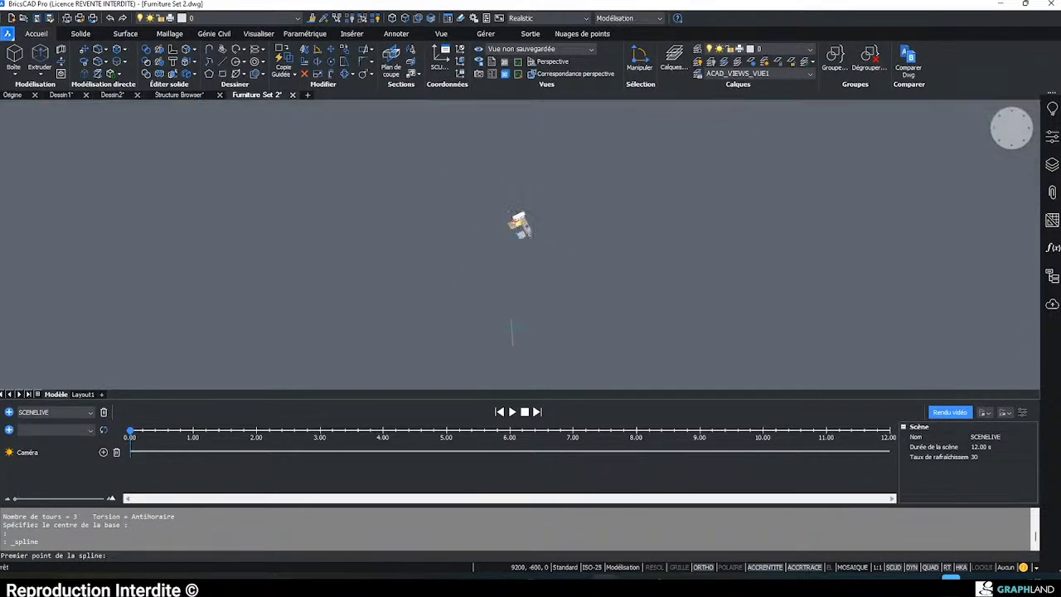
pyautogui.click(493, 355)
pyautogui.press('F8')
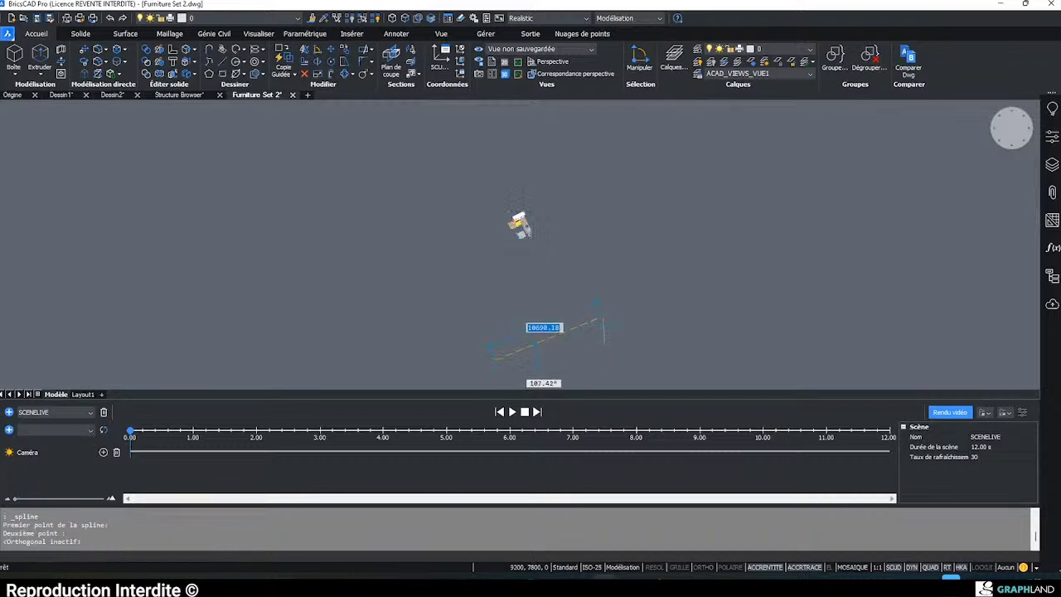
pyautogui.click(605, 278)
pyautogui.click(528, 168)
pyautogui.click(455, 234)
pyautogui.click(454, 234)
pyautogui.click(531, 280)
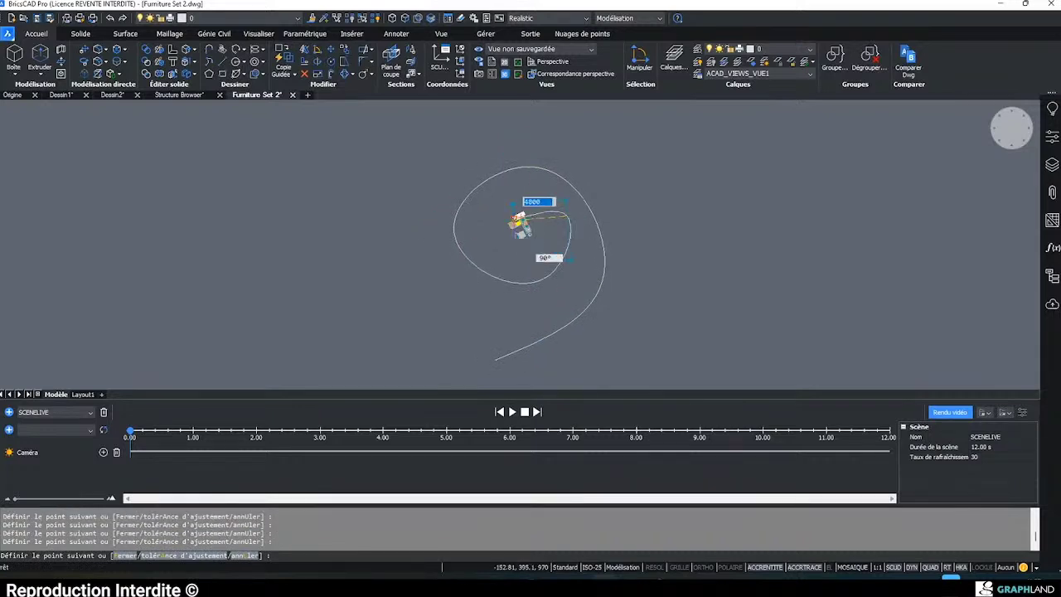
pyautogui.press('Return')
pyautogui.press('Return')
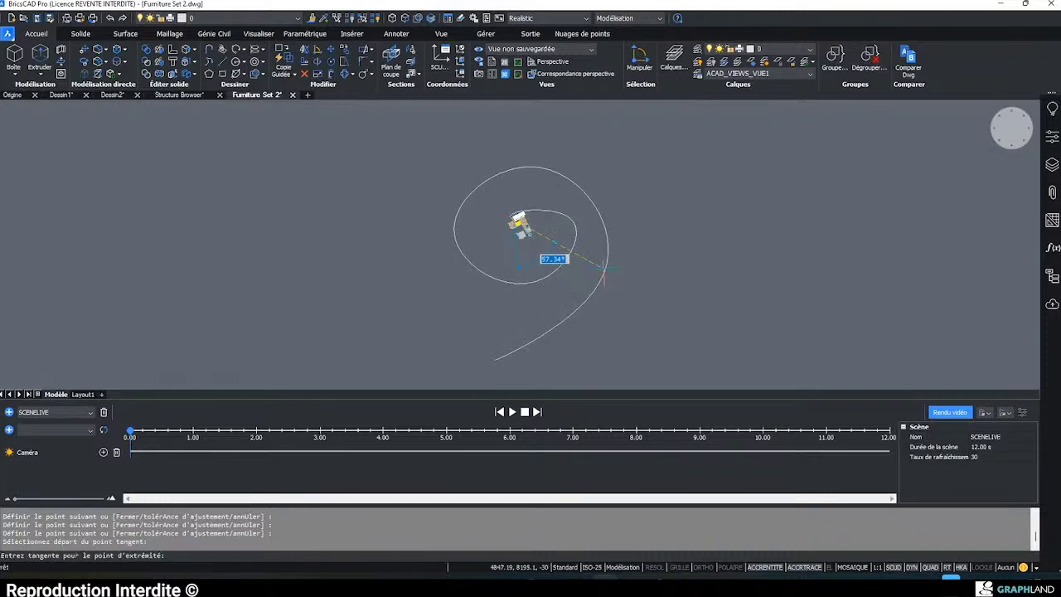
pyautogui.press('Return')
# - Move the spiral spline vertically upward by 1000
pyautogui.keyDown('shift'); pyautogui.moveTo(587, 348); pyautogui.dragTo(460, 240, button='middle'); pyautogui.keyUp('shift')
pyautogui.moveTo(531, 290); pyautogui.dragTo(501, 311)
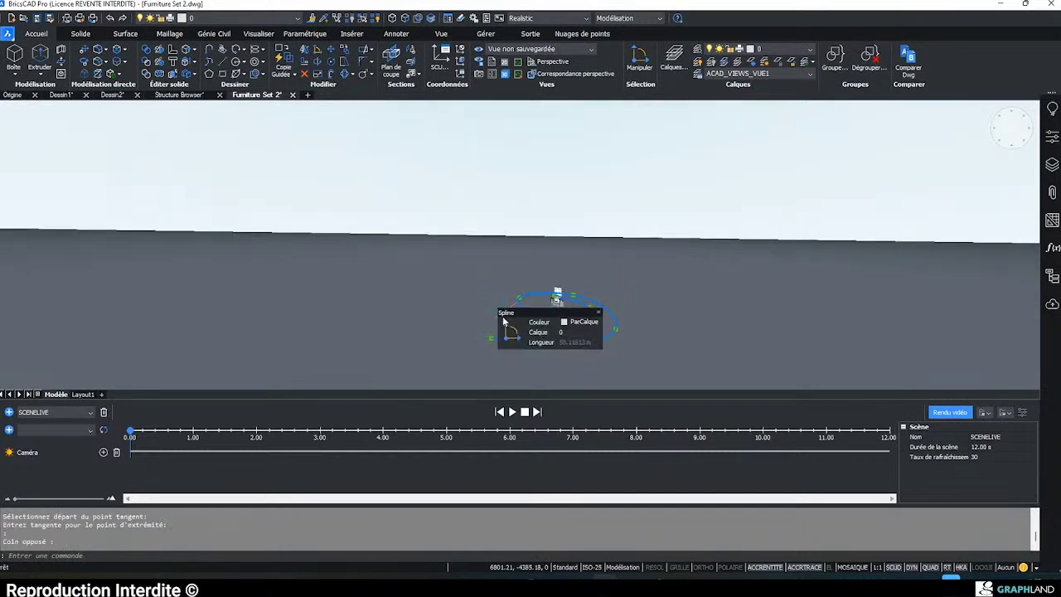
pyautogui.click(508, 326)
pyautogui.click(569, 307)
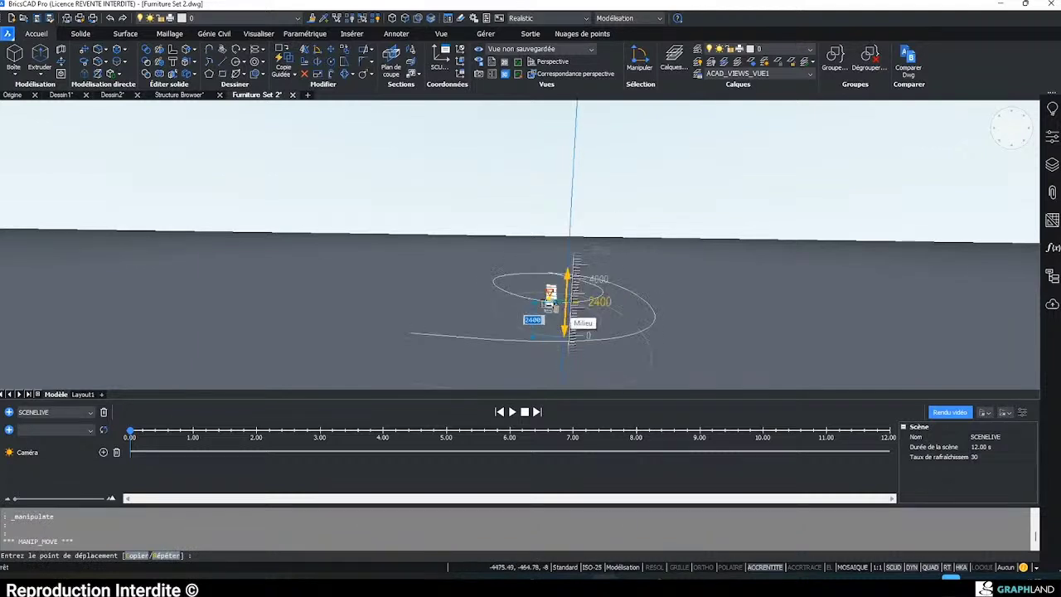
pyautogui.write('1000')
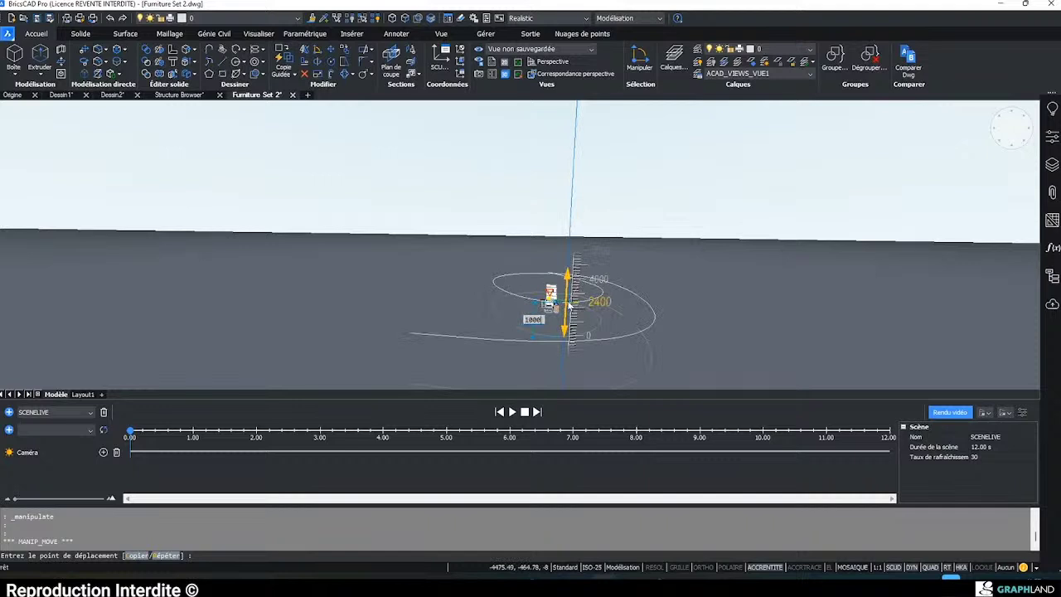
# - Scale the spiral spline by a factor of 0.5, using an endpoint on the furniture as the base point
pyautogui.keyDown('shift'); pyautogui.moveTo(467, 310); pyautogui.dragTo(580, 303, button='middle'); pyautogui.keyUp('shift')
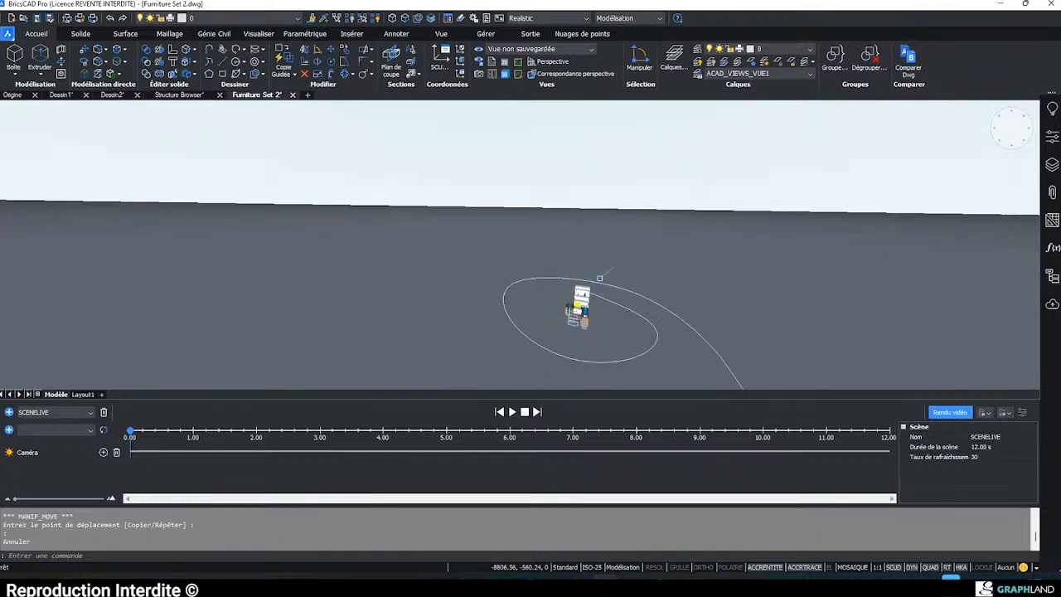
pyautogui.click(606, 291)
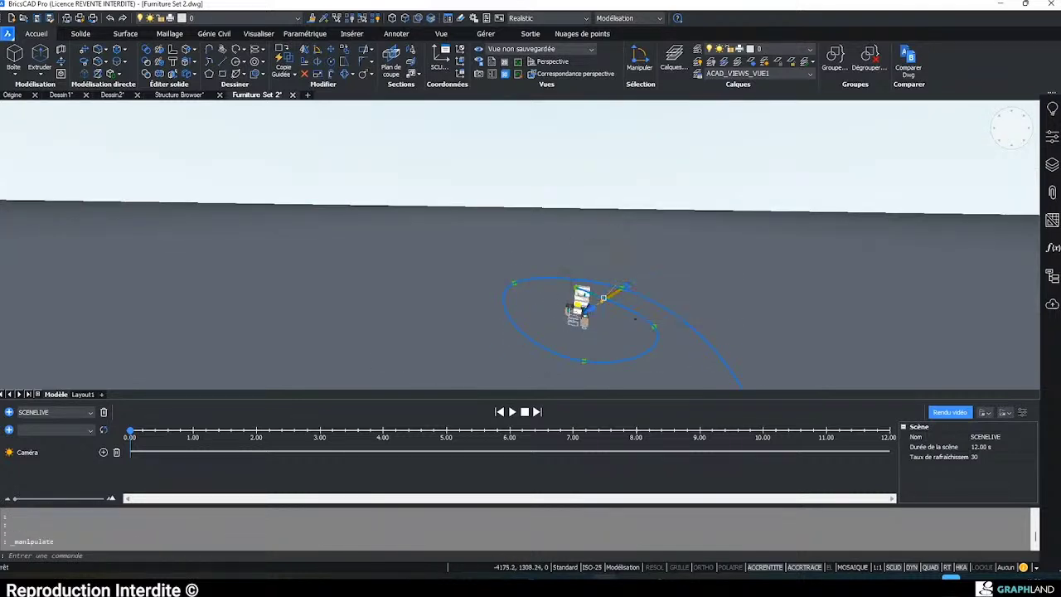
pyautogui.press('Escape')
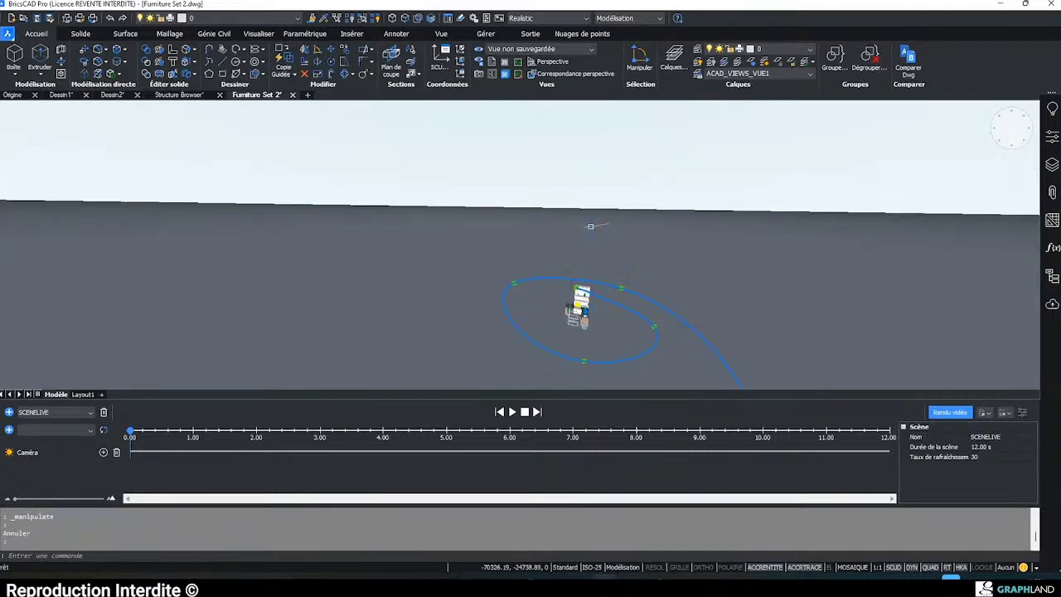
pyautogui.rightClick(590, 225)
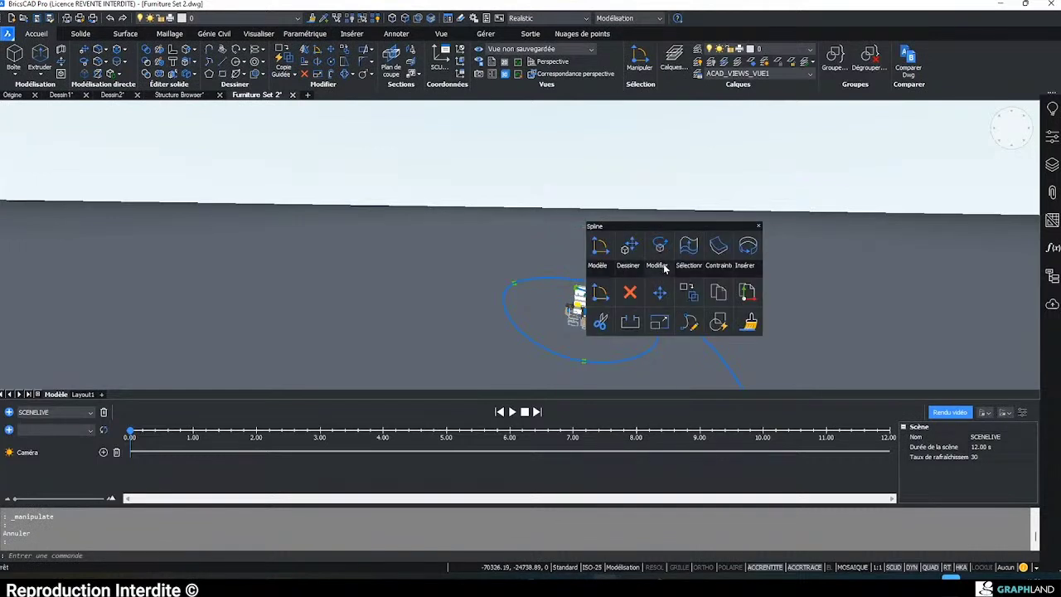
pyautogui.click(659, 322)
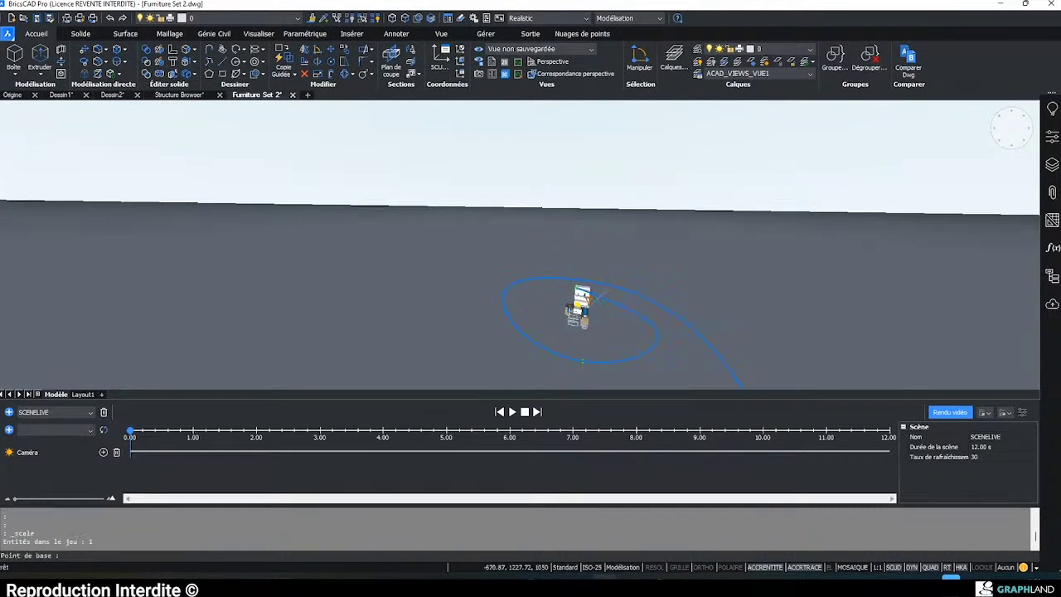
pyautogui.click(582, 308)
pyautogui.write('0')
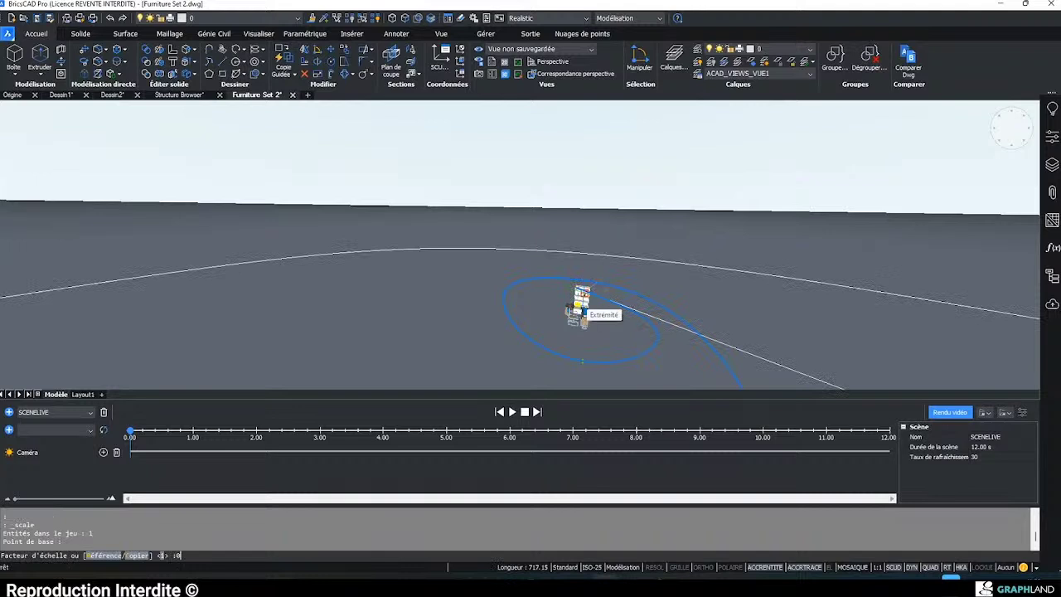
pyautogui.write('.5')
pyautogui.press('Return')
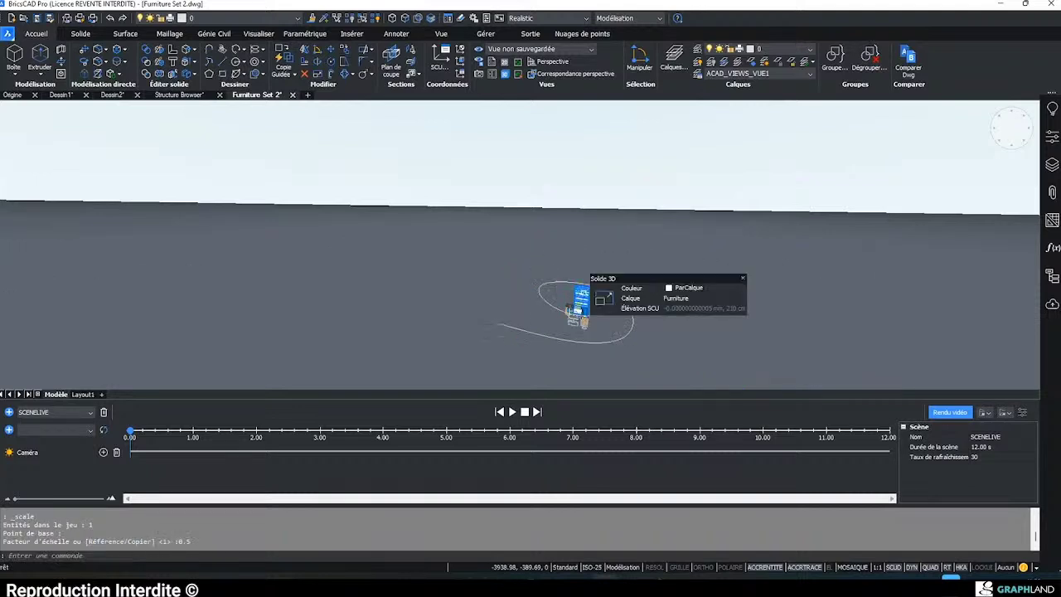
pyautogui.press('Escape')
# - Stretch the spline's inner end point upward, well above the shelf unit
pyautogui.scroll(3, 580, 312)
pyautogui.keyDown('shift'); pyautogui.moveTo(583, 315); pyautogui.dragTo(601, 224, button='middle'); pyautogui.keyUp('shift')
pyautogui.click(649, 272)
pyautogui.click(562, 239)
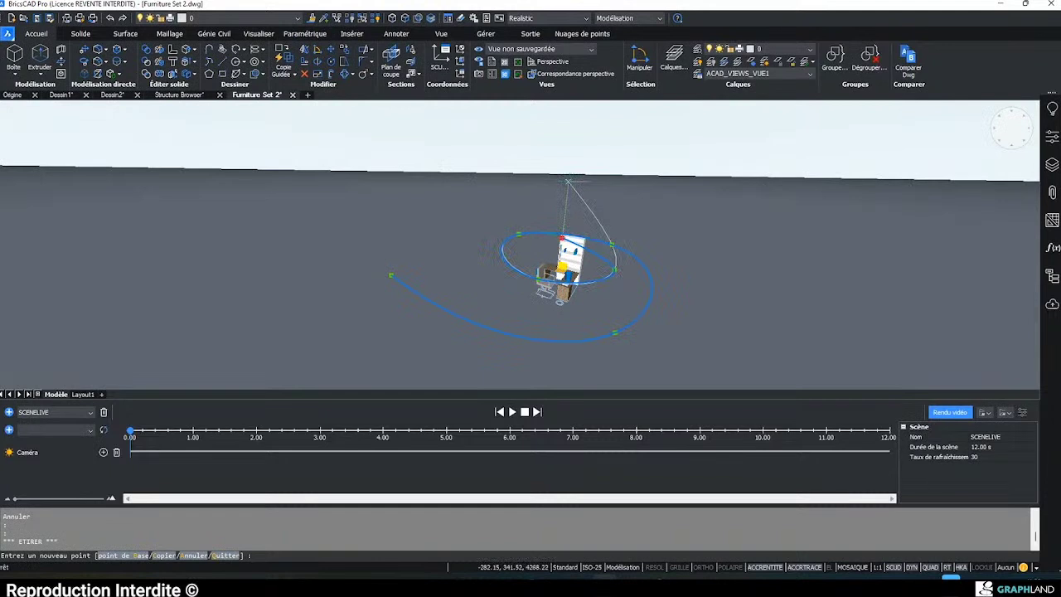
pyautogui.click(568, 180)
# - Stretch the spline's outer end point vertically downward
pyautogui.keyDown('shift'); pyautogui.moveTo(537, 273); pyautogui.dragTo(904, 276, button='middle'); pyautogui.keyUp('shift')
pyautogui.click(562, 276)
pyautogui.click(561, 323)
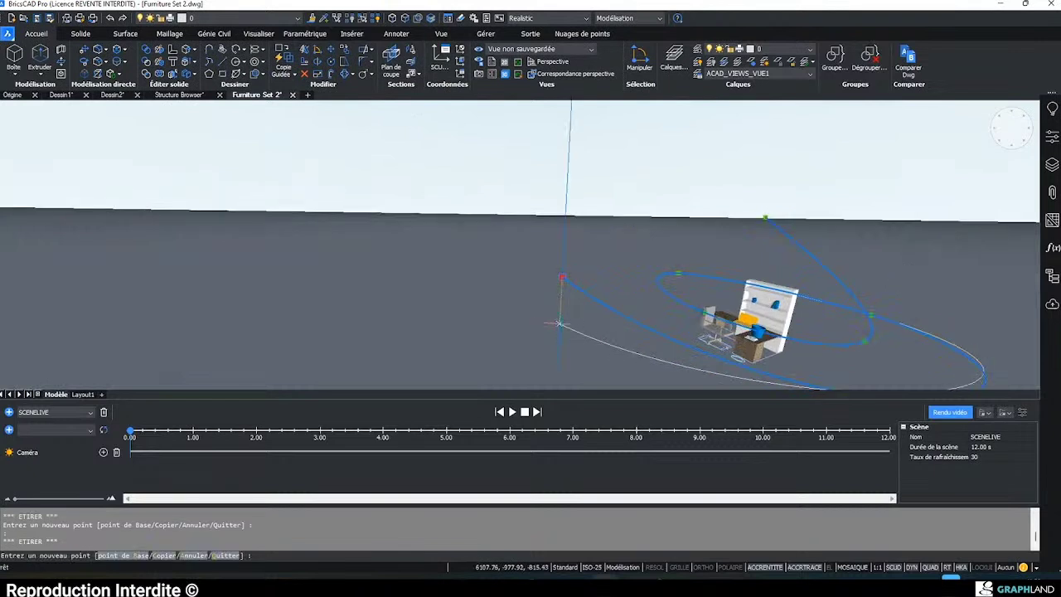
# - Add a camera sequence to SCENELIVE that starts at 0 s and lasts about 10 s
pyautogui.keyDown('shift'); pyautogui.moveTo(597, 248); pyautogui.dragTo(569, 202, button='middle'); pyautogui.keyUp('shift')
pyautogui.scroll(-1, 503, 193)
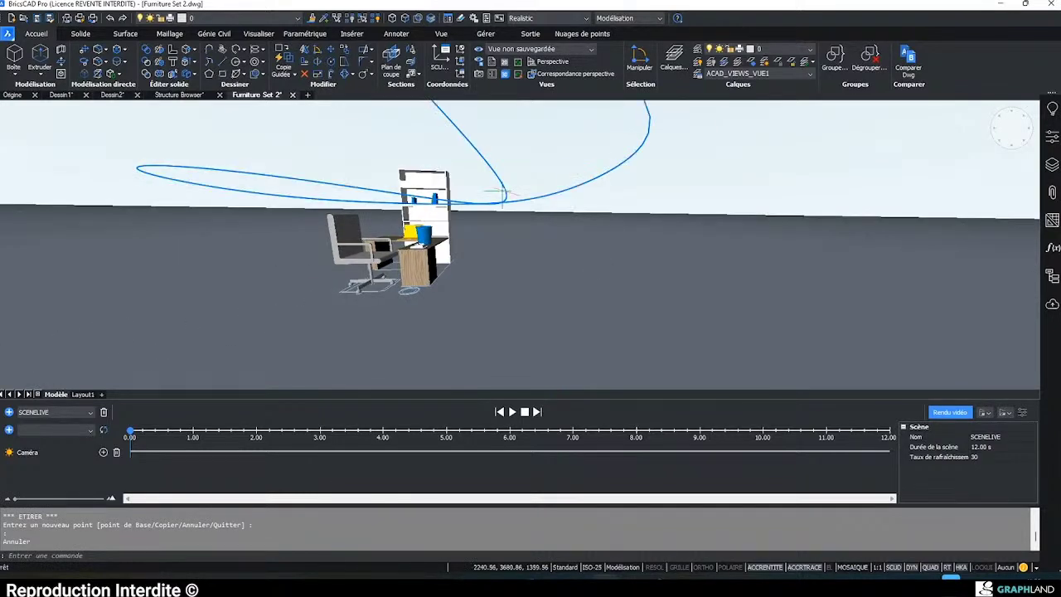
pyautogui.keyDown('shift'); pyautogui.moveTo(503, 193); pyautogui.dragTo(633, 199, button='middle'); pyautogui.keyUp('shift')
pyautogui.scroll(-3, 633, 199)
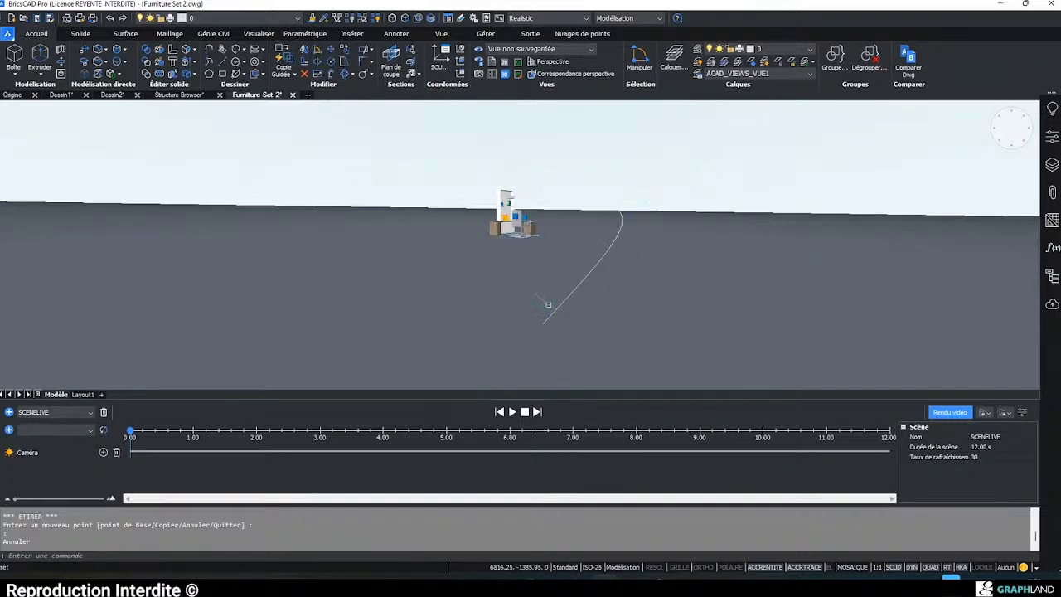
pyautogui.keyDown('shift'); pyautogui.moveTo(545, 328); pyautogui.dragTo(643, 270, button='middle'); pyautogui.keyUp('shift')
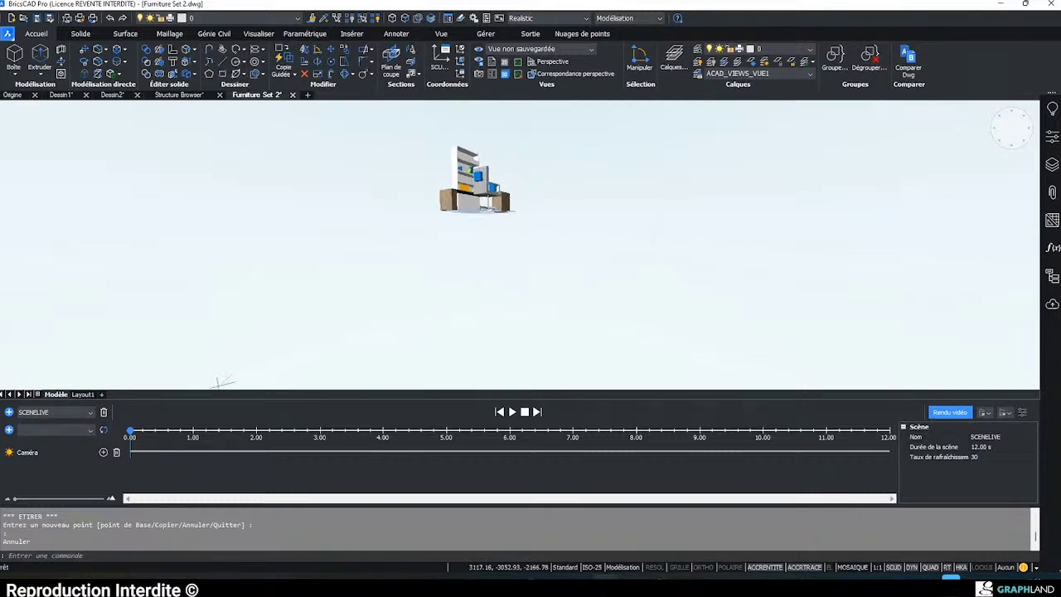
pyautogui.click(103, 452)
pyautogui.moveTo(185, 451); pyautogui.dragTo(767, 445)
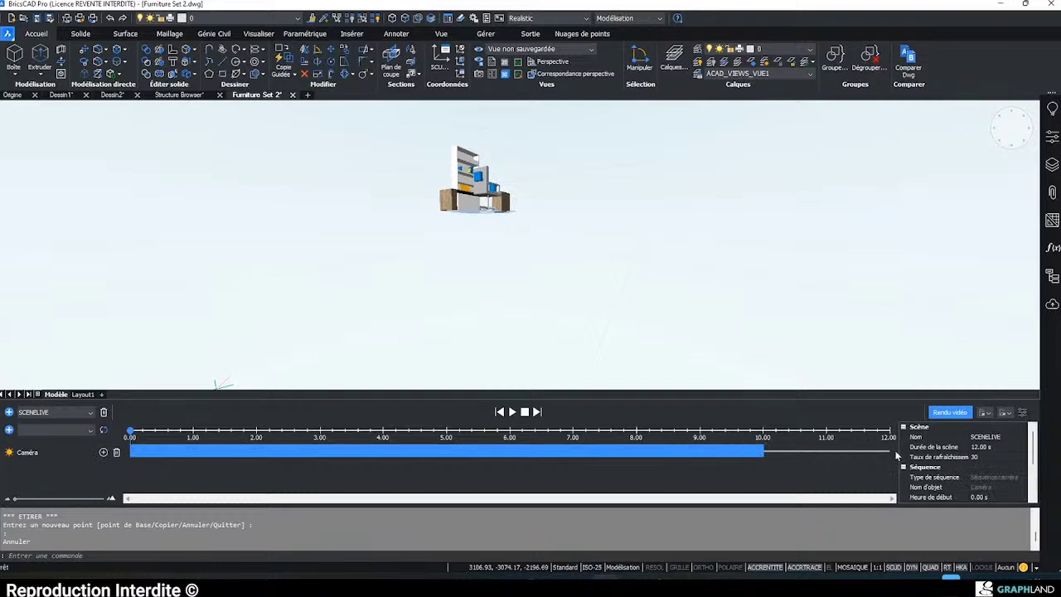
# - Set the sequence's camera position and target to Dynamique, and assign the spiral spline as camera path Chemin1
pyautogui.scroll(-1, 967, 466)
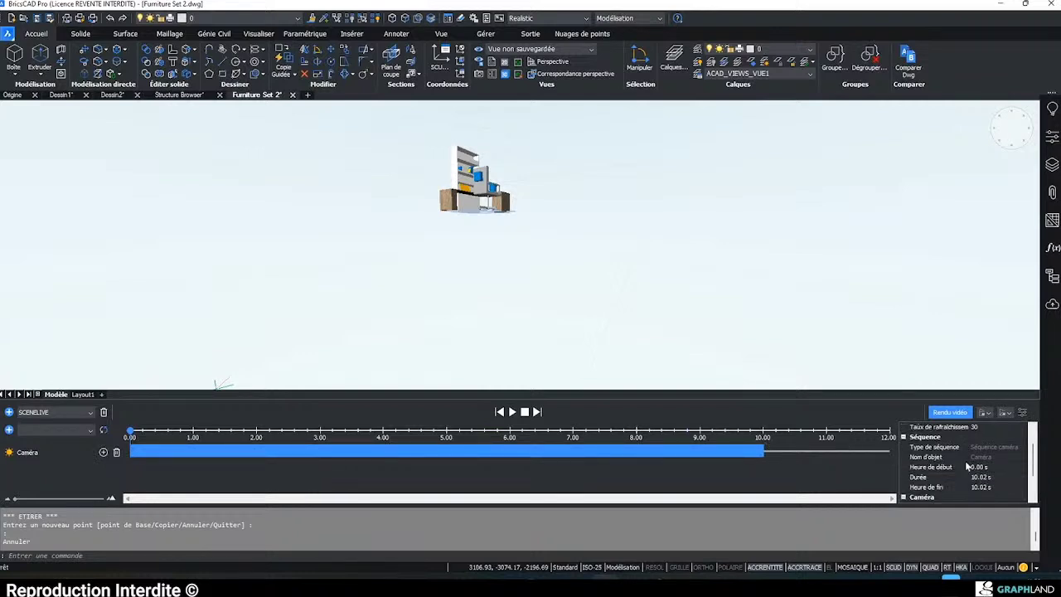
pyautogui.scroll(-1, 968, 466)
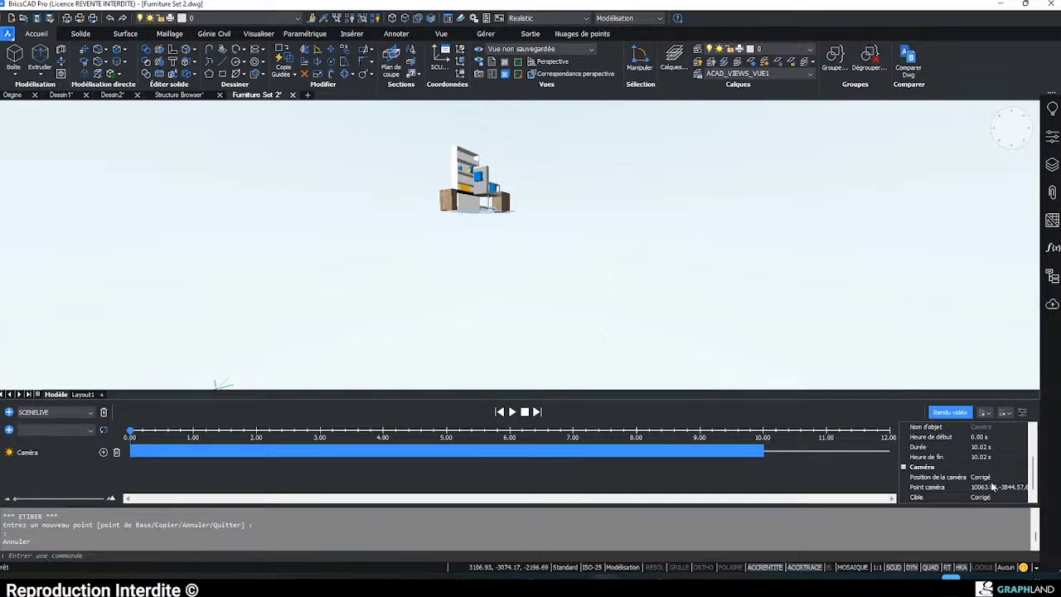
pyautogui.scroll(-1, 992, 486)
pyautogui.click(993, 486)
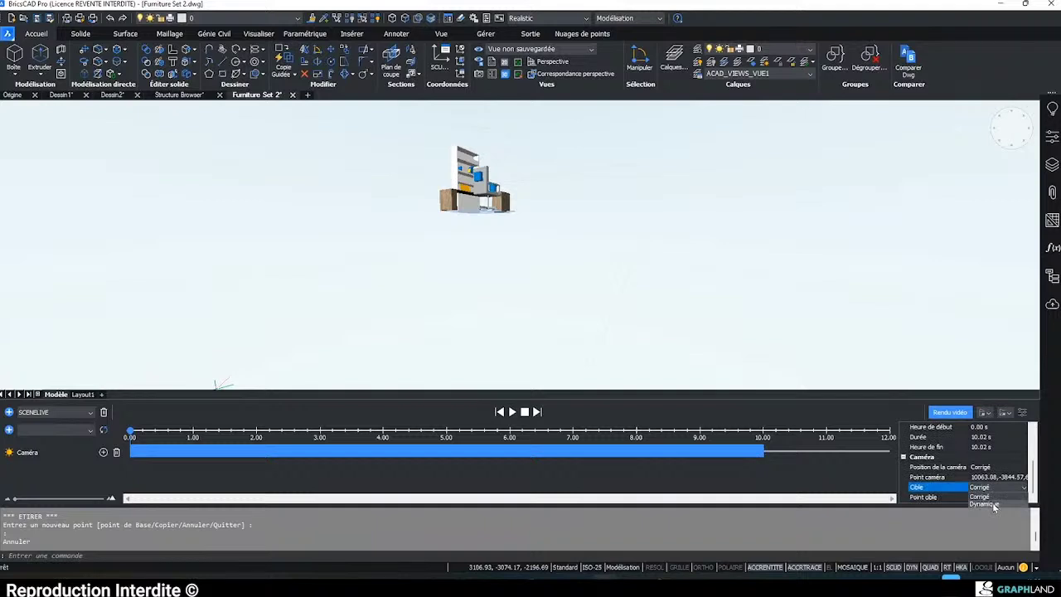
pyautogui.click(994, 504)
pyautogui.click(992, 500)
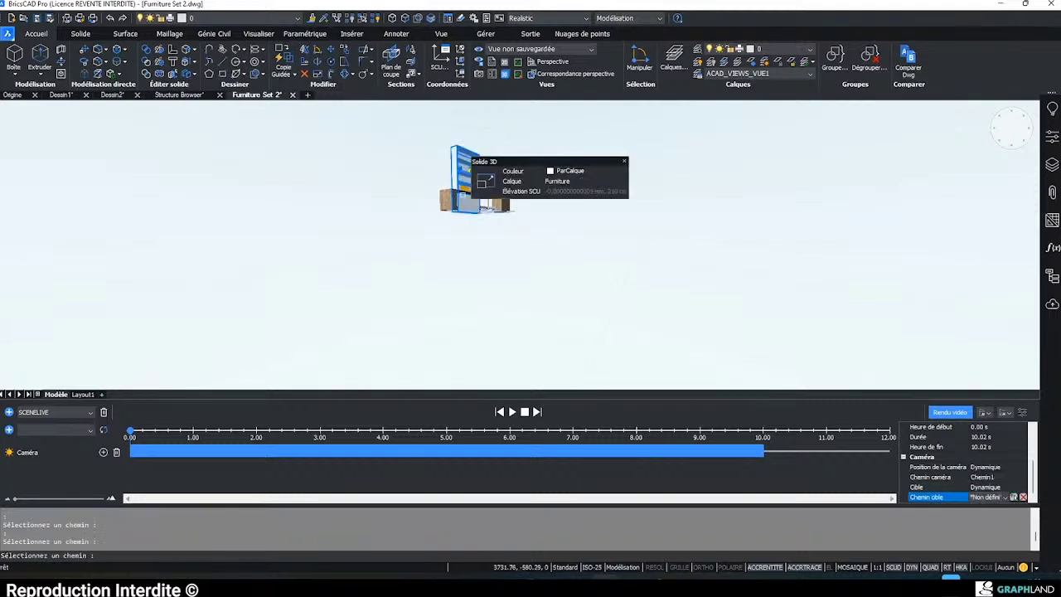
# - Draw a short line along the desk's front edge beside the laptop
pyautogui.press('Escape')
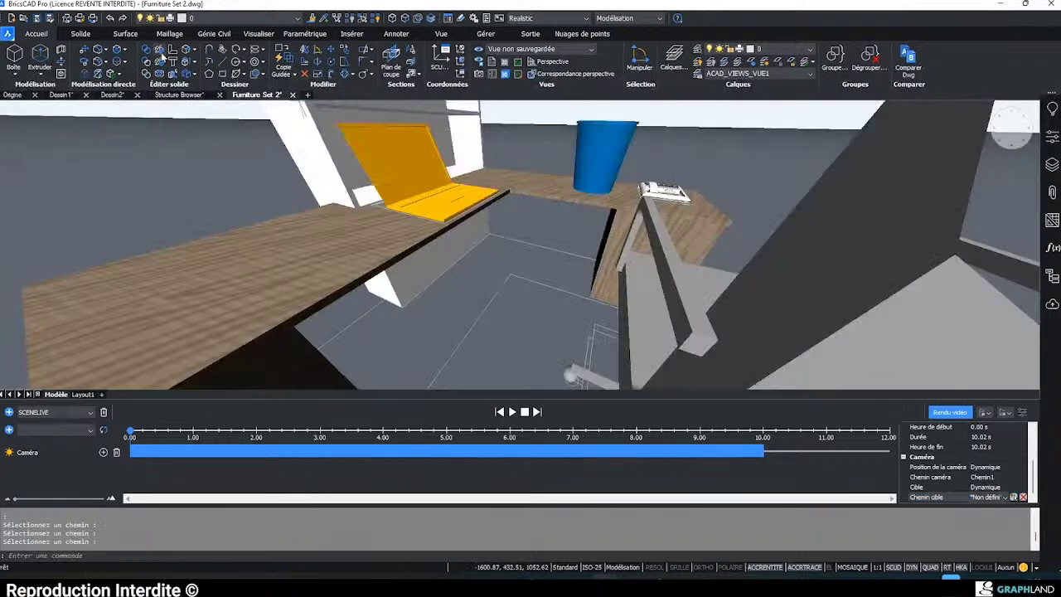
pyautogui.click(222, 50)
pyautogui.click(386, 263)
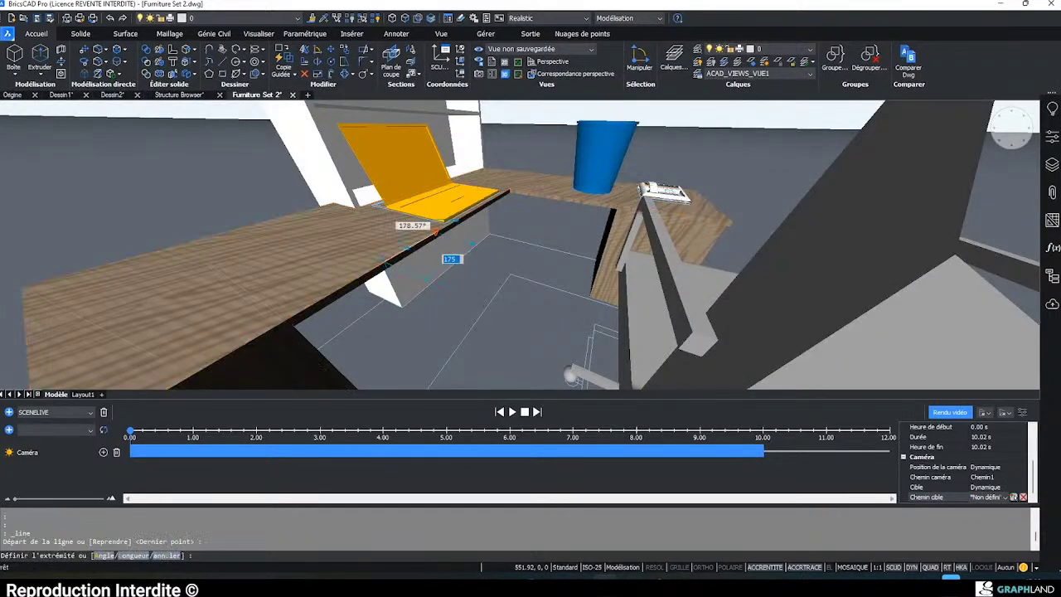
pyautogui.click(508, 190)
pyautogui.press('Escape')
# - Assign the line on the desk edge as the camera's target path, named Chemin2
pyautogui.click(1014, 497)
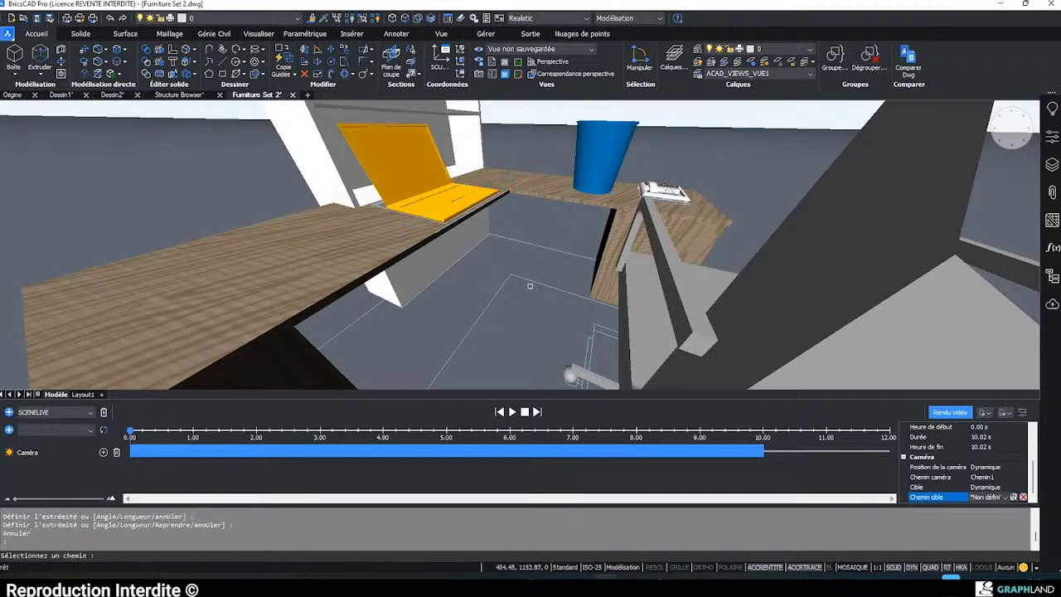
pyautogui.click(486, 204)
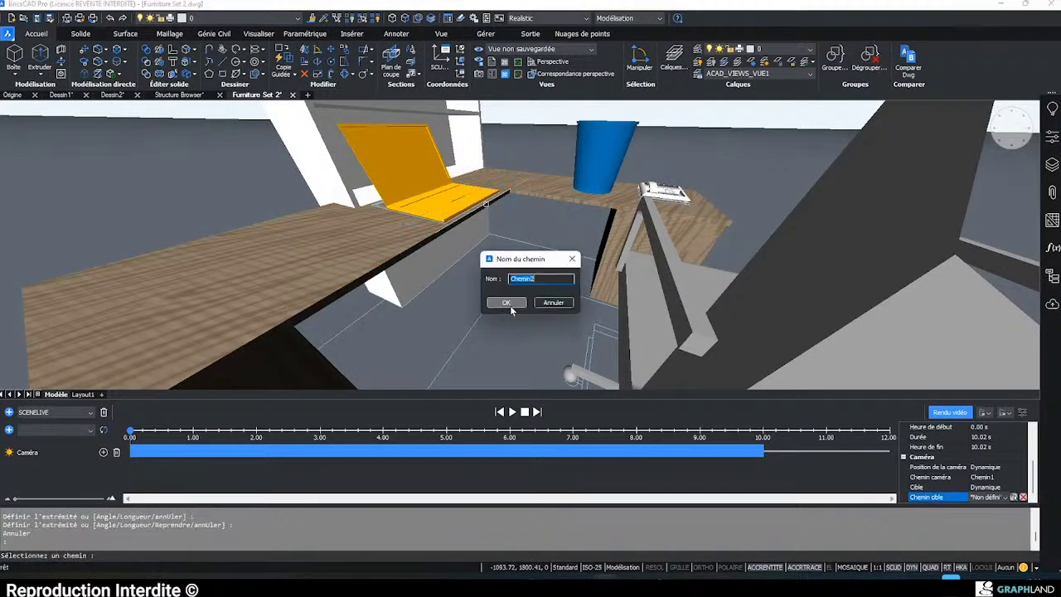
pyautogui.click(509, 303)
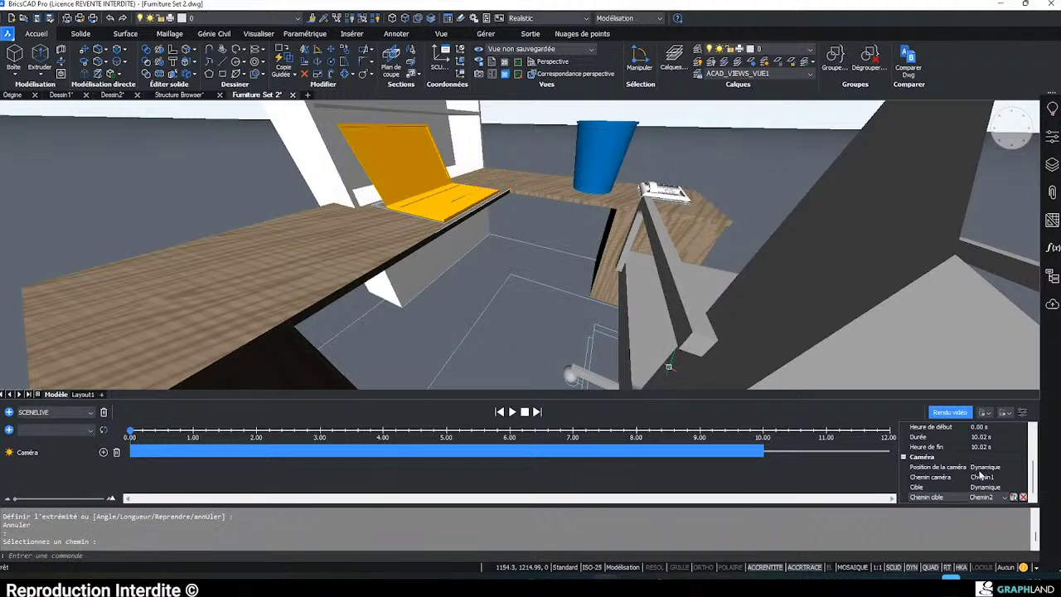
# - Play the SCENELIVE animation to preview the camera moving along its path
pyautogui.scroll(3, 987, 464)
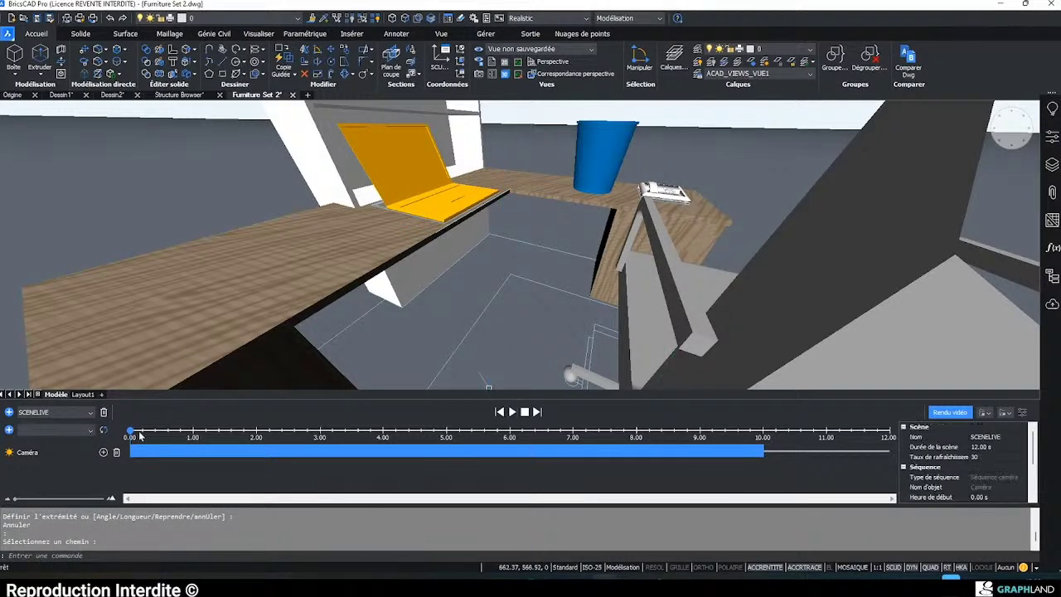
pyautogui.click(512, 412)
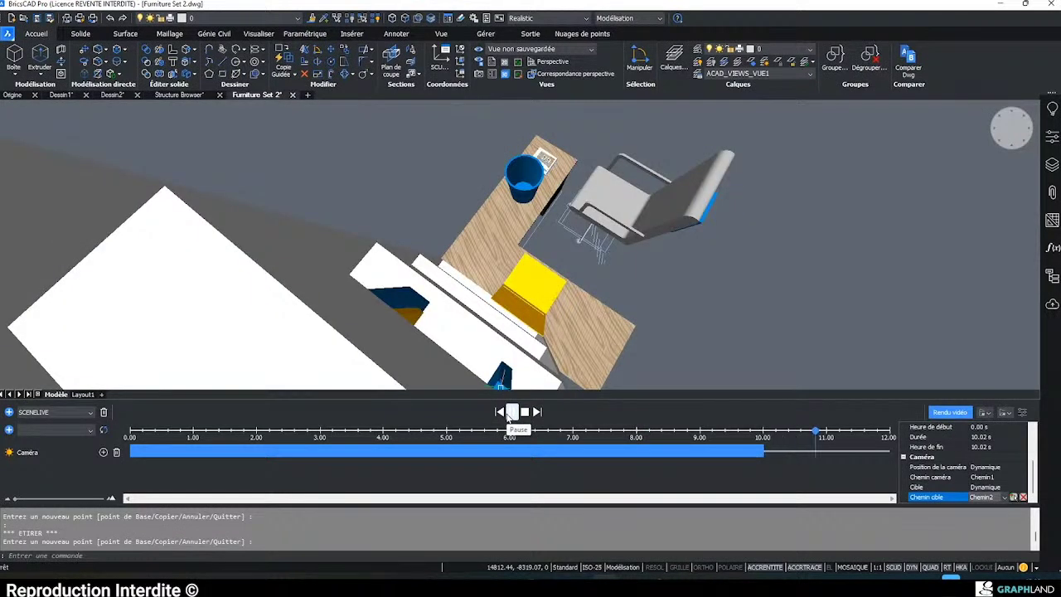
pyautogui.click(510, 412)
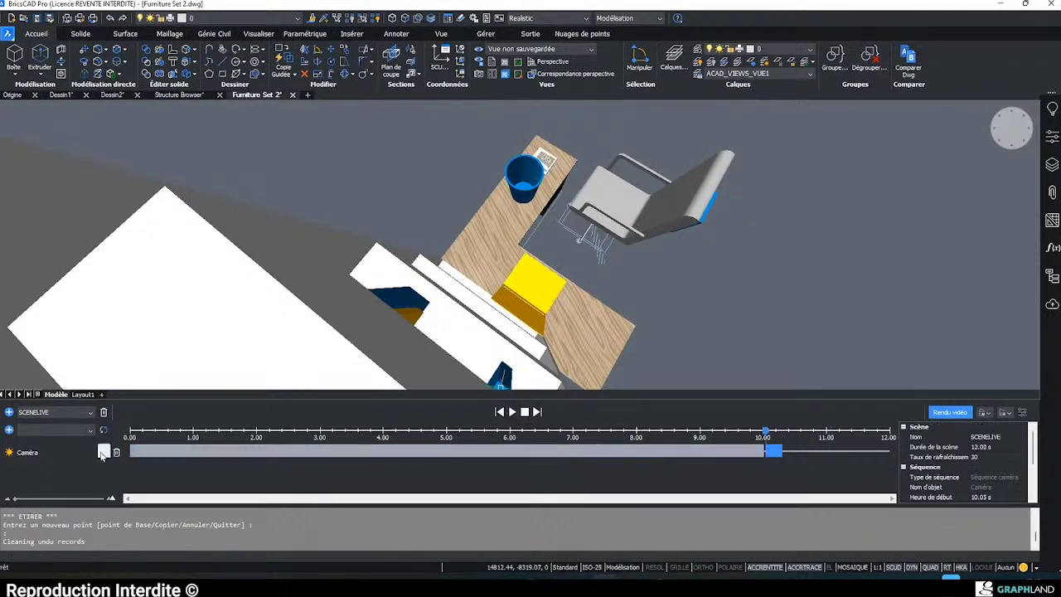
# - Add a second camera sequence from 10.05 s to about 12 s, and move the playhead to about 8 s
pyautogui.click(103, 451)
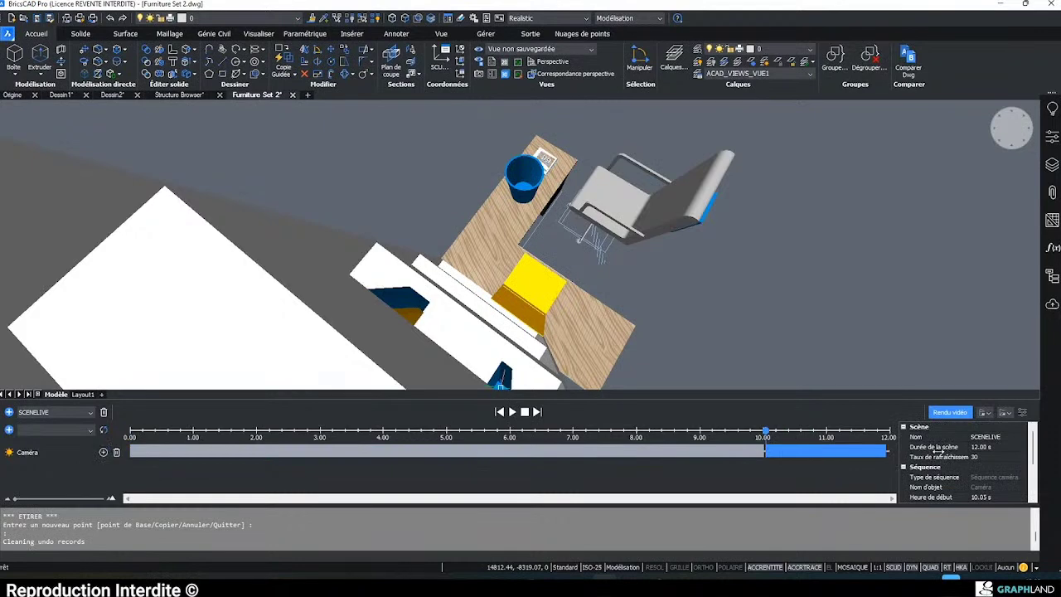
pyautogui.click(634, 432)
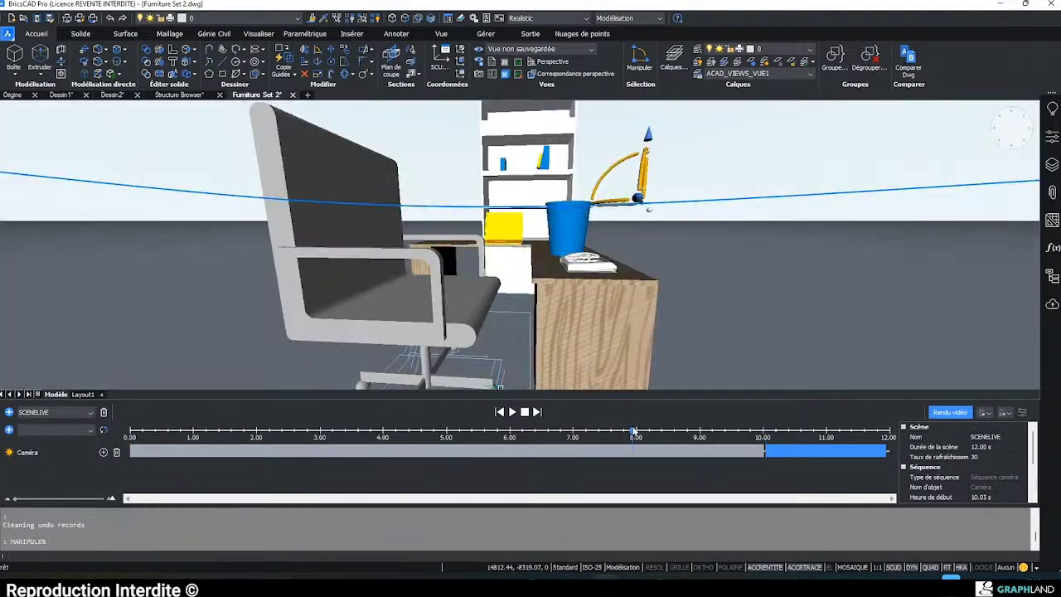
# - Play the SCENELIVE animation, pause it at about 1 s, and view the remaining properties of the selected camera sequence
pyautogui.click(512, 412)
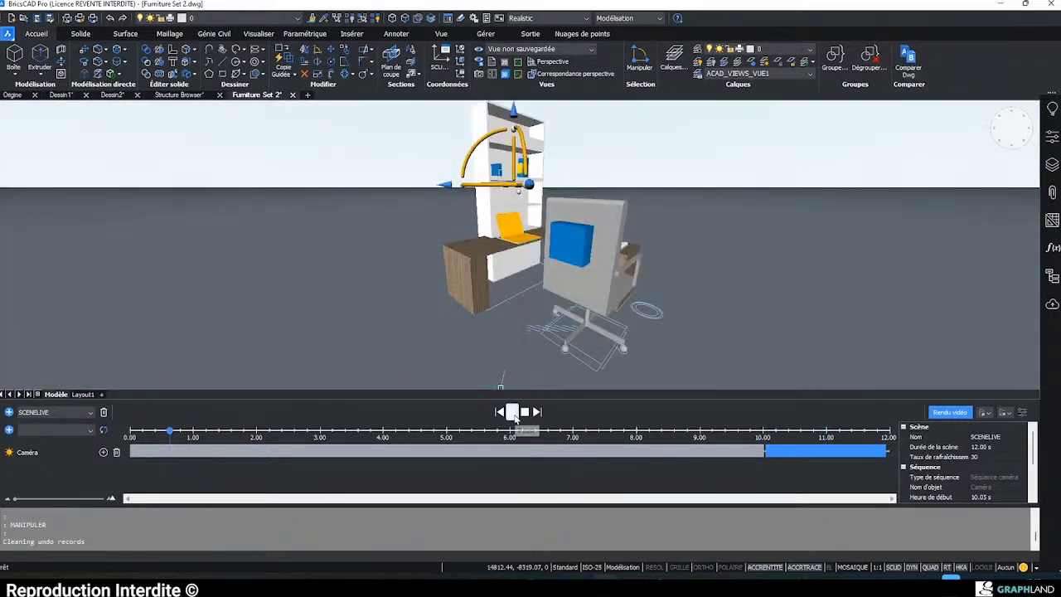
pyautogui.click(513, 414)
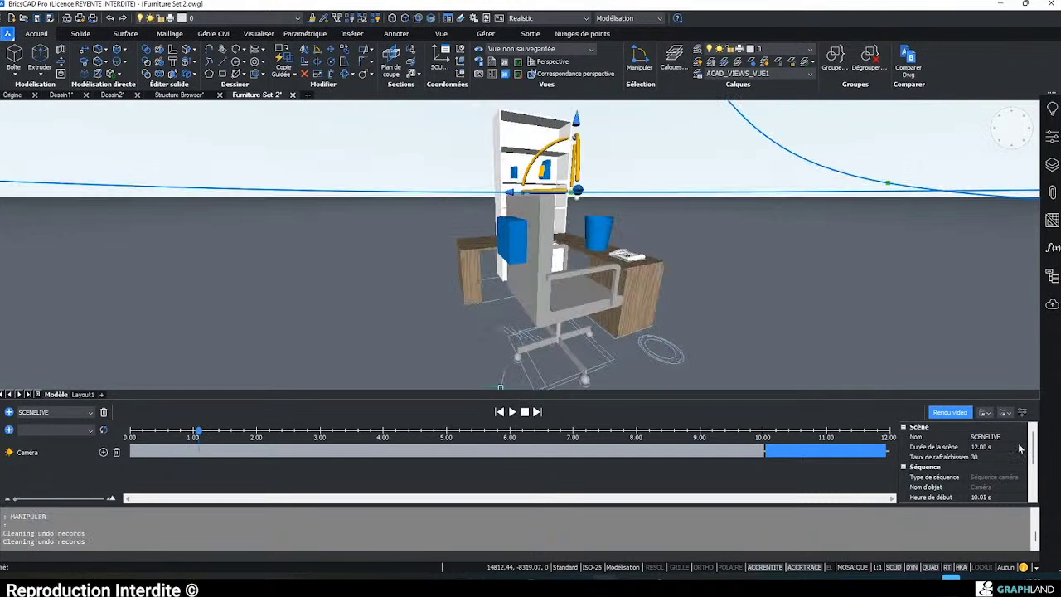
pyautogui.scroll(-3, 995, 462)
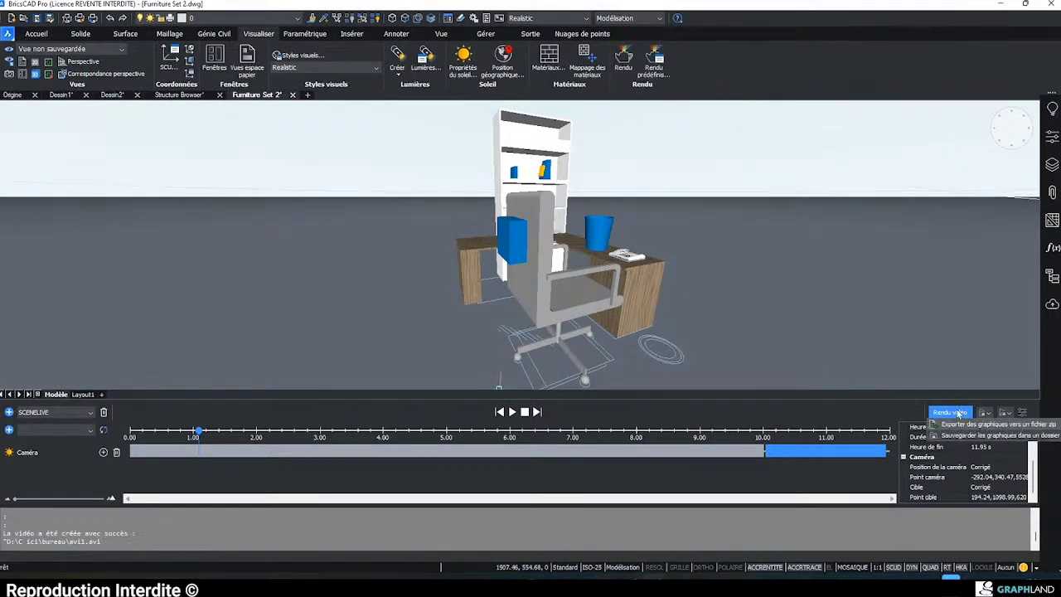
# - Render the scene from 0 to 12 s as a 1024 x 768 AVI video, overwriting avi1.avi on the desktop
pyautogui.click(950, 412)
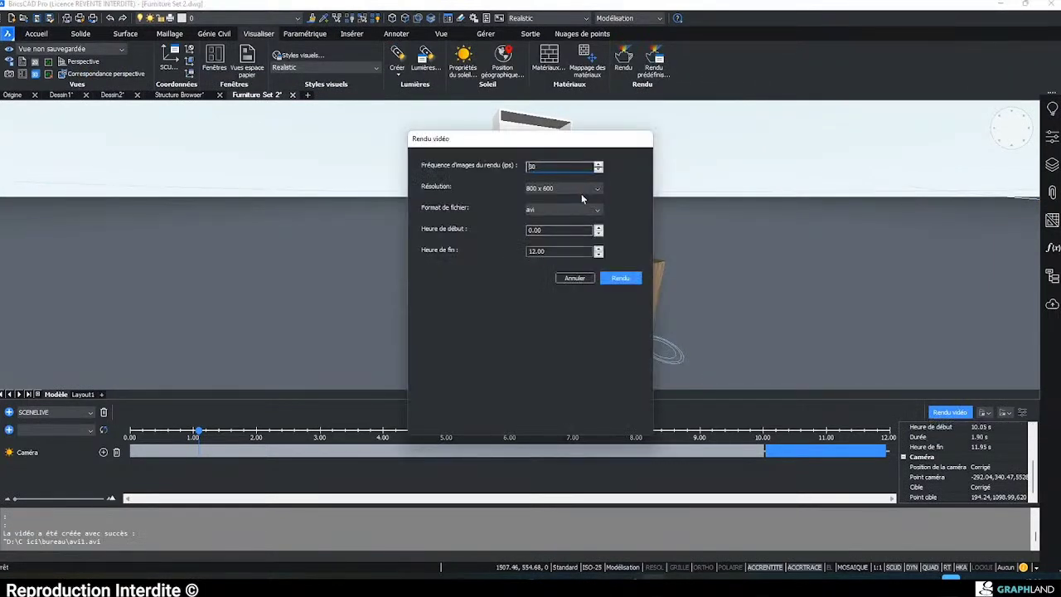
pyautogui.click(582, 190)
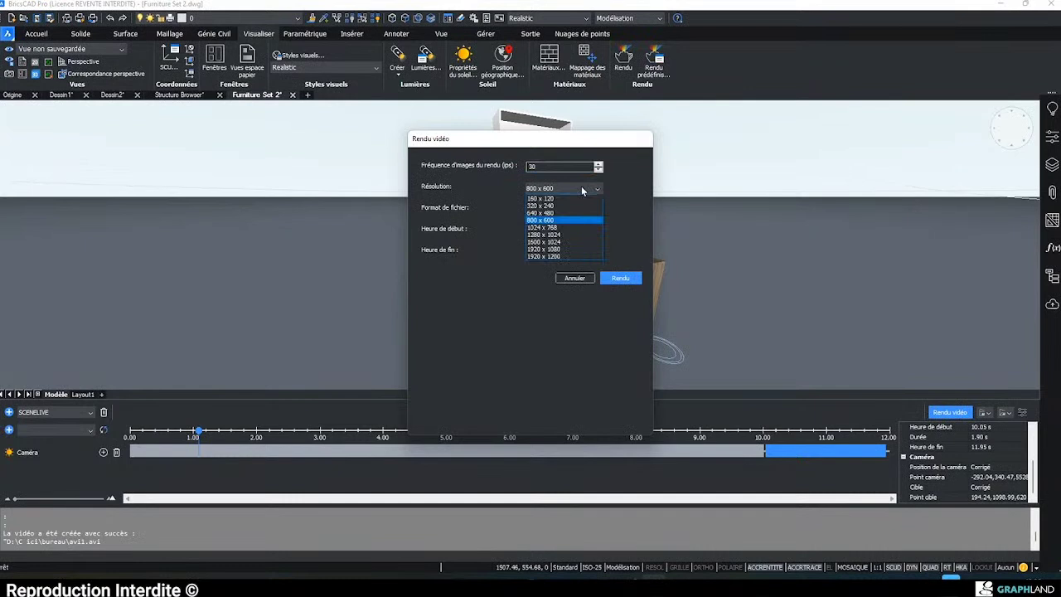
pyautogui.click(581, 227)
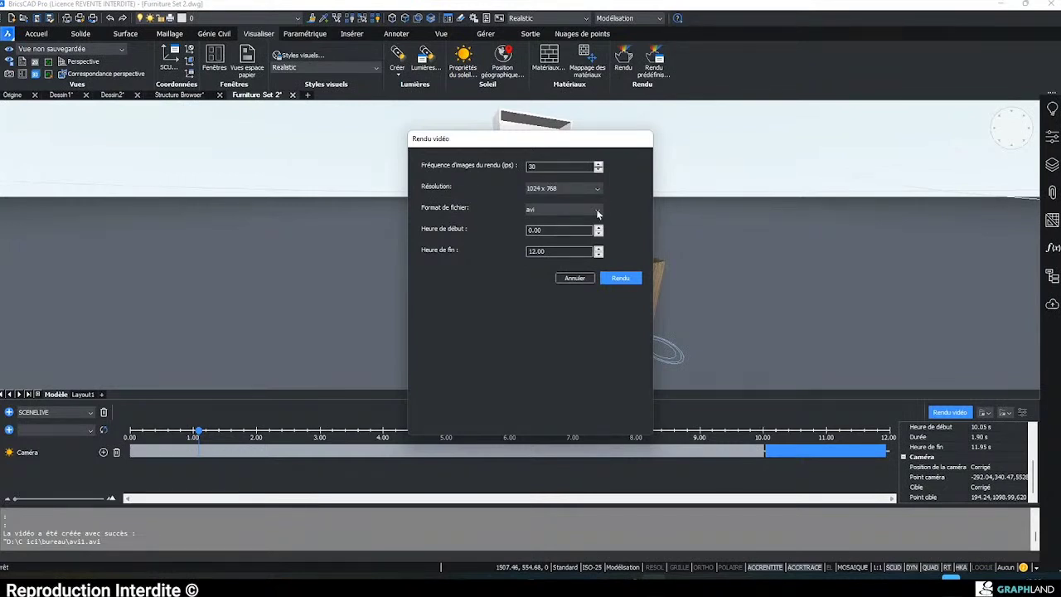
pyautogui.click(286, 217)
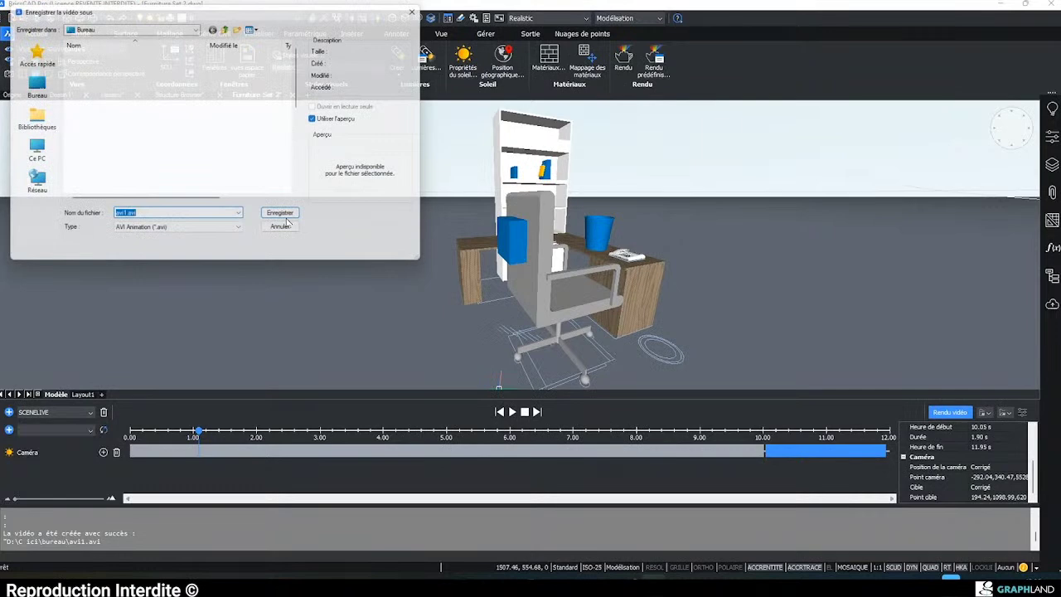
pyautogui.click(286, 218)
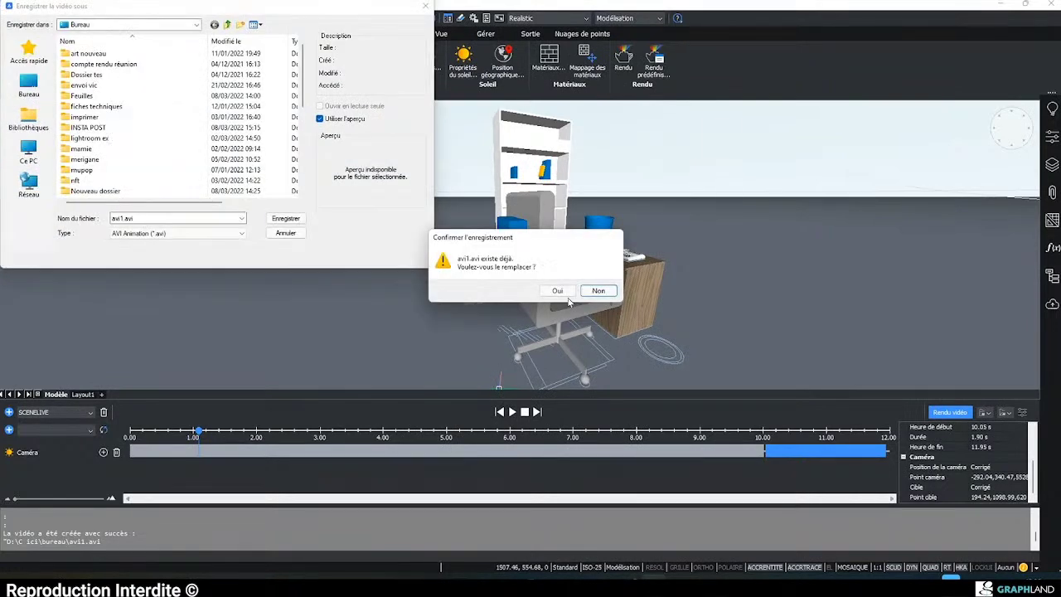
pyautogui.click(557, 291)
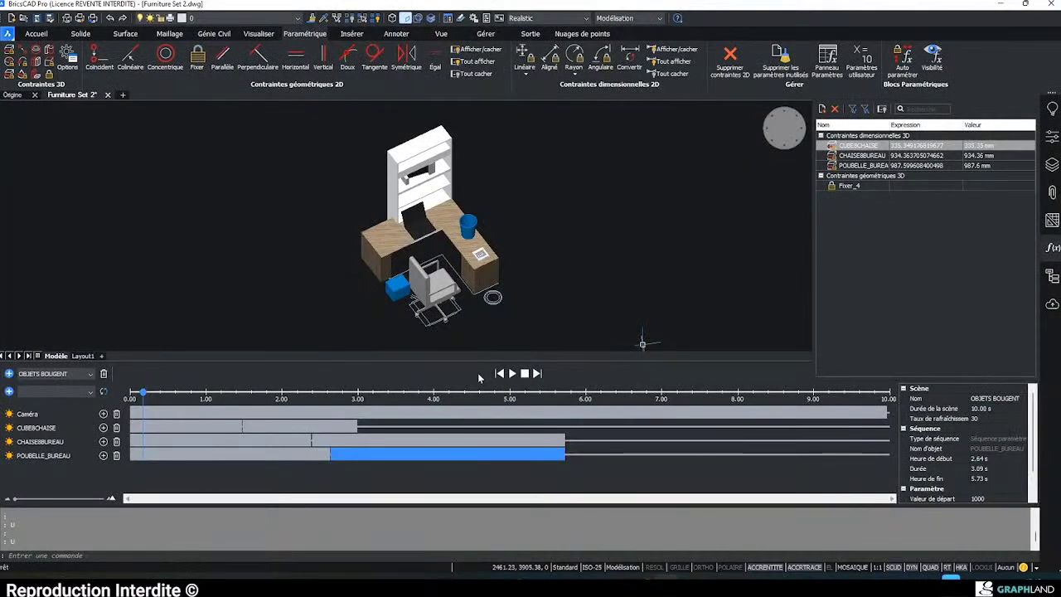
# - Play the OBJETS BOUGENT animation to preview its moving objects
pyautogui.click(512, 374)
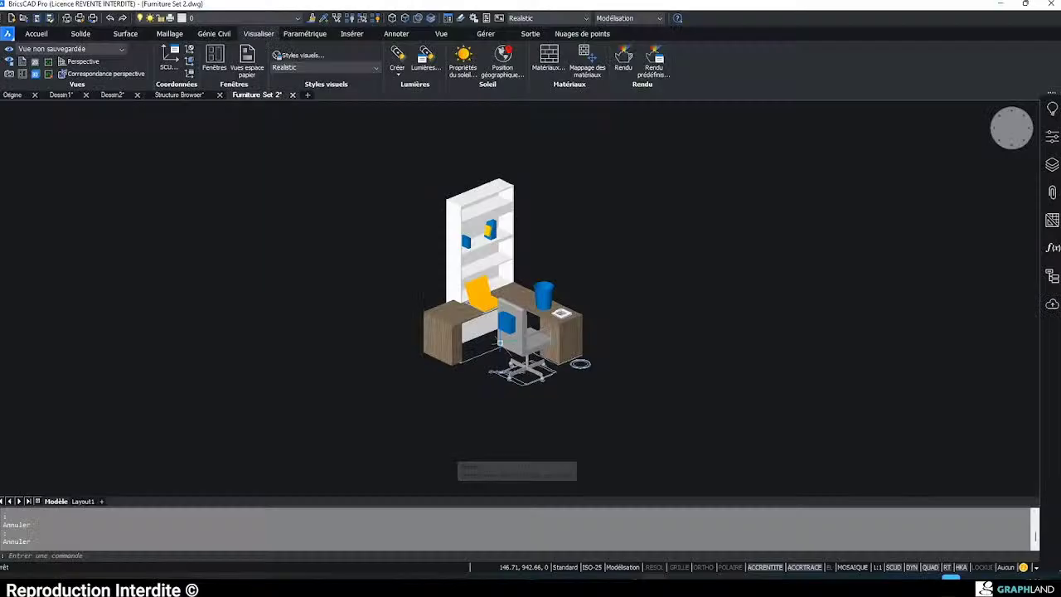
# - Push/pull the face of the blue box behind the chair outward by about 170 mm
pyautogui.scroll(2, 560, 329)
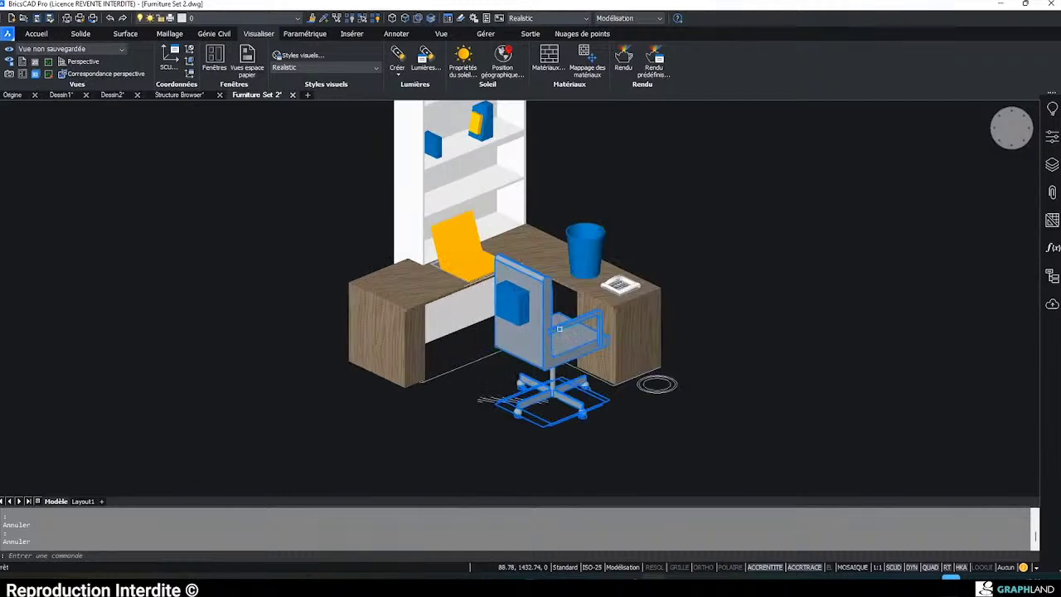
pyautogui.scroll(3, 522, 311)
pyautogui.click(490, 307)
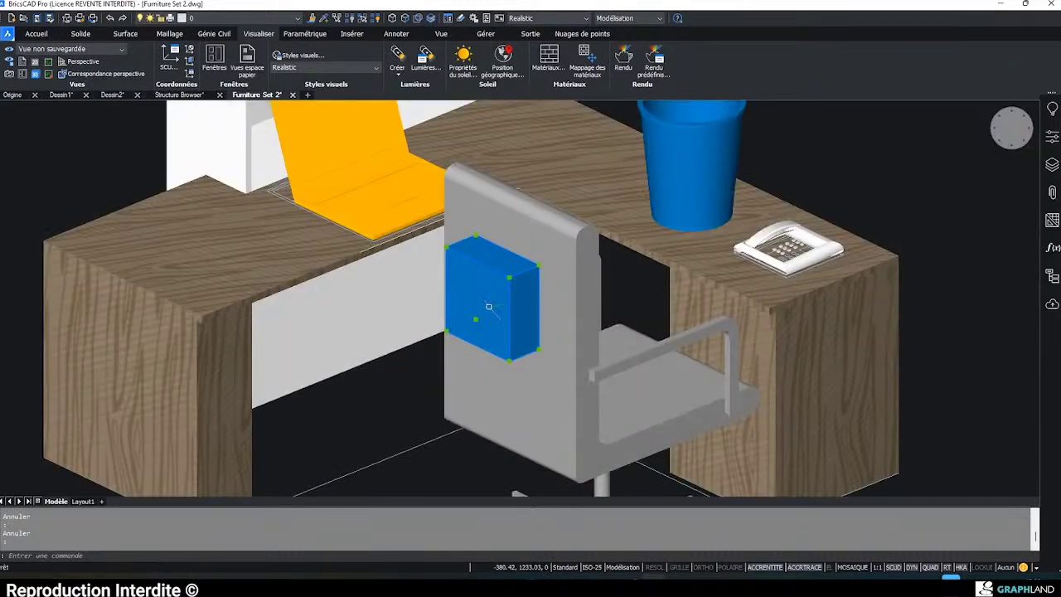
pyautogui.press('Escape')
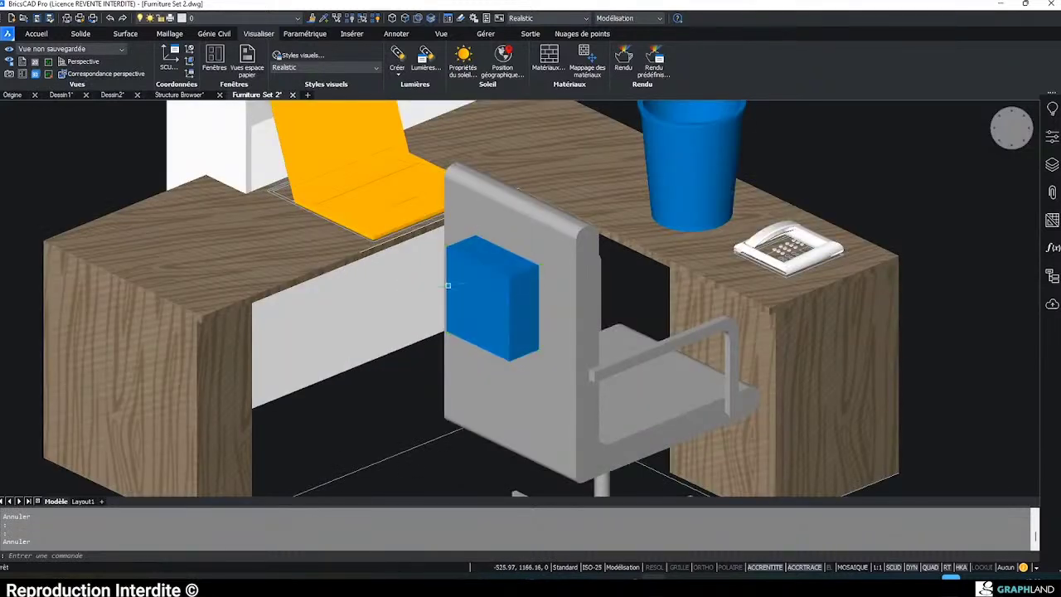
pyautogui.press('Escape')
pyautogui.moveTo(532, 295); pyautogui.dragTo(422, 386)
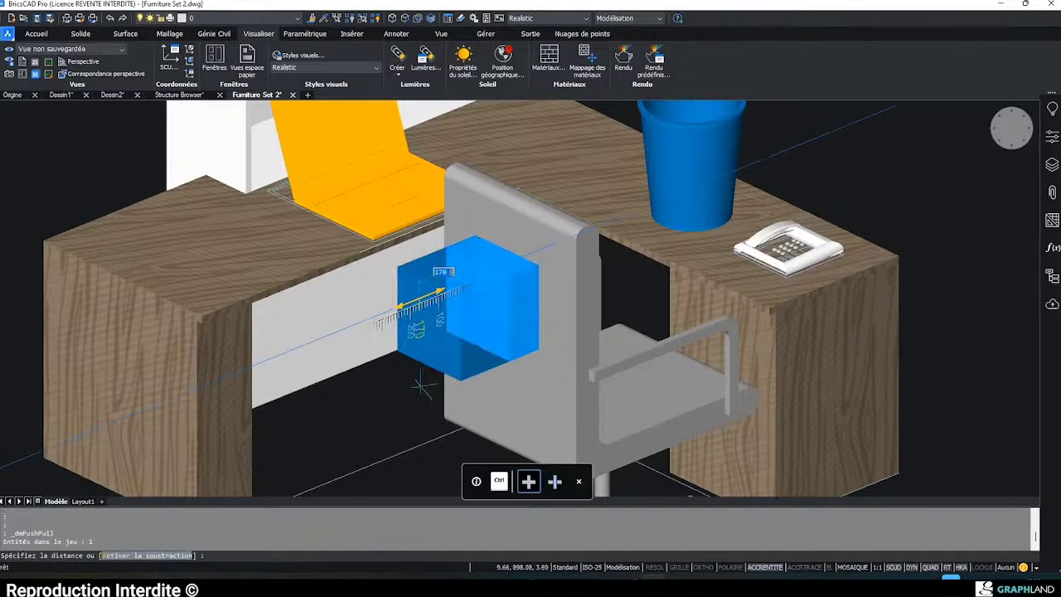
pyautogui.press('Escape')
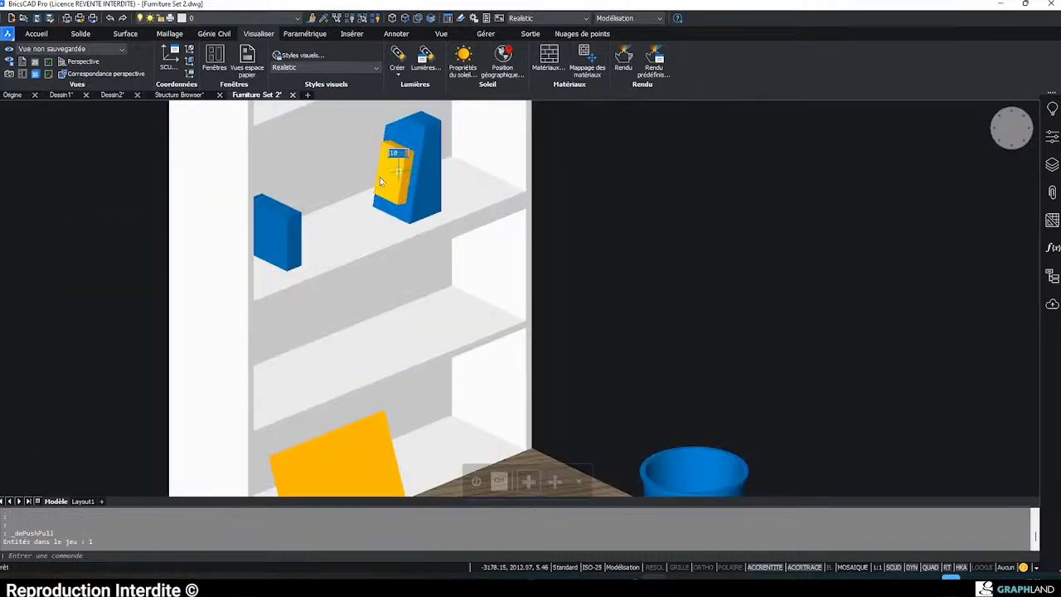
# - Push/pull the yellow book's end face outward and raise the top face of the tall blue book on the shelf
pyautogui.moveTo(388, 170); pyautogui.dragTo(357, 185)
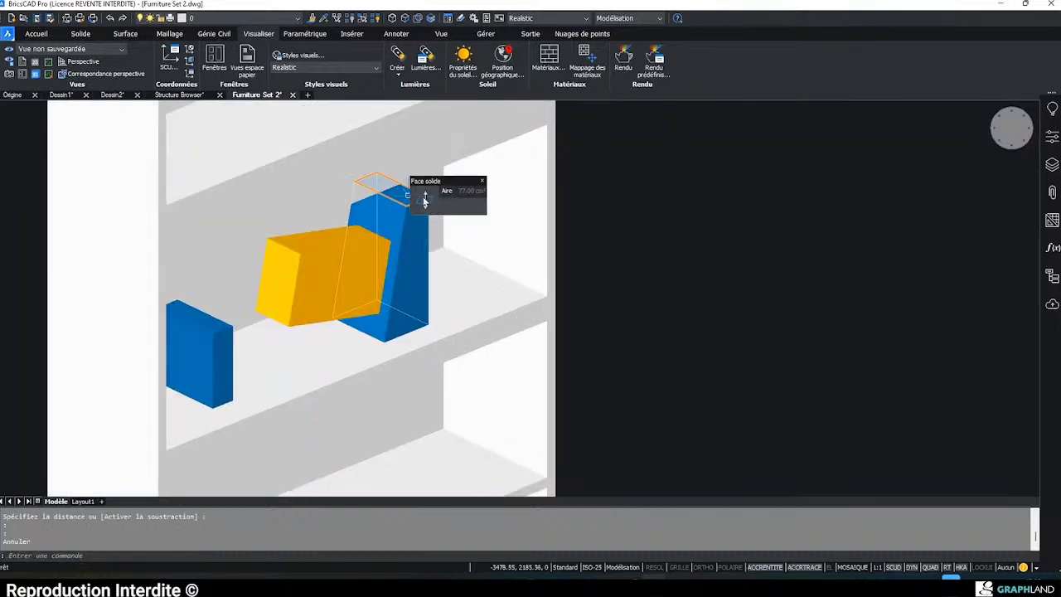
pyautogui.moveTo(427, 193); pyautogui.dragTo(547, 124)
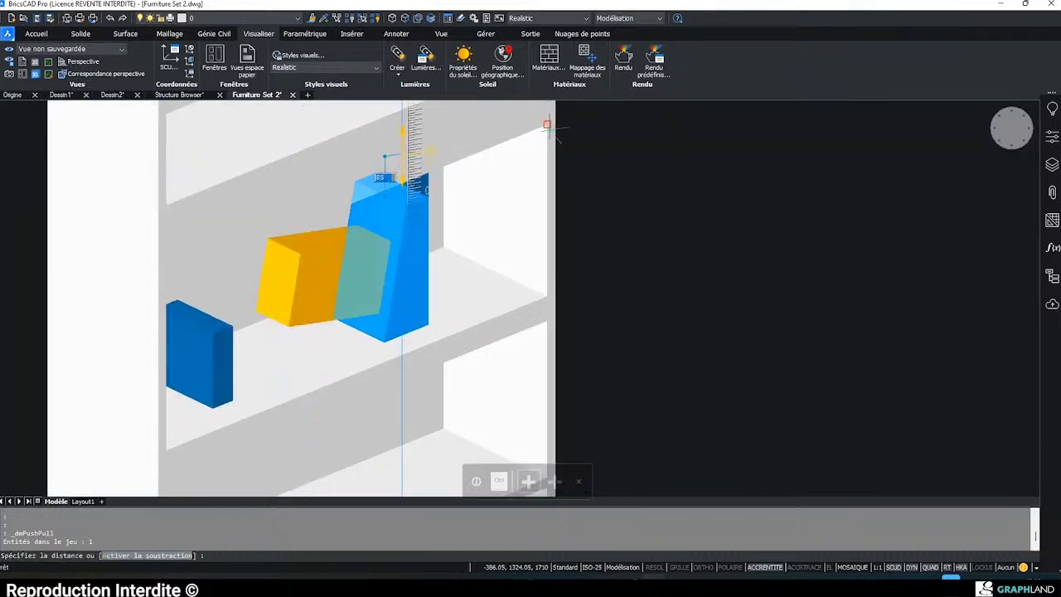
pyautogui.press('Escape')
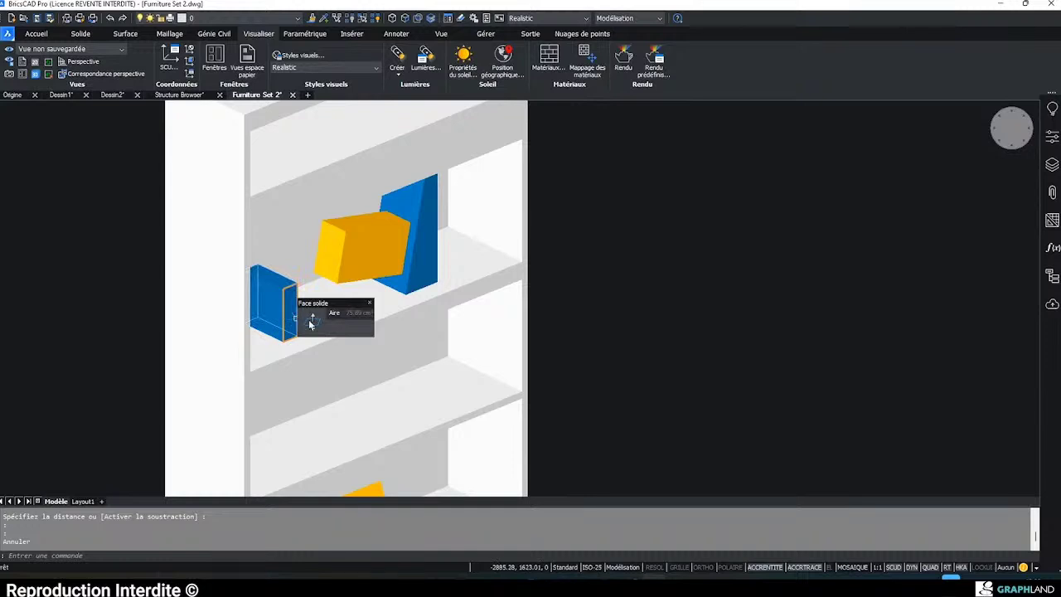
# - Enlarge the small blue book on the shelf by pulling its front side face outward and its top face upward
pyautogui.click(311, 323)
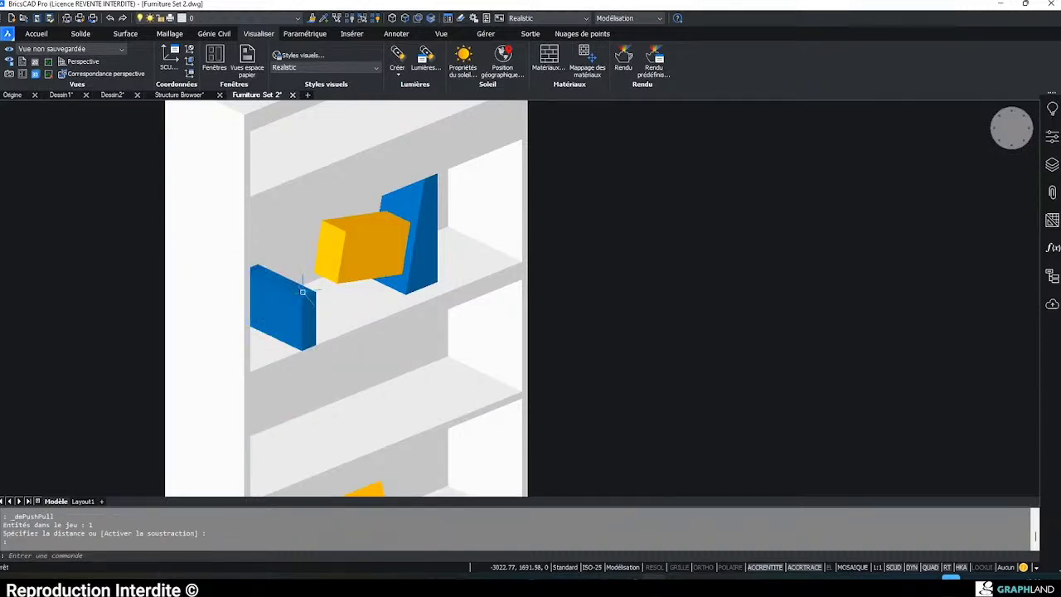
pyautogui.click(299, 290)
pyautogui.click(299, 262)
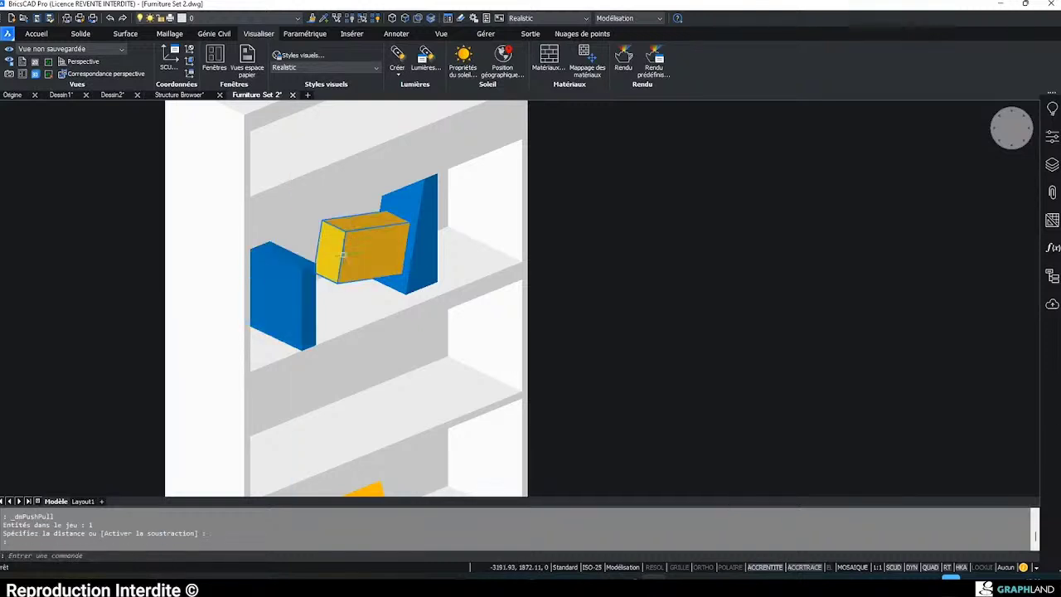
# - Push/pull the yellow book's end face further toward the small blue book
pyautogui.click(328, 253)
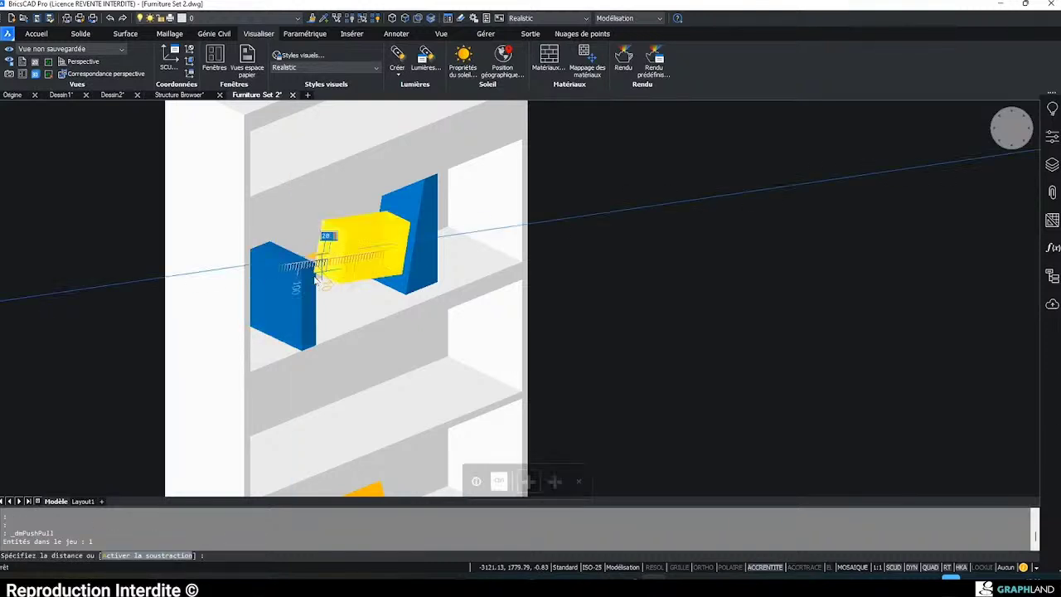
pyautogui.click(315, 280)
pyautogui.scroll(-3, 315, 280)
pyautogui.moveTo(364, 322)
pyautogui.keyDown('shift'); pyautogui.mouseDown(button='middle')
pyautogui.moveTo(287, 296)
pyautogui.moveTo(378, 312)
pyautogui.moveTo(367, 310)
pyautogui.mouseUp(button='middle'); pyautogui.keyUp('shift')
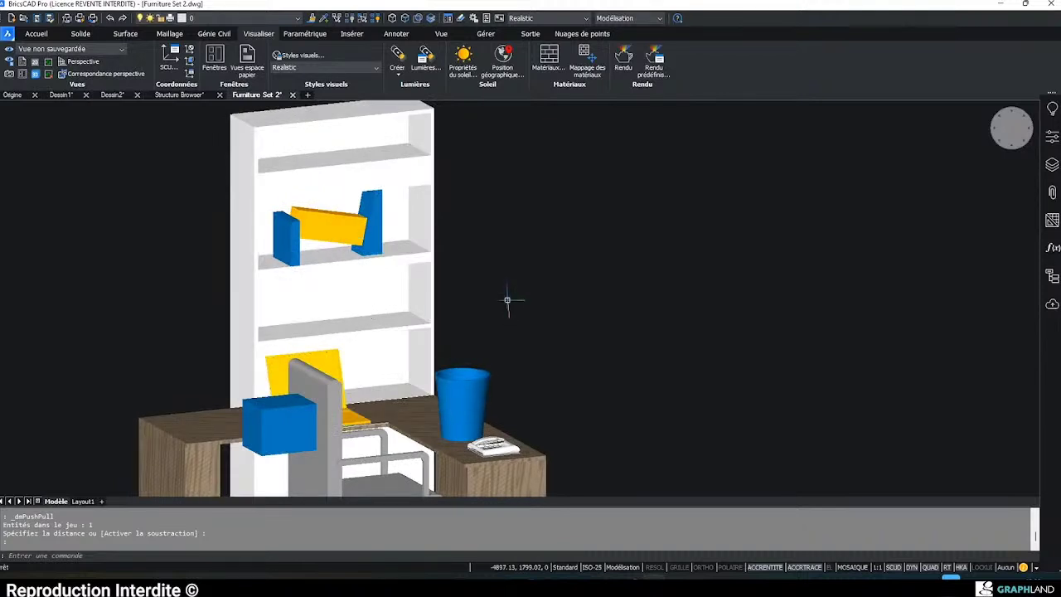
# - Undo the latest face edits on the shelf books and redo them
pyautogui.hotkey('ctrl', 'z')
pyautogui.hotkey('ctrl', 'z')
pyautogui.hotkey('ctrl', 'z')
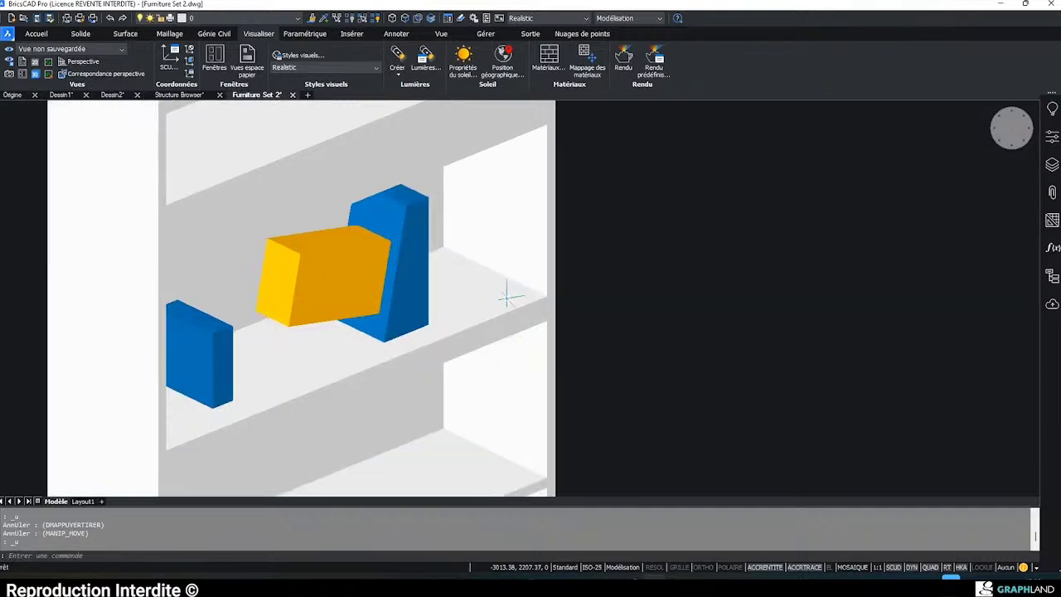
pyautogui.hotkey('ctrl', 'y')
pyautogui.hotkey('ctrl', 'y')
pyautogui.hotkey('ctrl', 'y')
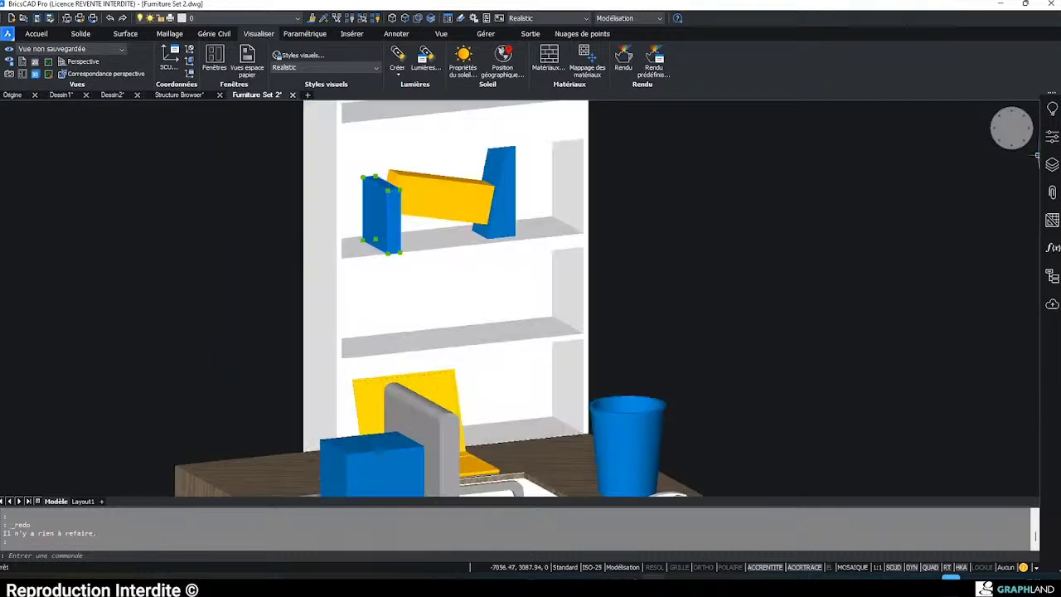
# - Roll the small blue book's solid history back by two steps with the Historique option Annuler 2 pas
pyautogui.click(1051, 135)
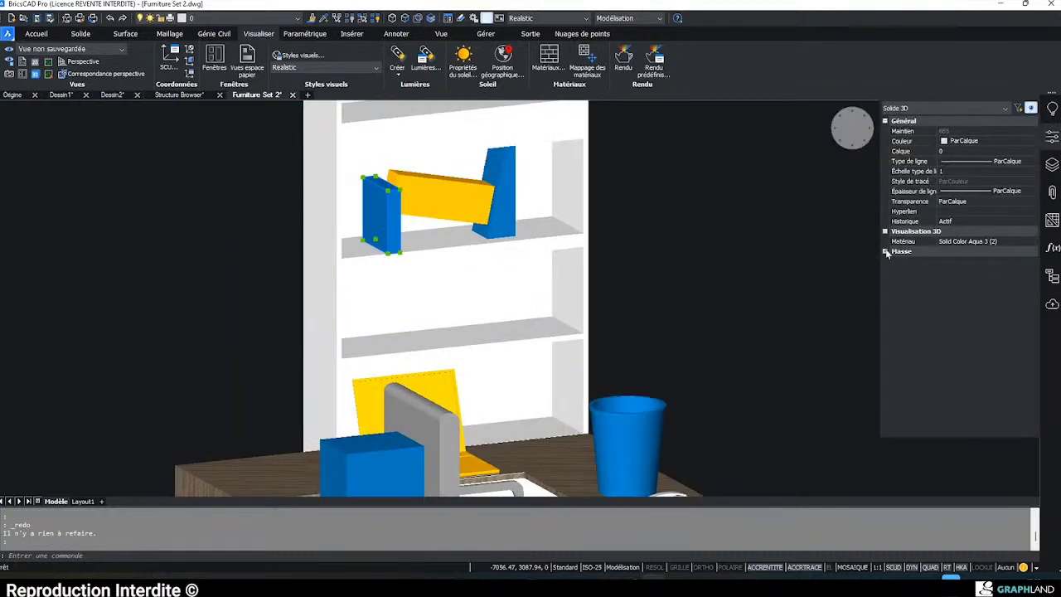
pyautogui.click(961, 223)
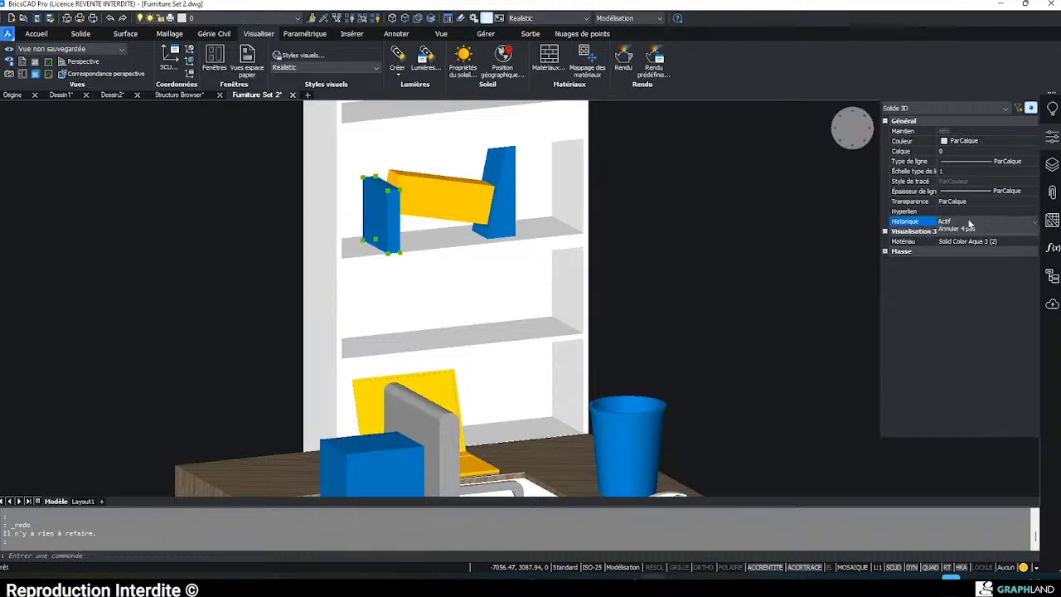
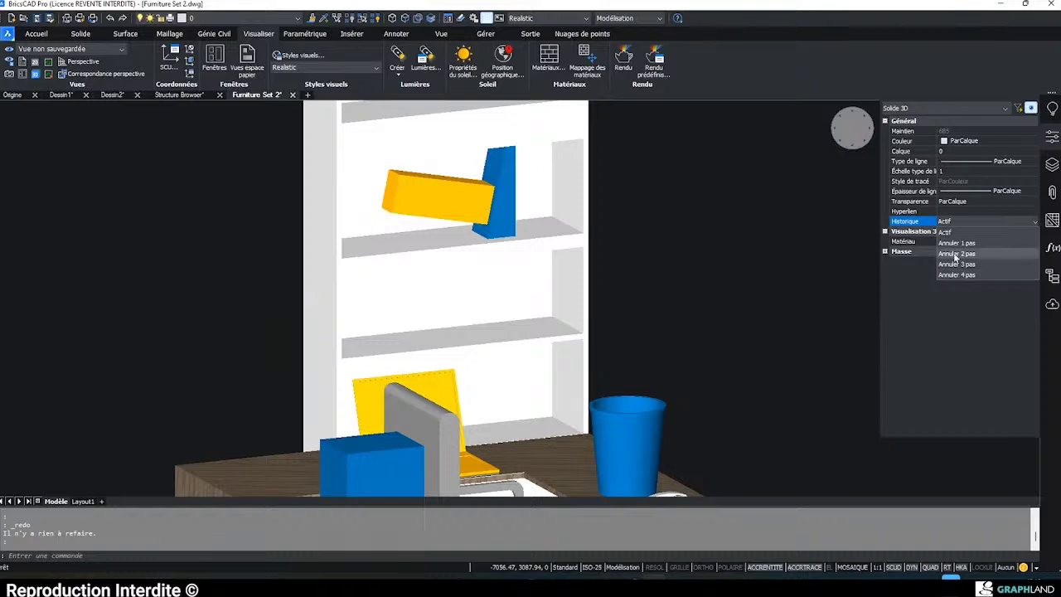
pyautogui.click(955, 255)
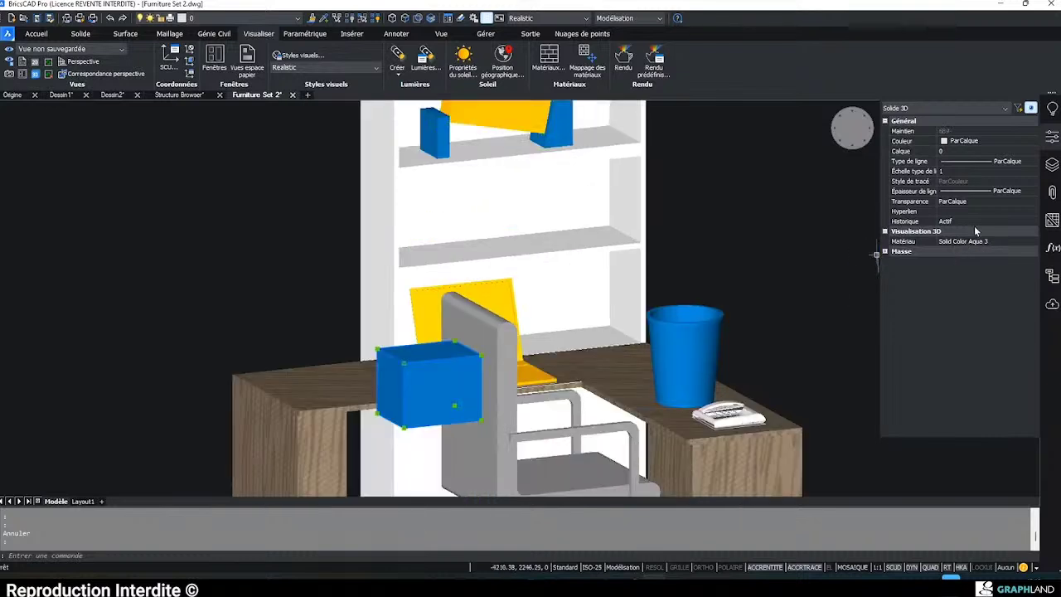
# - Preview the earlier history states of the blue box behind the chair without applying one
pyautogui.click(974, 224)
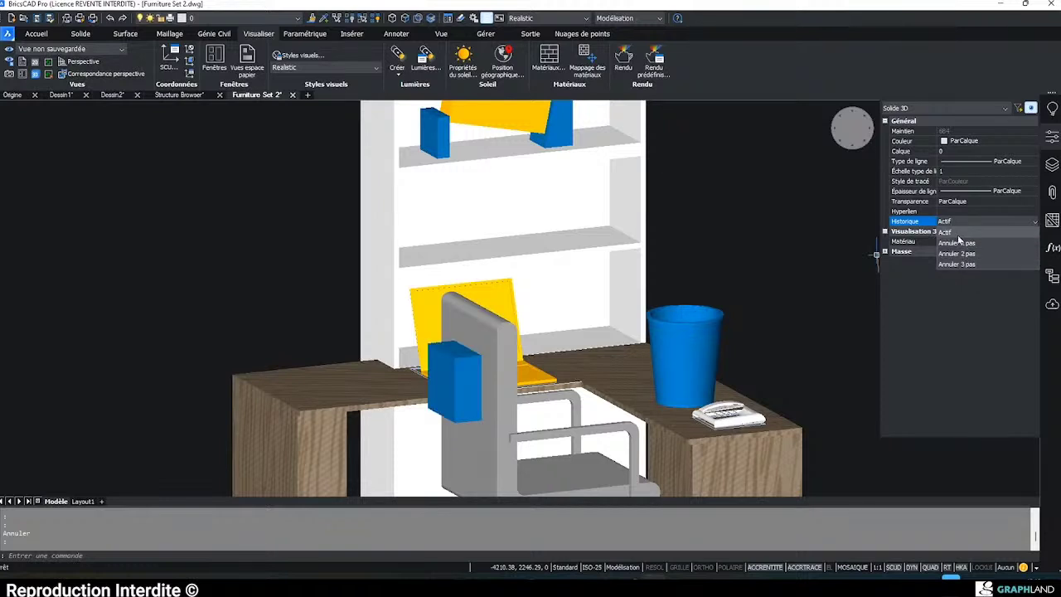
pyautogui.hotkey('ctrl', 'z')
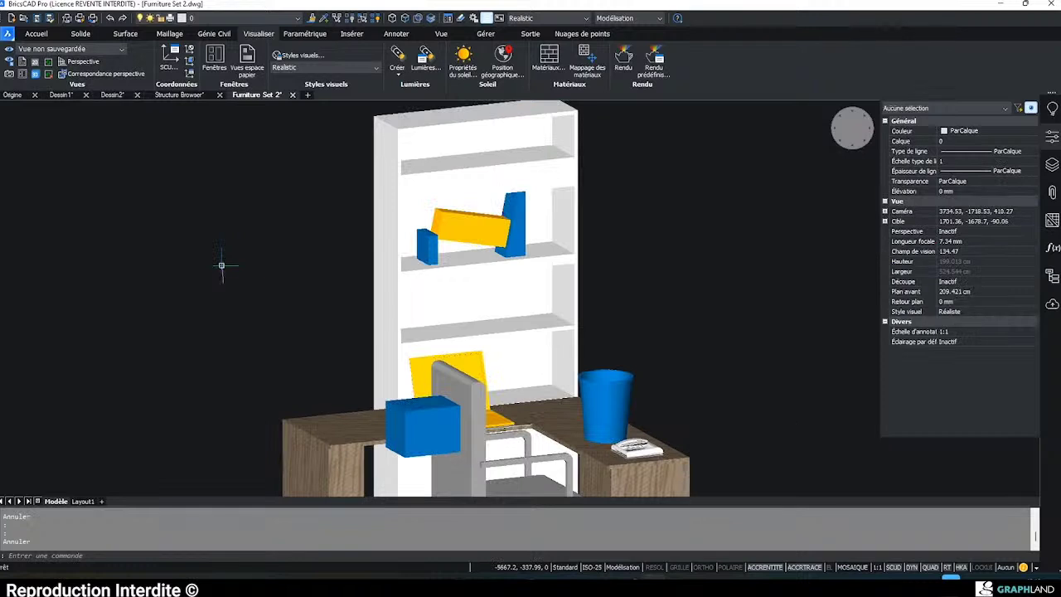
# - Show the render materials and assign Solid Color Lila 4 to the tall blue book and a near-black solid color to the yellow book and laptop screen
pyautogui.rightClick(947, 340)
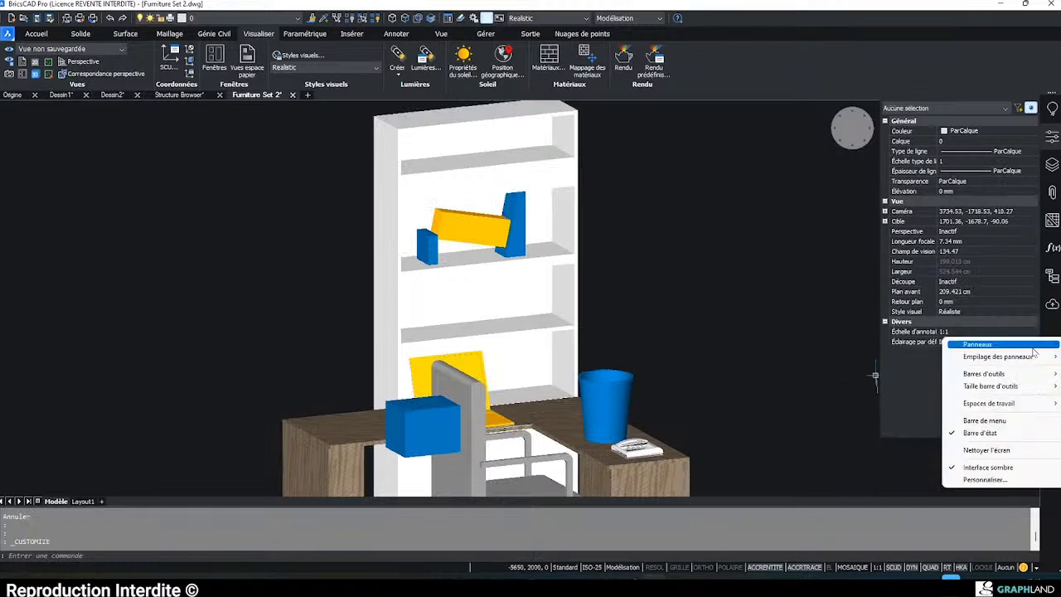
pyautogui.moveTo(1033, 347)
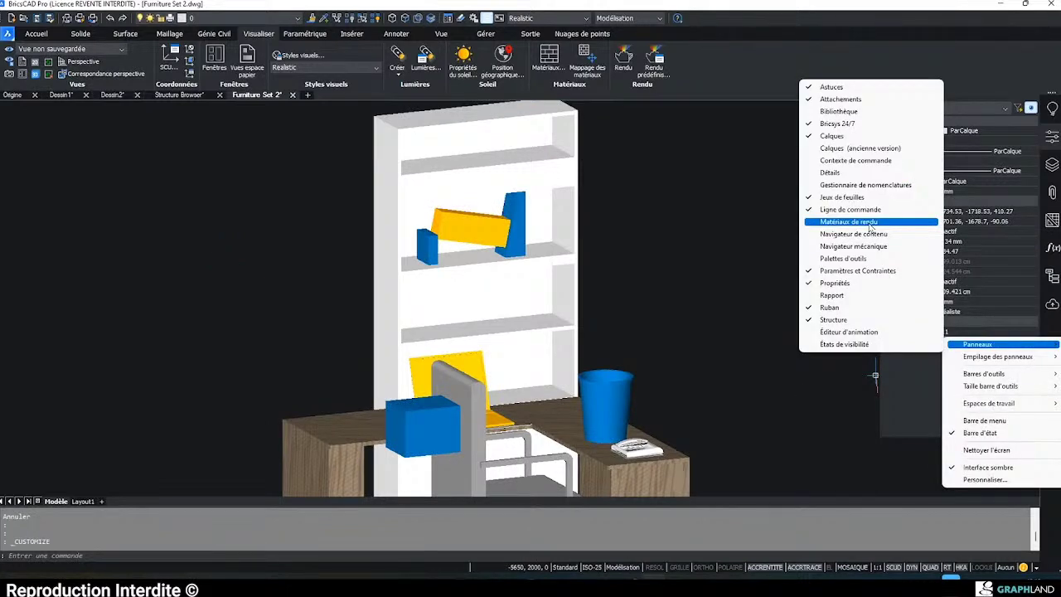
pyautogui.click(849, 222)
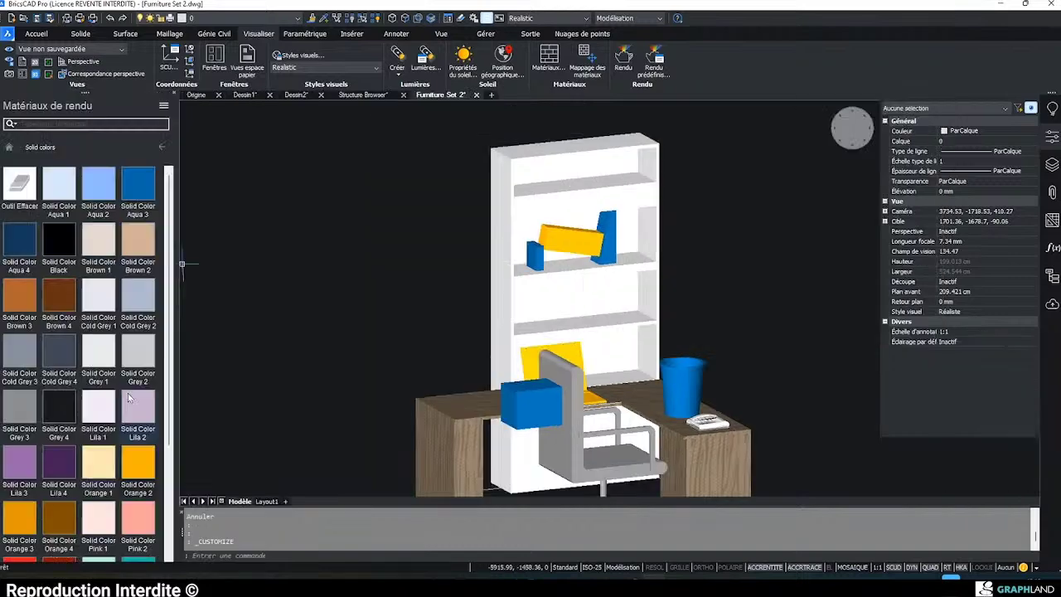
pyautogui.click(73, 450)
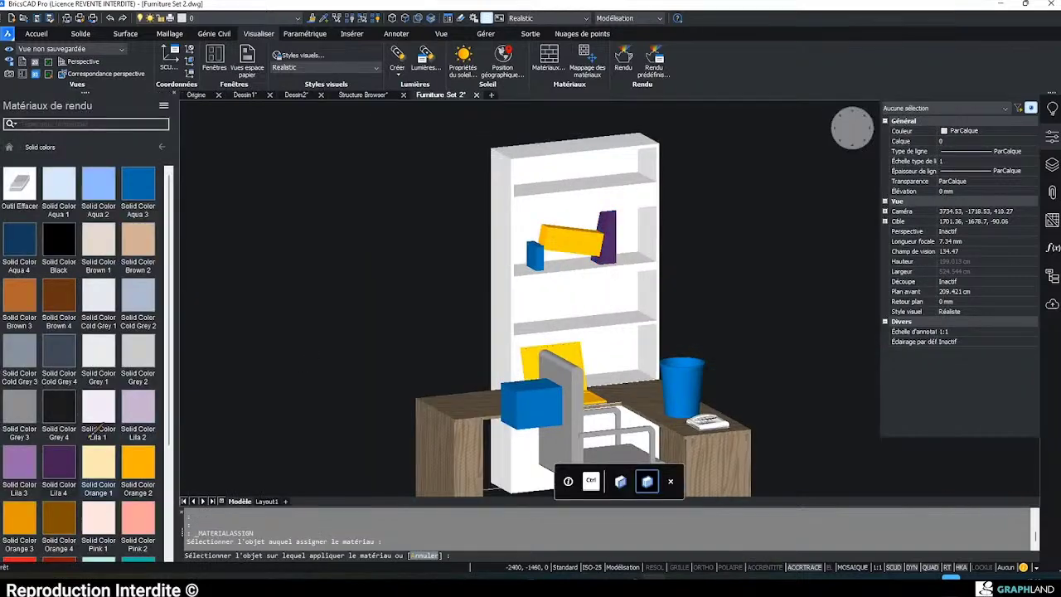
pyautogui.click(590, 237)
pyautogui.click(583, 352)
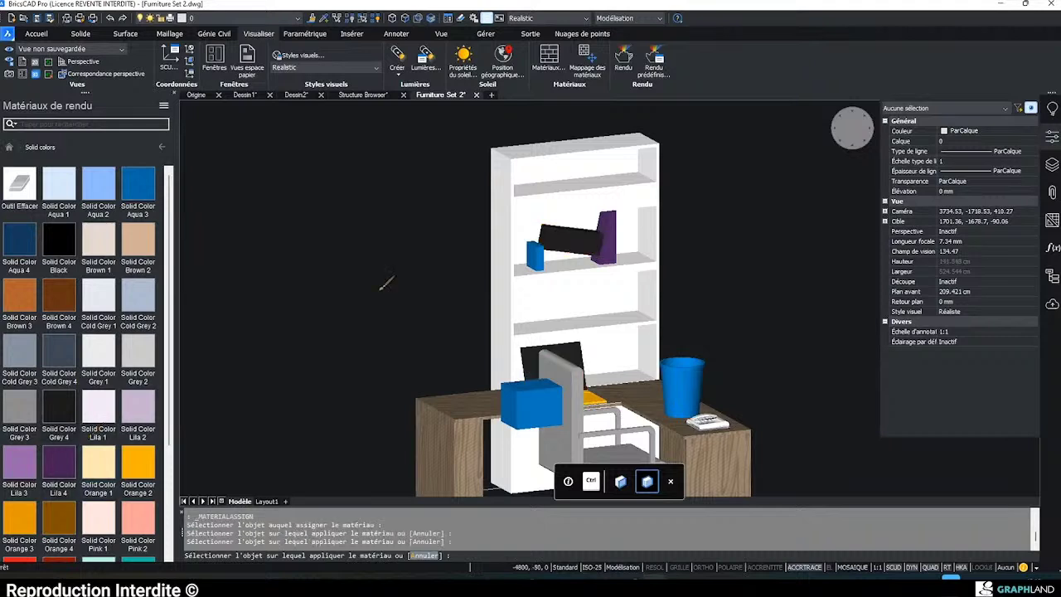
# - End the material assignment and roll the tall purple book and small blue book back with the Historique option Annuler 4 pas
pyautogui.press('Escape')
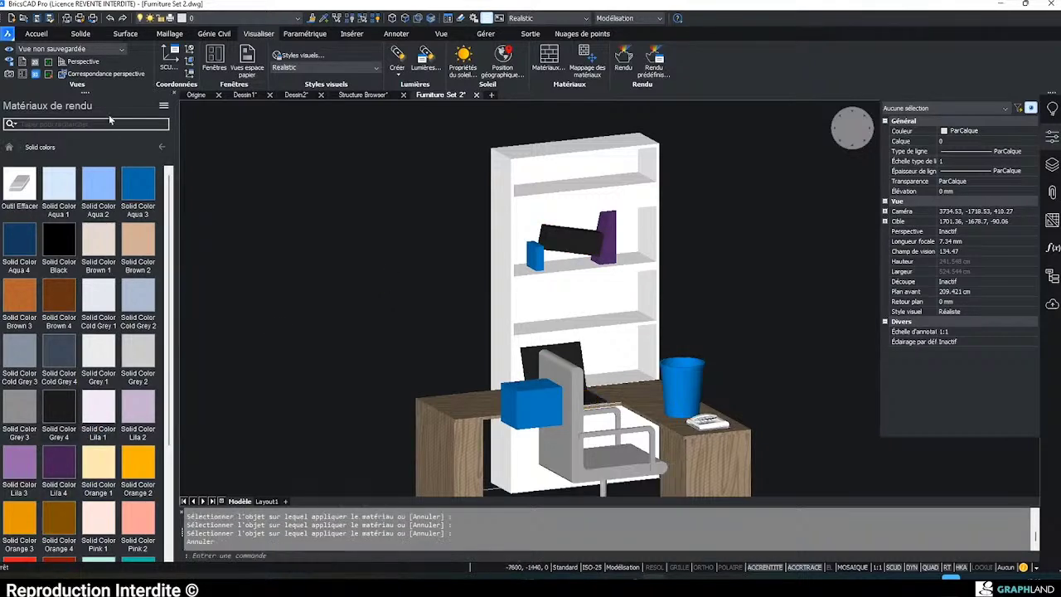
pyautogui.press('Escape')
pyautogui.scroll(2, 616, 272)
pyautogui.click(604, 217)
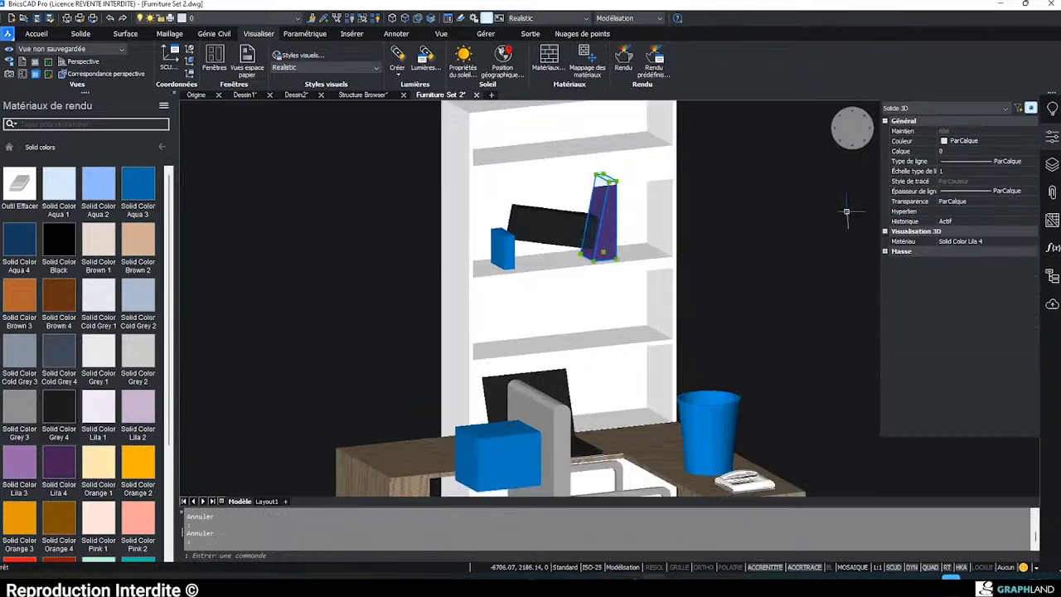
pyautogui.click(981, 221)
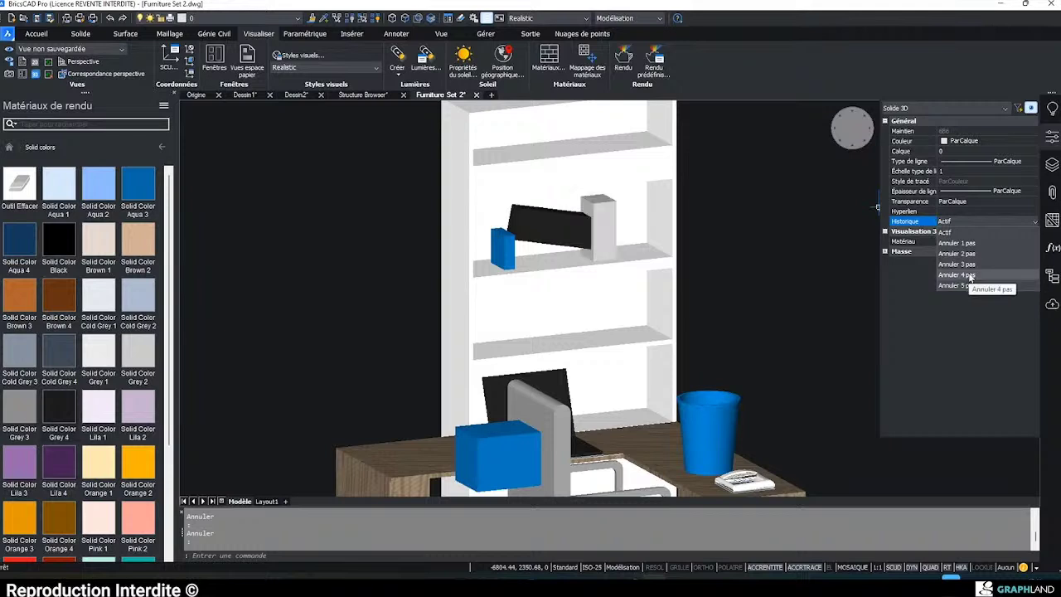
pyautogui.click(970, 275)
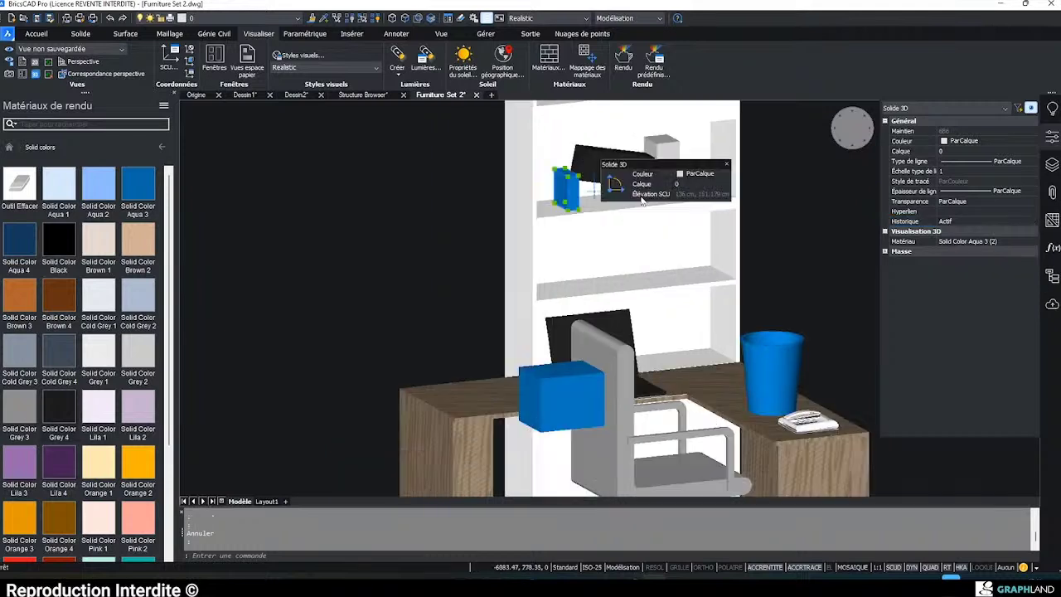
pyautogui.click(991, 220)
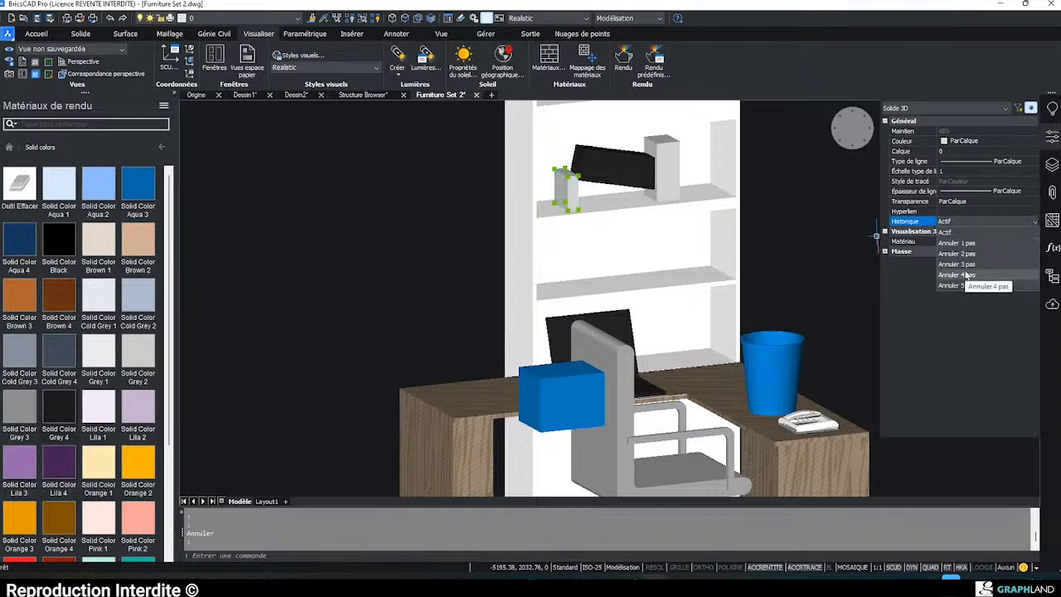
pyautogui.click(965, 274)
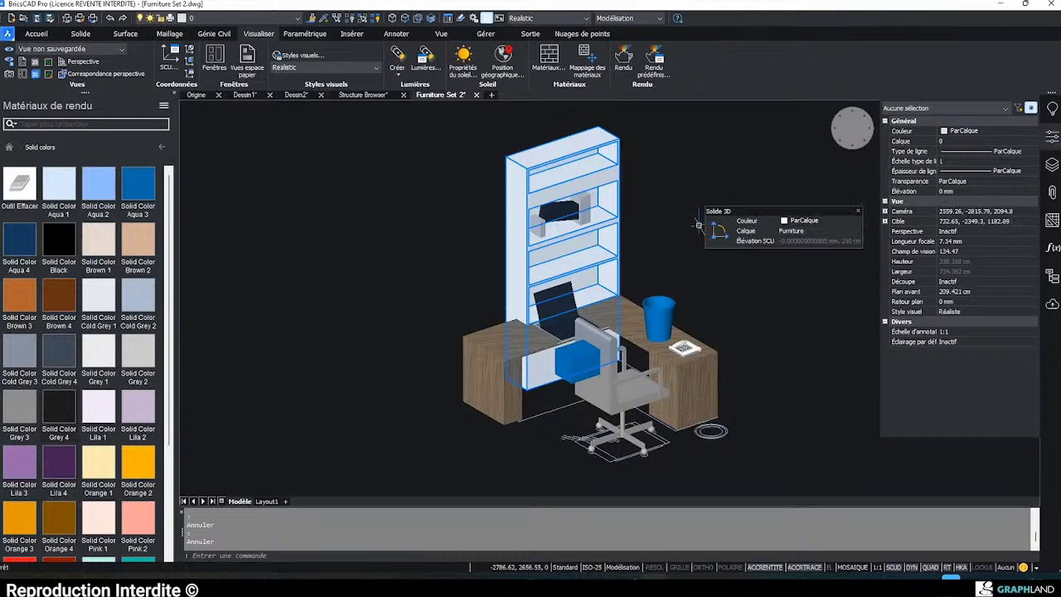
# - Close the render materials and save the Furniture Set 2 drawing
pyautogui.click(174, 94)
pyautogui.moveTo(696, 313); pyautogui.dragTo(693, 313, button='middle')
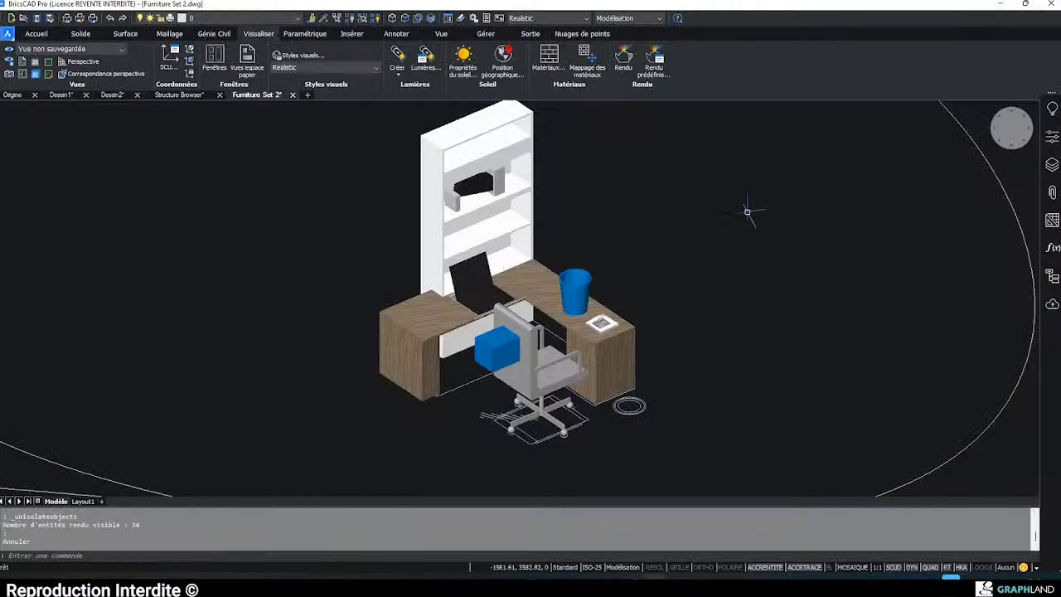
pyautogui.hotkey('ctrl', 's')
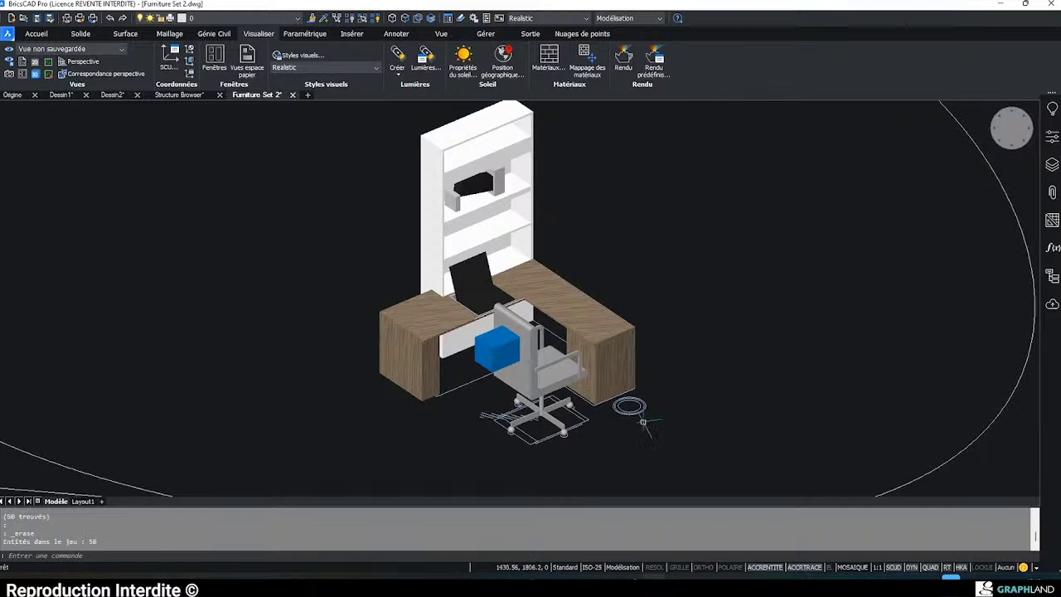
# - Erase the bin, phone, floor circles beside the desk, blue box behind the chair and the books on the shelf
pyautogui.click(634, 413)
pyautogui.press('Delete')
pyautogui.click(630, 412)
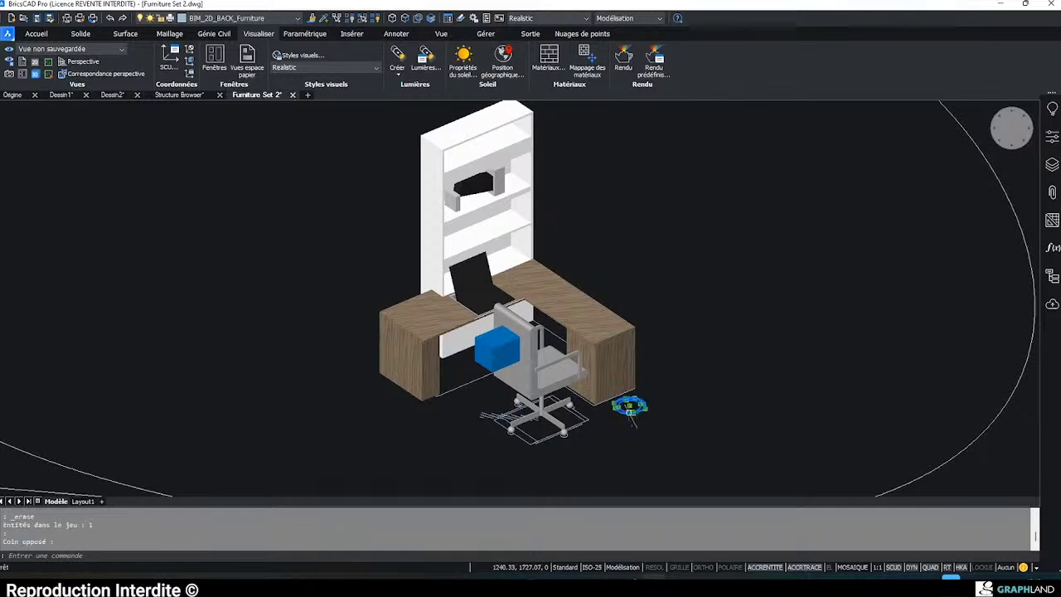
pyautogui.press('Delete')
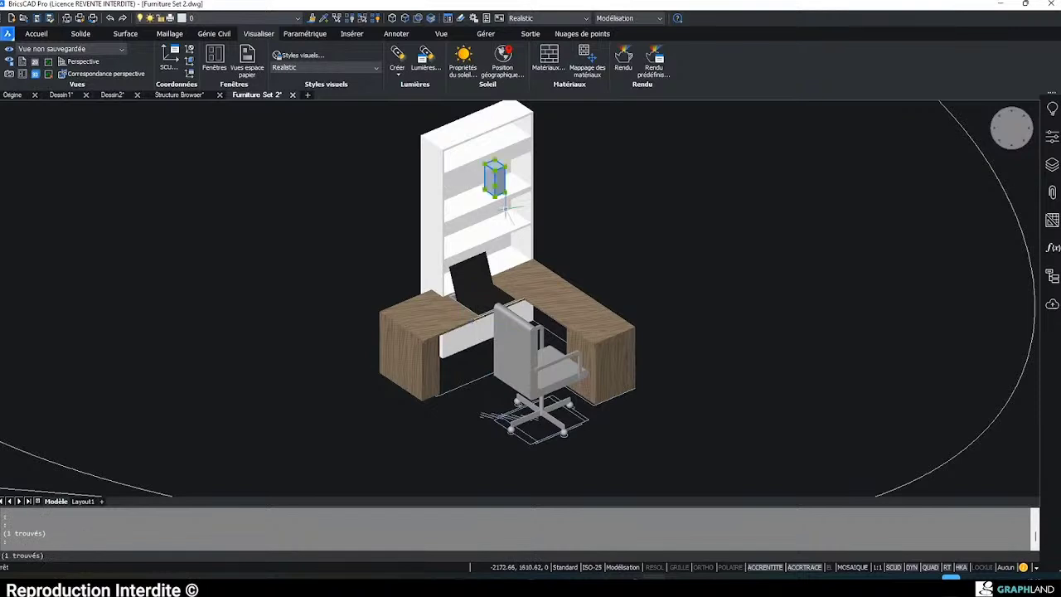
# - Move the office chair about 860 mm sideways along the floor, towards the far end of the desk's front side
pyautogui.click(534, 400)
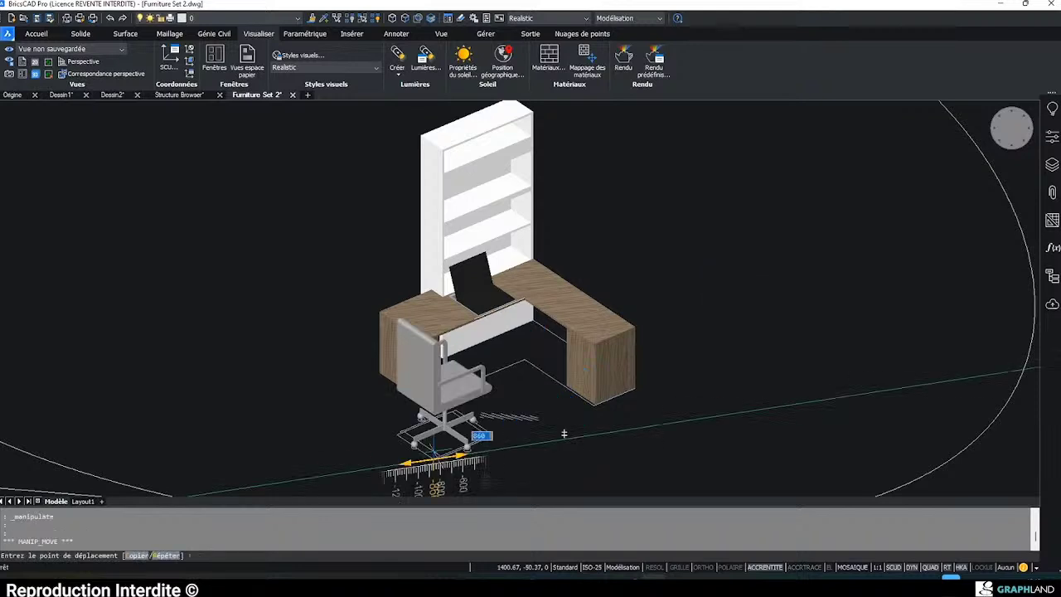
pyautogui.click(439, 459)
pyautogui.press('Escape')
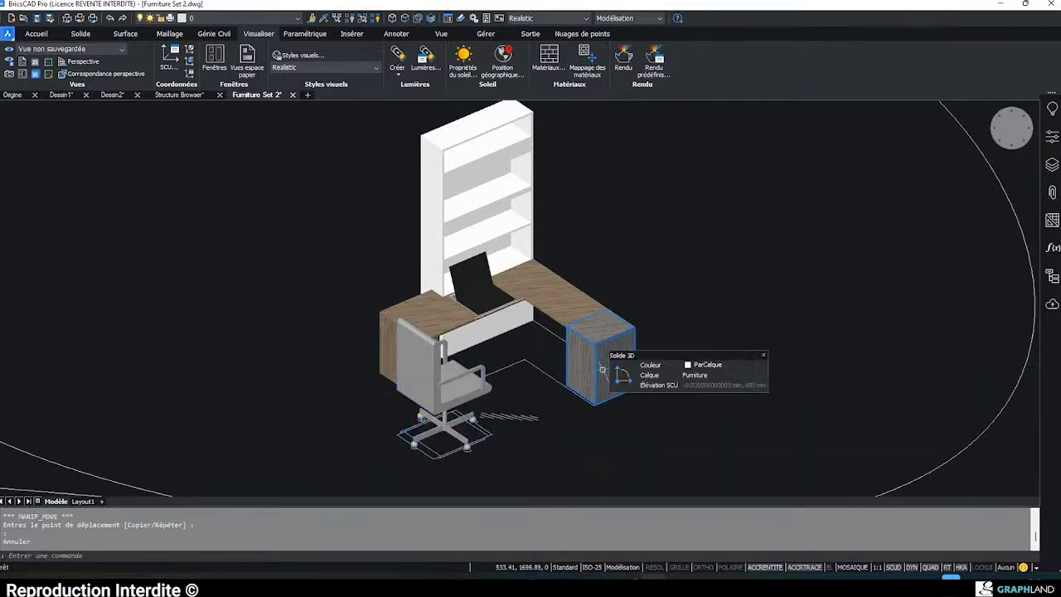
# - Slide the wooden cabinet under the long desktop's free end out and away from the desk
pyautogui.click(602, 369)
pyautogui.moveTo(625, 337); pyautogui.dragTo(677, 324)
pyautogui.press('Escape')
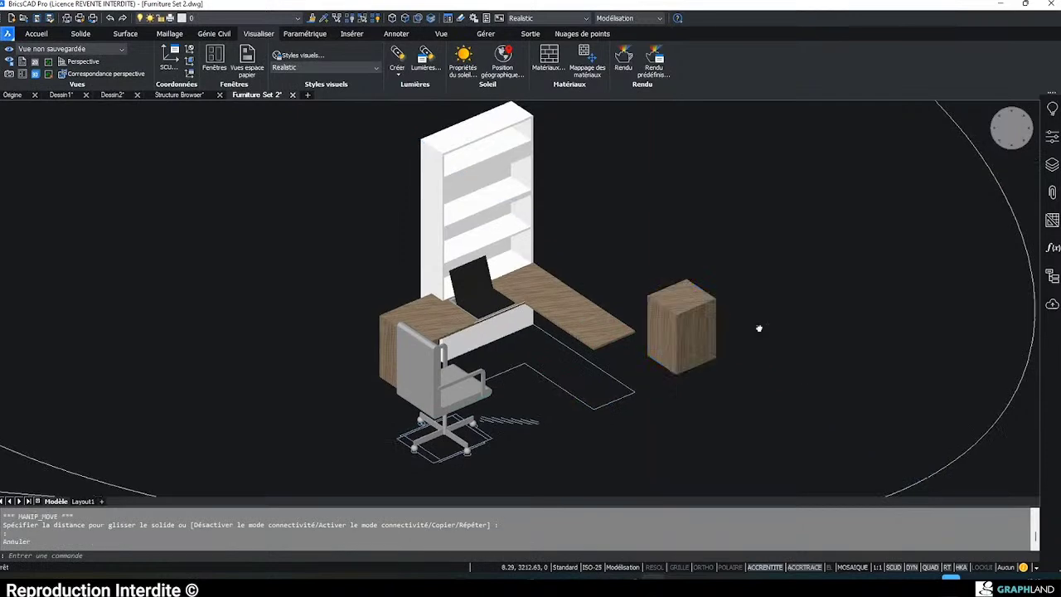
# - Save the modified drawing under the new name Furniture Set 3
pyautogui.click(8, 34)
pyautogui.click(53, 163)
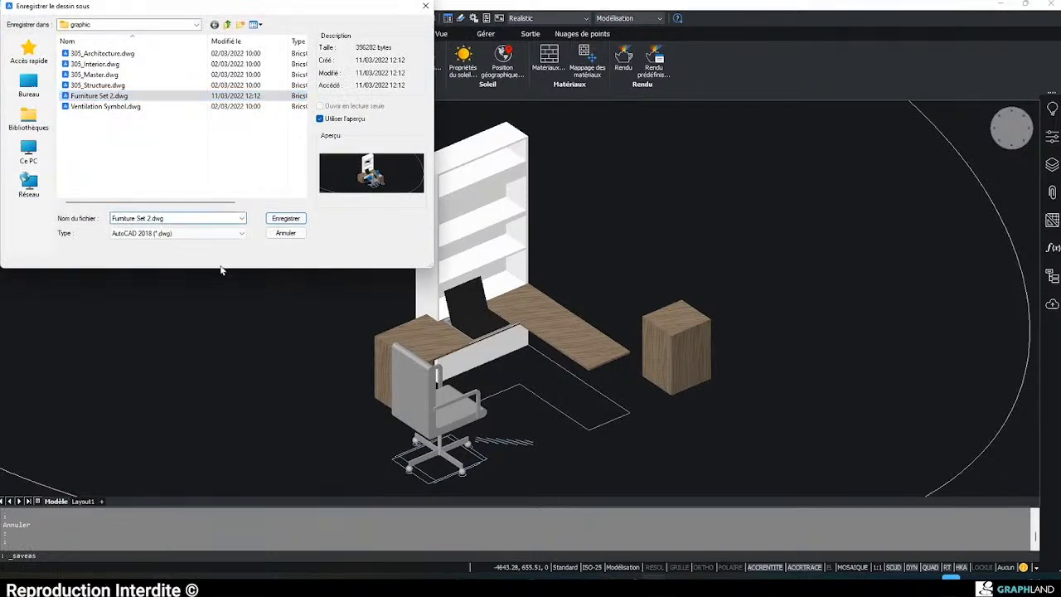
pyautogui.press('Escape')
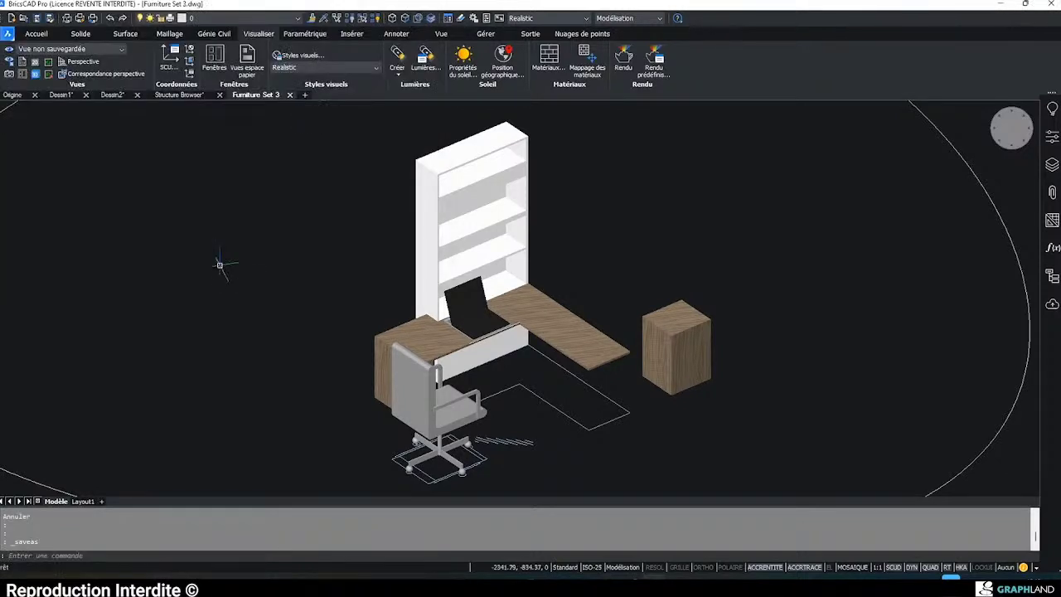
# - Compare the current drawing with Furniture Set 2.dwg
pyautogui.click(36, 33)
pyautogui.click(909, 65)
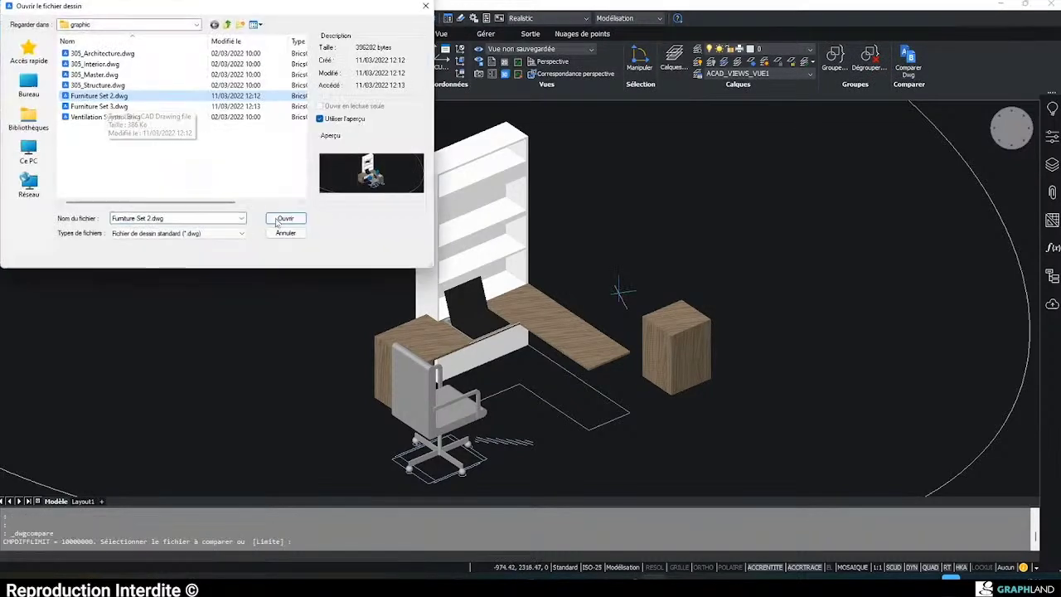
pyautogui.click(275, 219)
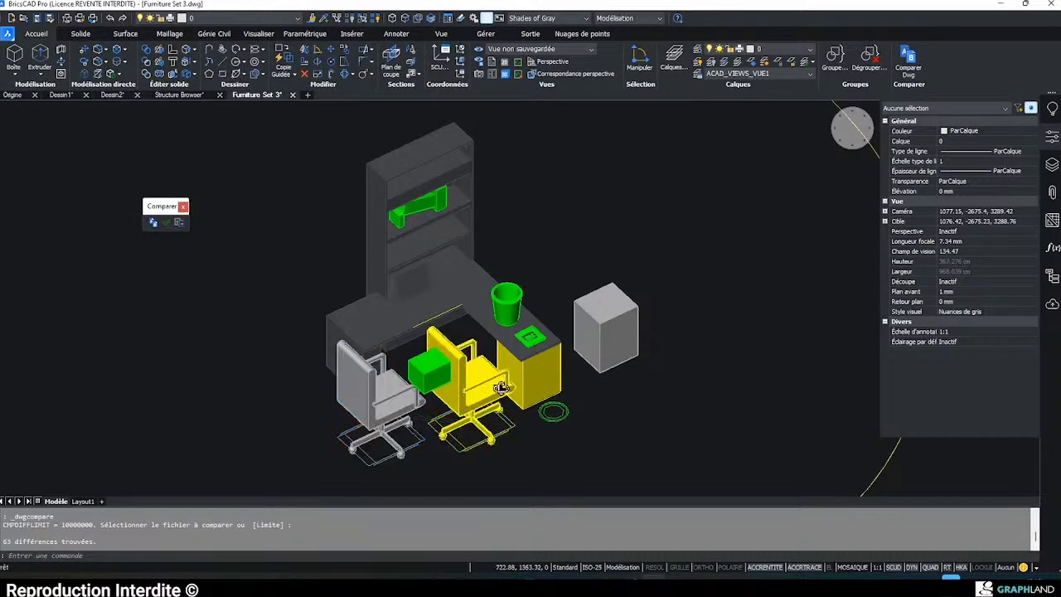
# - Examine the colour-coded differences between the two furniture drawings in the model and in the Layout1 viewport
pyautogui.keyDown('shift'); pyautogui.moveTo(383, 400); pyautogui.dragTo(478, 371, button='middle'); pyautogui.keyUp('shift')
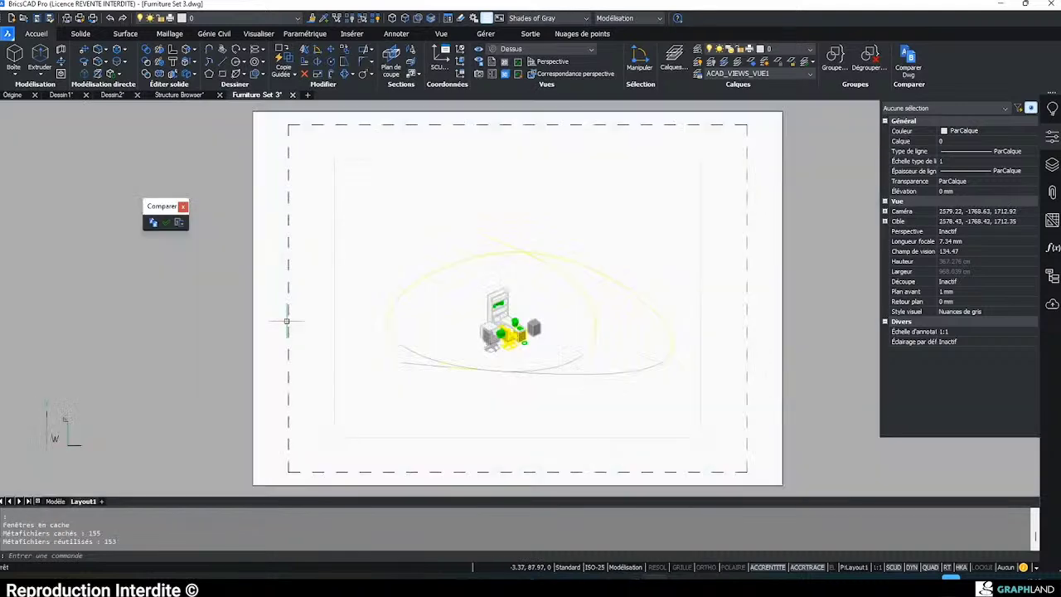
pyautogui.doubleClick(532, 385)
pyautogui.moveTo(533, 385); pyautogui.dragTo(472, 372, button='middle')
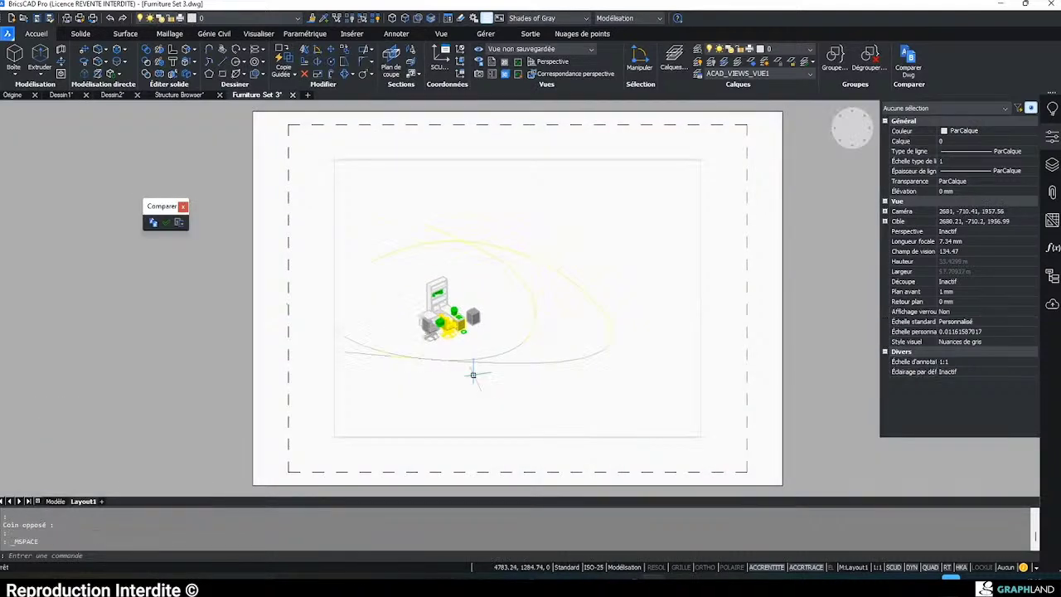
pyautogui.scroll(7, 452, 322)
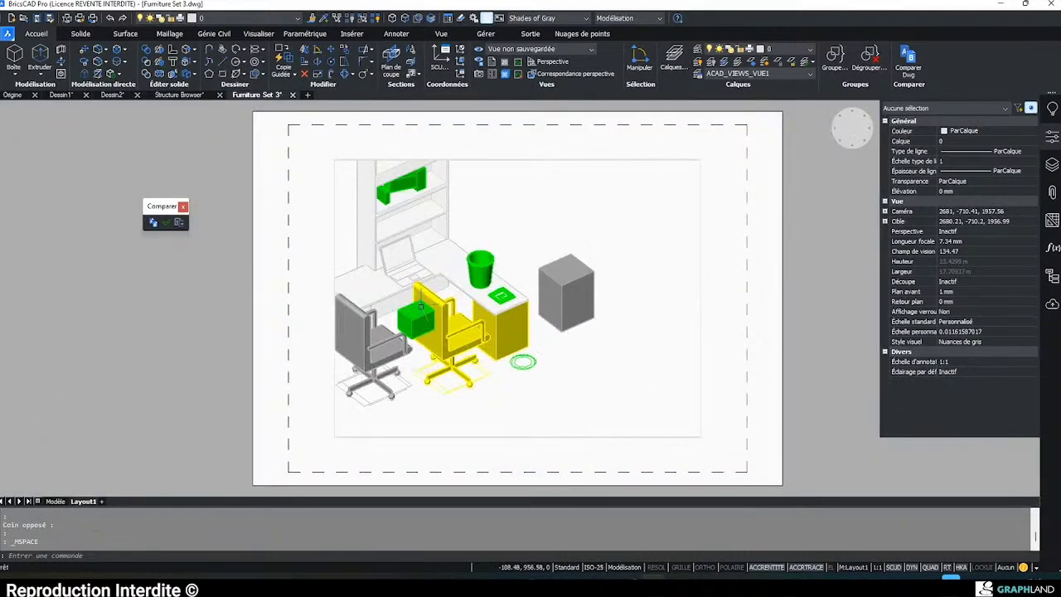
pyautogui.scroll(-2, 524, 323)
pyautogui.moveTo(524, 323); pyautogui.dragTo(497, 321, button='middle')
pyautogui.click(58, 501)
pyautogui.click(56, 501)
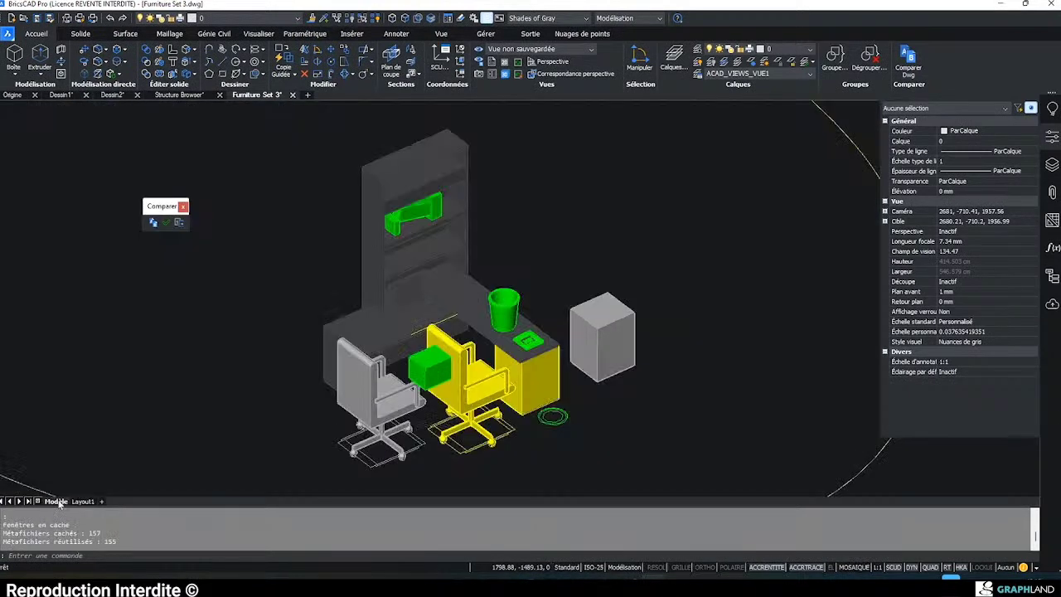
# - Keep the bin, the blue box and the cabinet at its new position as accepted entities of the comparison
pyautogui.click(507, 322)
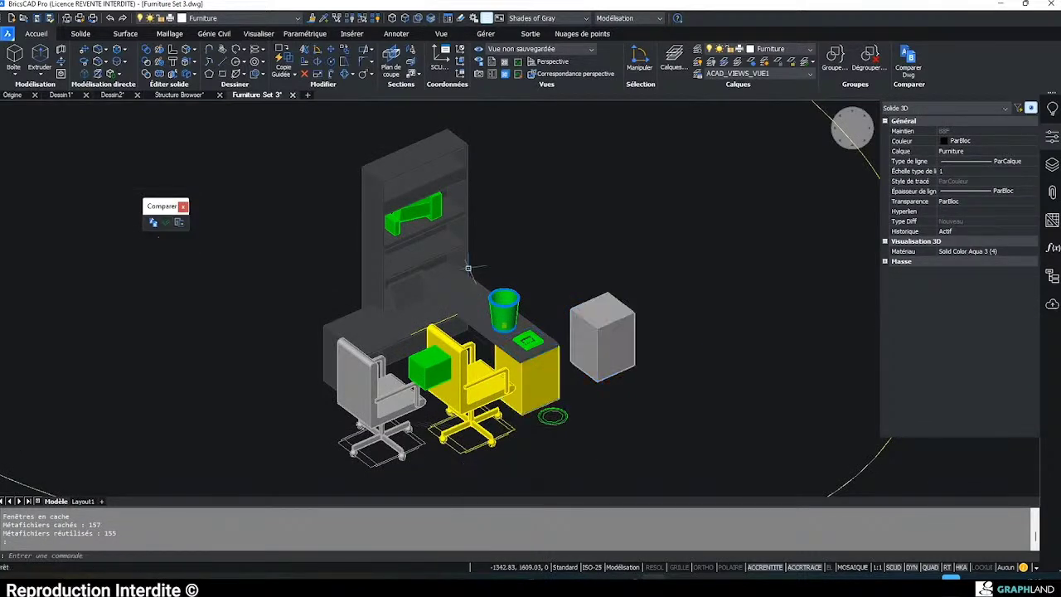
pyautogui.moveTo(512, 314)
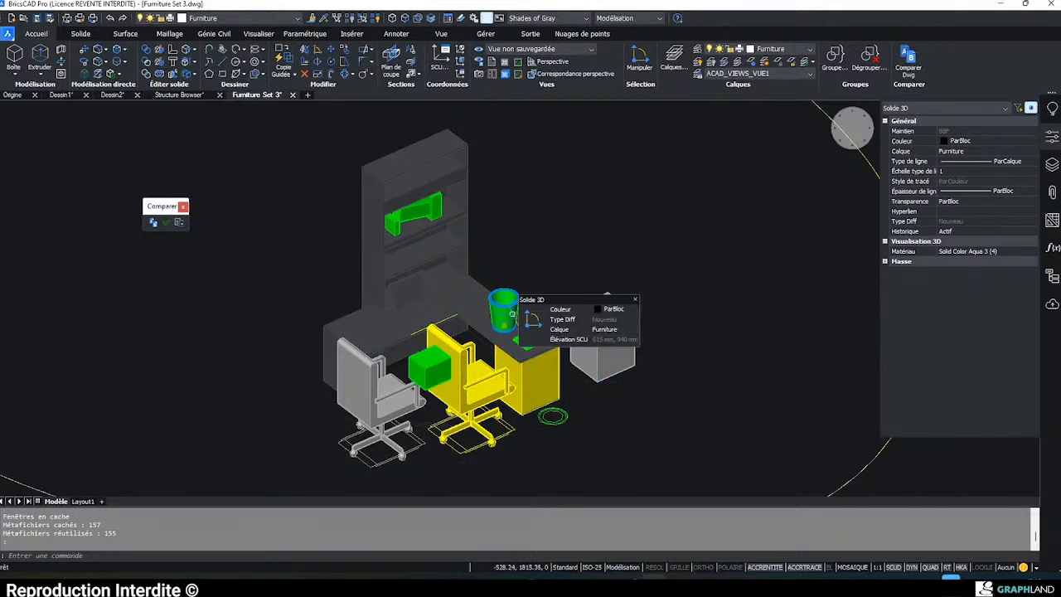
pyautogui.click(166, 222)
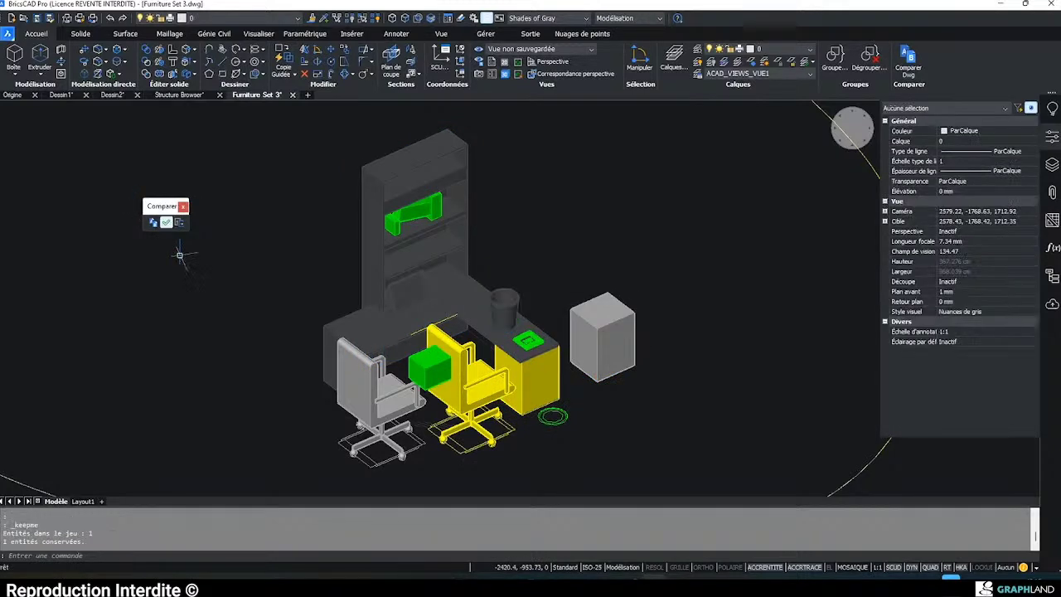
pyautogui.click(430, 368)
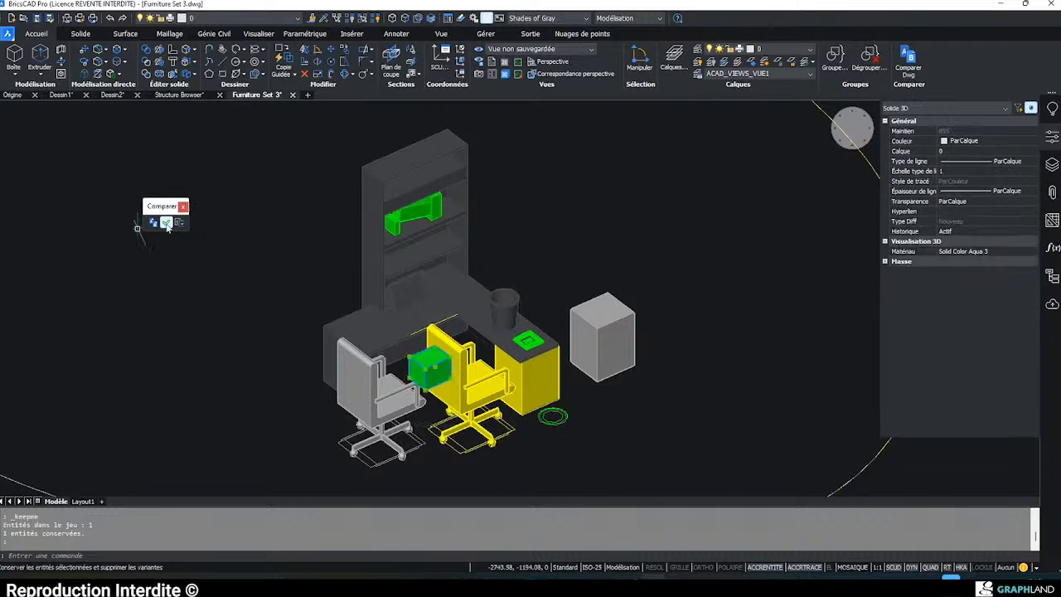
pyautogui.click(166, 222)
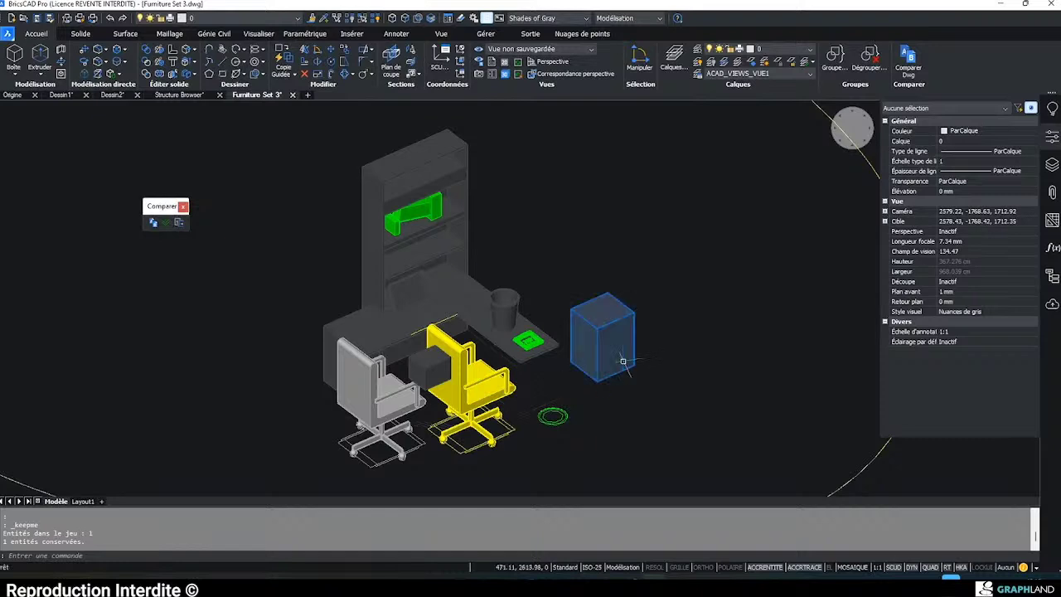
pyautogui.moveTo(623, 361)
# - End the comparison session and check the merged furniture scene with the kept bin and box in 3D
pyautogui.click(179, 222)
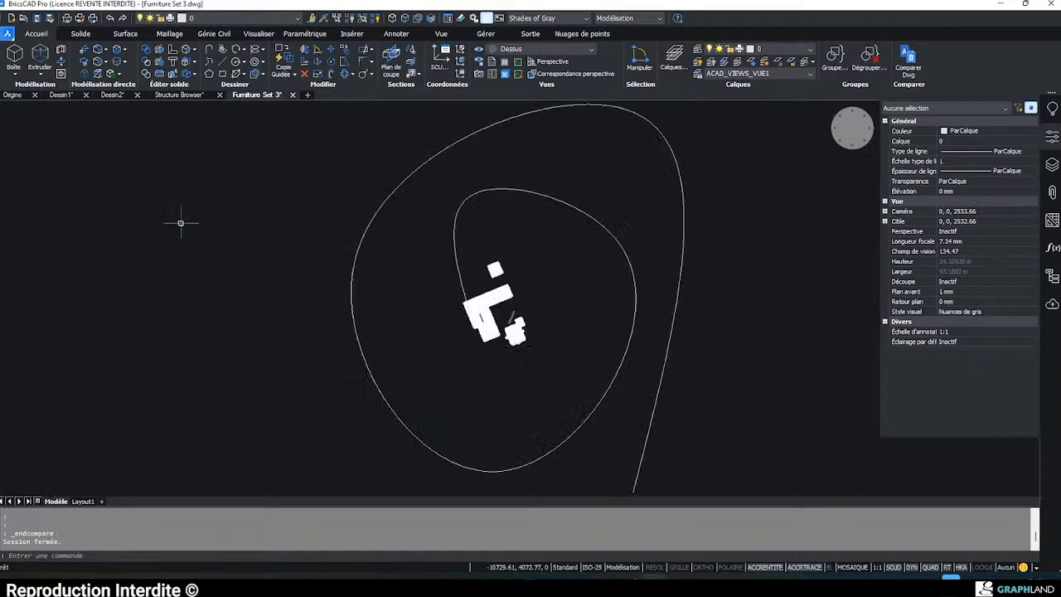
pyautogui.press('Escape')
pyautogui.scroll(3, 495, 283)
pyautogui.keyDown('shift'); pyautogui.moveTo(552, 365); pyautogui.dragTo(446, 307); pyautogui.keyUp('shift')
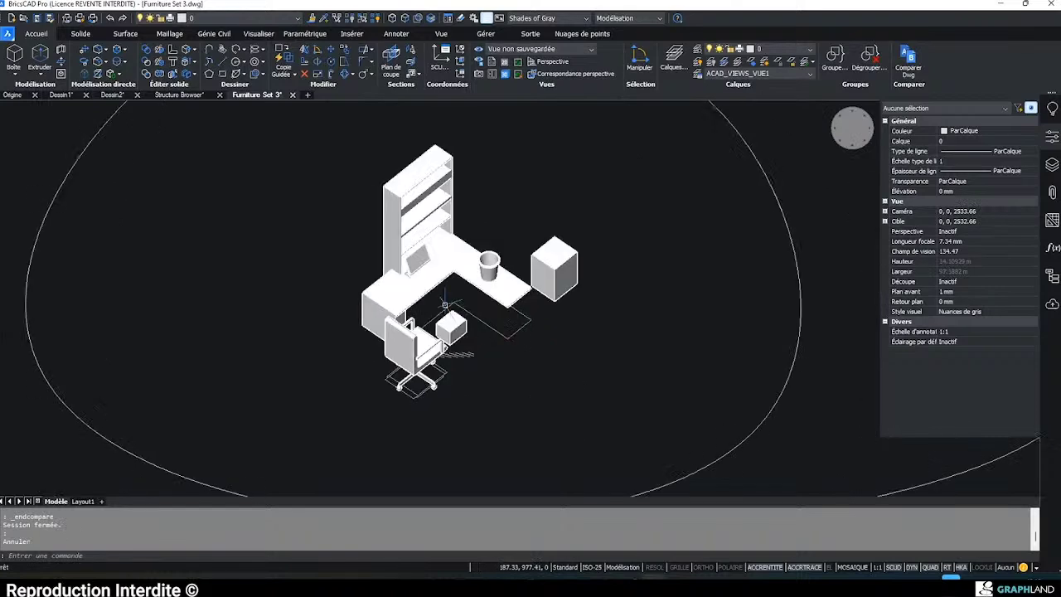
pyautogui.scroll(3, 464, 332)
pyautogui.keyDown('shift'); pyautogui.moveTo(509, 373); pyautogui.dragTo(487, 373, button='middle'); pyautogui.keyUp('shift')
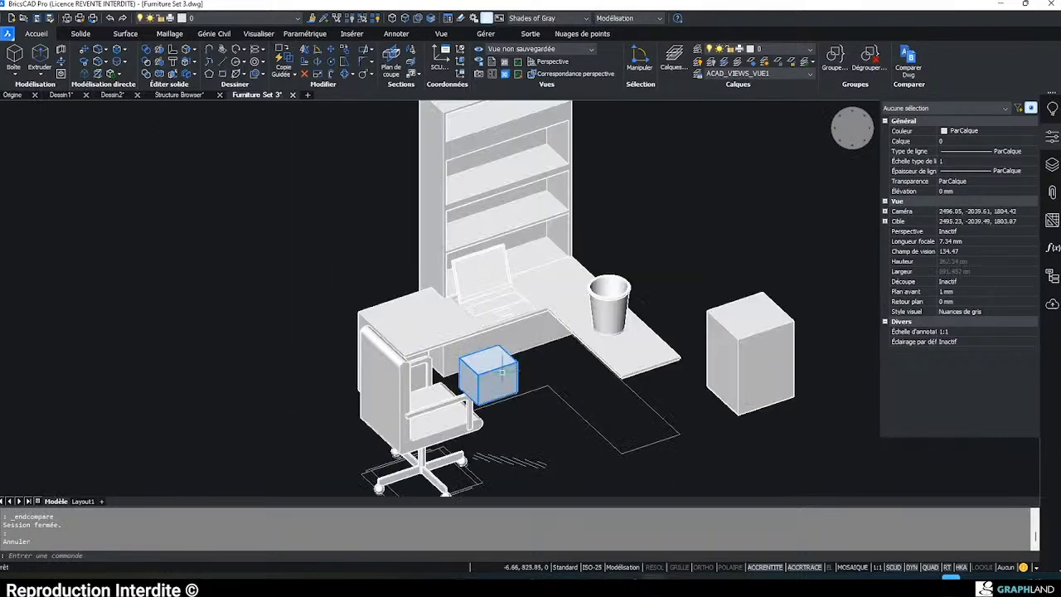
pyautogui.moveTo(616, 304)
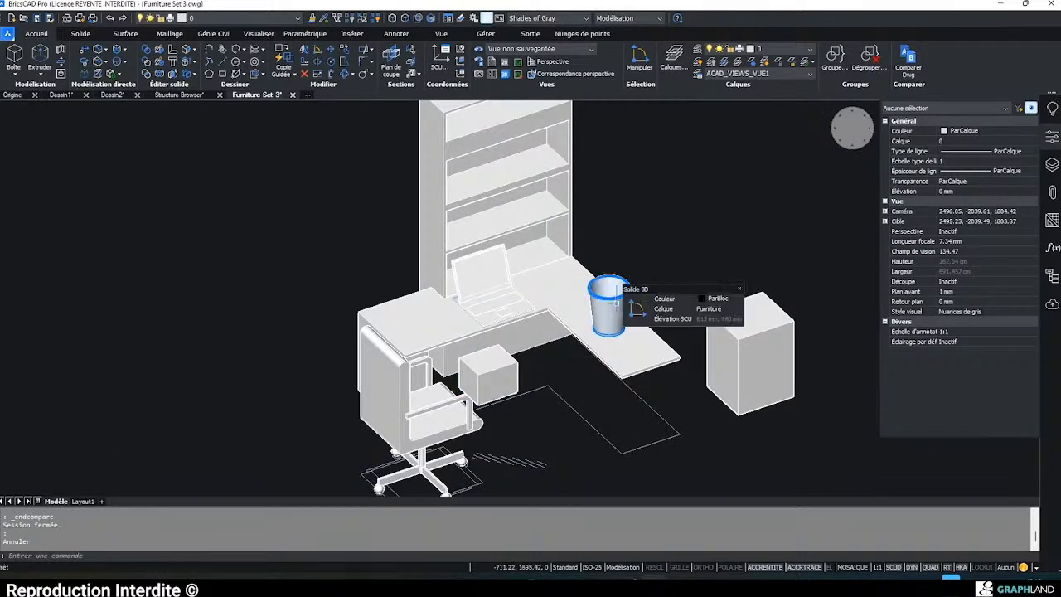
pyautogui.scroll(-3, 633, 434)
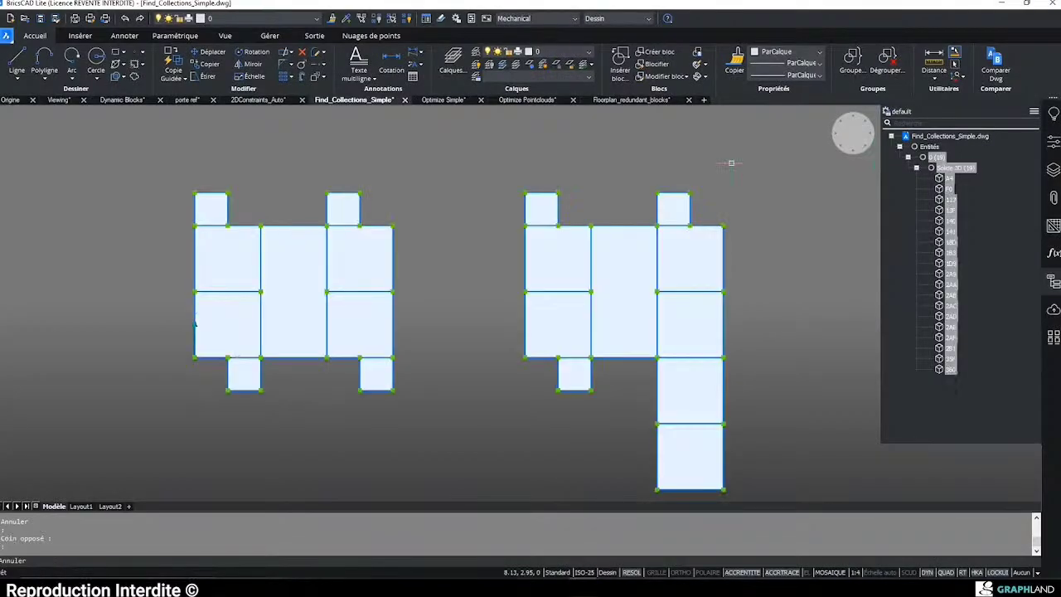
# - Convert all the 3D solids in Find_Collections_Simple.dwg into block references with Blockify
pyautogui.press('Escape')
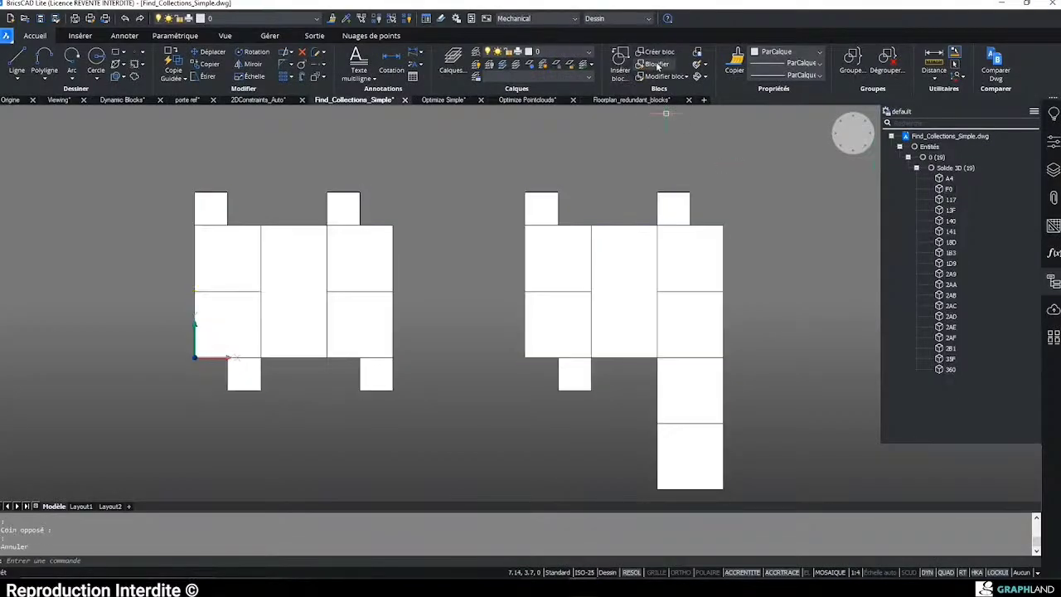
pyautogui.click(656, 65)
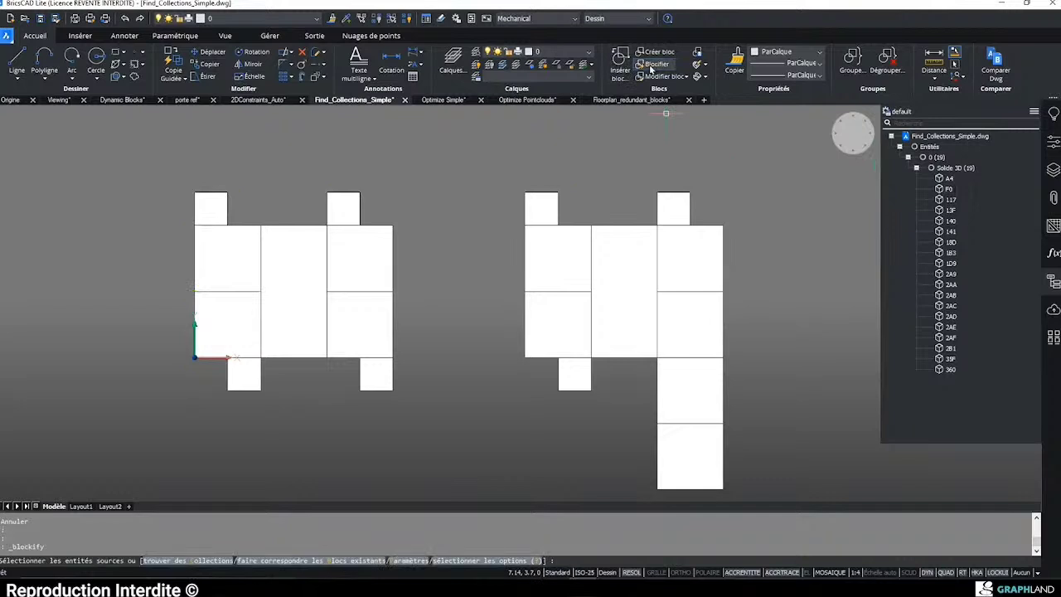
pyautogui.click(970, 169)
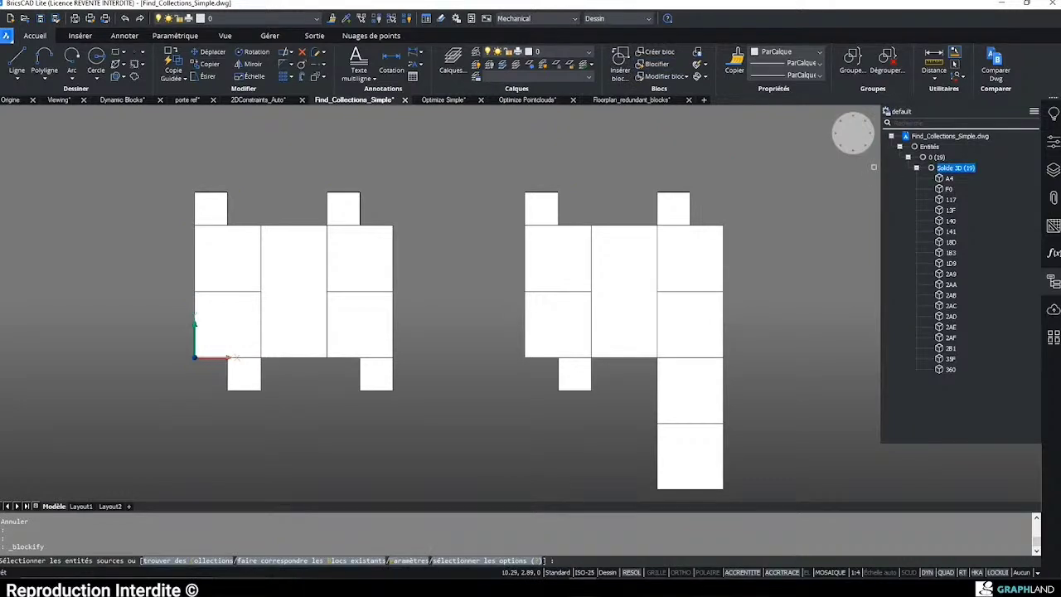
pyautogui.press('Return')
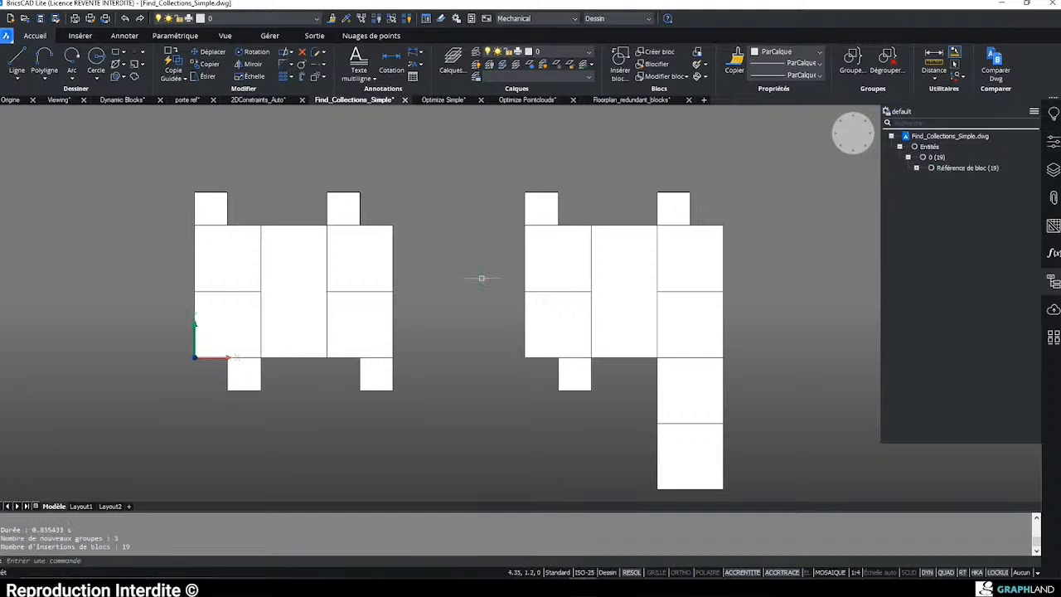
# - Try to match the drawing's entities to the existing blocks with Blockify
pyautogui.click(260, 199)
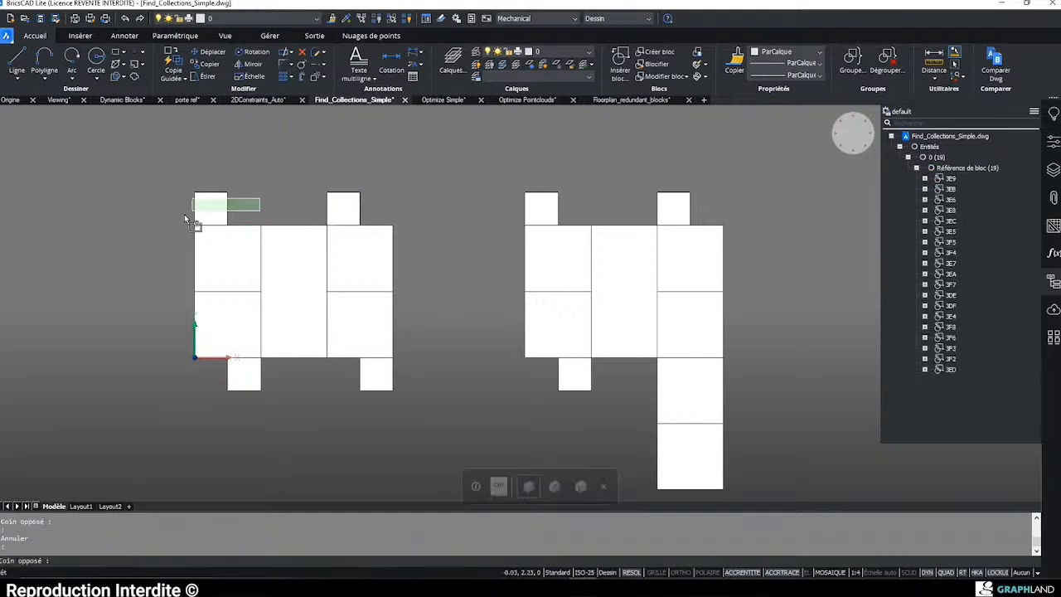
pyautogui.press('Escape')
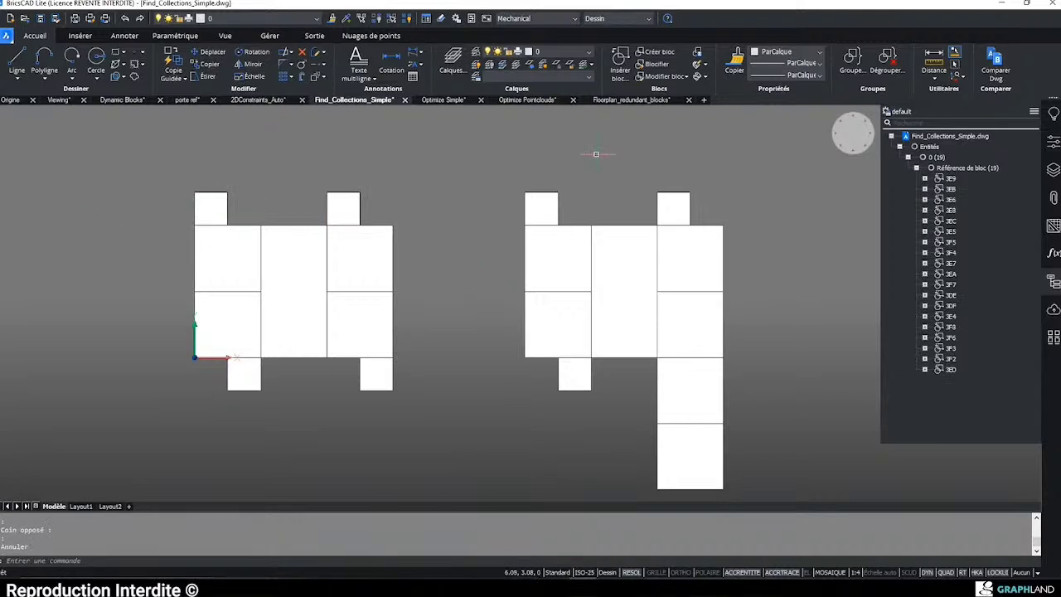
pyautogui.click(659, 67)
pyautogui.click(293, 564)
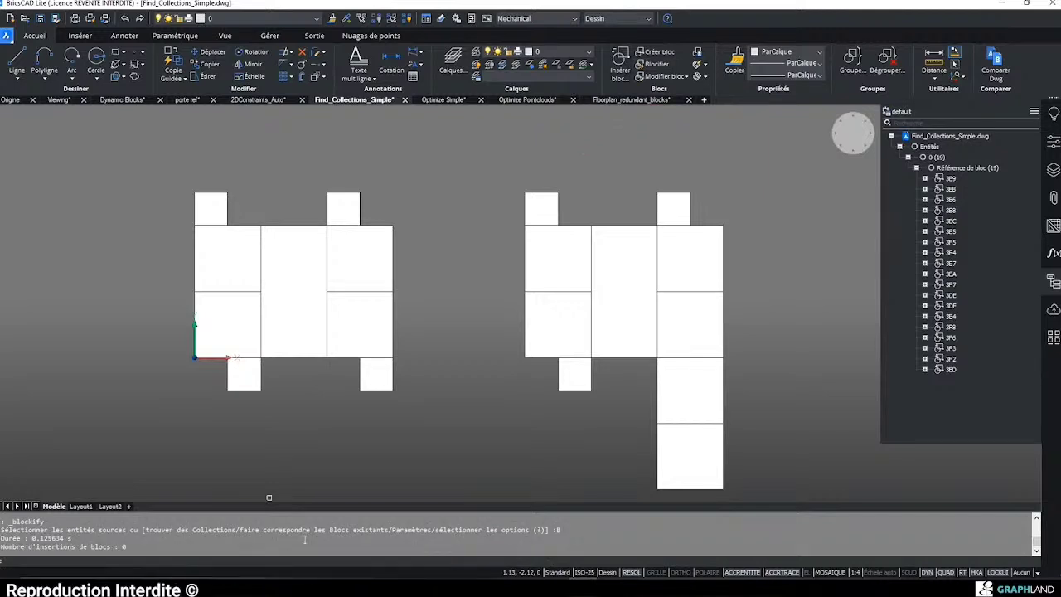
pyautogui.press('Escape')
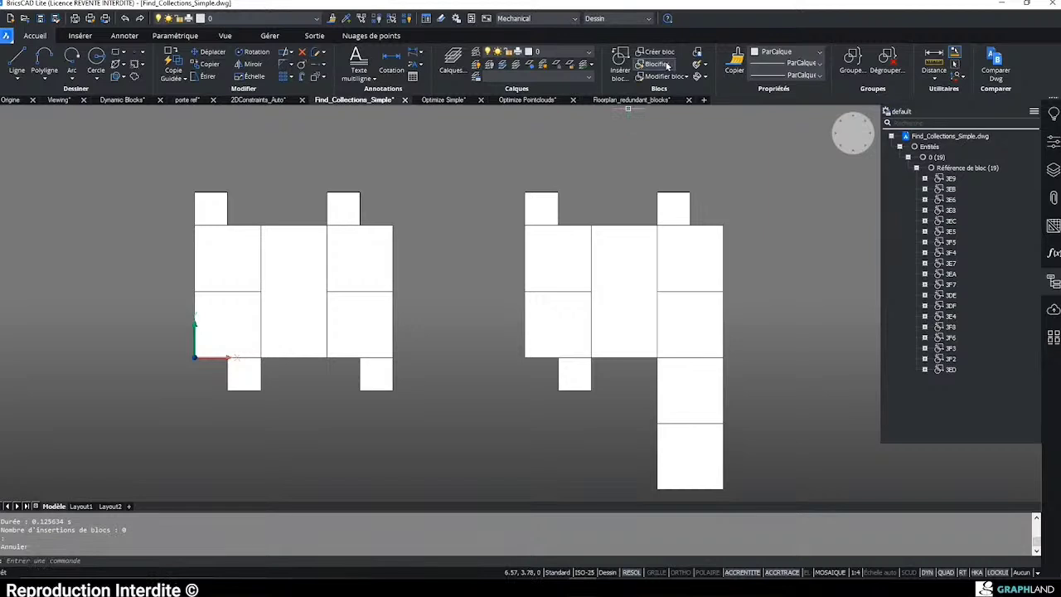
# - Find collections of block references with Blockify and preview the proposed sets, highlighting overlapping collections
pyautogui.click(668, 65)
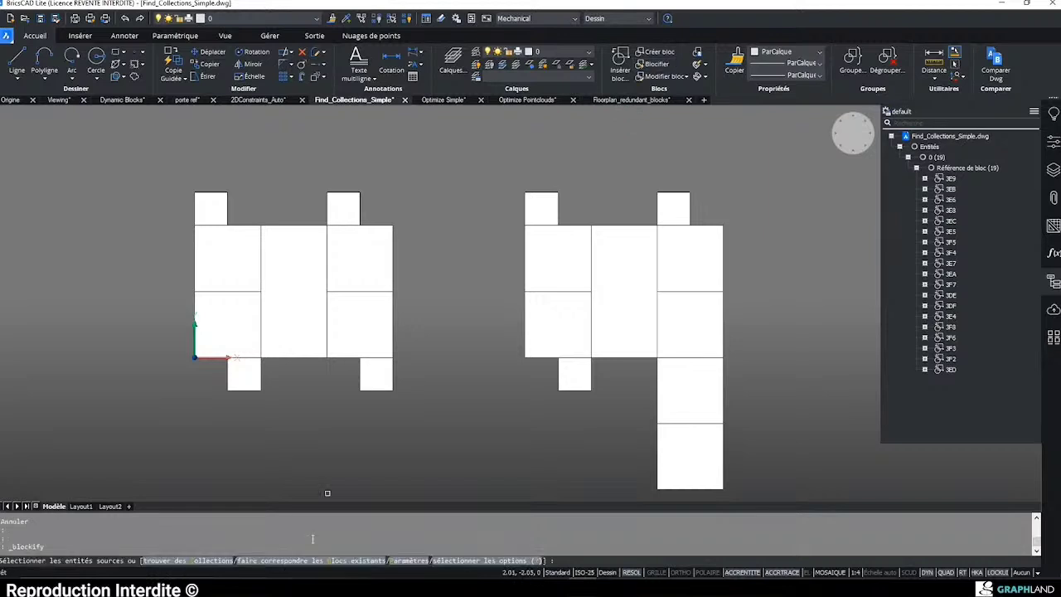
pyautogui.click(223, 562)
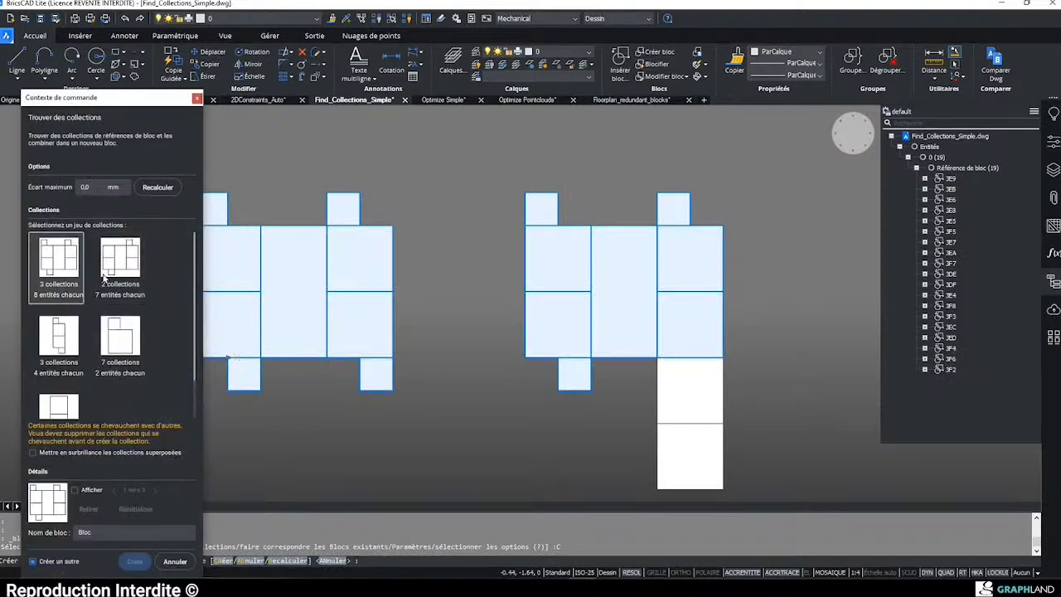
pyautogui.click(58, 338)
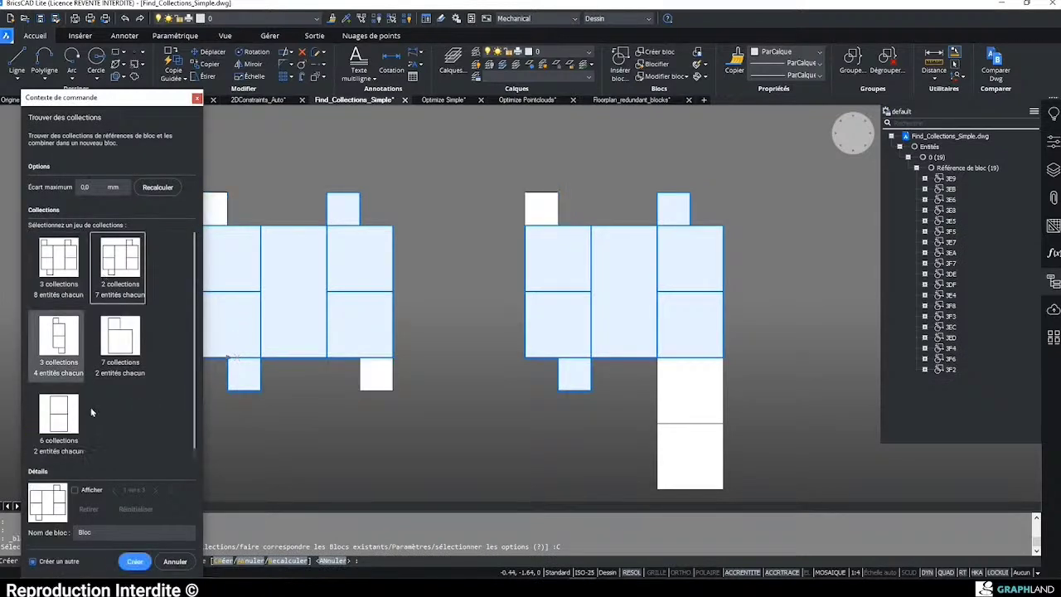
pyautogui.click(75, 491)
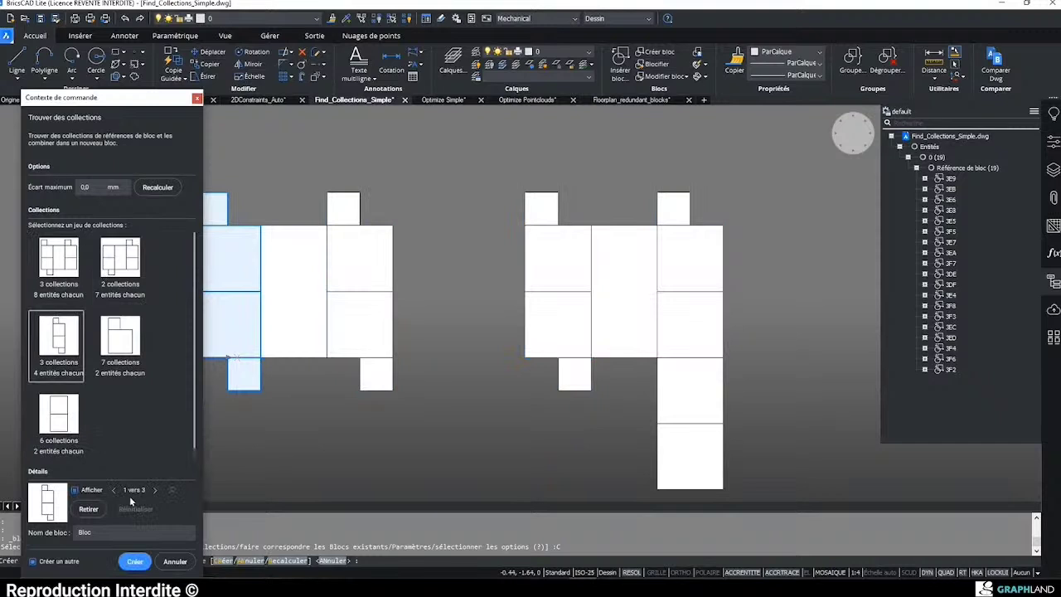
pyautogui.click(155, 490)
pyautogui.click(155, 490)
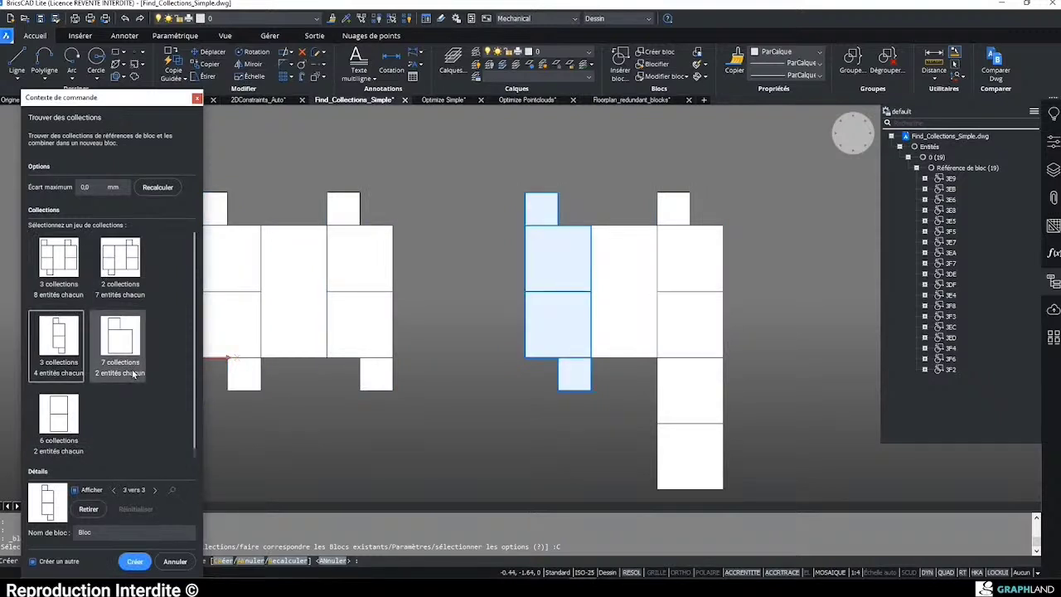
pyautogui.click(131, 371)
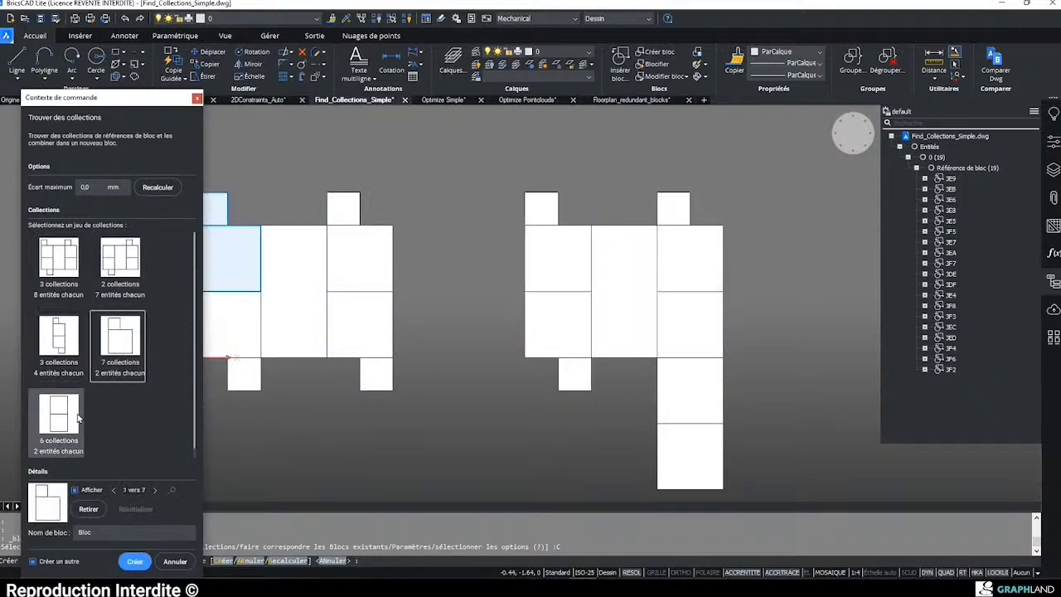
pyautogui.click(79, 417)
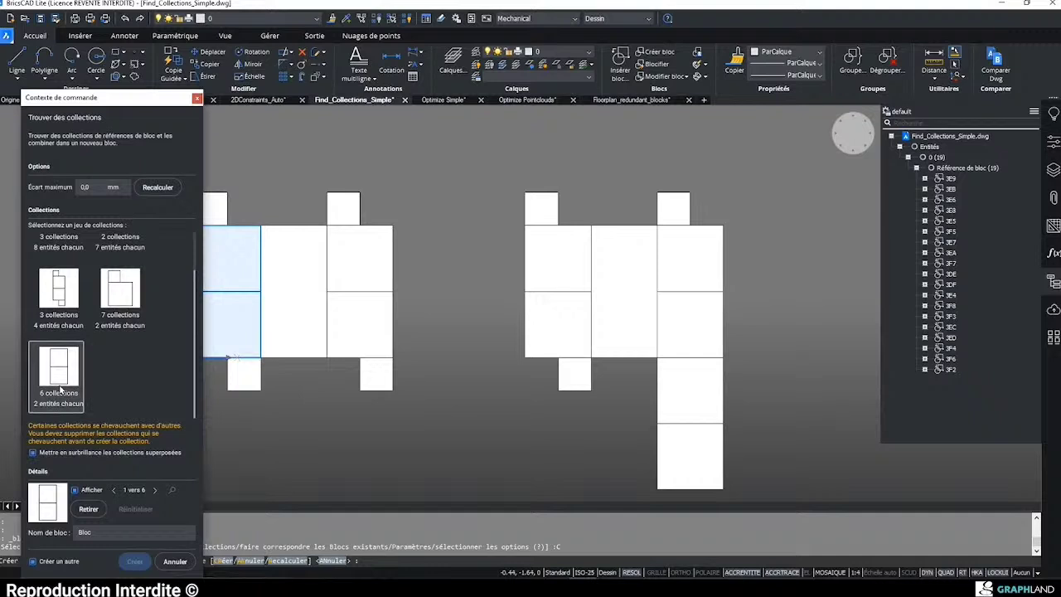
# - Create a block from the set of three collections of four entities each, then end the Blockify command
pyautogui.click(71, 304)
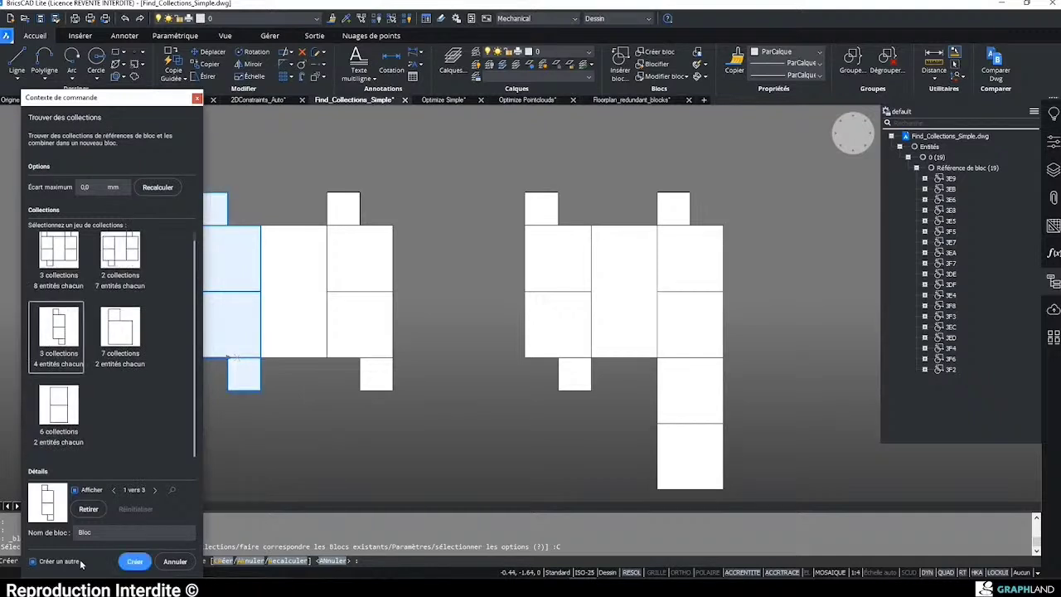
pyautogui.click(128, 566)
pyautogui.click(155, 490)
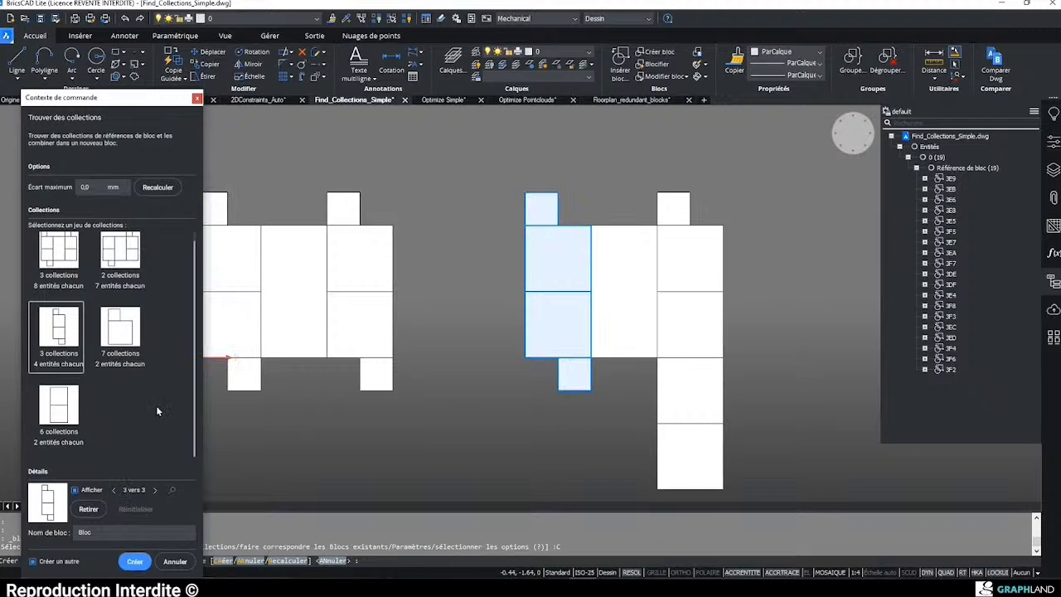
pyautogui.click(135, 564)
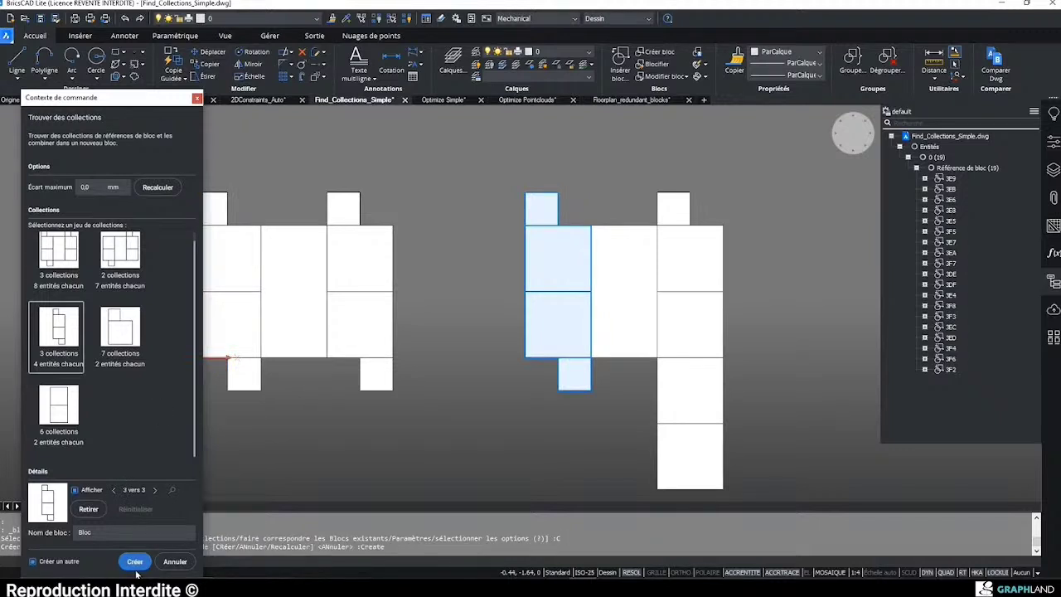
pyautogui.click(224, 565)
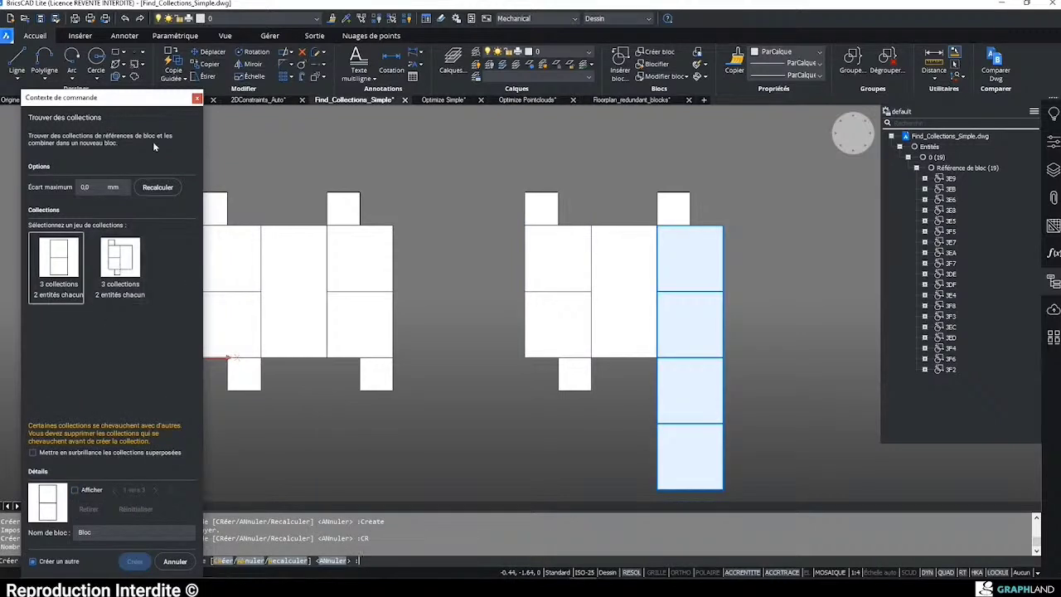
pyautogui.click(197, 99)
pyautogui.press('Escape')
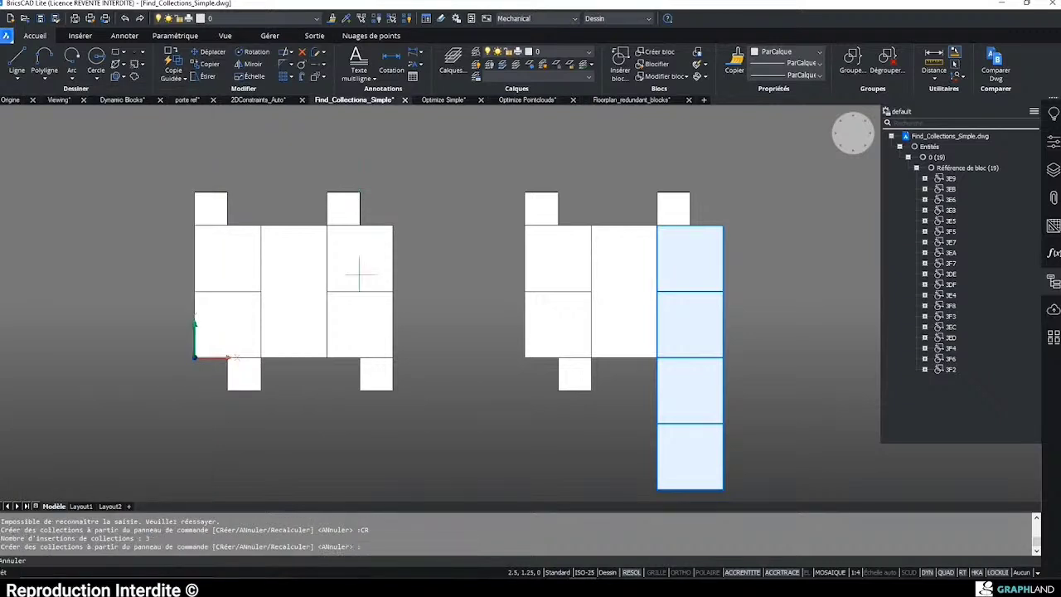
pyautogui.press('Escape')
# - Open the drawing's block definitions in the Drawing Explorer and preview Bloc 3, Bloc 1 and Bloc 2
pyautogui.click(359, 274)
pyautogui.write('EXPLMODE')
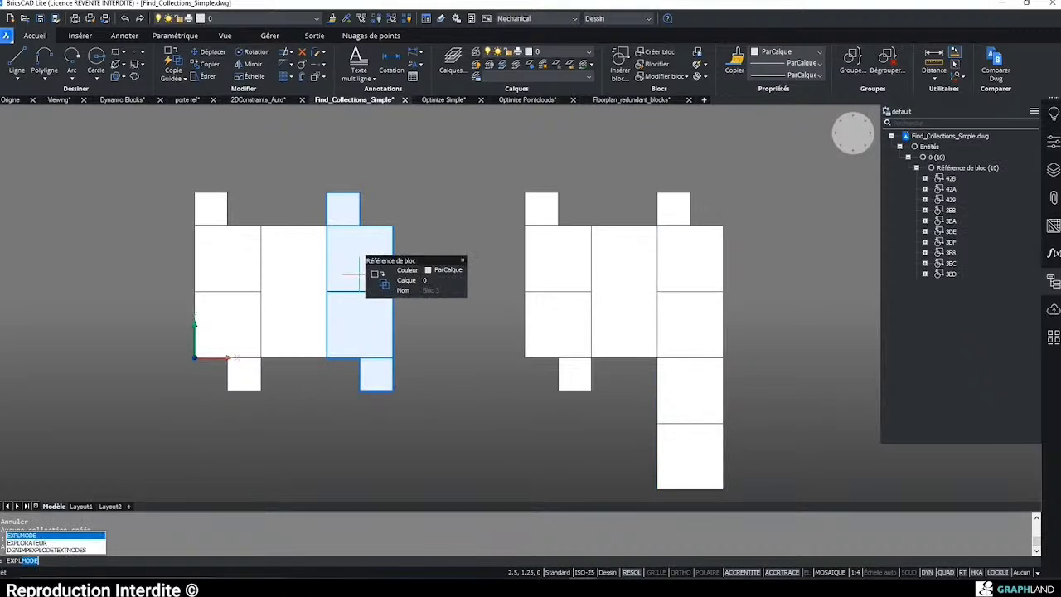
pyautogui.write('ORATEUR')
pyautogui.press('Return')
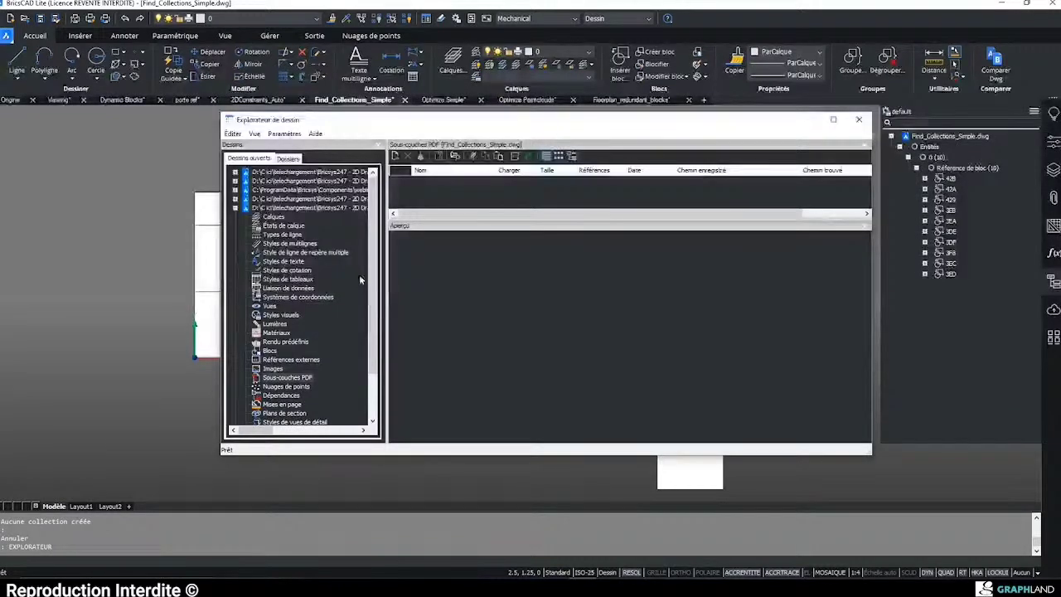
pyautogui.press('b')
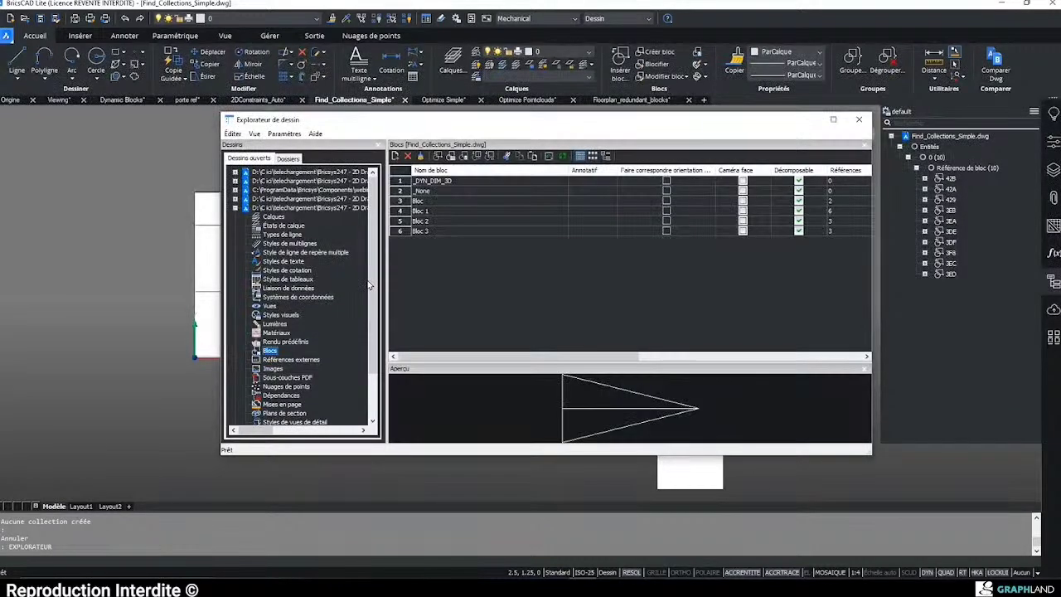
pyautogui.click(430, 231)
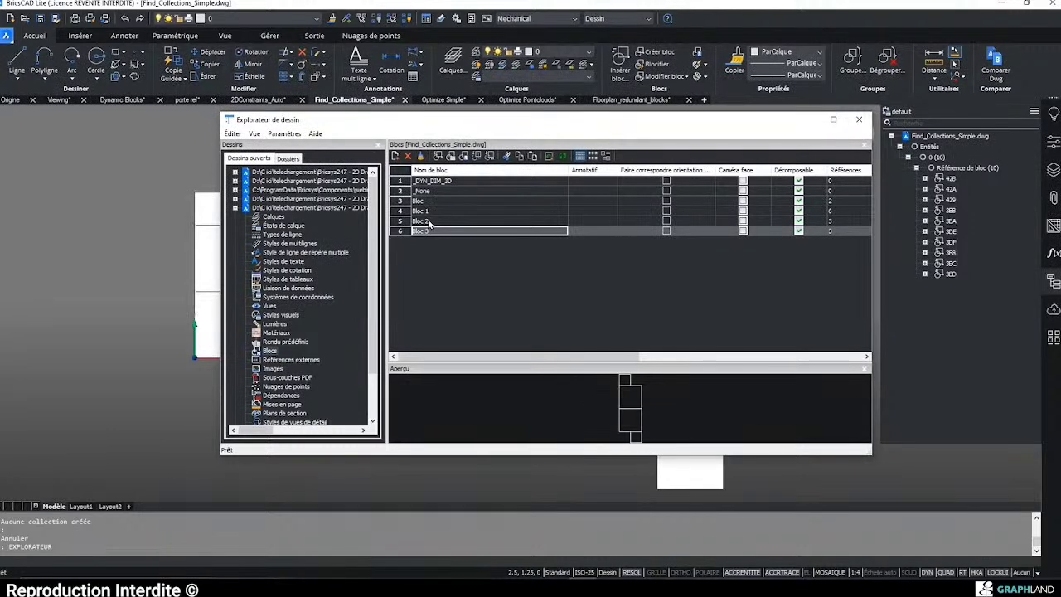
pyautogui.click(424, 213)
pyautogui.click(421, 223)
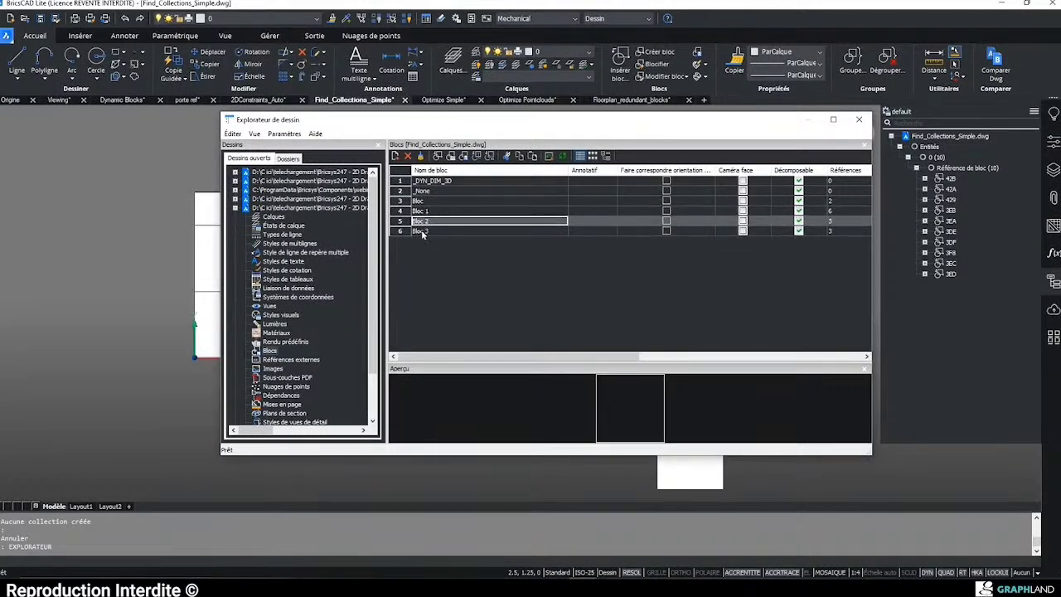
# - Rename the block definition Bloc 3 as TETE A TETE and leave the Drawing Explorer
pyautogui.click(423, 231)
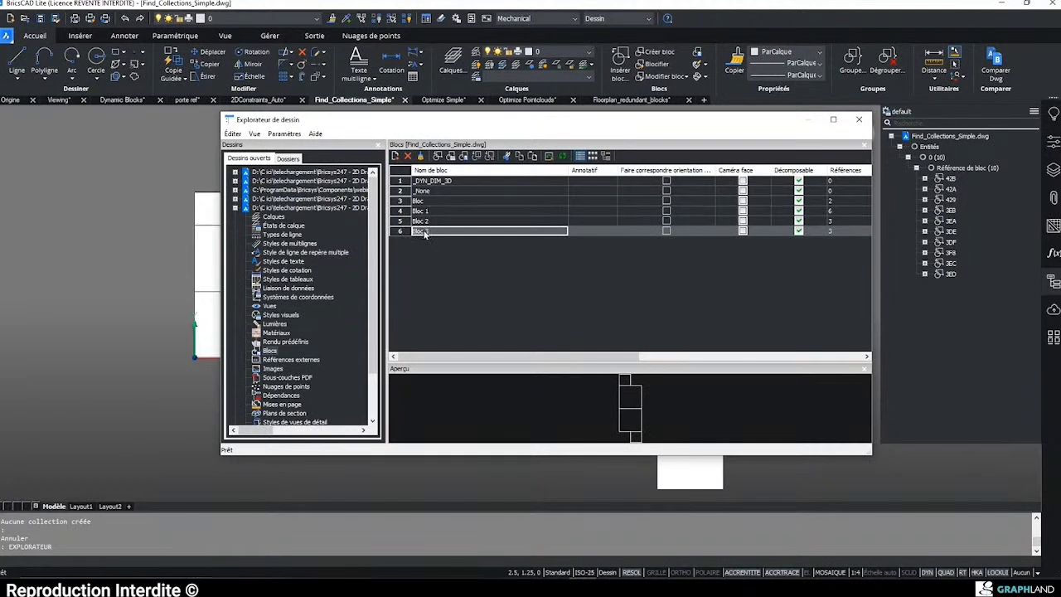
pyautogui.write('TE')
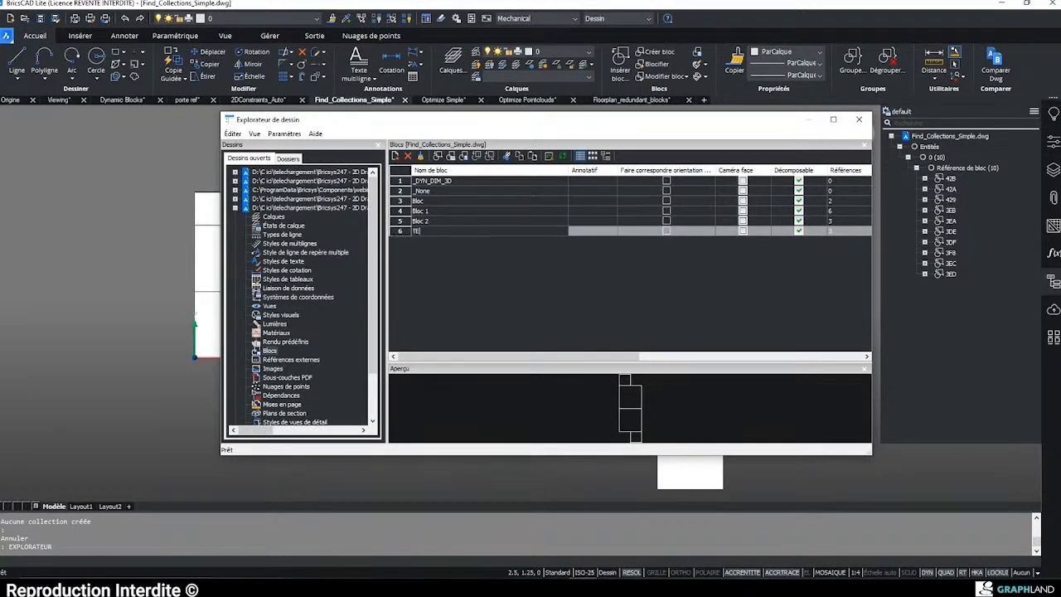
pyautogui.write('TE A TETE')
pyautogui.press('Escape')
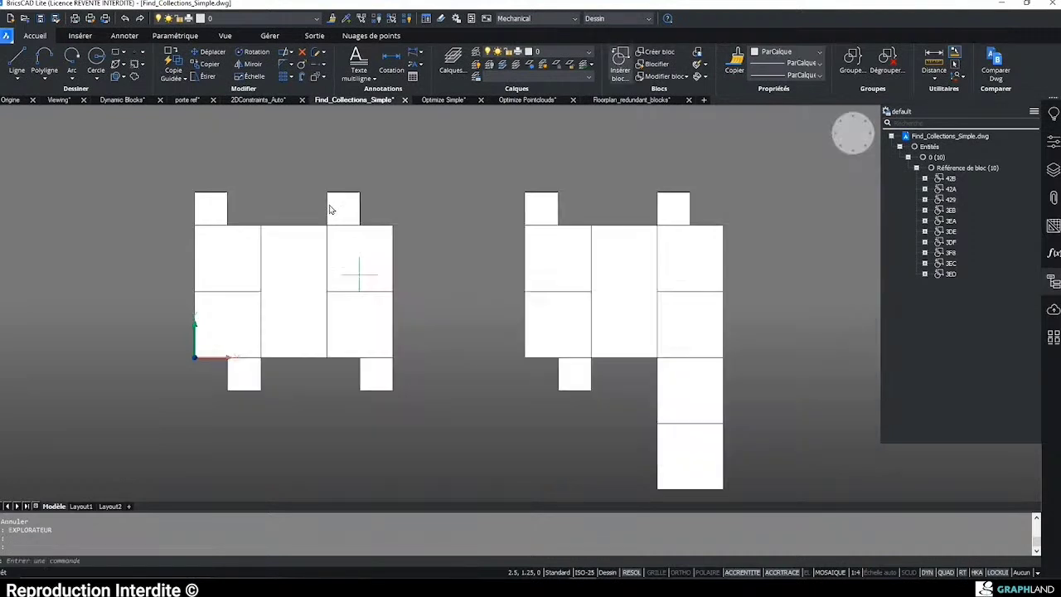
# - Insert one TETE A TETE block reference in the empty space beside the layout with the extended column
pyautogui.write('i')
pyautogui.press('Return')
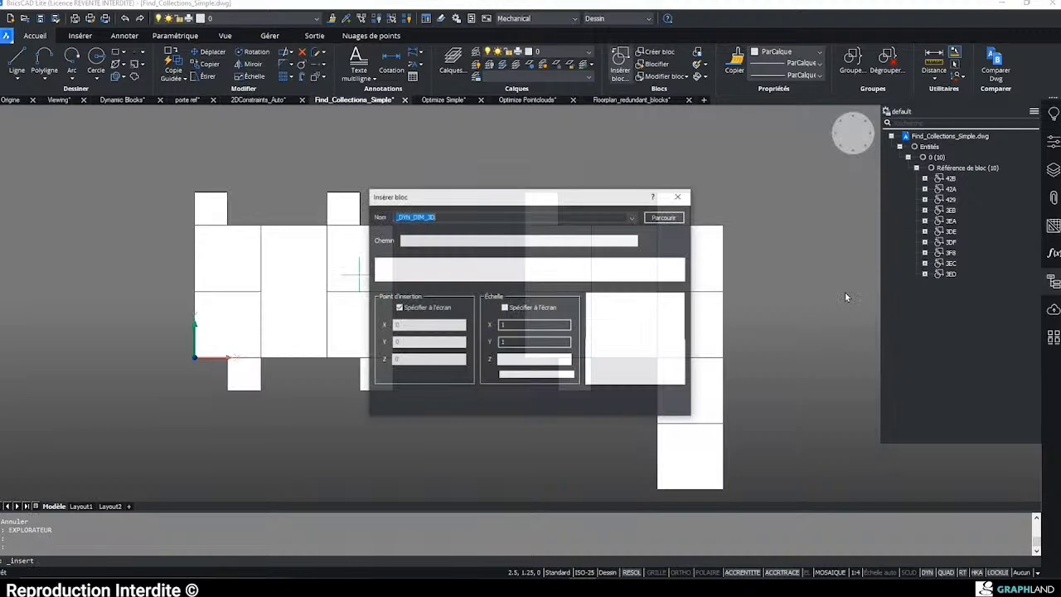
pyautogui.click(633, 217)
pyautogui.click(487, 265)
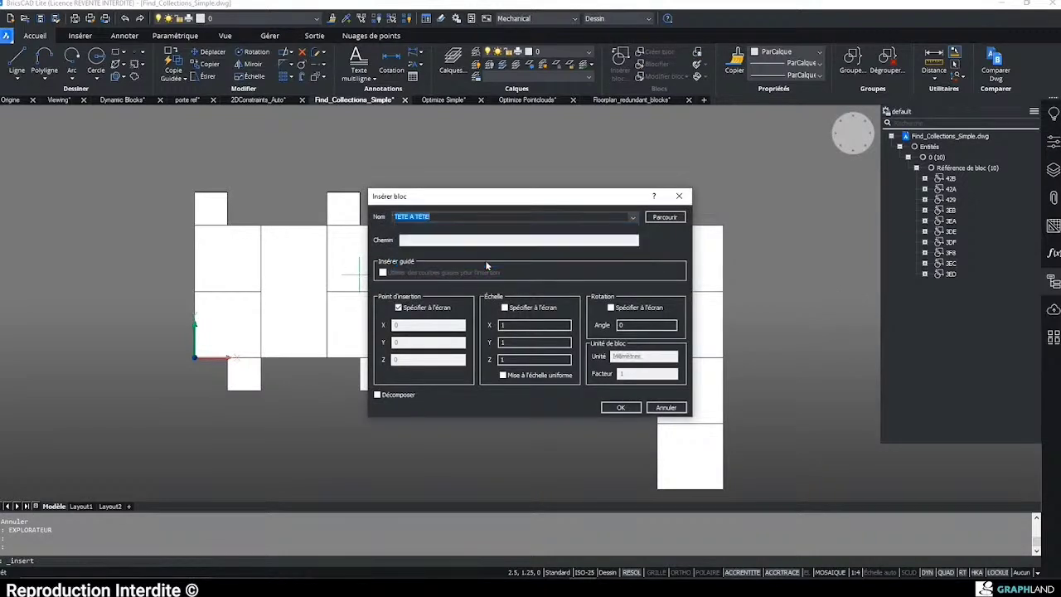
pyautogui.press('Return')
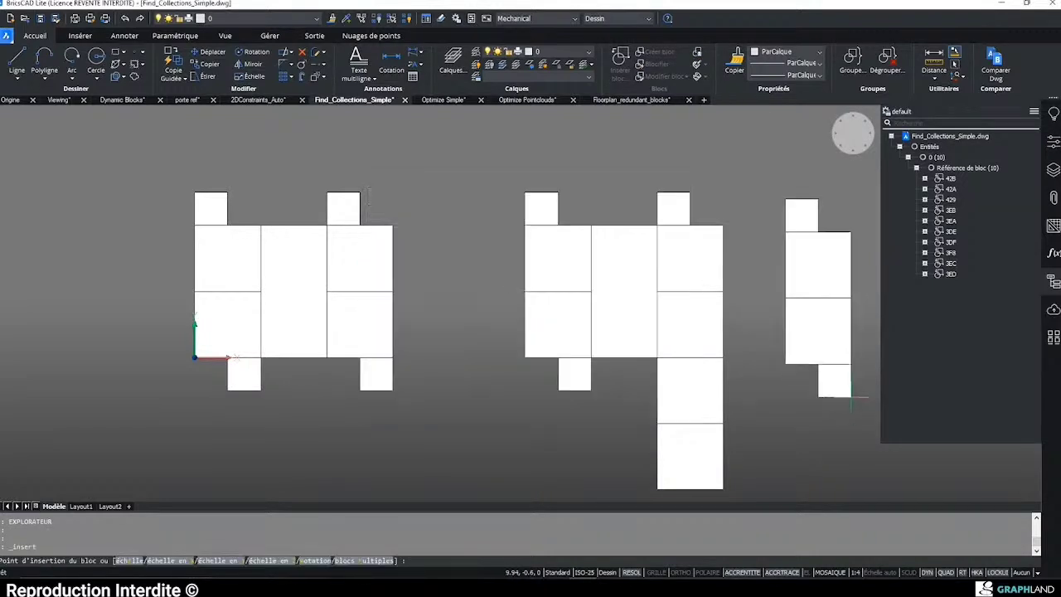
pyautogui.click(850, 394)
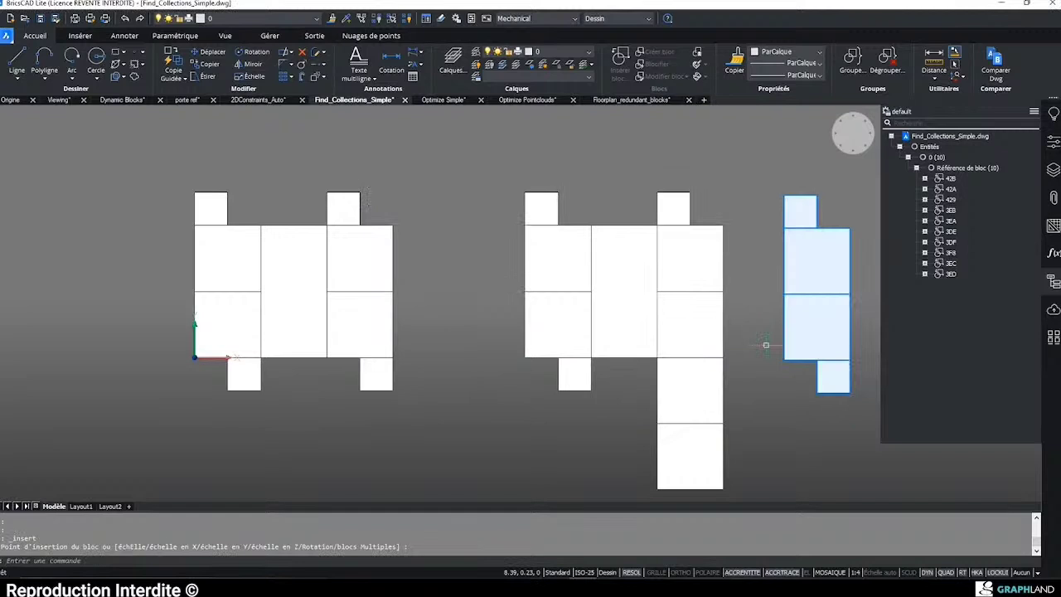
pyautogui.press('Escape')
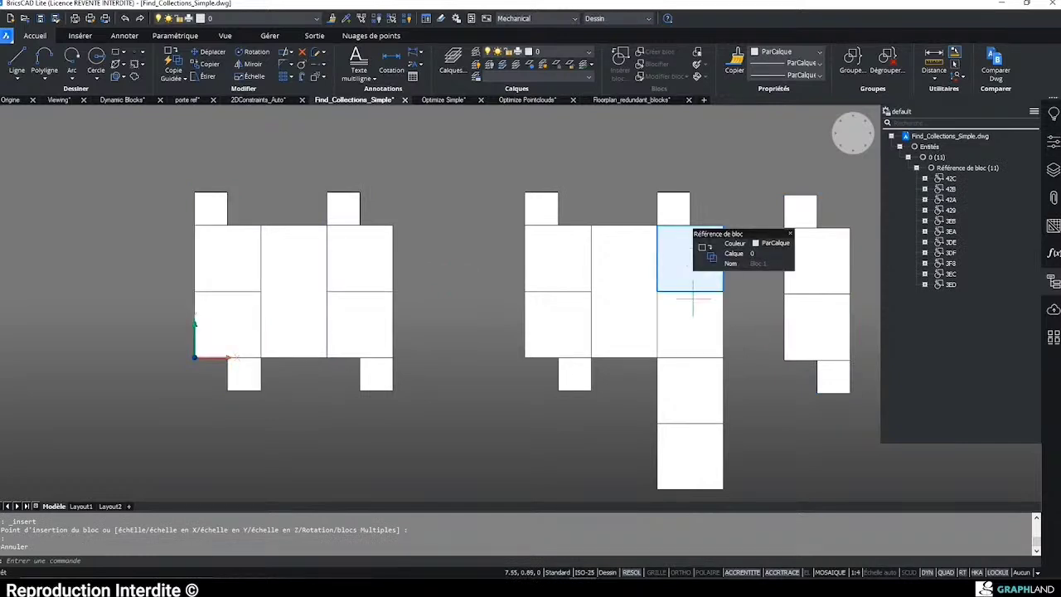
pyautogui.scroll(-3, 693, 302)
pyautogui.press('Escape')
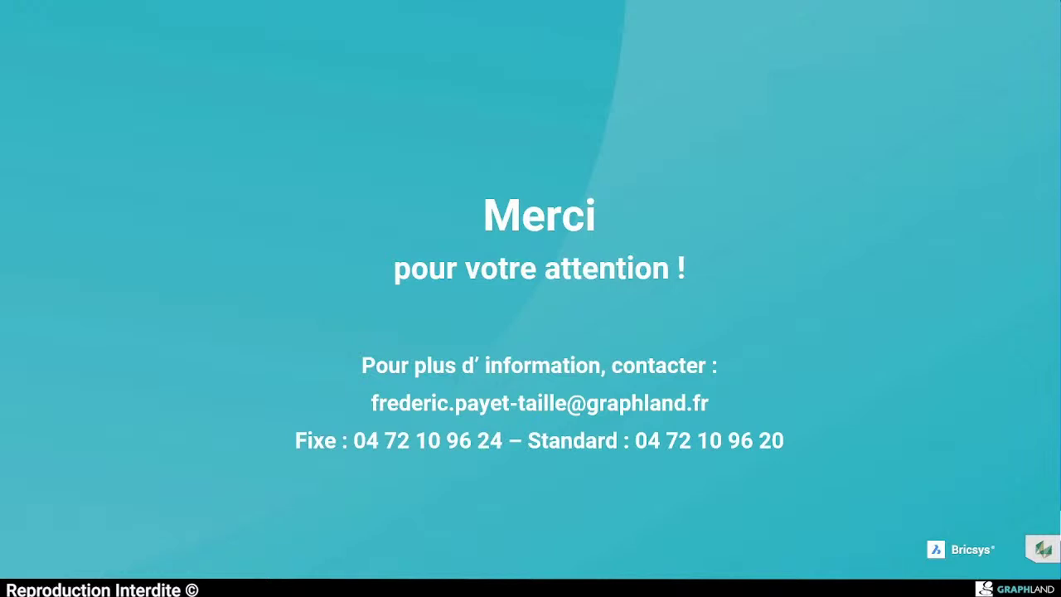
pyautogui.press('Right')
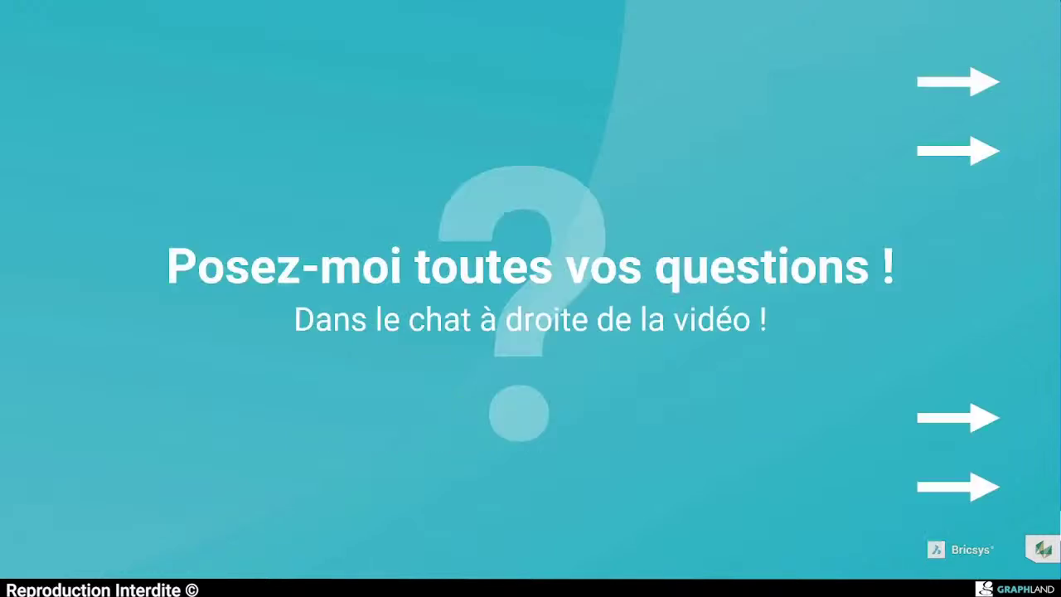